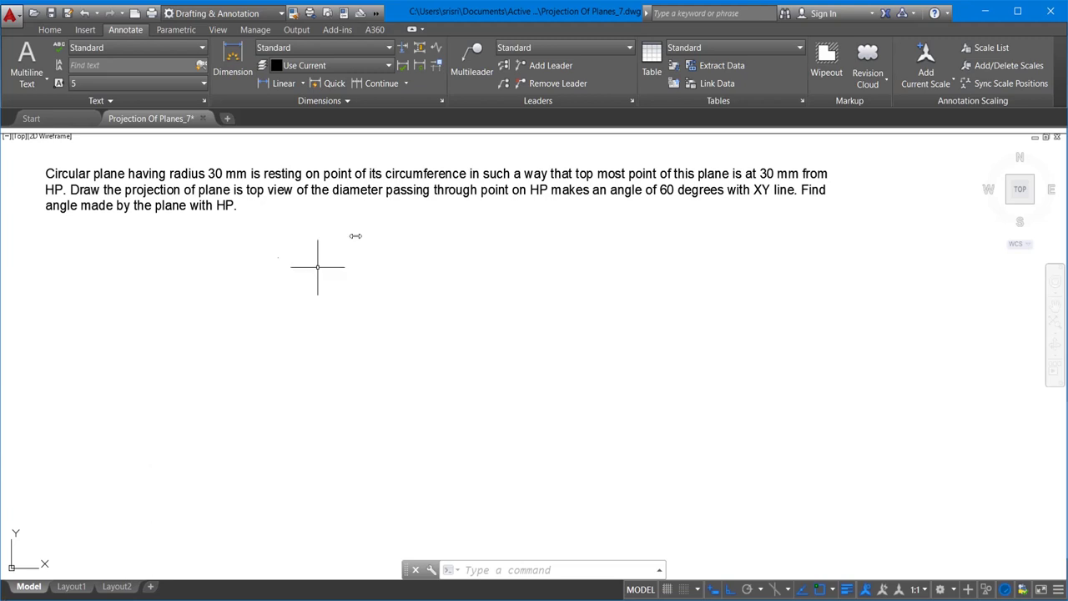
Correct the word "is" to "if" before "top view" in the problem statement text
double_click(238, 191)
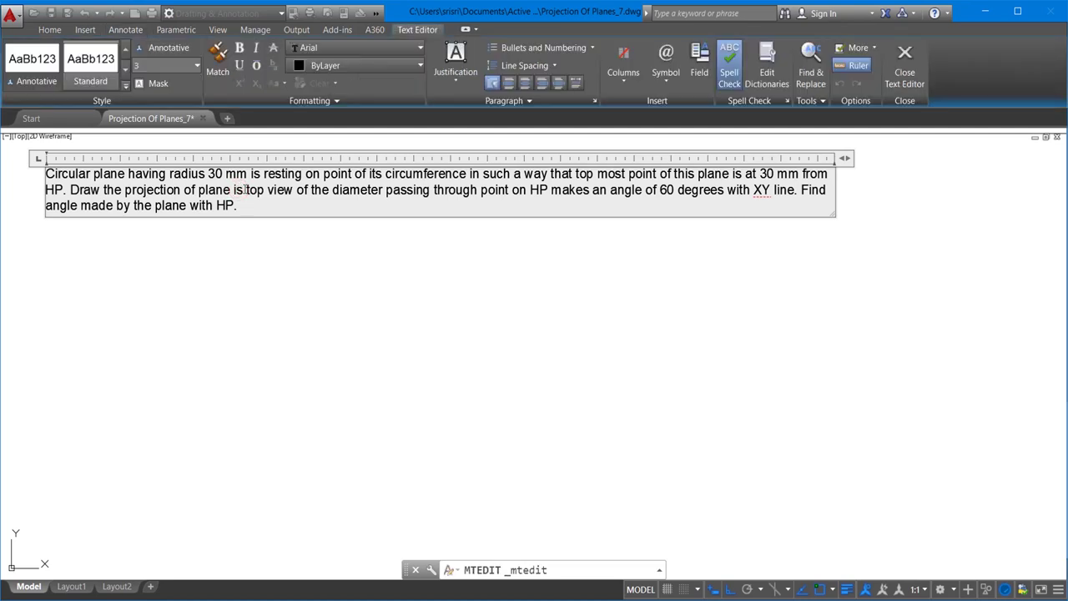
key("BackSpace")
type("f")
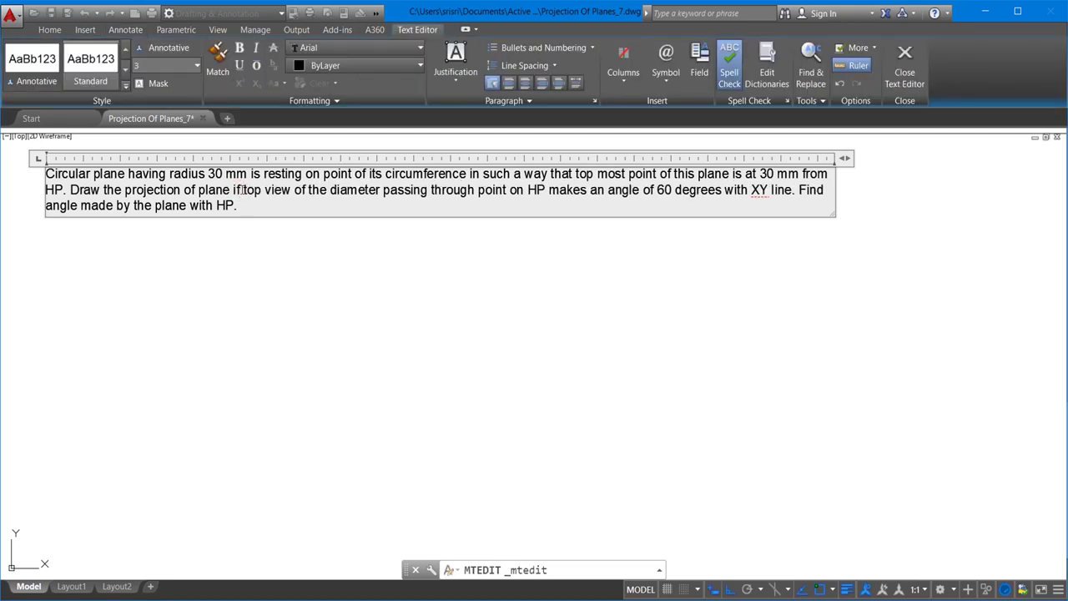
left_click(345, 288)
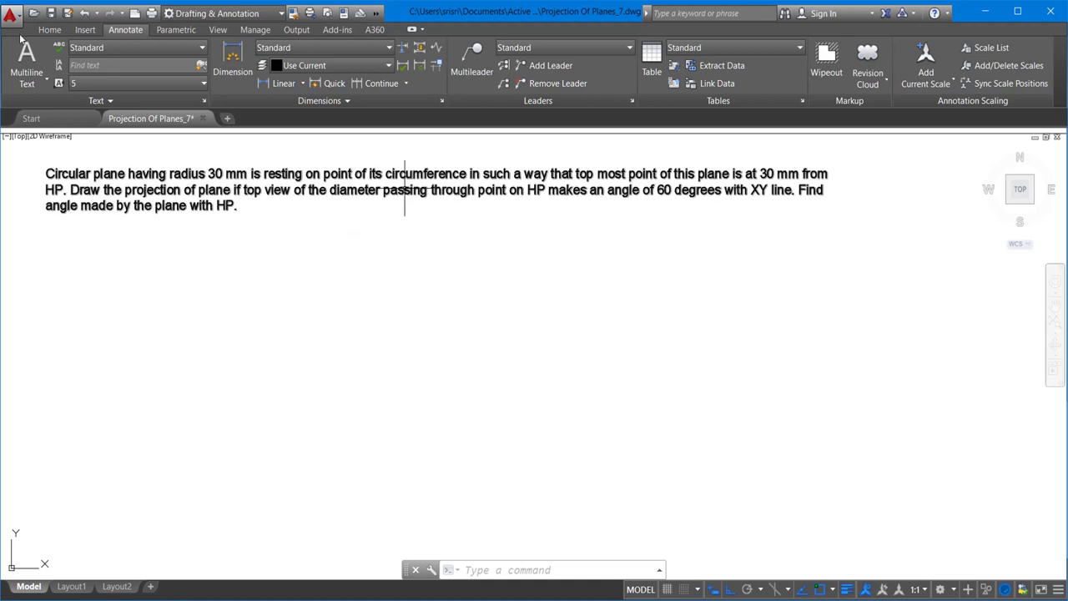
Draw a horizontal reference line 240 mm long below the problem statement
left_click(49, 29)
left_click(23, 66)
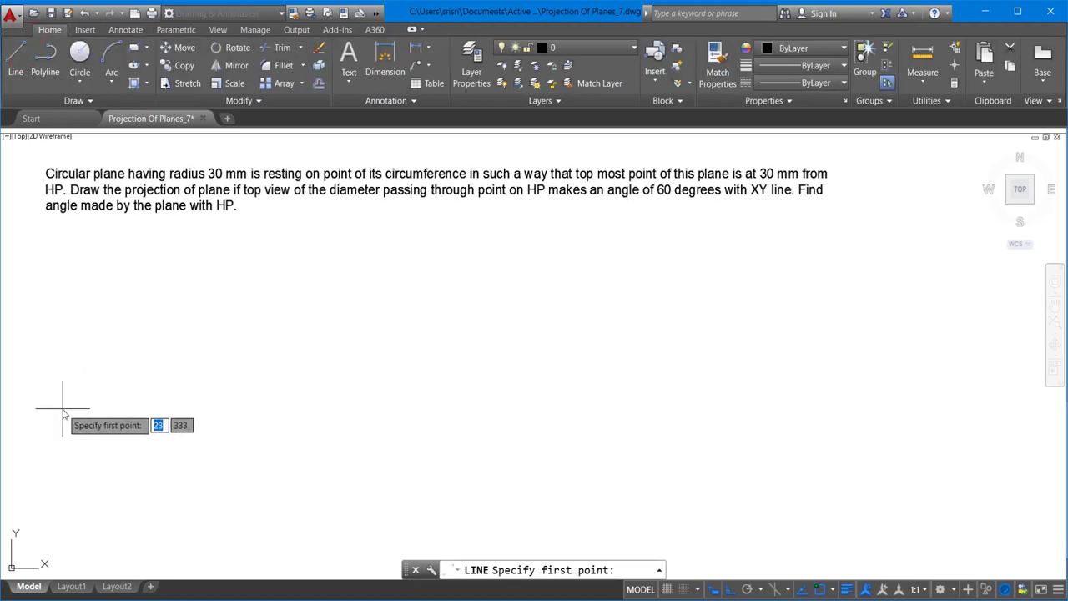
left_click(62, 408)
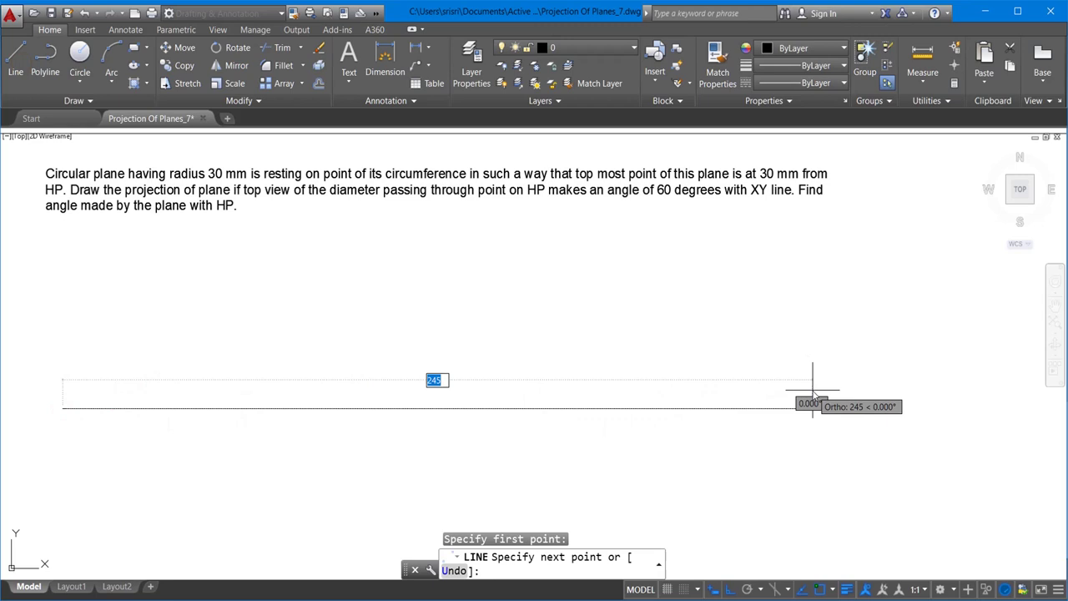
type("240")
key("Return")
key("Escape")
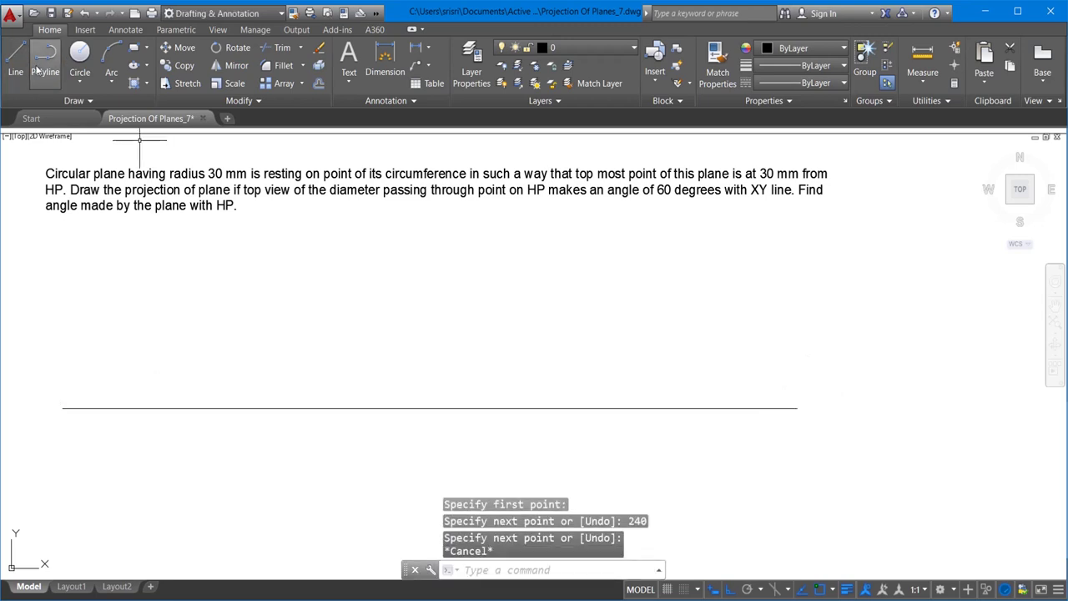
Add the multiline text label X just below the left end of the reference line
left_click(125, 29)
left_click(27, 61)
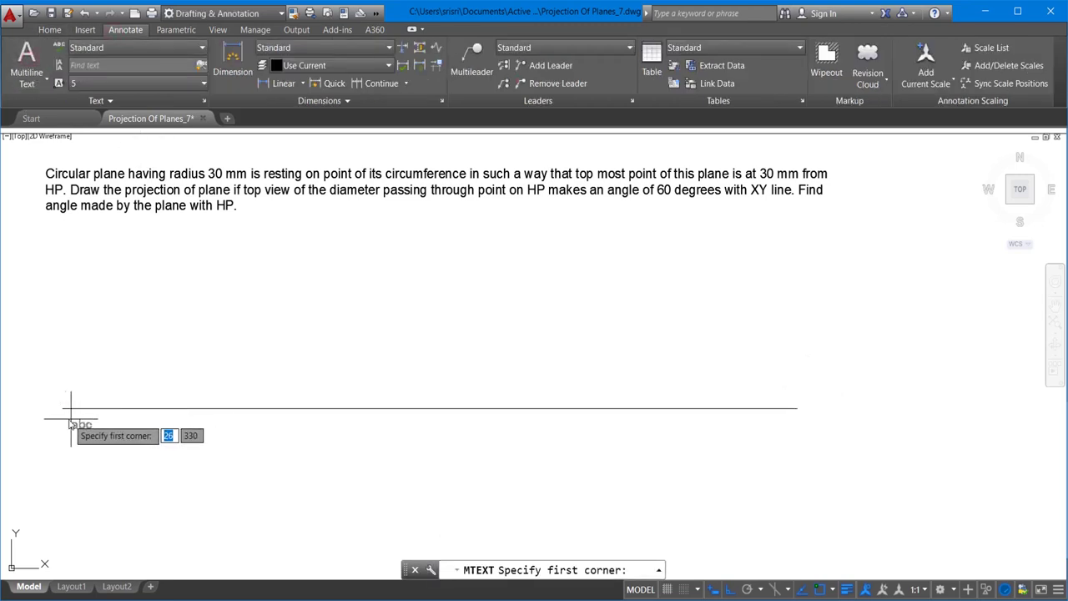
left_click(71, 420)
left_click(87, 436)
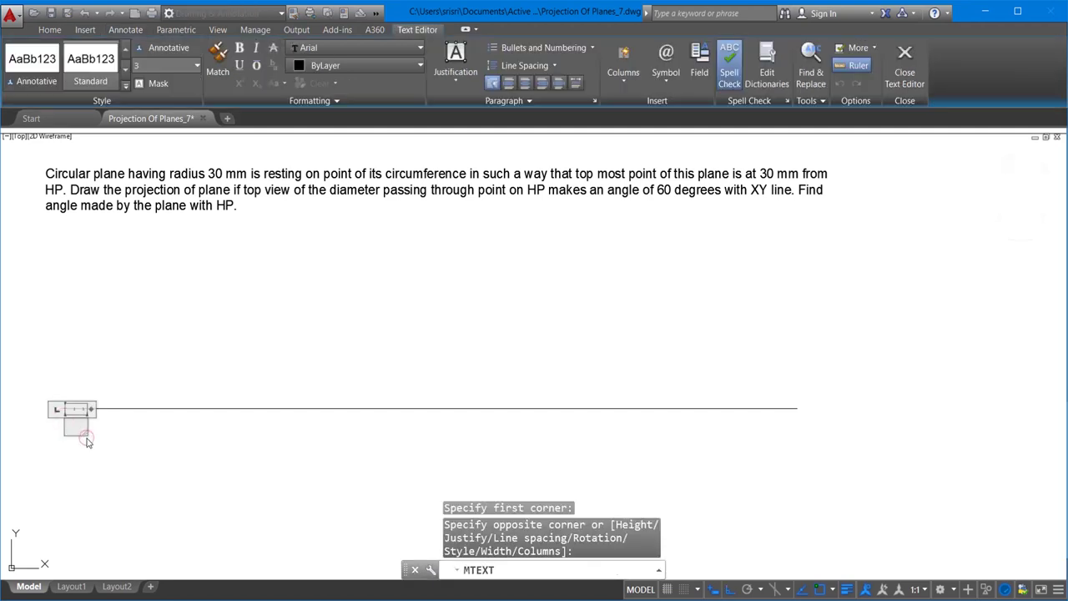
type("X")
left_click(137, 447)
Add the multiline text label Y just below the right end of the reference line
key("Return")
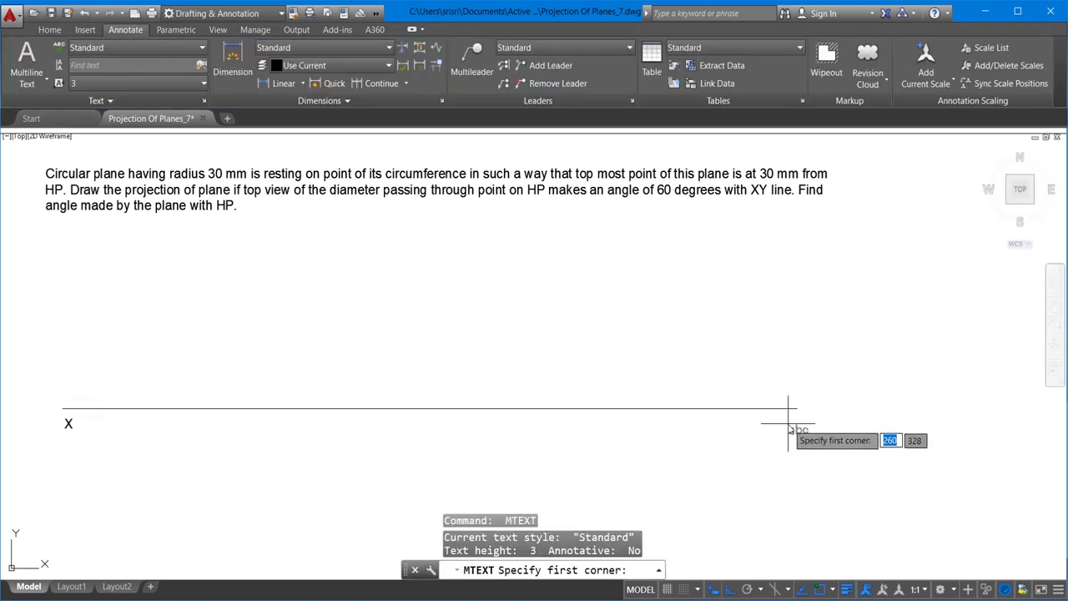
left_click(787, 423)
left_click(799, 441)
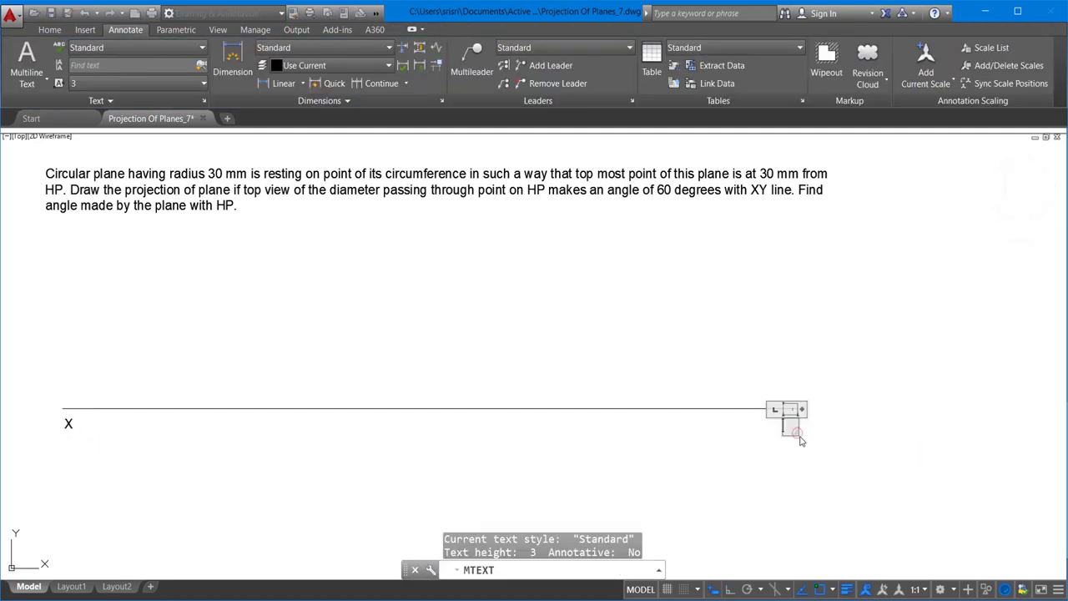
type("Y")
left_click(824, 434)
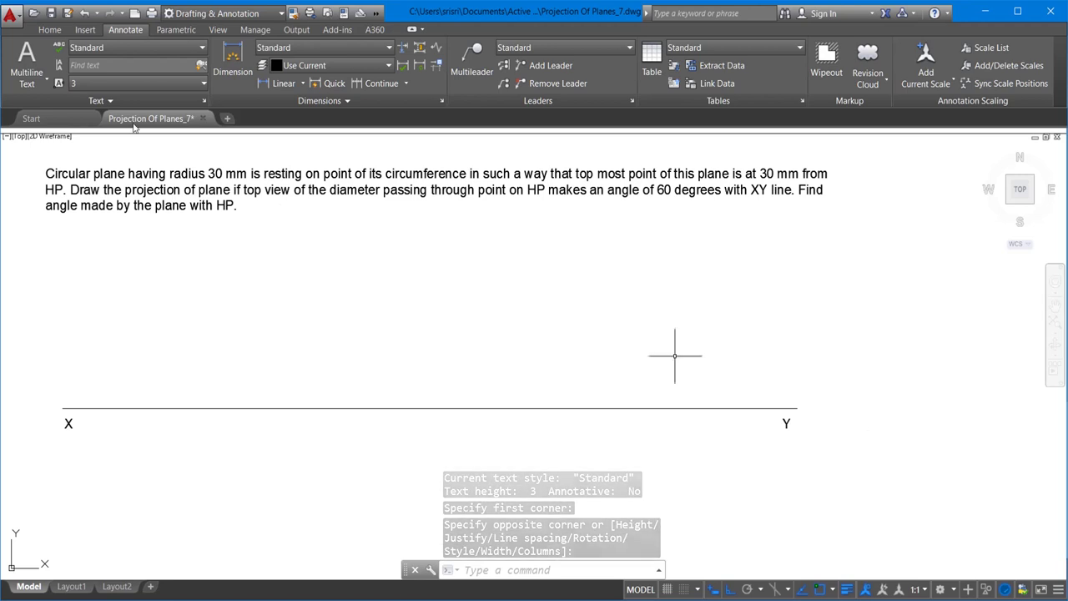
Draw a circle of radius 30 mm near the X end, with its centre below the XY line
left_click(50, 29)
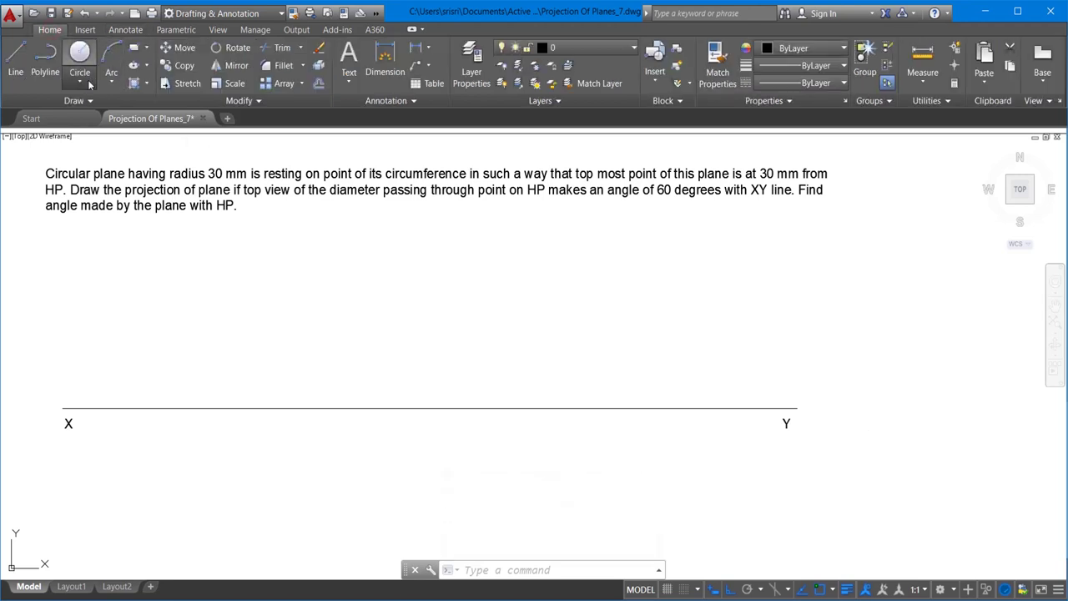
left_click(87, 80)
left_click(101, 105)
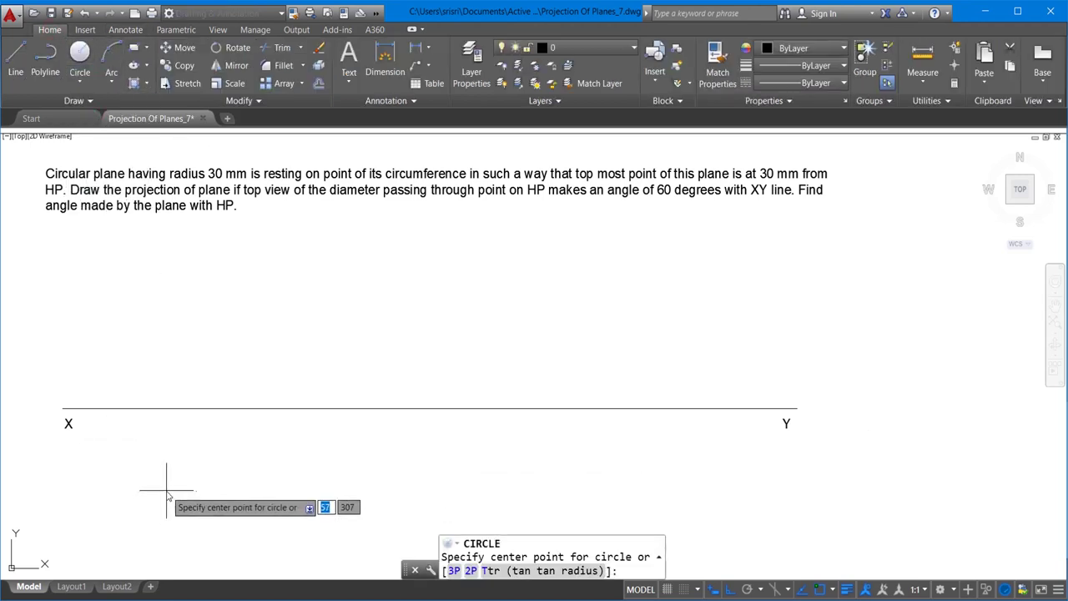
left_click(171, 493)
type("30")
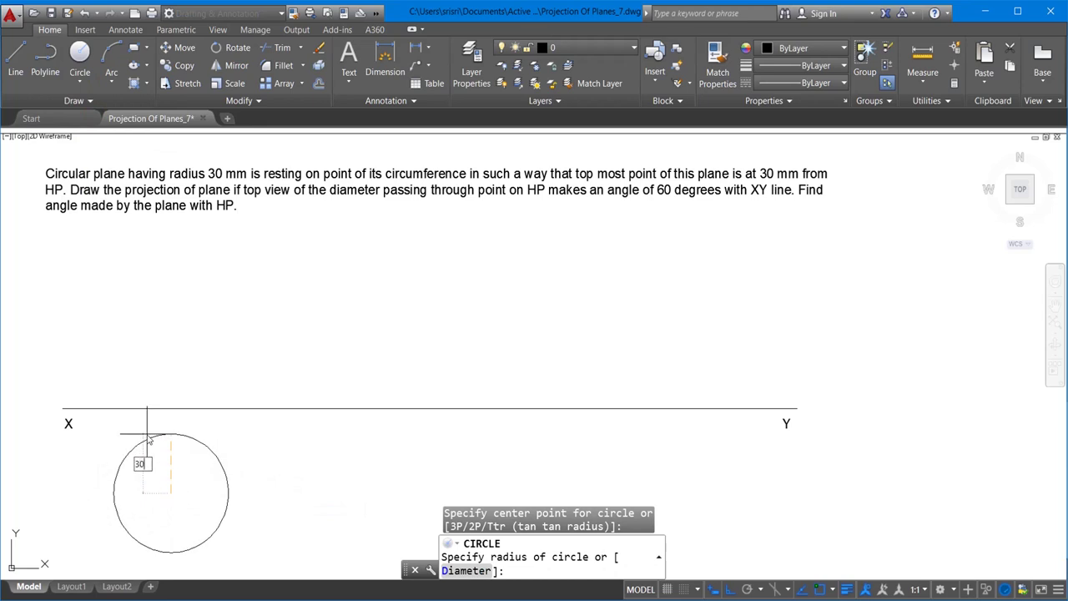
key("Return")
Move the circle straight down so that it lies completely below the XY line
scroll(104, 183, "down", 2)
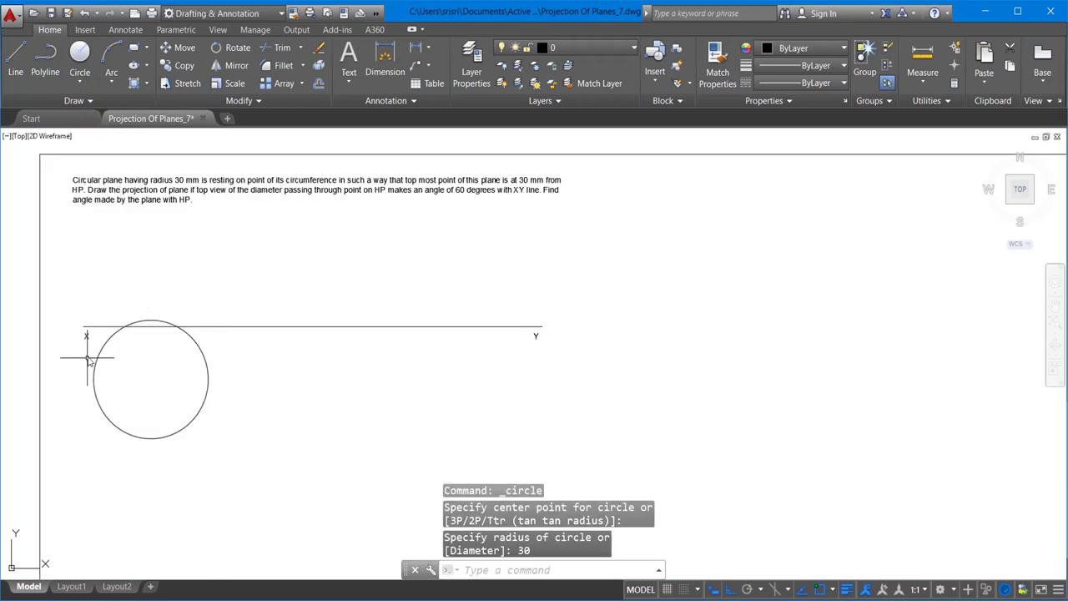
left_click(96, 363)
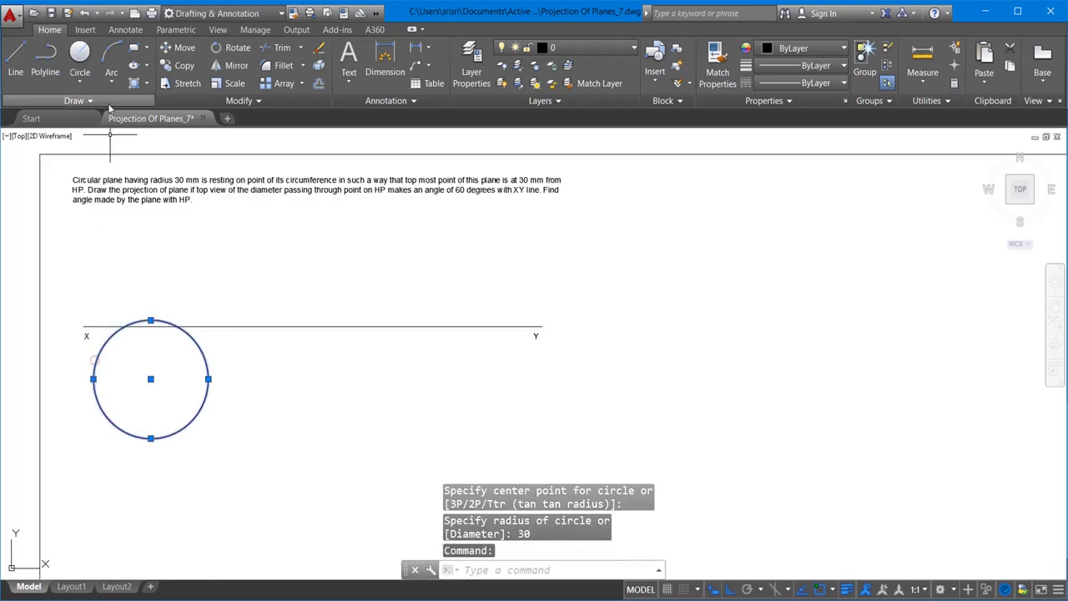
left_click(178, 48)
left_click(169, 237)
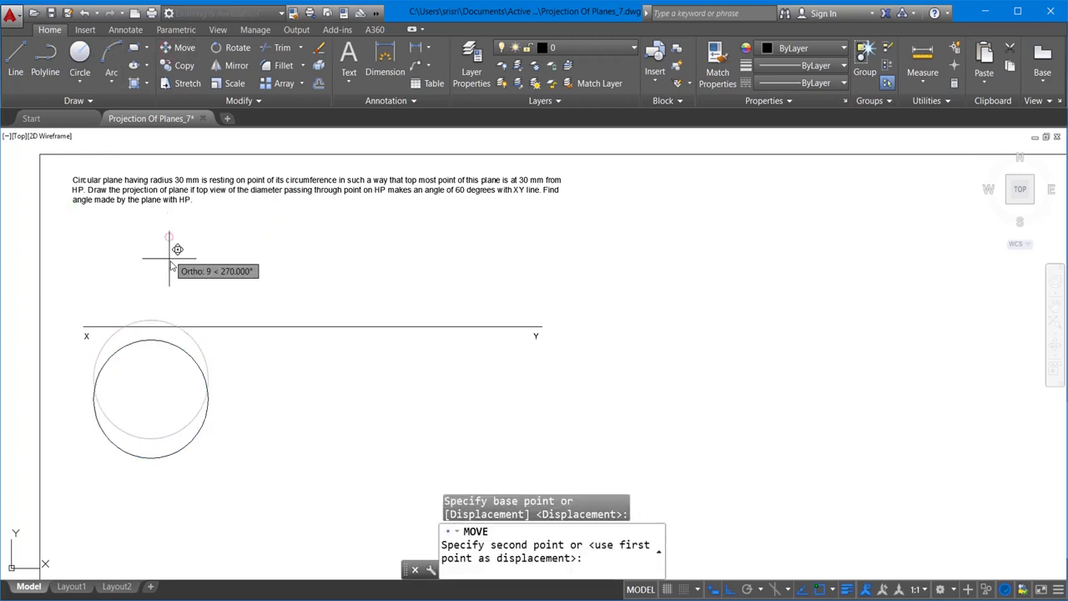
left_click(169, 263)
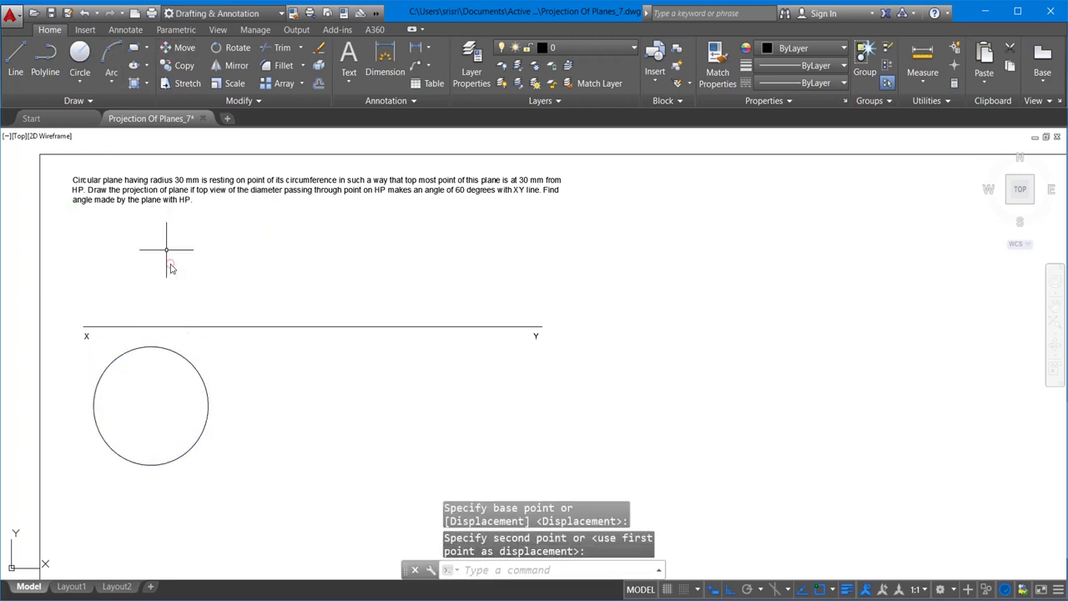
Draw a horizontal radius line from the circle's centre to its right quadrant point
left_click(15, 55)
left_click(151, 405)
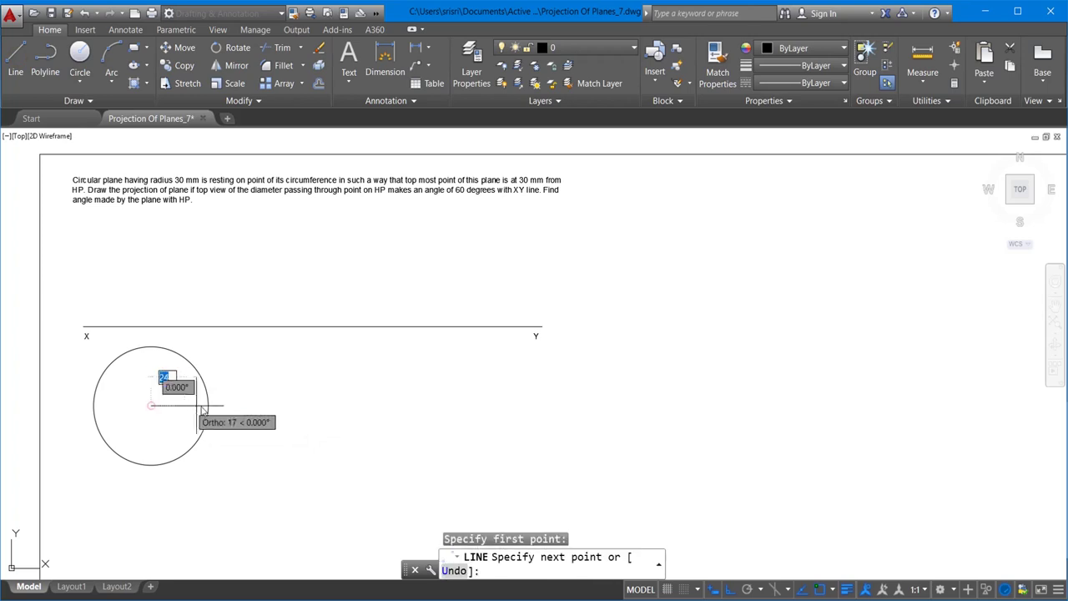
left_click(209, 405)
key("Escape")
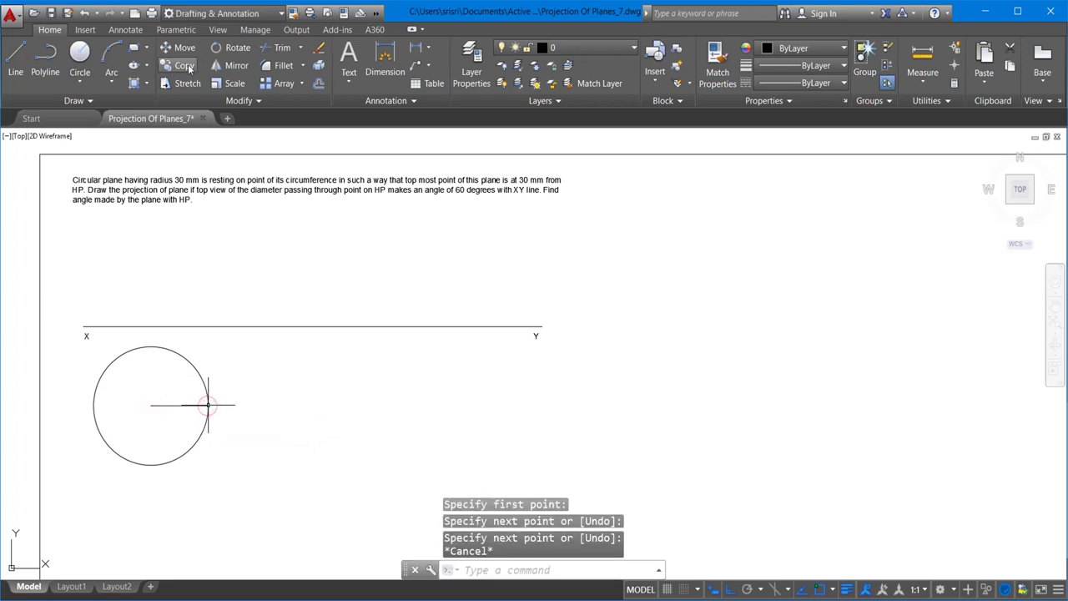
Create a polar array of the radius line about the circle's centre with 12 items
left_click(127, 29)
left_click(49, 29)
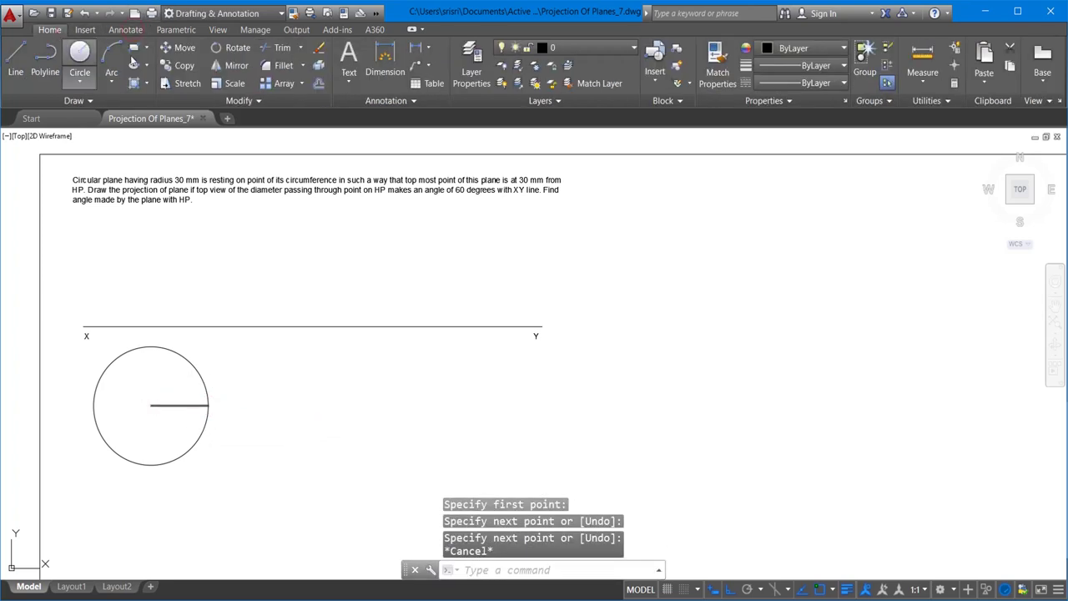
left_click(301, 83)
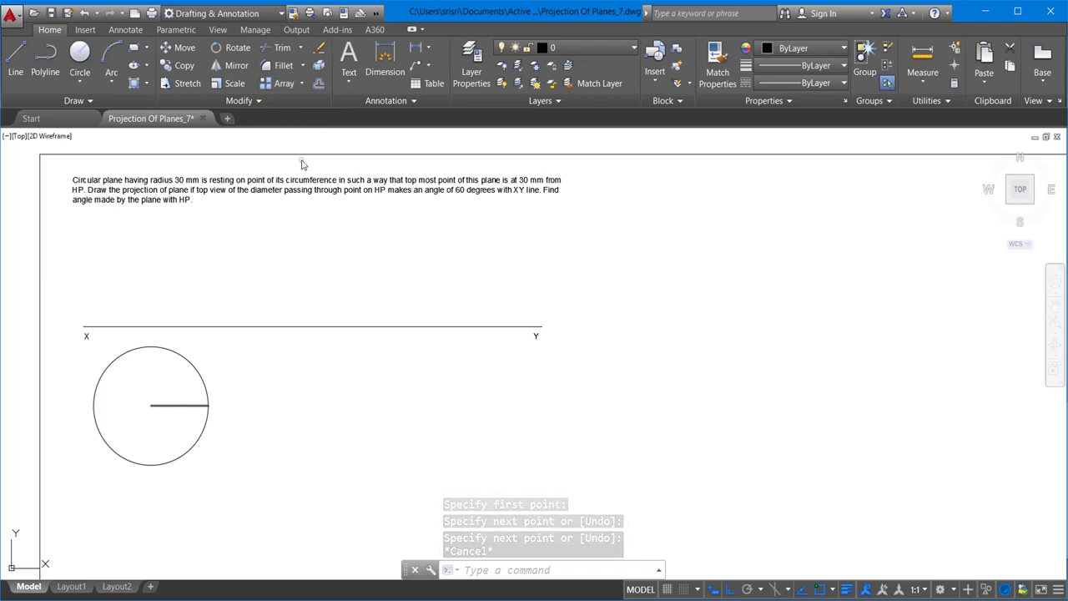
left_click(181, 406)
key("Return")
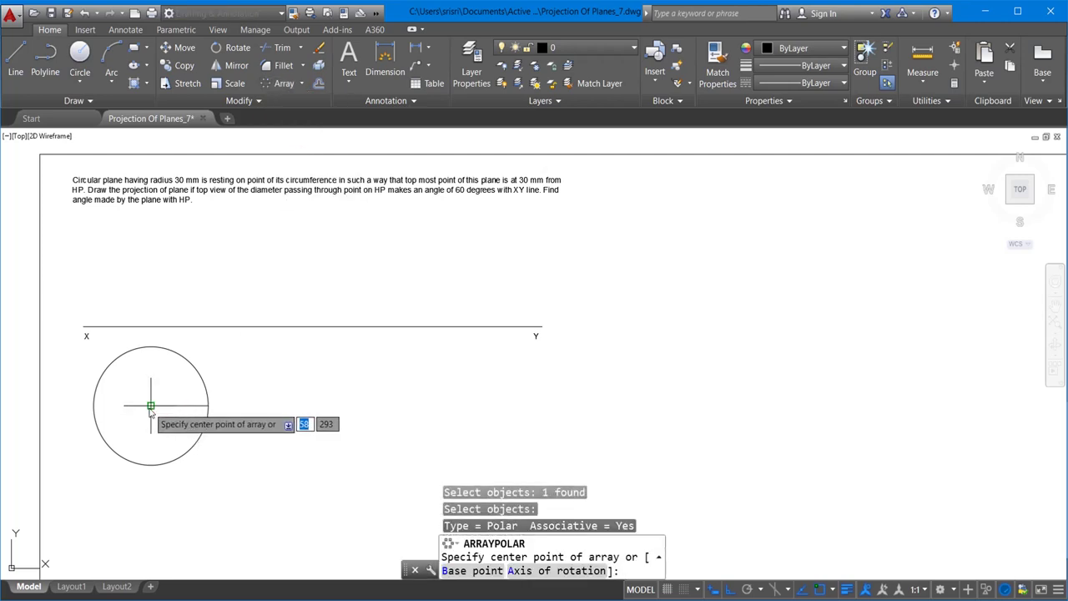
left_click(150, 406)
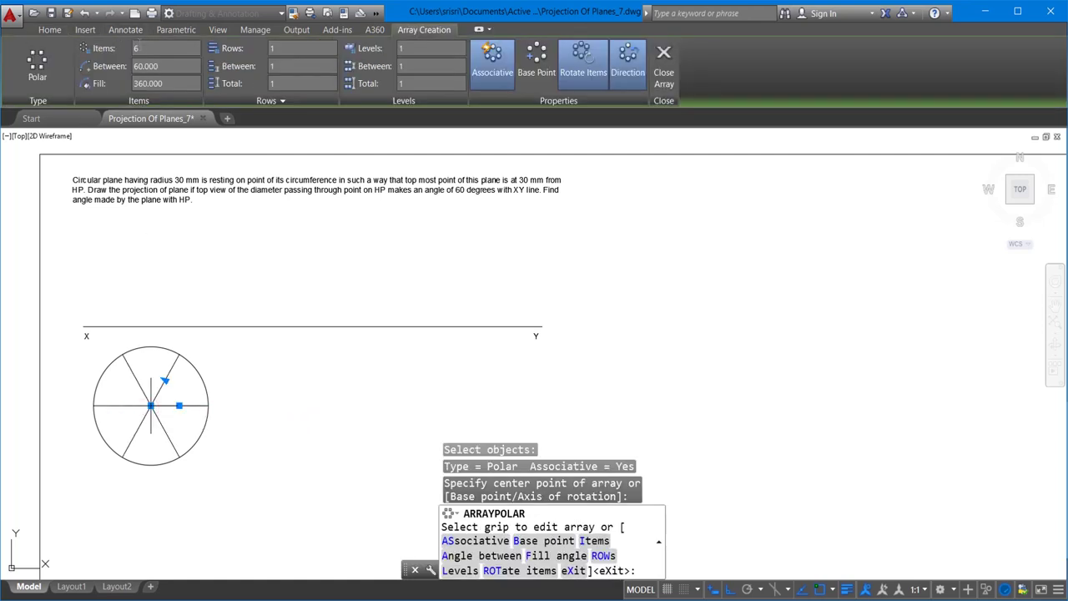
key("Return")
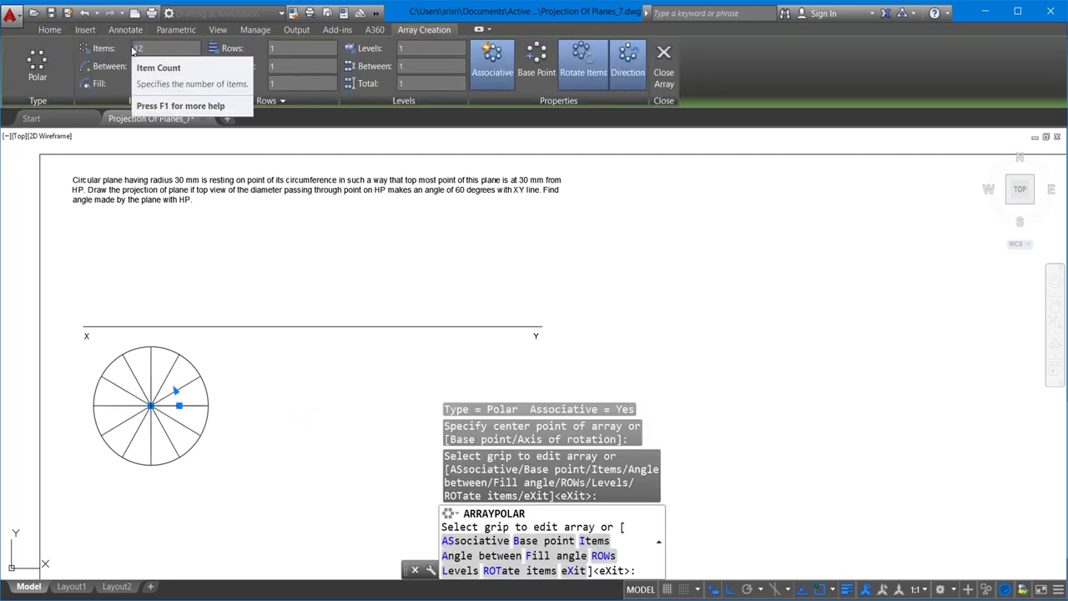
key("Escape")
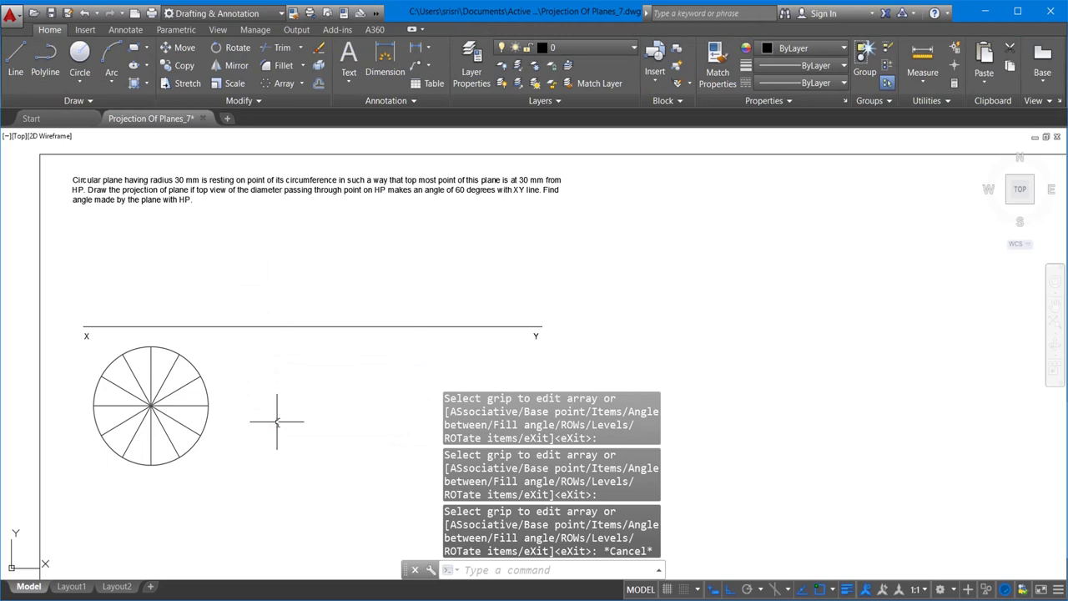
Label the leftmost point of the divided circle "a" with multiline text
left_click(14, 58)
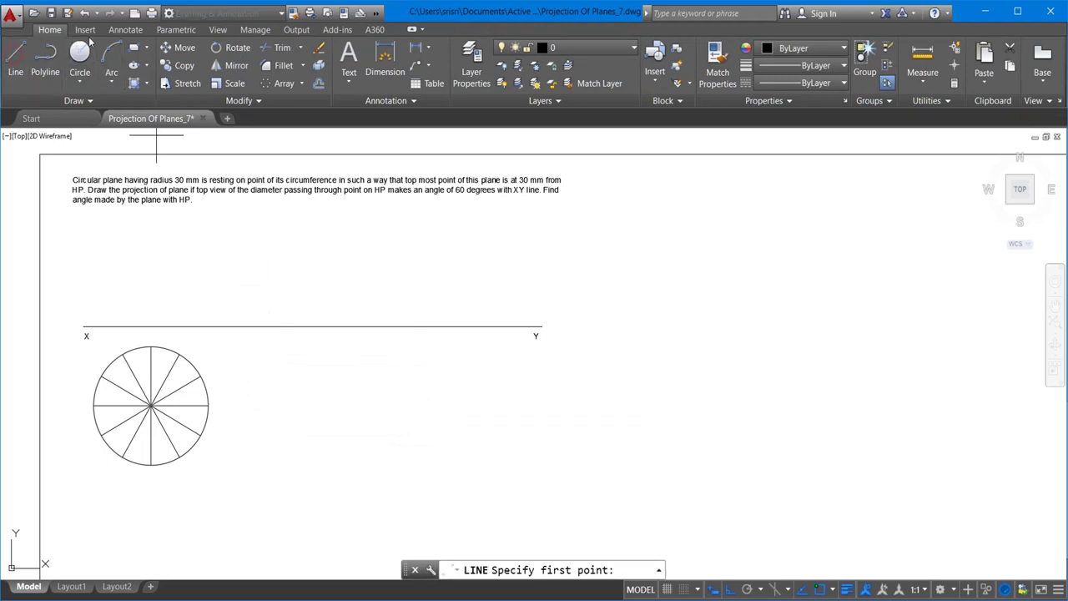
left_click(125, 29)
left_click(26, 62)
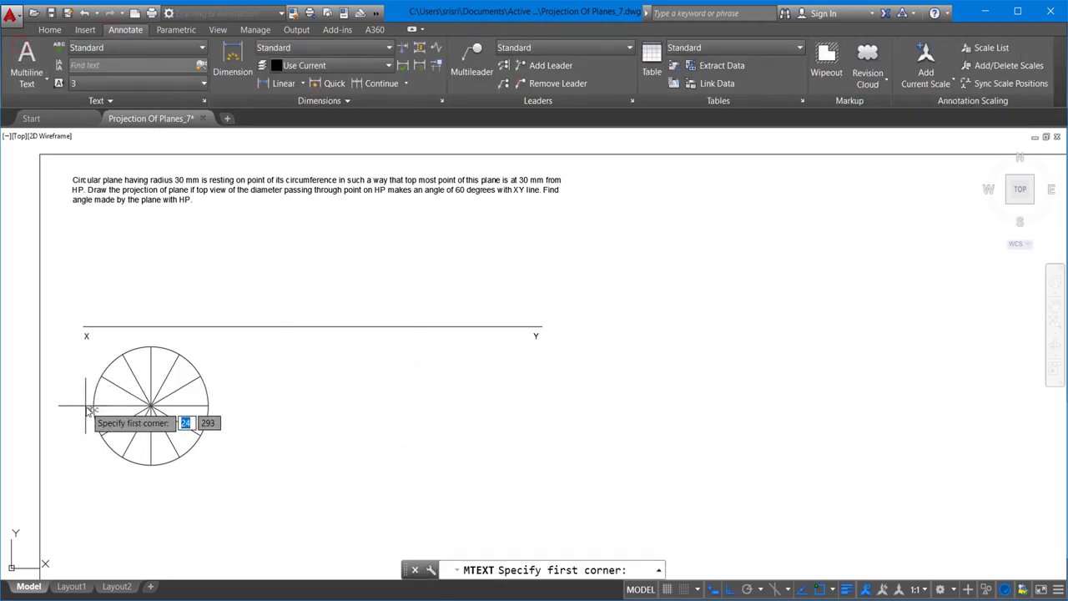
left_click(80, 402)
left_click(86, 416)
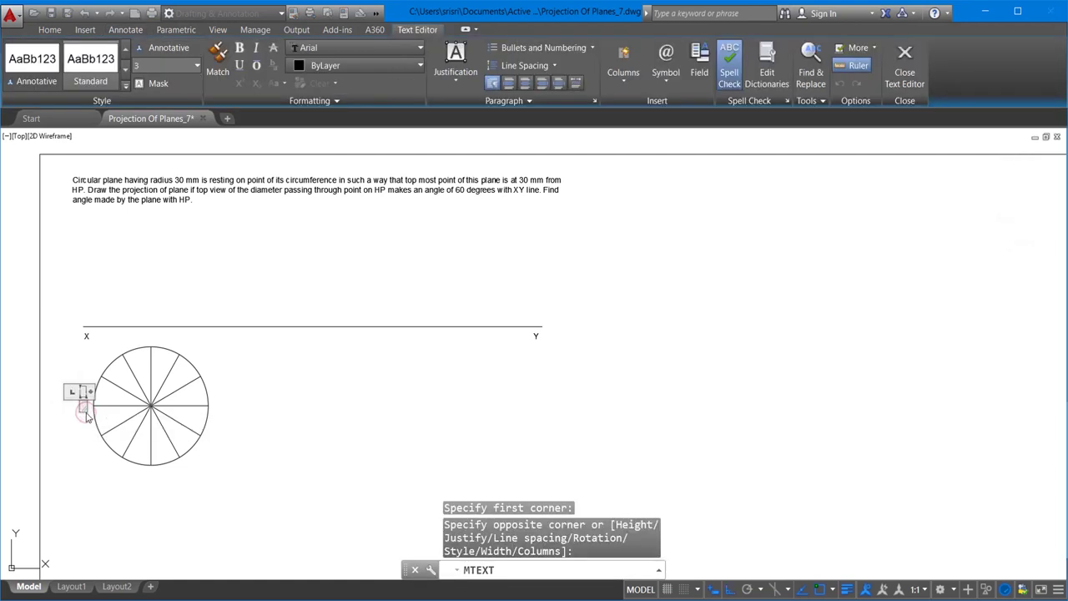
type("a")
left_click(222, 437)
Label the rightmost point of the divided circle "b" with multiline text
key("Return")
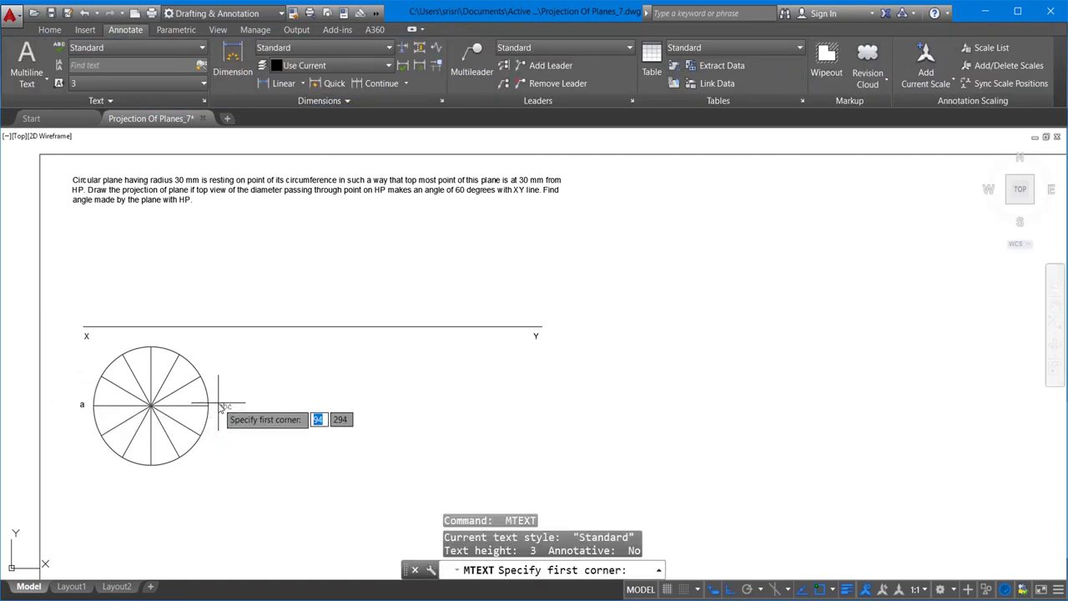
left_click(221, 406)
left_click(225, 414)
type("b")
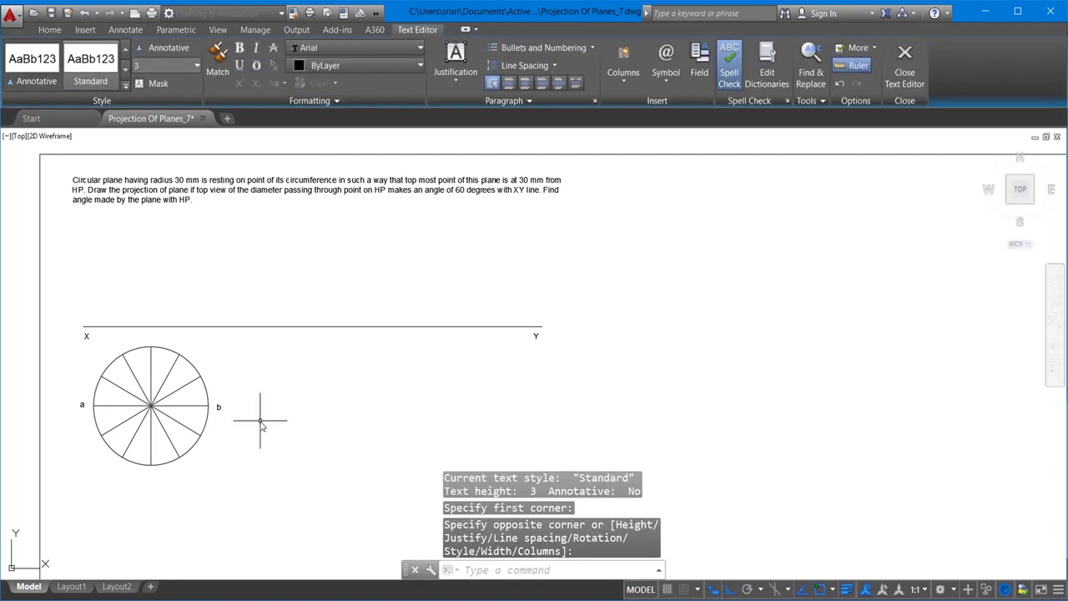
left_click(257, 419)
Add the label 1 outside the circle at the first division point below a
key("Return")
left_click(89, 442)
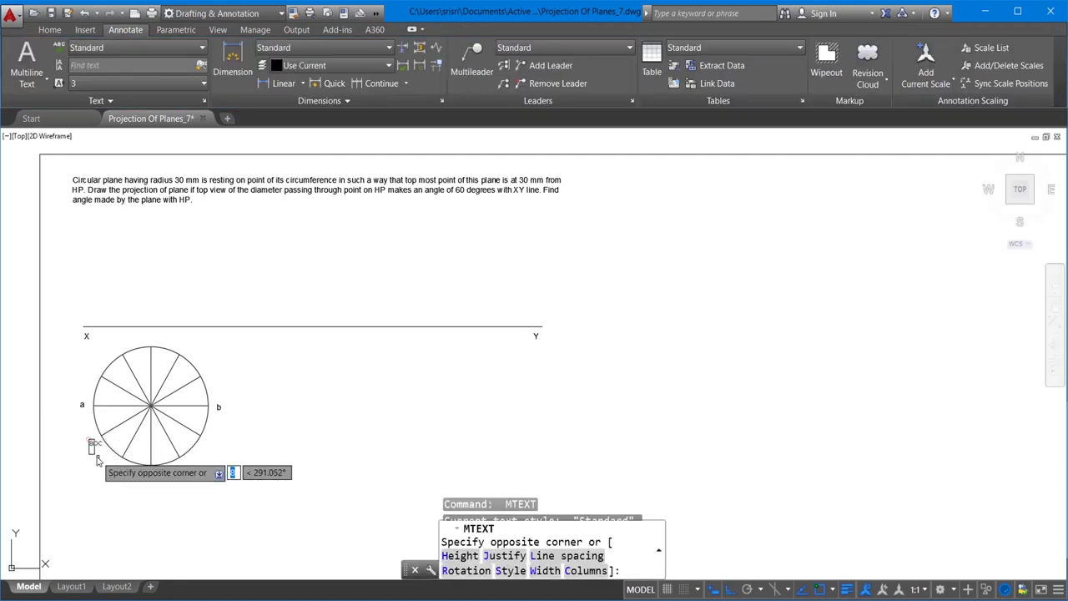
left_click(92, 446)
type("1")
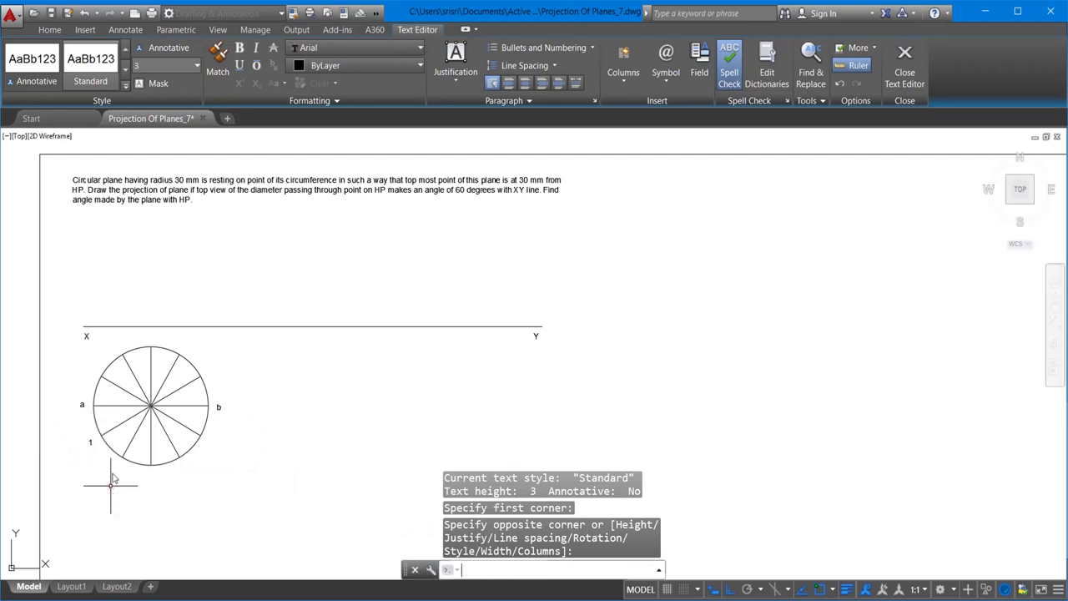
left_click(111, 487)
Add the label 2 outside the circle at the next division point counterclockwise from 1
key("Return")
left_click(114, 465)
left_click(120, 483)
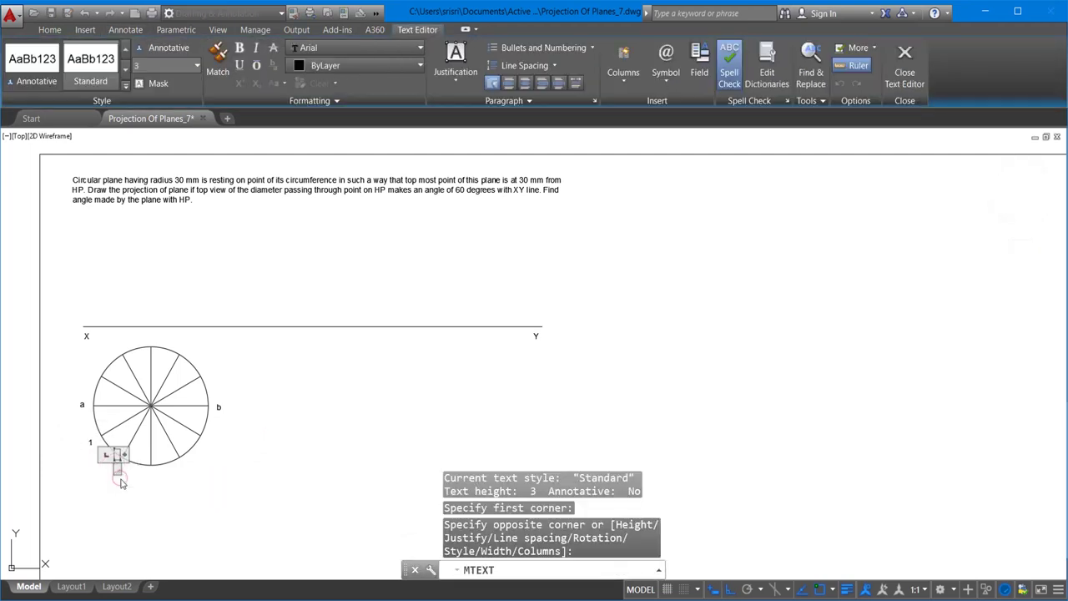
type("2")
left_click(121, 484)
key("Return")
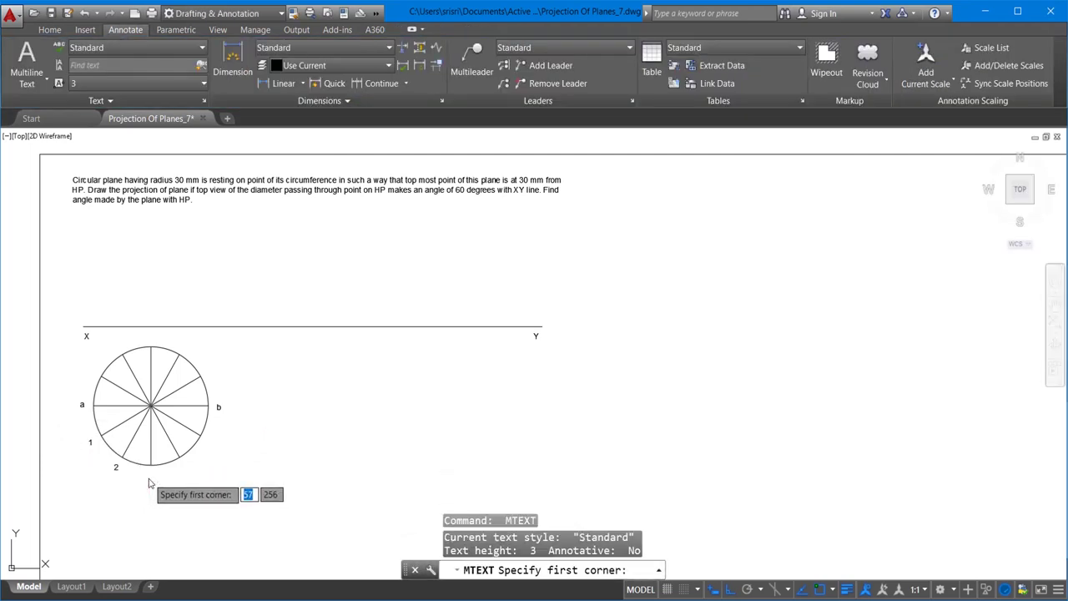
Add the multiline text labels 3 and 4 outside the circle at the next two division points counterclockwise from 2
left_click(151, 482)
left_click(155, 487)
type("3")
left_click(184, 483)
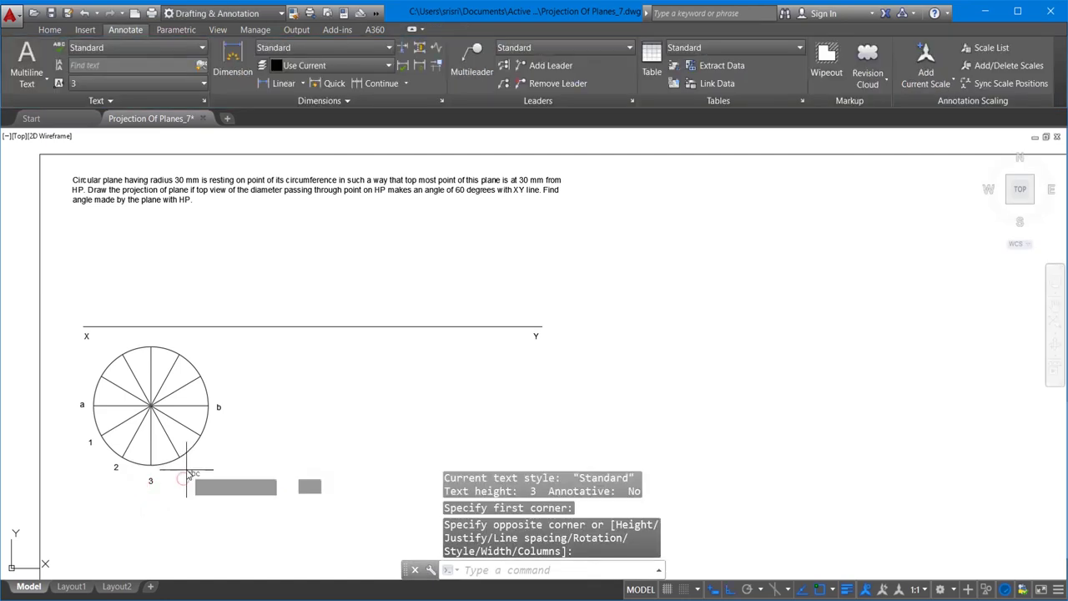
key("Return")
left_click(184, 465)
left_click(196, 480)
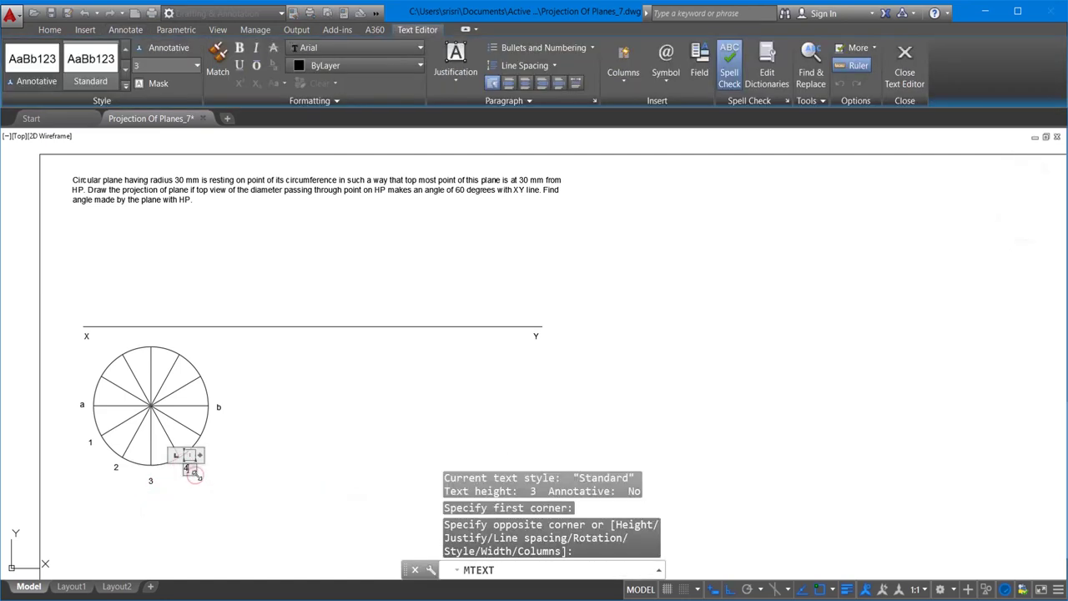
type("4")
left_click(195, 460)
Label the division point just below b as 5 and the one just above b as 6
key("Return")
left_click(210, 440)
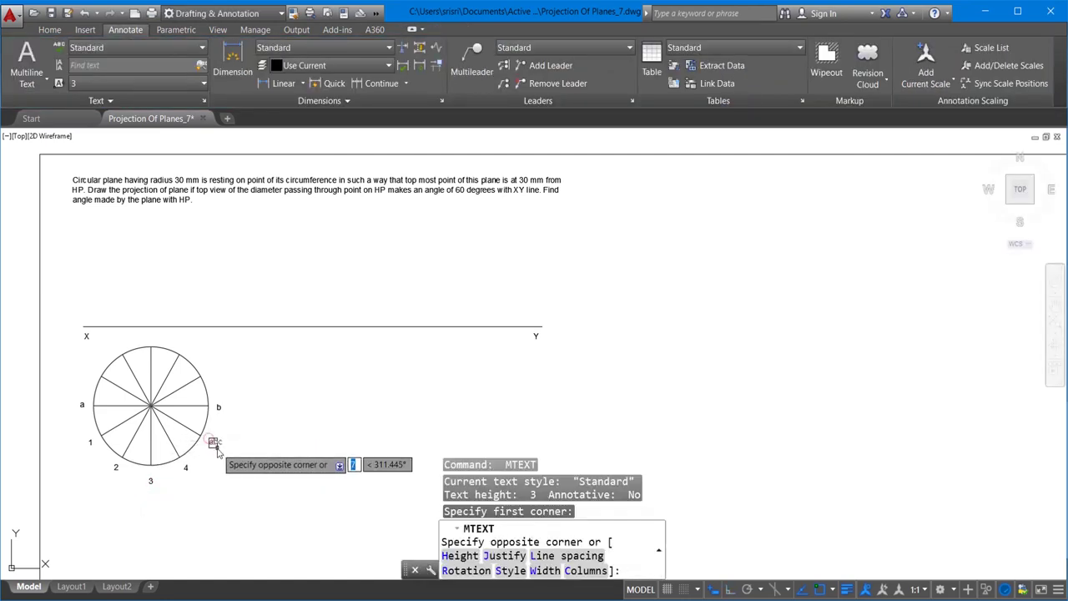
left_click(222, 451)
type("5")
left_click(262, 458)
key("Return")
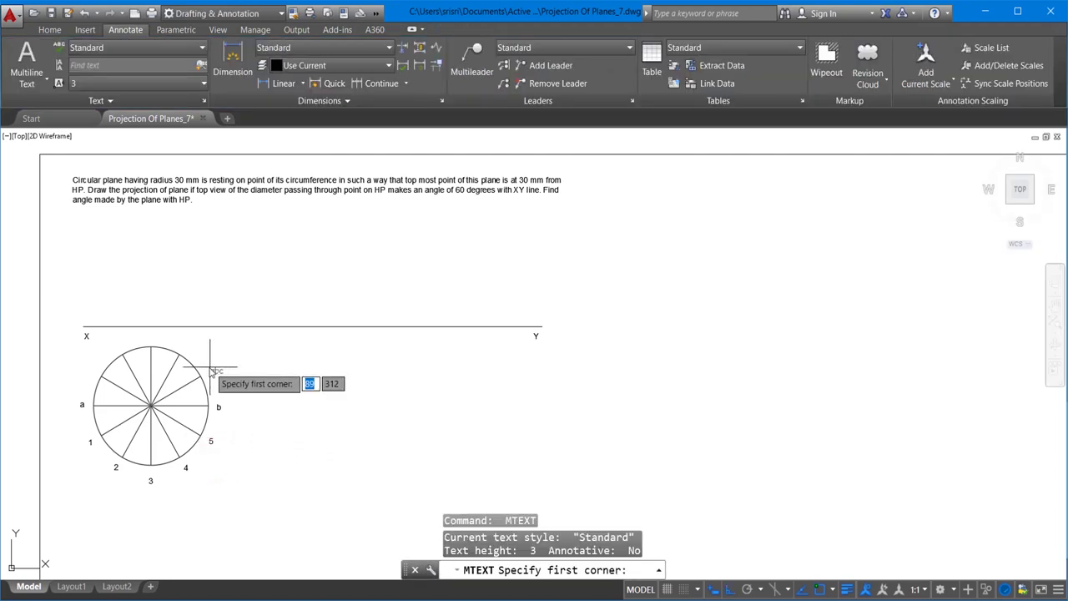
left_click(205, 362)
left_click(221, 381)
type("6")
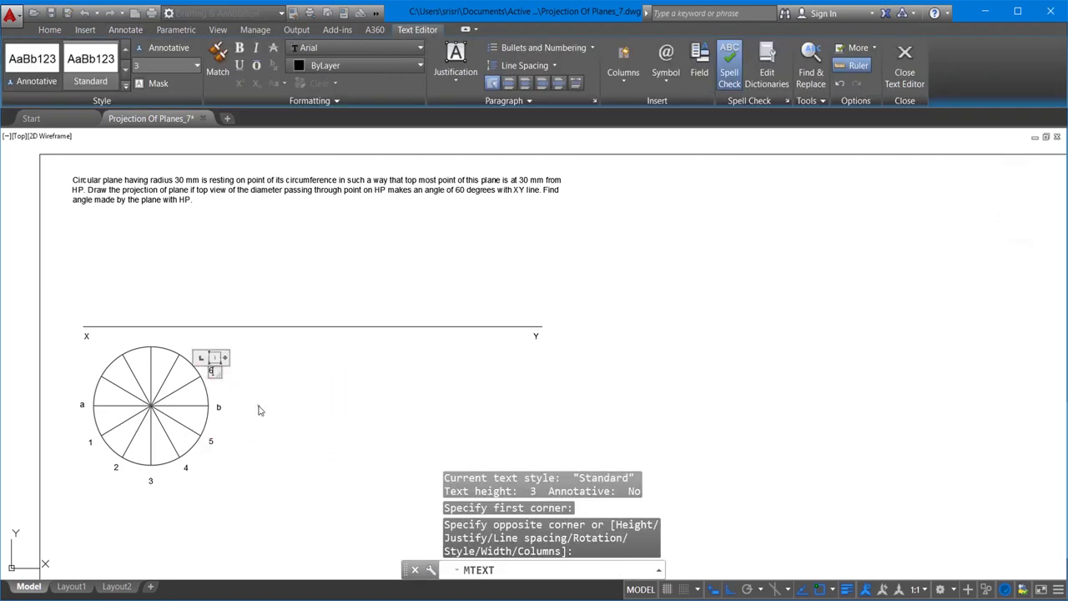
left_click(260, 409)
Add the labels 7 and 8 outside the circle at the next two division points counterclockwise from 6
key("Return")
left_click(180, 341)
left_click(194, 355)
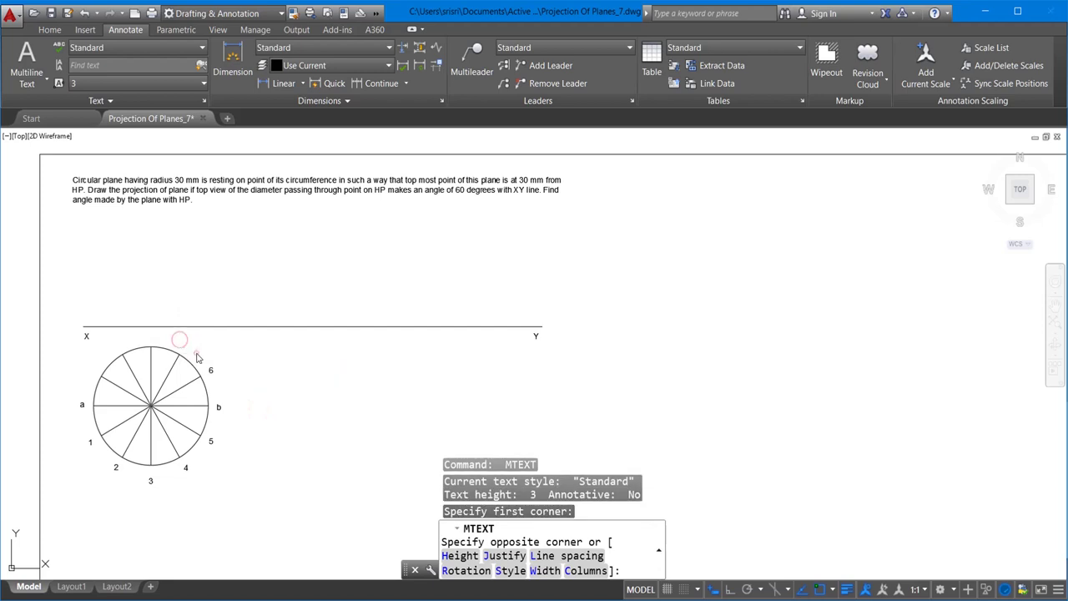
type("7")
left_click(273, 388)
key("Return")
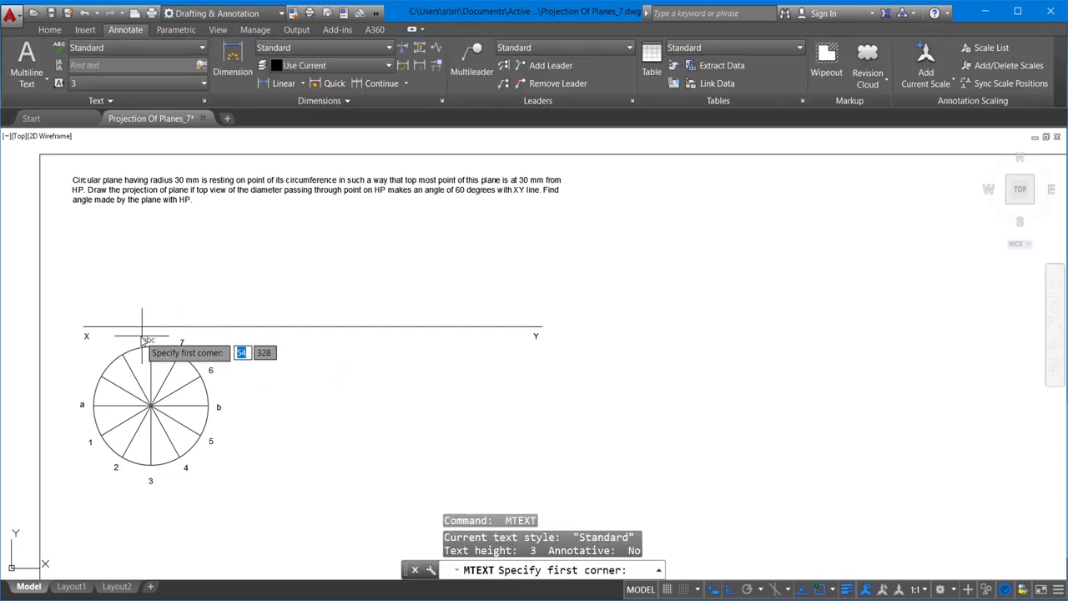
left_click(144, 340)
left_click(153, 349)
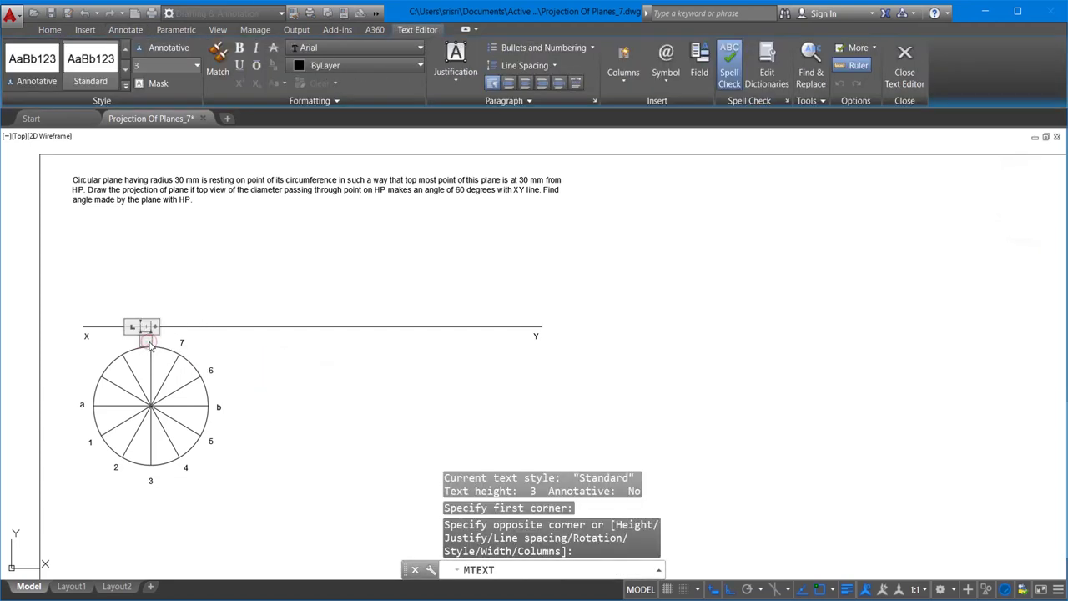
type("8")
left_click(294, 379)
Label the two remaining division points between 8 and a as 9 and 10
key("Return")
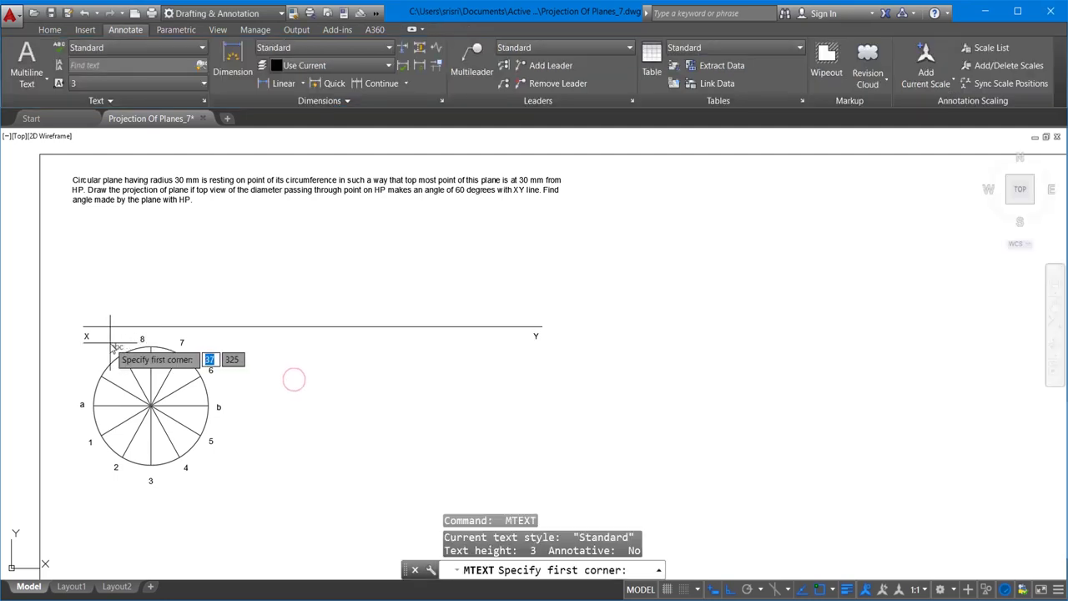
left_click(110, 343)
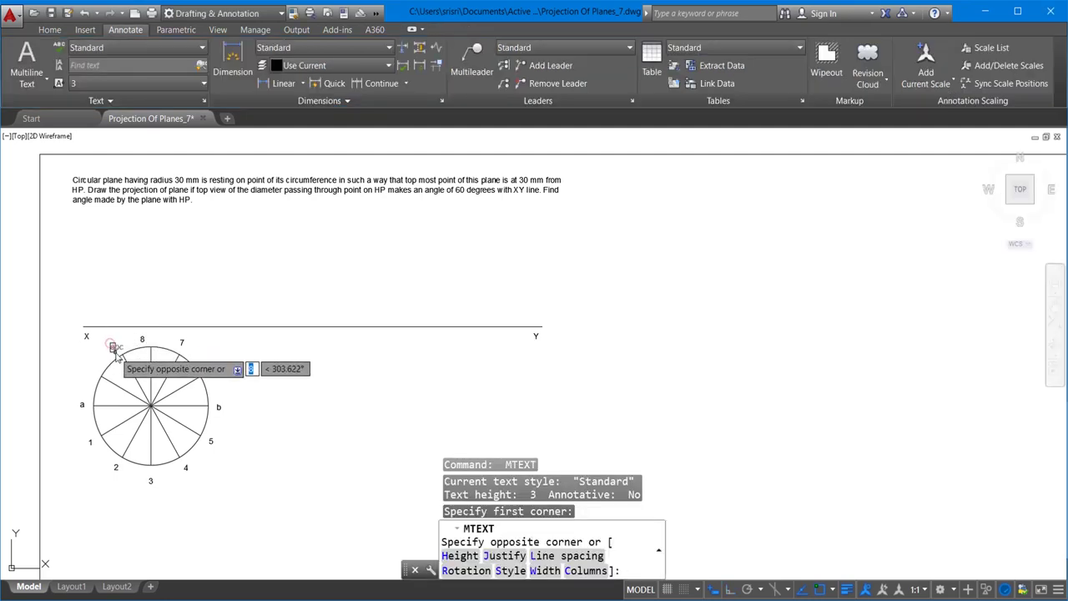
left_click(241, 382)
key("Return")
left_click(87, 368)
left_click(92, 378)
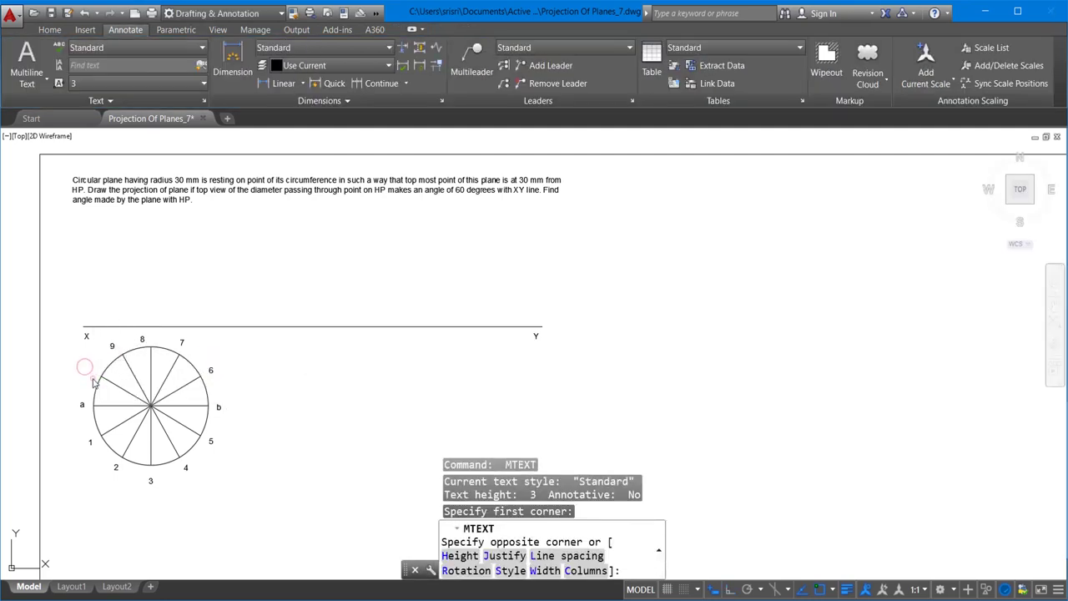
left_click(210, 392)
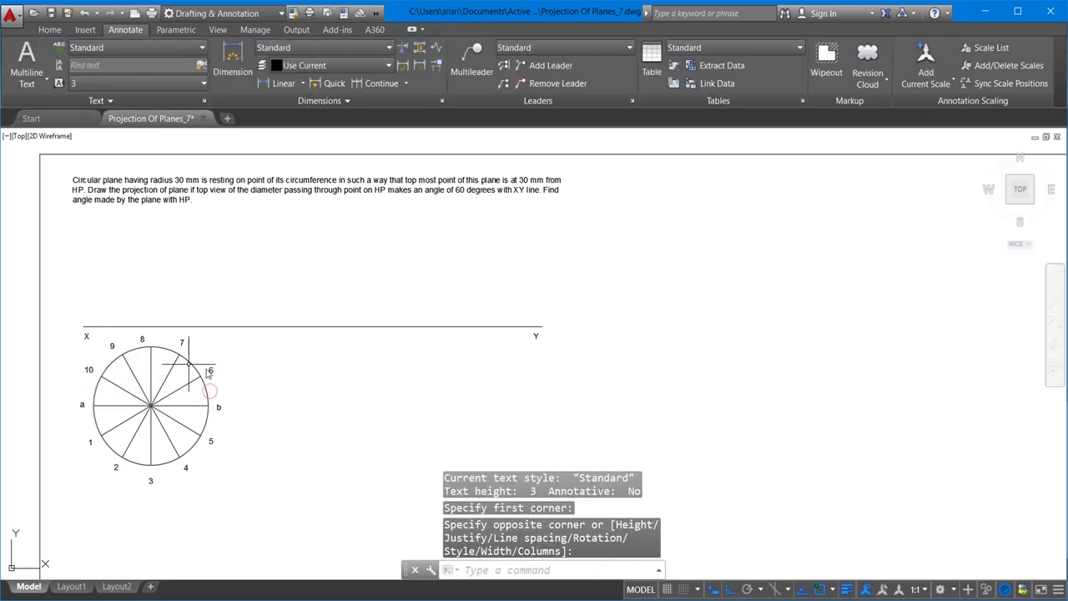
Move the divided circle with all its labels slightly right and farther below the XY line, with Ortho off
left_click(238, 489)
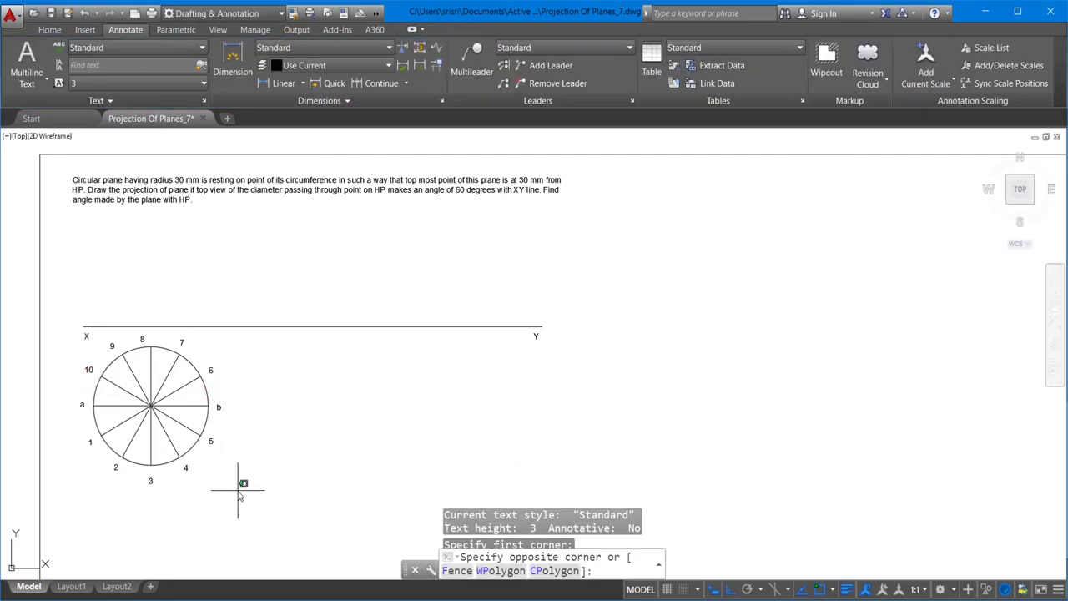
left_click(76, 348)
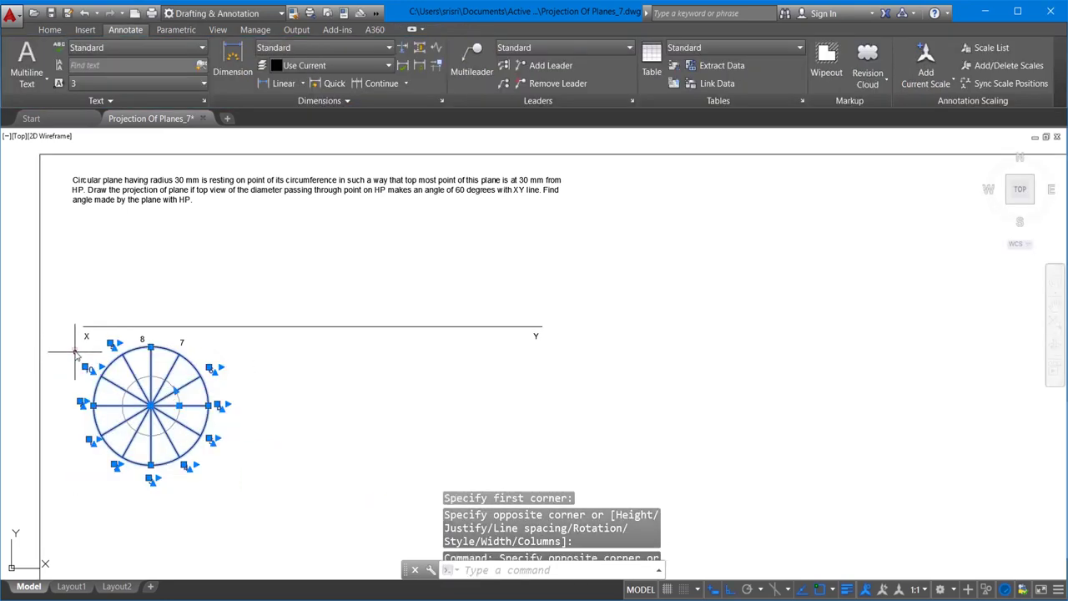
left_click(130, 337)
left_click(209, 357)
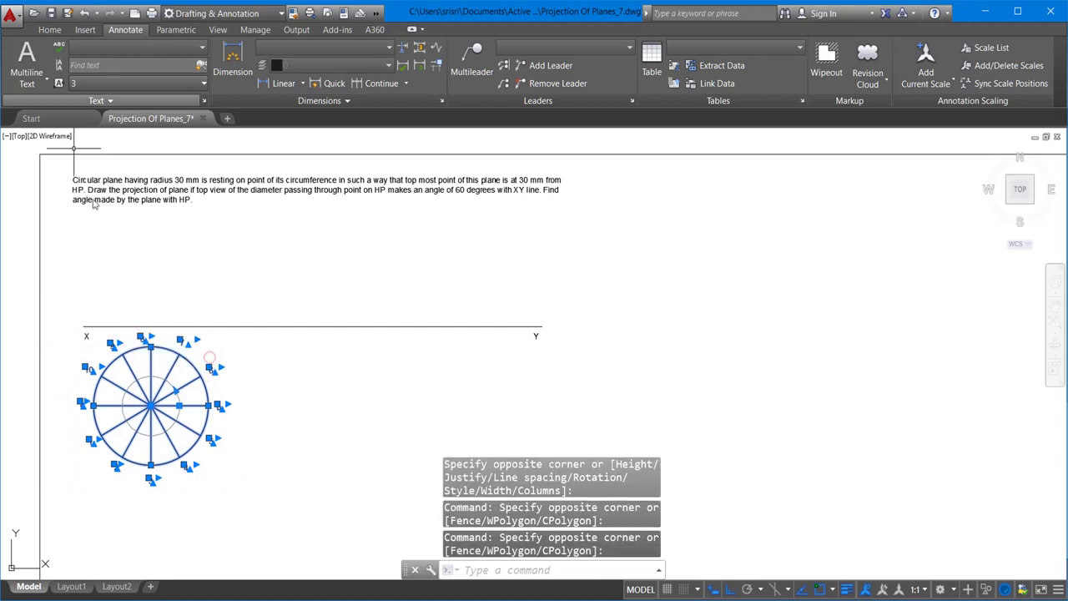
left_click(52, 31)
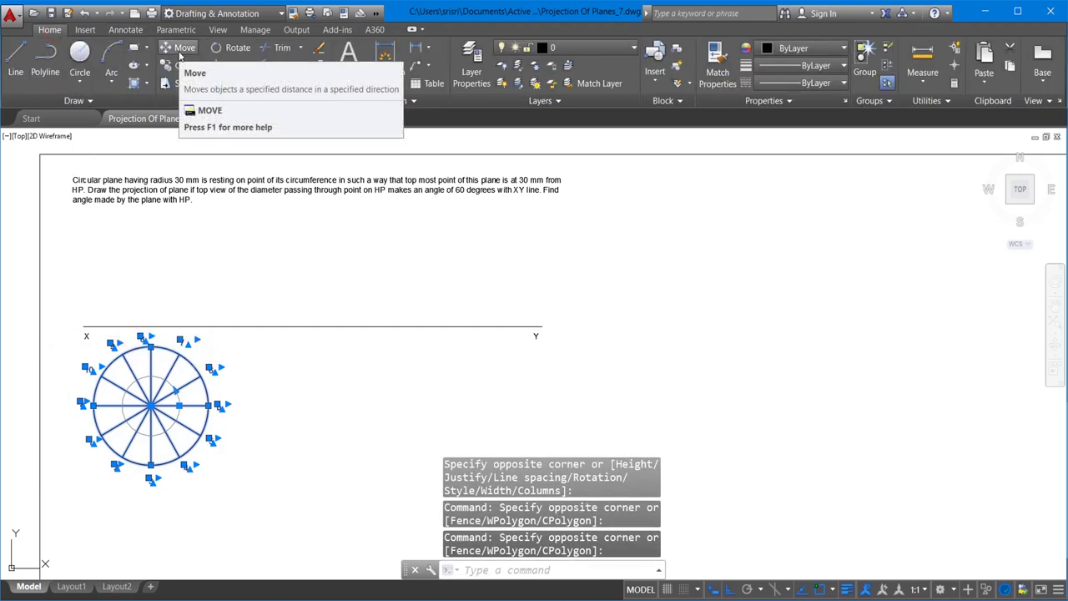
left_click(180, 50)
left_click(160, 235)
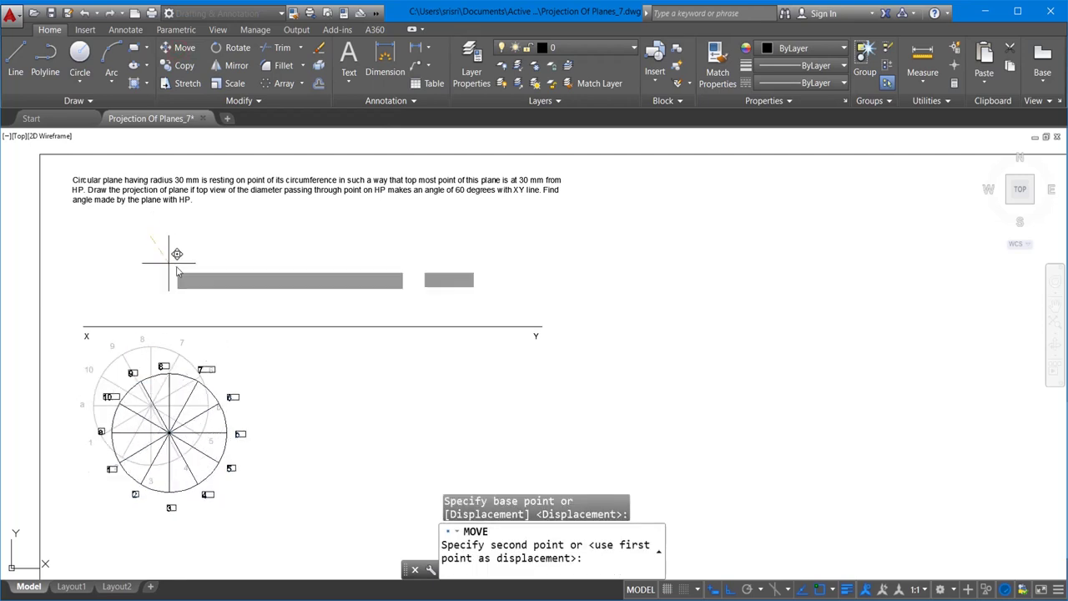
key("F8")
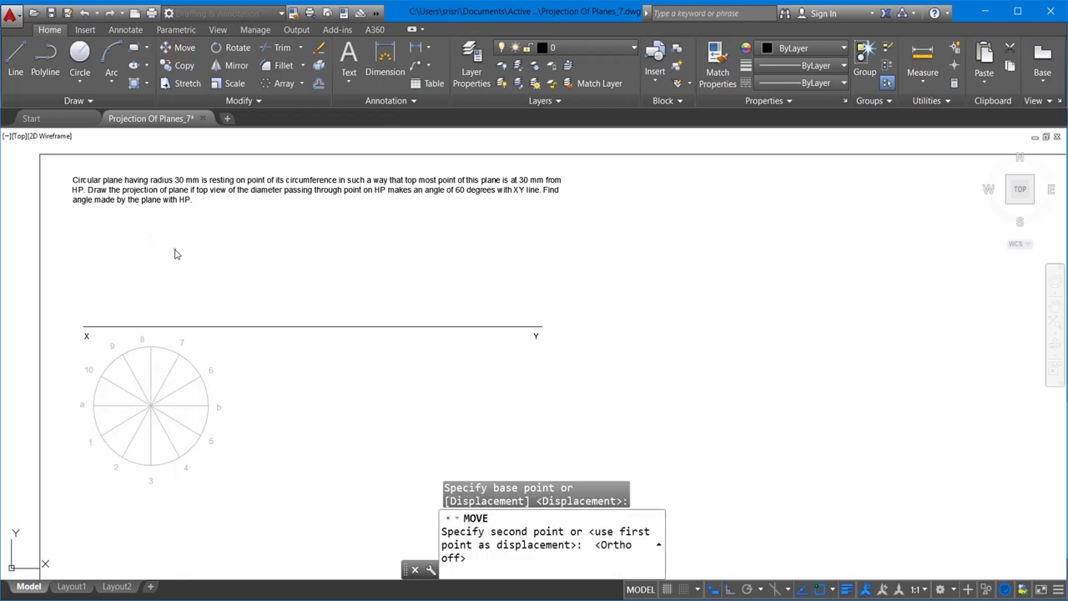
key("Escape")
Draw vertical projector lines from points a and 1 of the circle up to the XY line
left_click(14, 51)
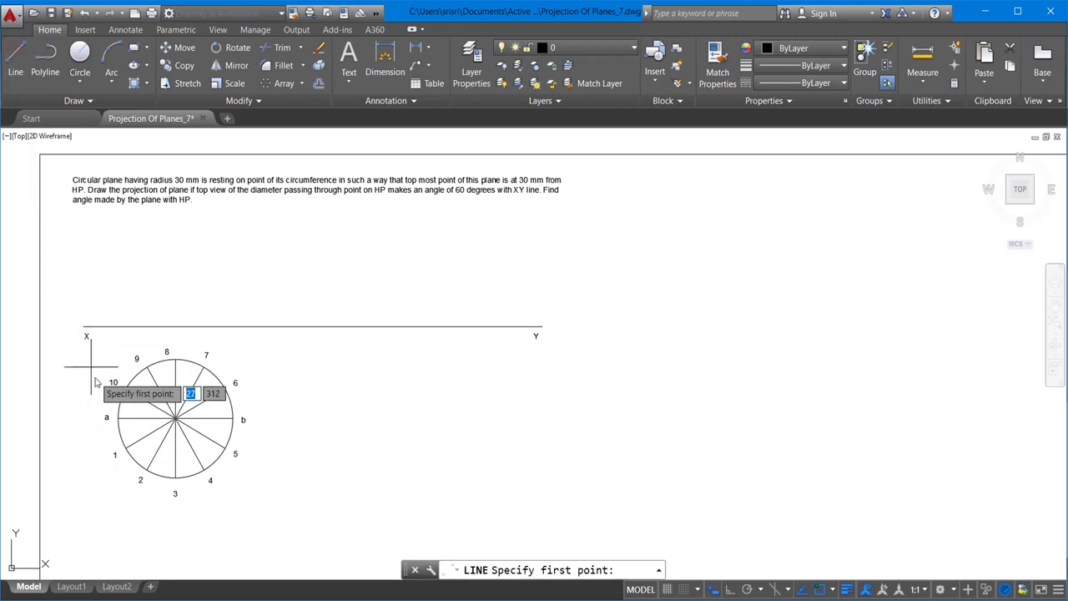
left_click(118, 417)
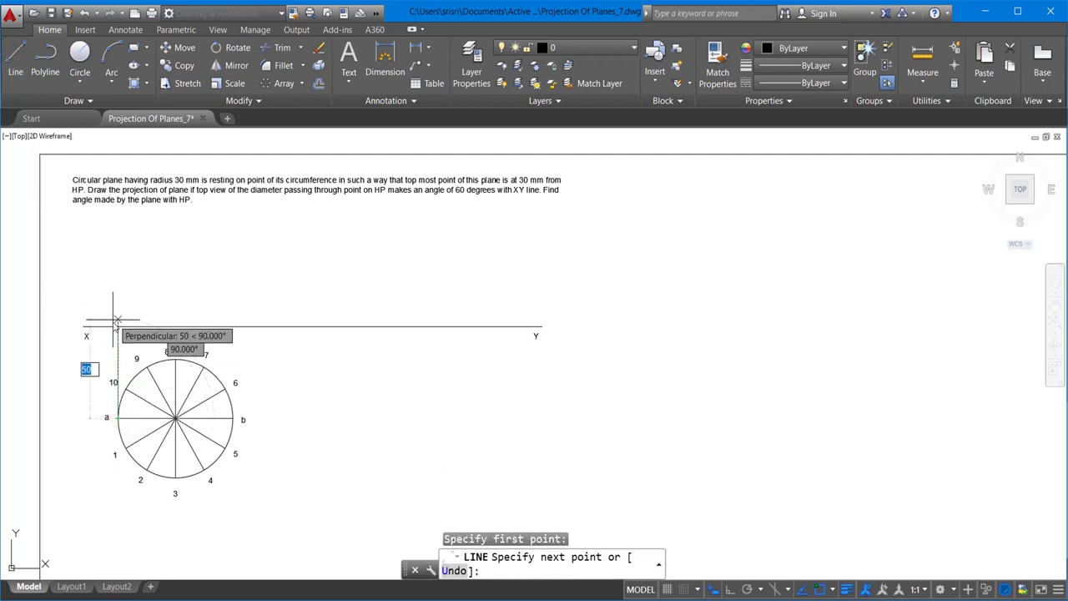
left_click(117, 327)
key("Escape")
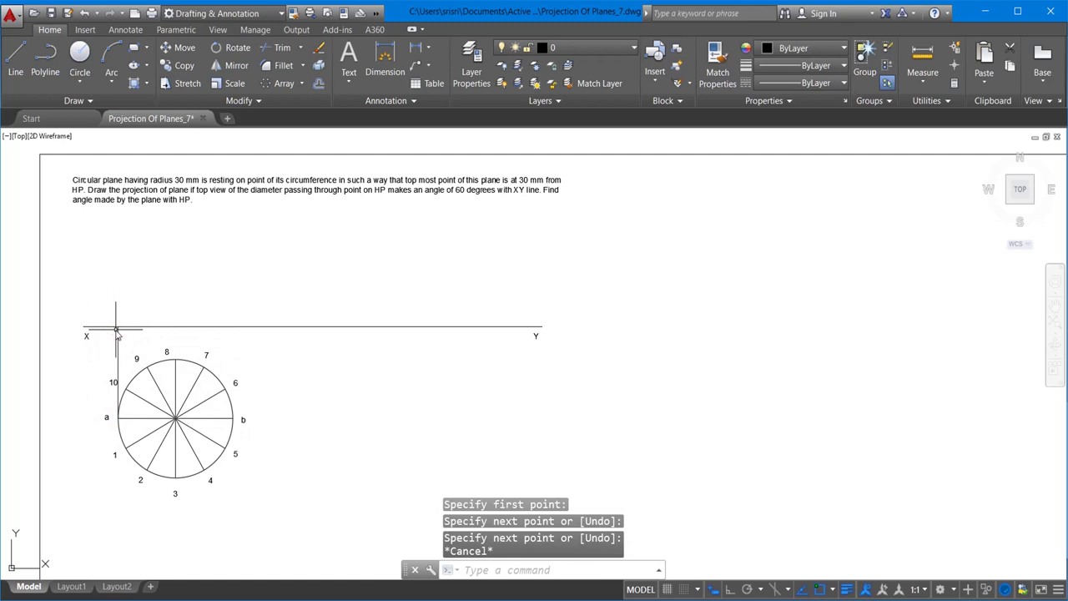
key("Return")
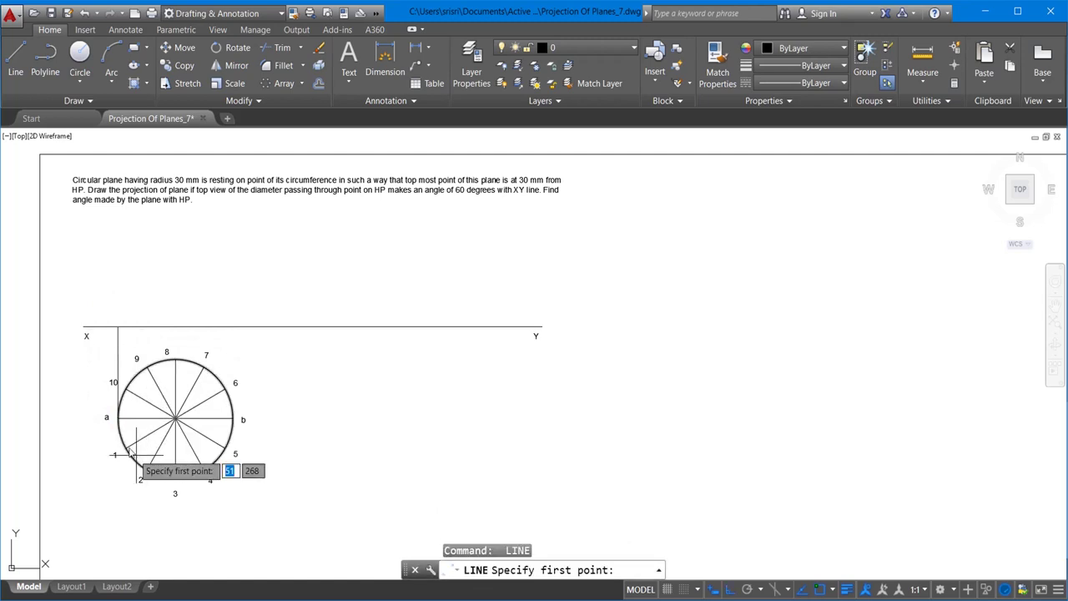
left_click(125, 448)
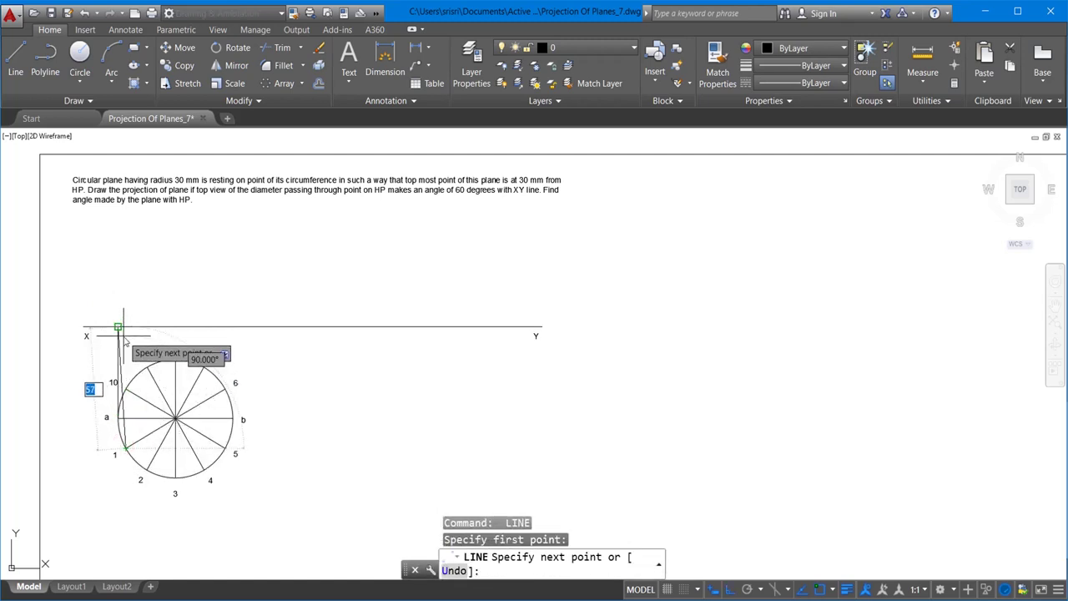
left_click(126, 328)
key("Escape")
Draw vertical projector lines from points 2 and 8 of the circle up to the XY line
key("Return")
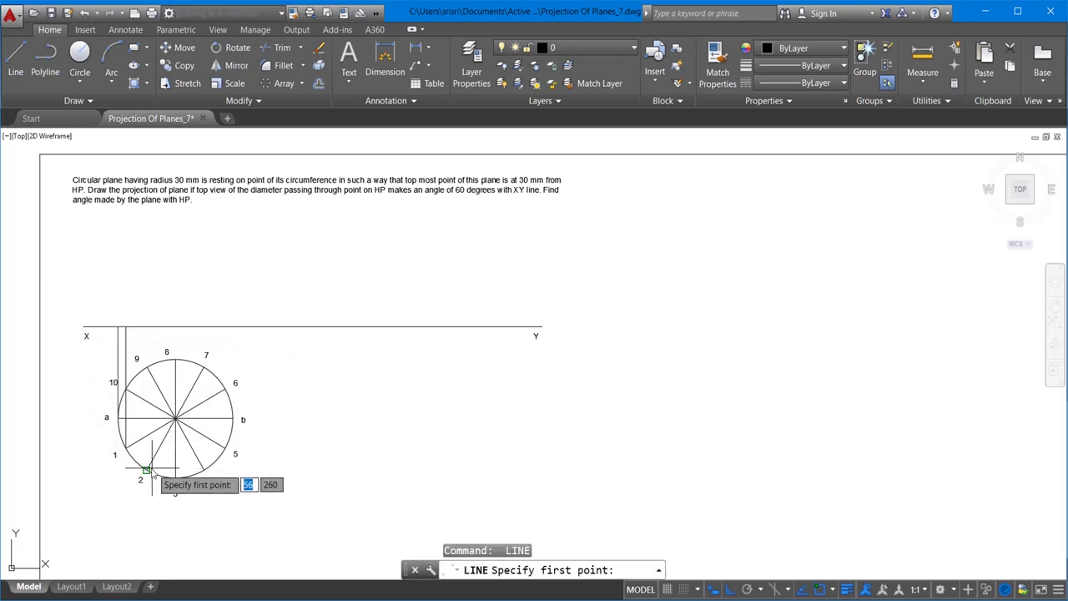
left_click(121, 450)
left_click(148, 328)
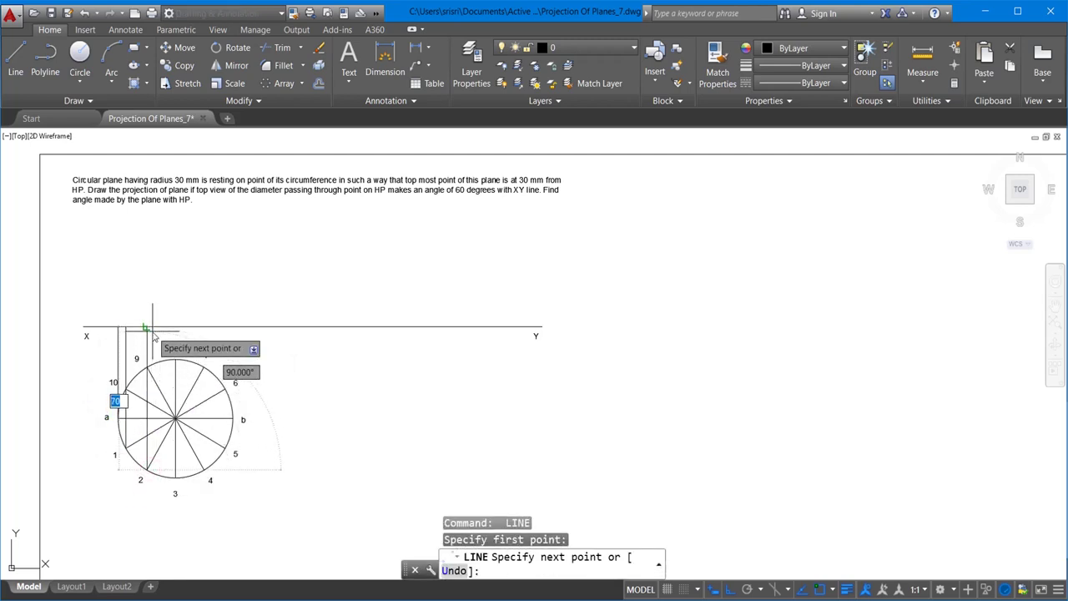
key("Escape")
key("Return")
left_click(174, 357)
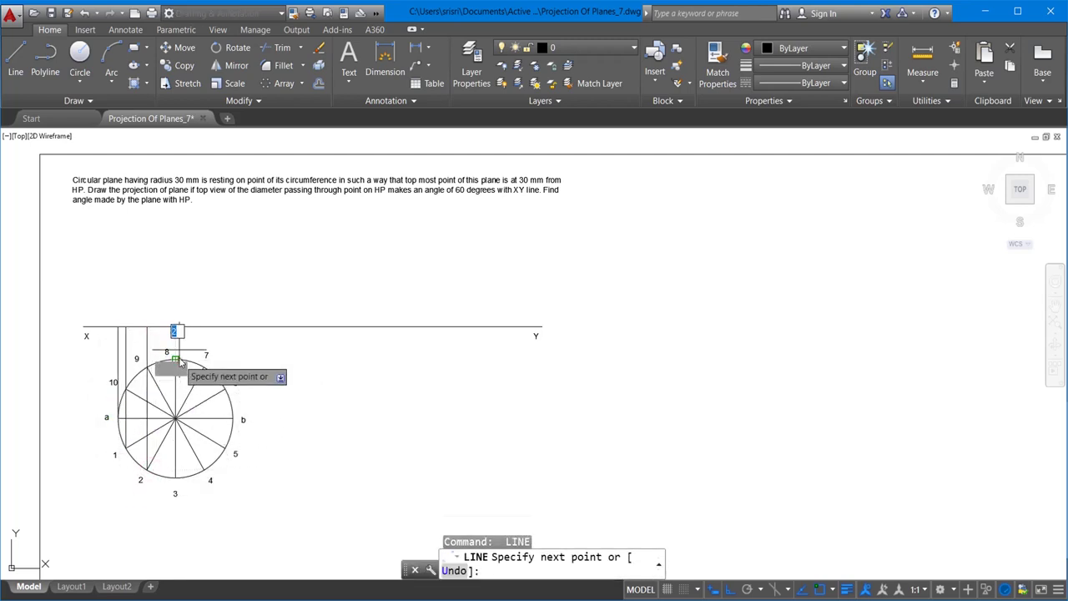
left_click(175, 328)
key("Escape")
Draw vertical projector lines from points 4 and 5 of the circle up to the XY line
key("Return")
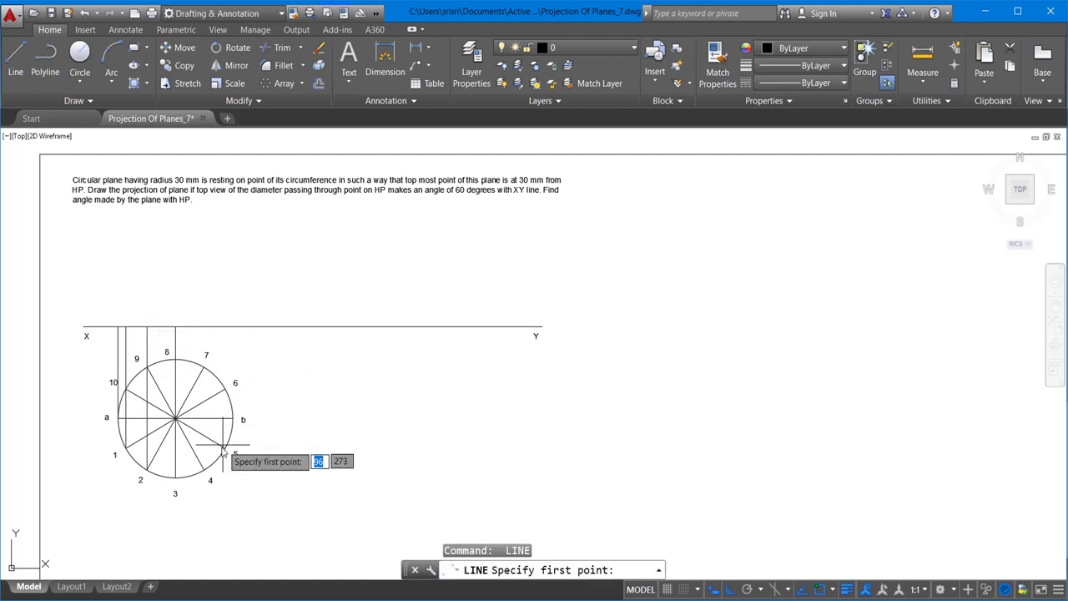
left_click(204, 468)
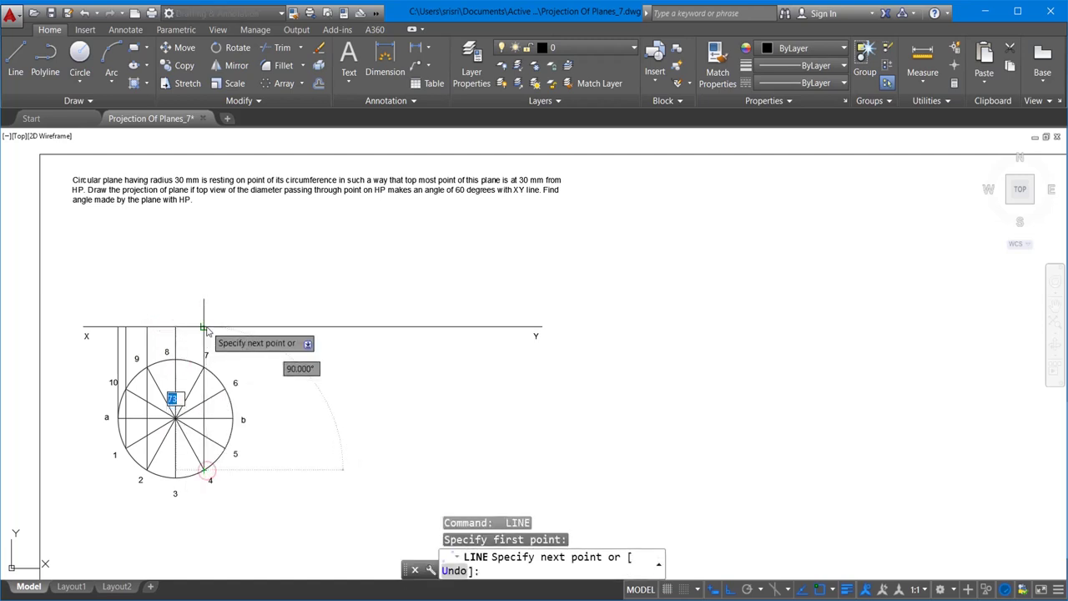
left_click(207, 329)
key("Escape")
key("Return")
left_click(222, 447)
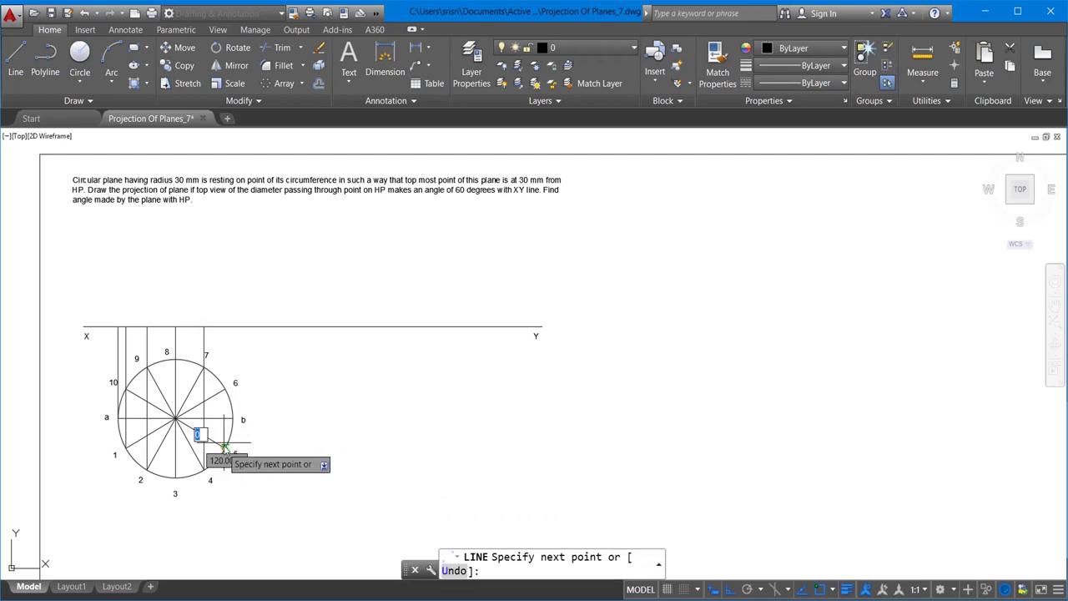
left_click(222, 327)
key("Escape")
Draw a vertical projector line from point b of the circle up to the XY line
key("Return")
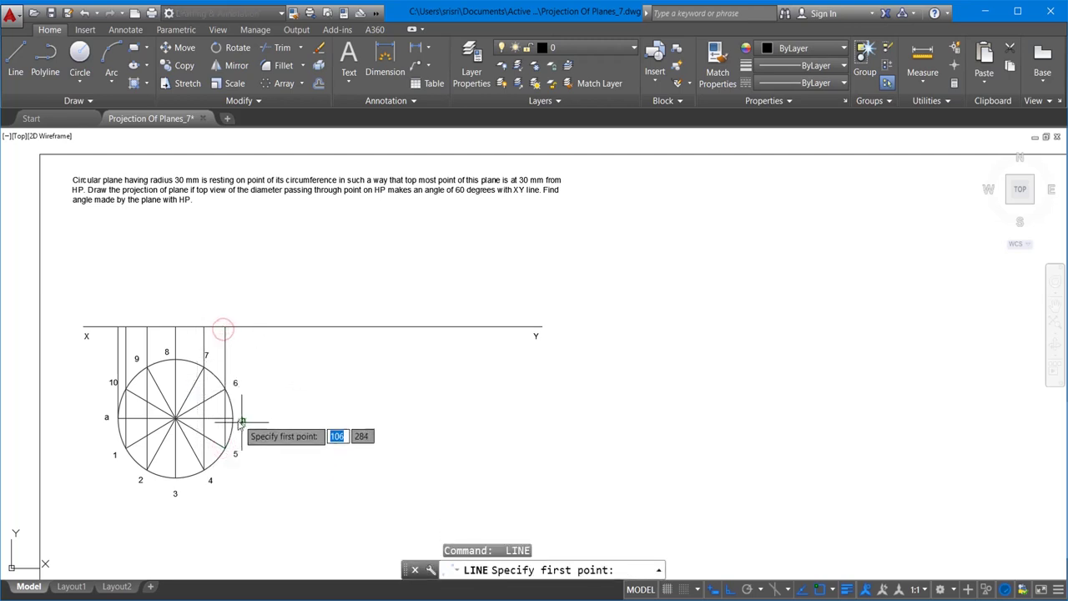
left_click(233, 418)
left_click(234, 327)
key("Escape")
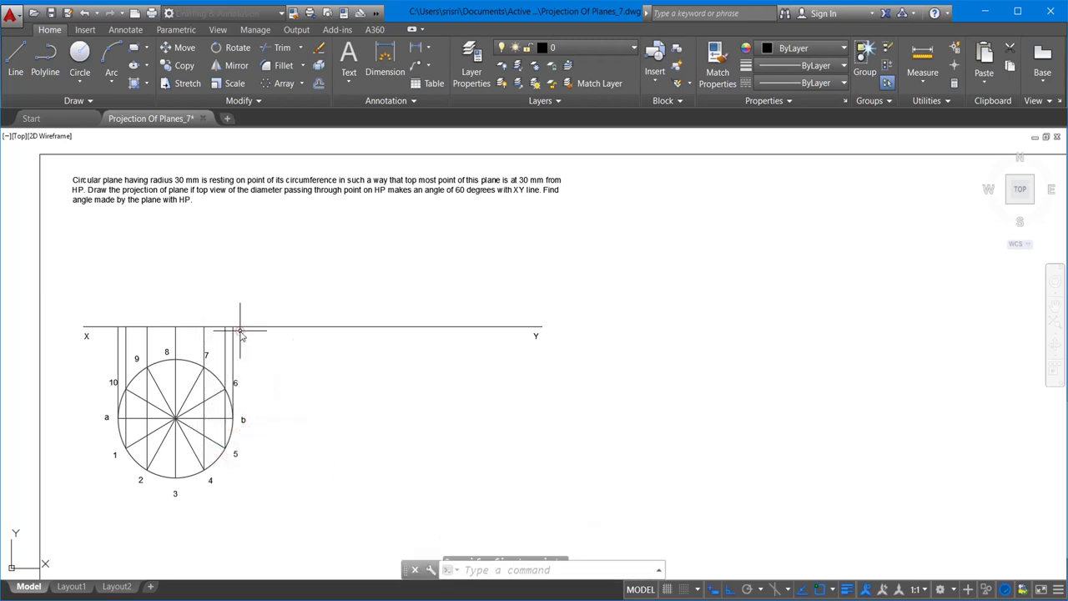
Draw the front view as a line along XY between the upper ends of the projectors from a and b
left_click(12, 67)
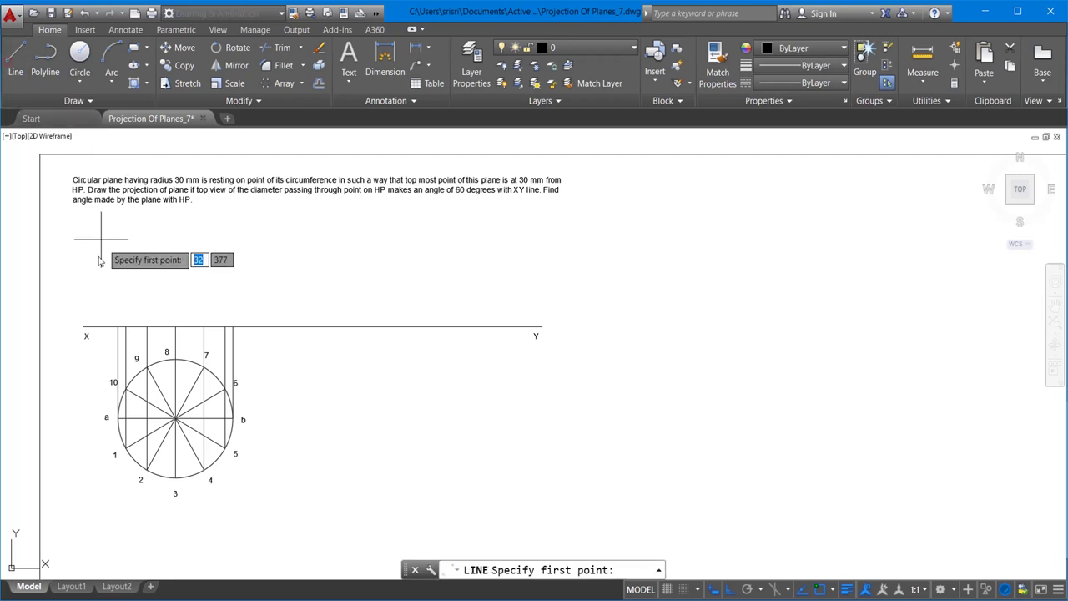
left_click(117, 327)
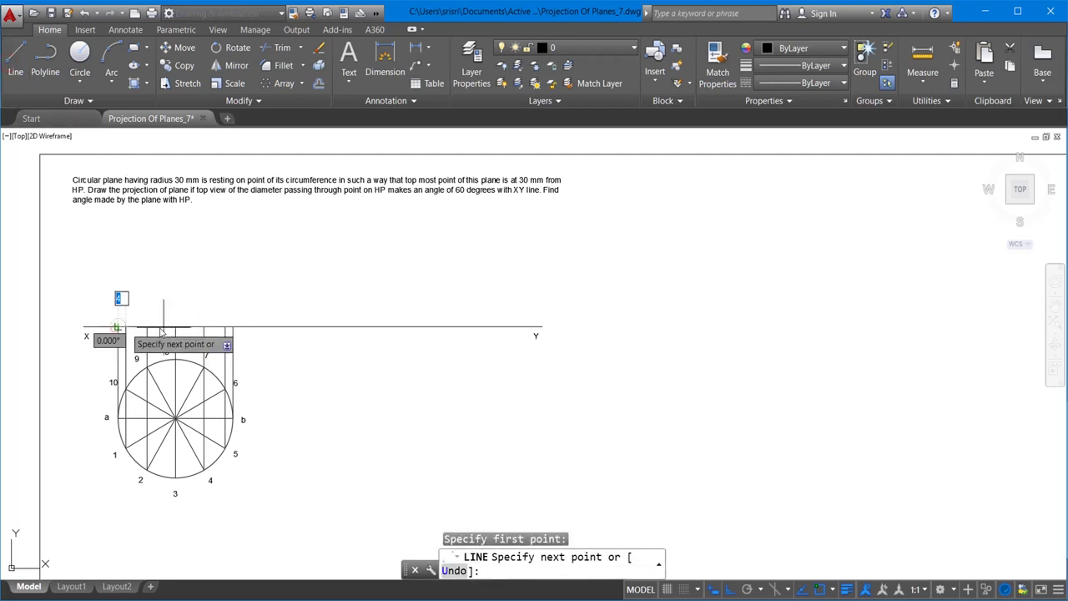
left_click(233, 327)
key("Escape")
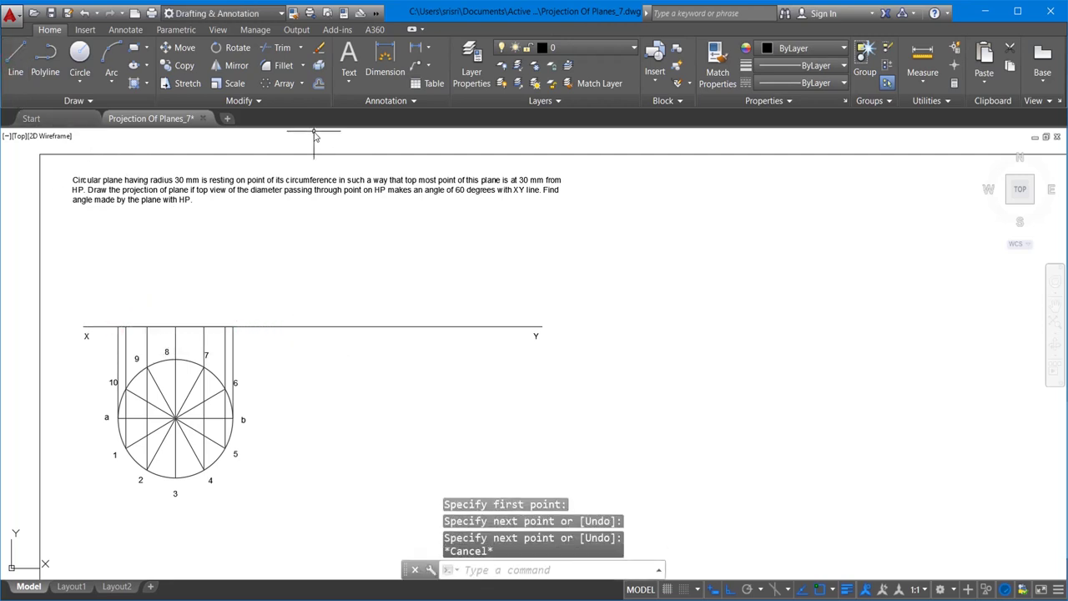
Add the multiline text label a' just above the XY line at the projector from point a
left_click(125, 29)
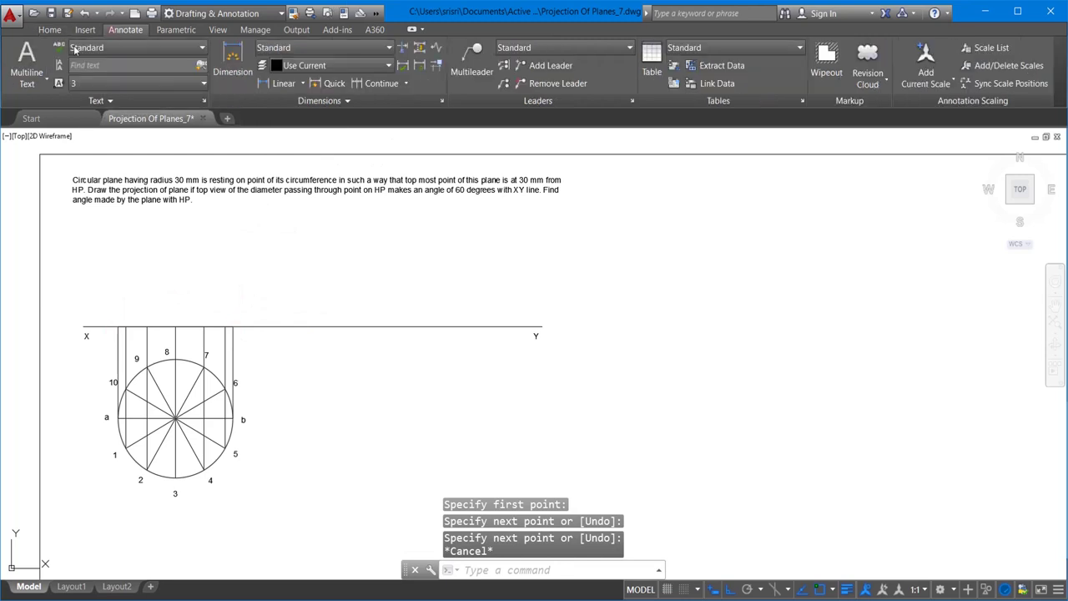
left_click(27, 60)
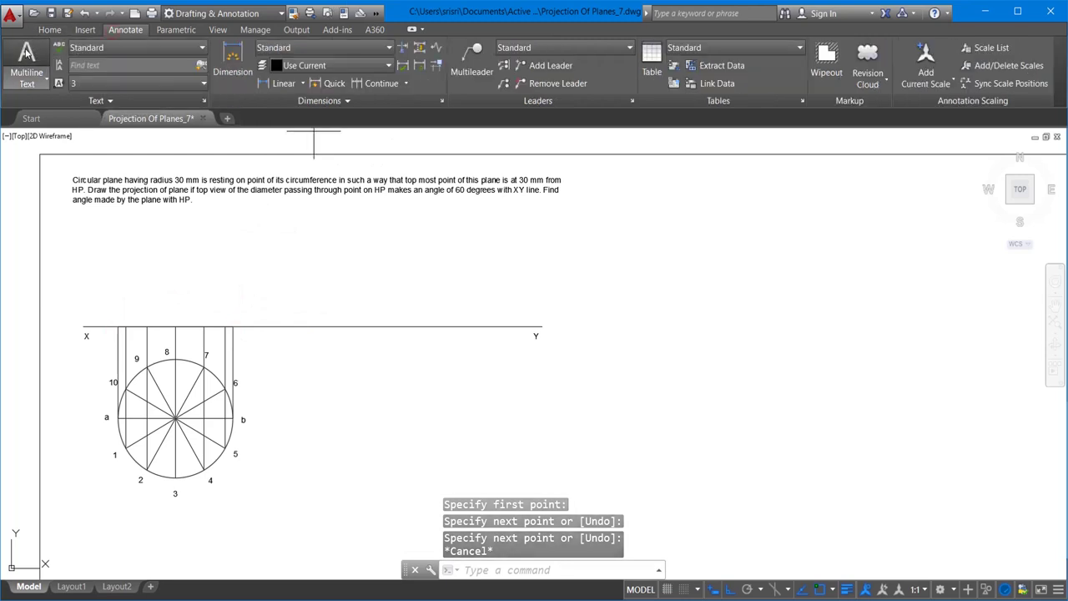
left_click(103, 315)
left_click(115, 325)
type("a")
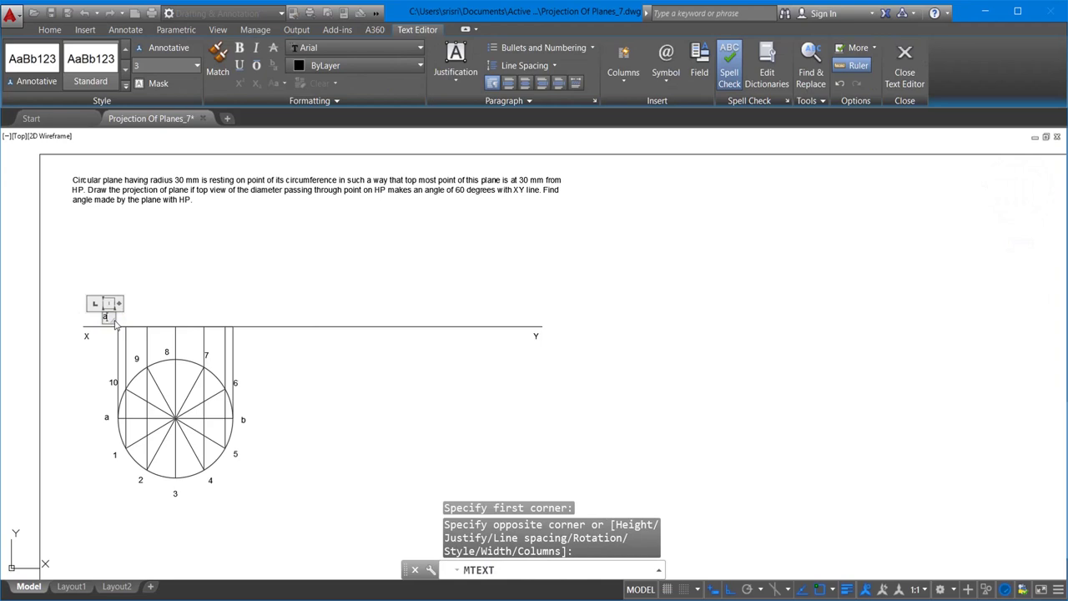
type("'")
left_click(138, 327)
Add the multiline text label 1',10' above the XY line at the projector from points 1 and 10
key("Return")
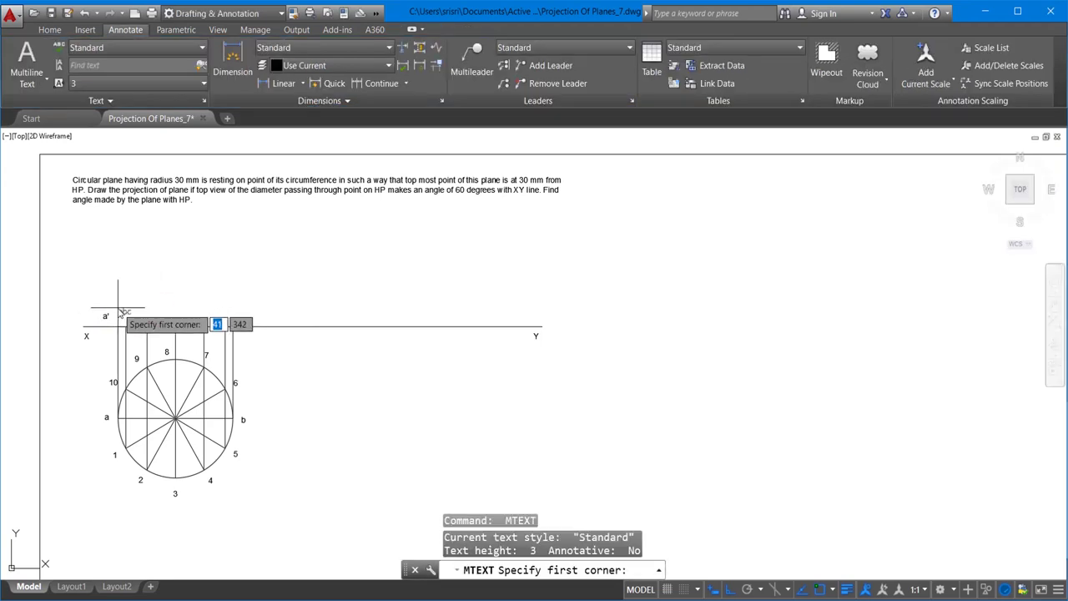
left_click(120, 309)
left_click(142, 327)
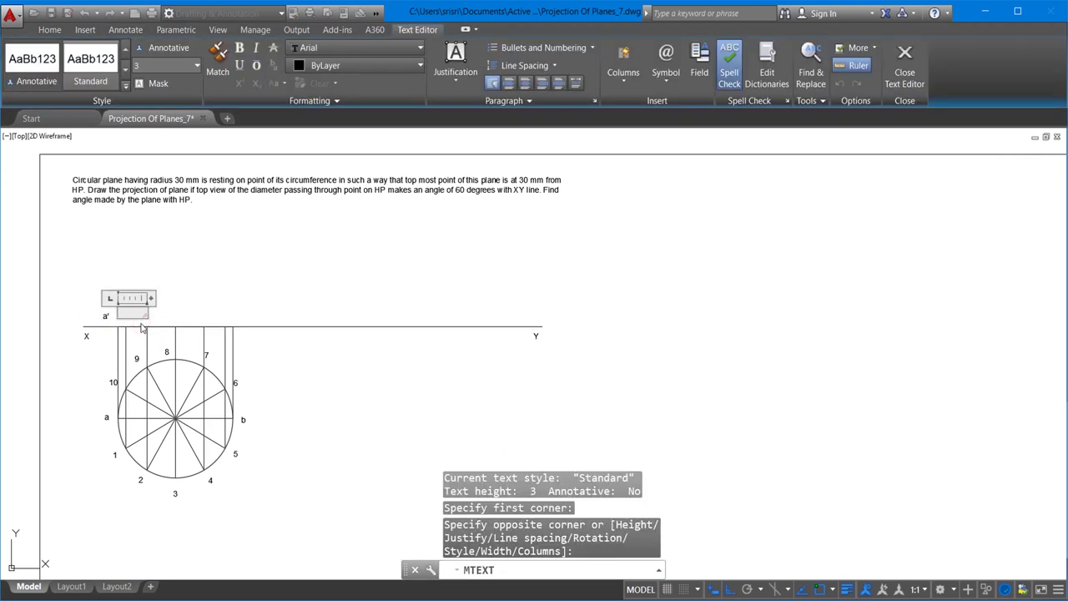
type("1',10'")
left_click(133, 330)
Add the text labels 2',9' and 3',8' above the XY line at their respective projectors
key("Return")
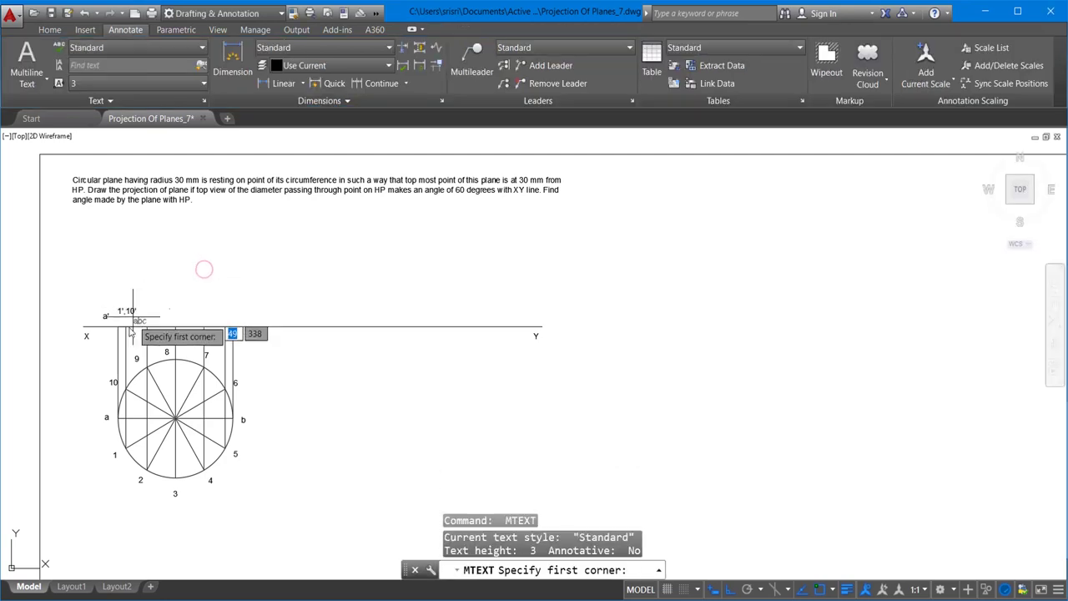
left_click(142, 307)
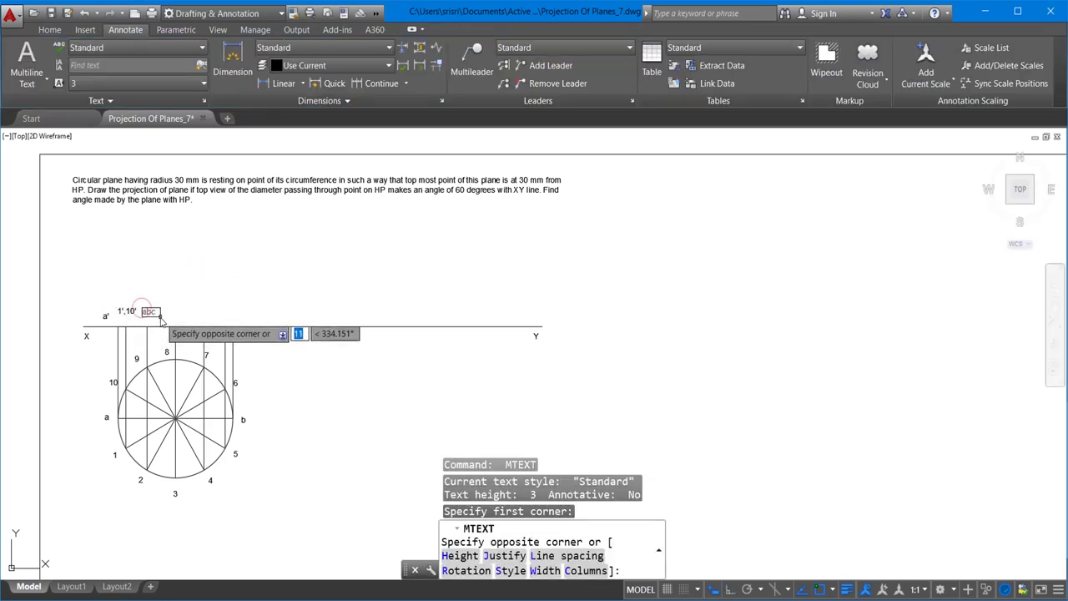
left_click(160, 321)
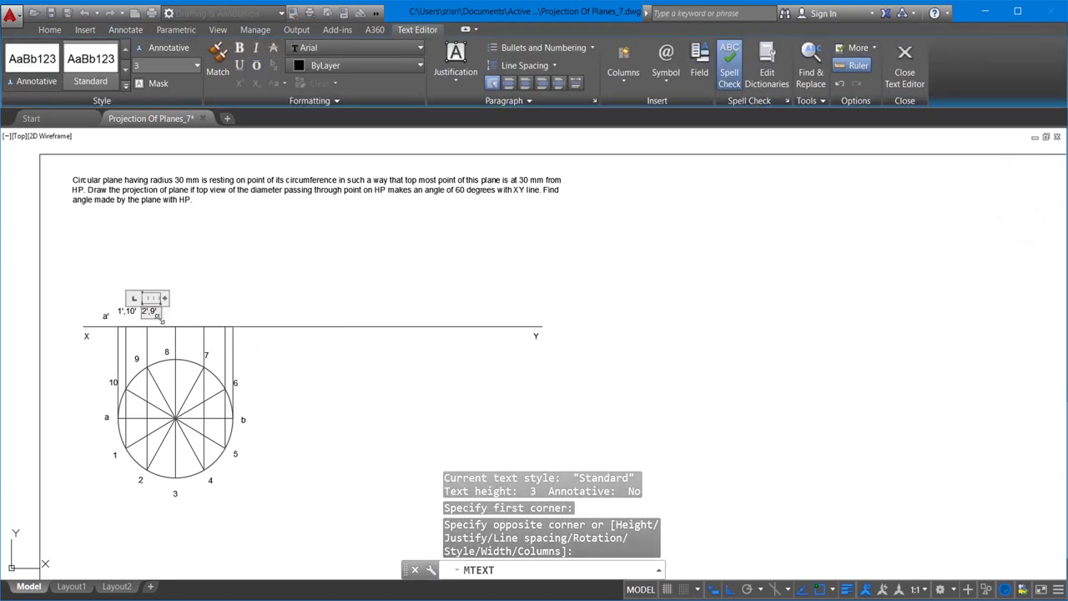
left_click(164, 311)
key("Return")
left_click(164, 311)
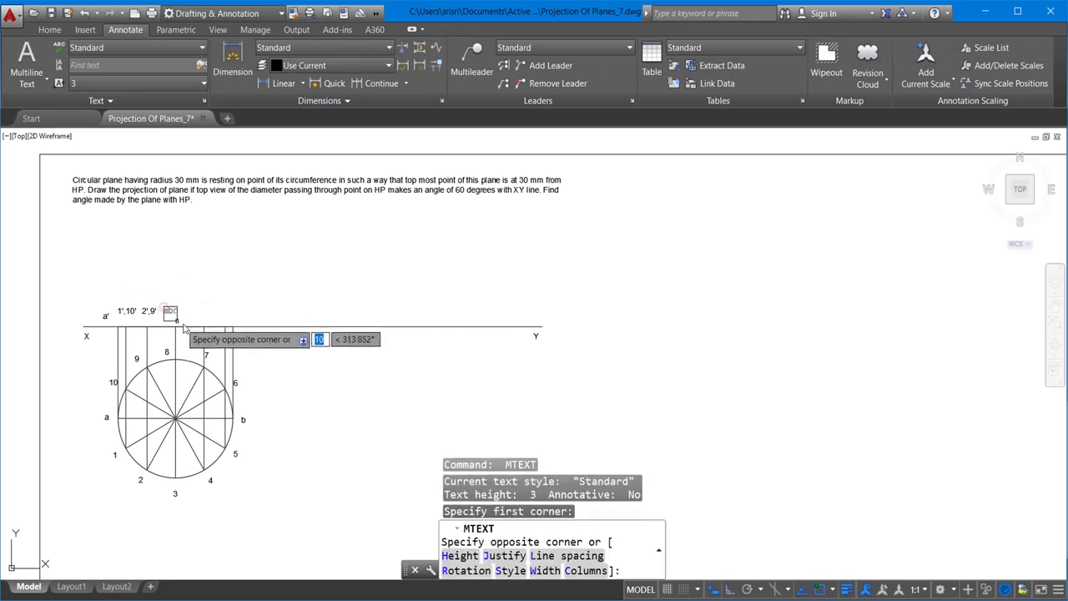
left_click(188, 323)
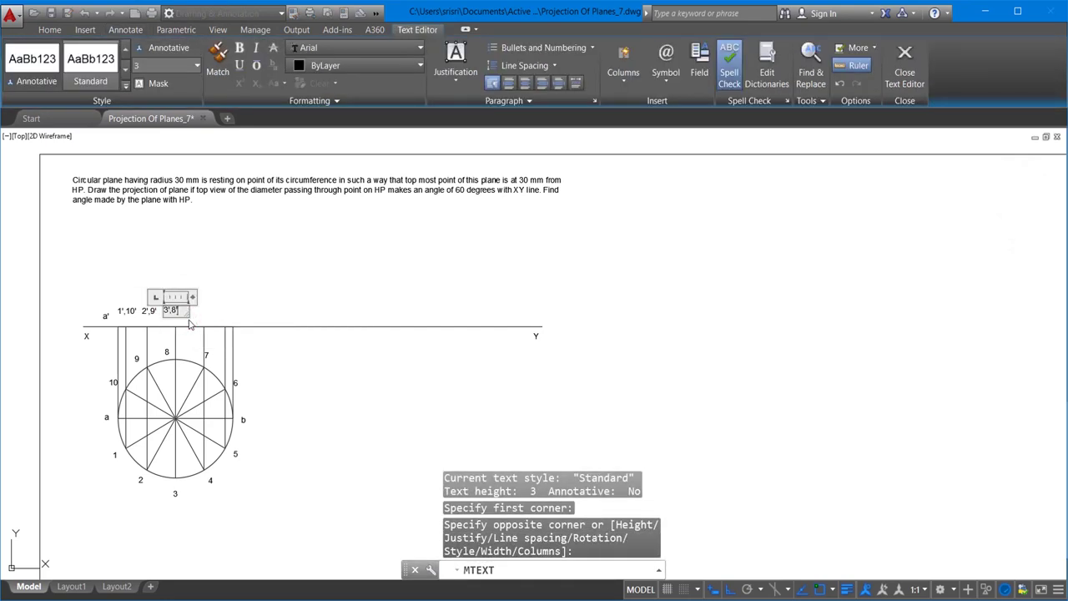
left_click(189, 323)
Add the text labels 4',7' and 5',6' above the XY line at their respective projectors
key("Return")
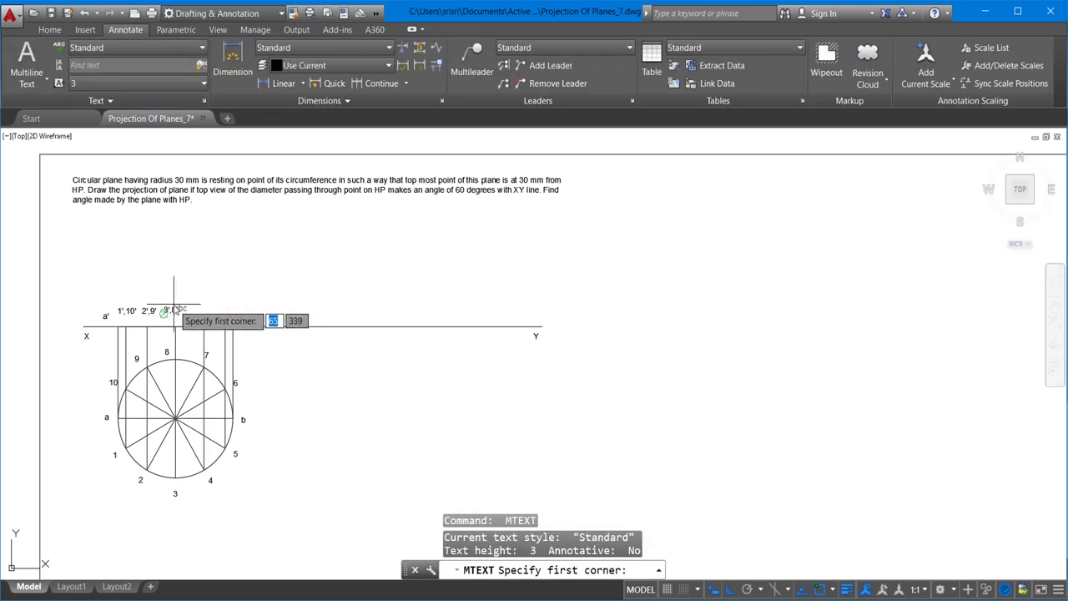
left_click(188, 308)
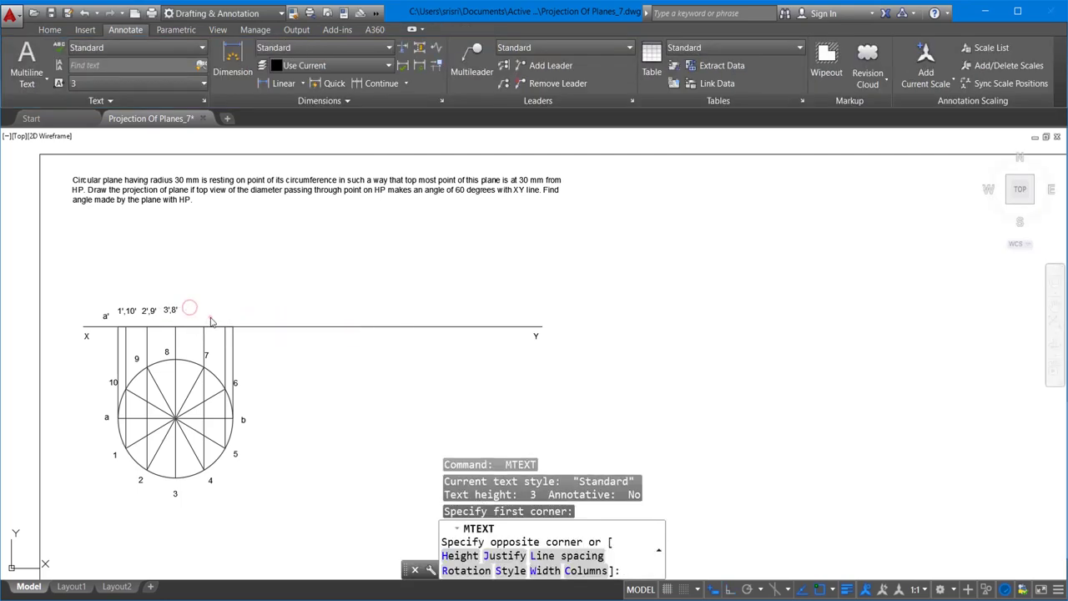
left_click(211, 321)
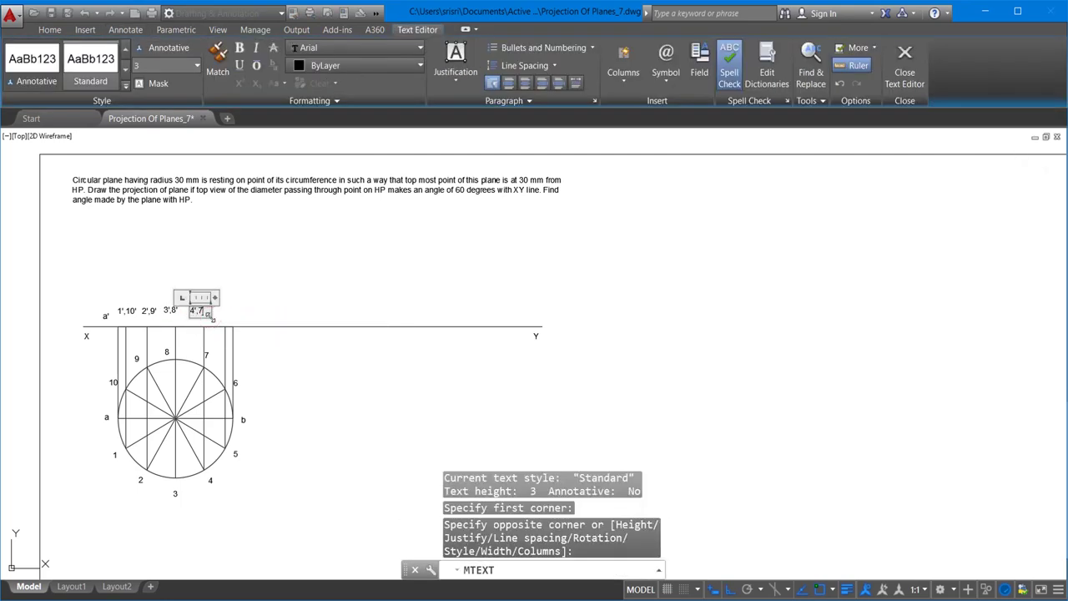
left_click(242, 310)
key("Return")
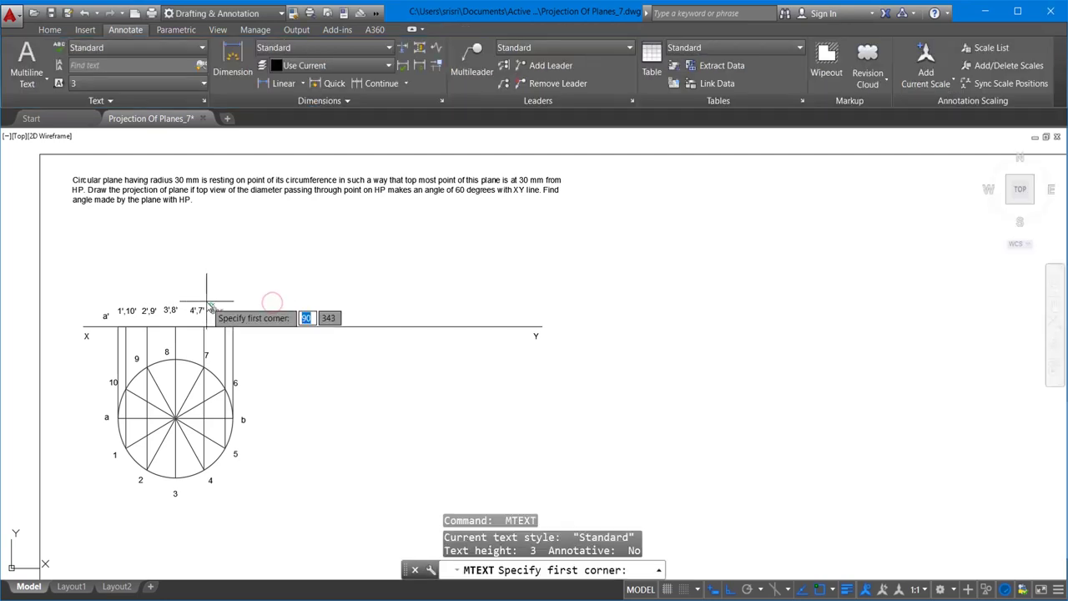
left_click(212, 309)
left_click(213, 309)
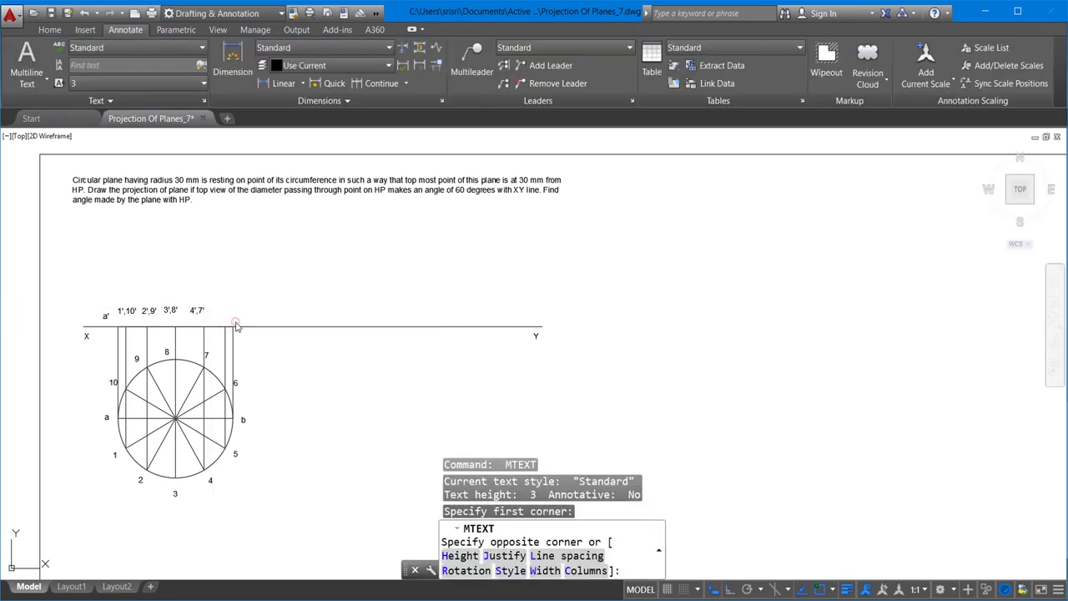
left_click(235, 324)
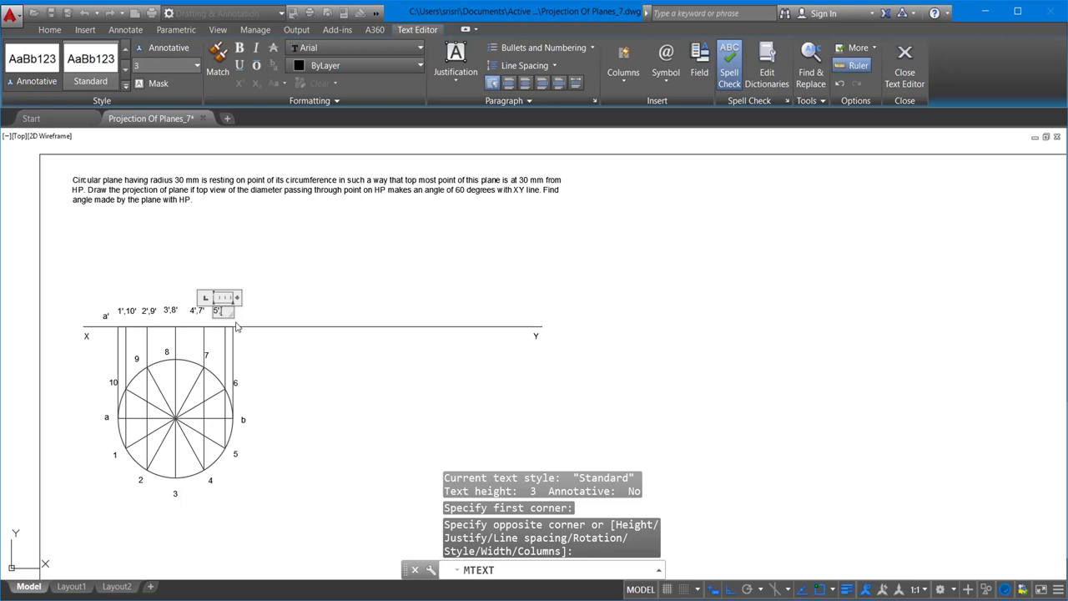
left_click(287, 304)
Add the text label b' above the XY line, just beyond the projector from point b
key("Return")
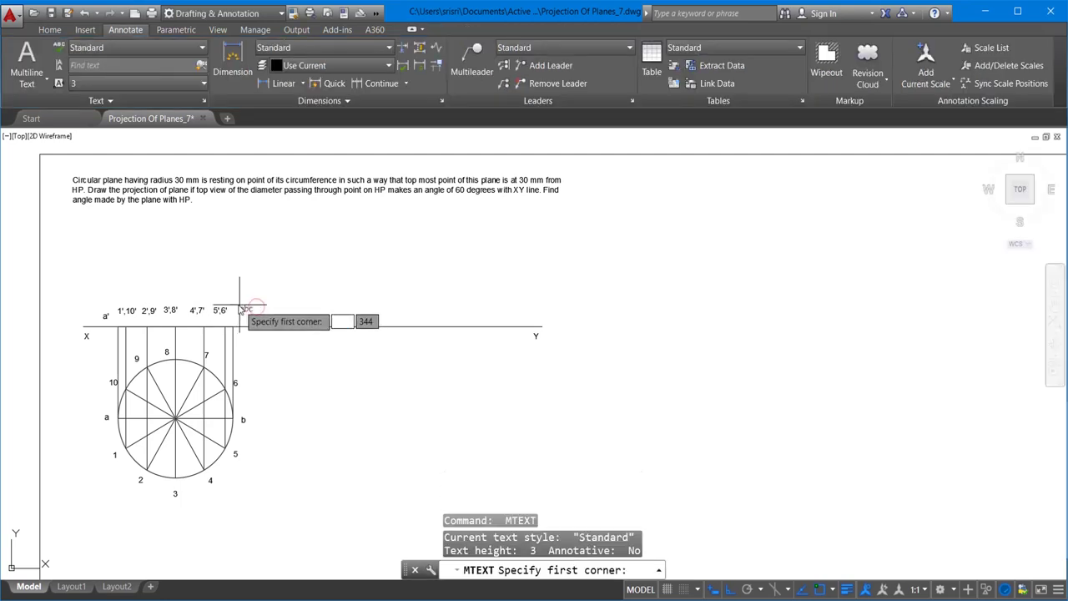
left_click(240, 309)
left_click(252, 323)
type("b")
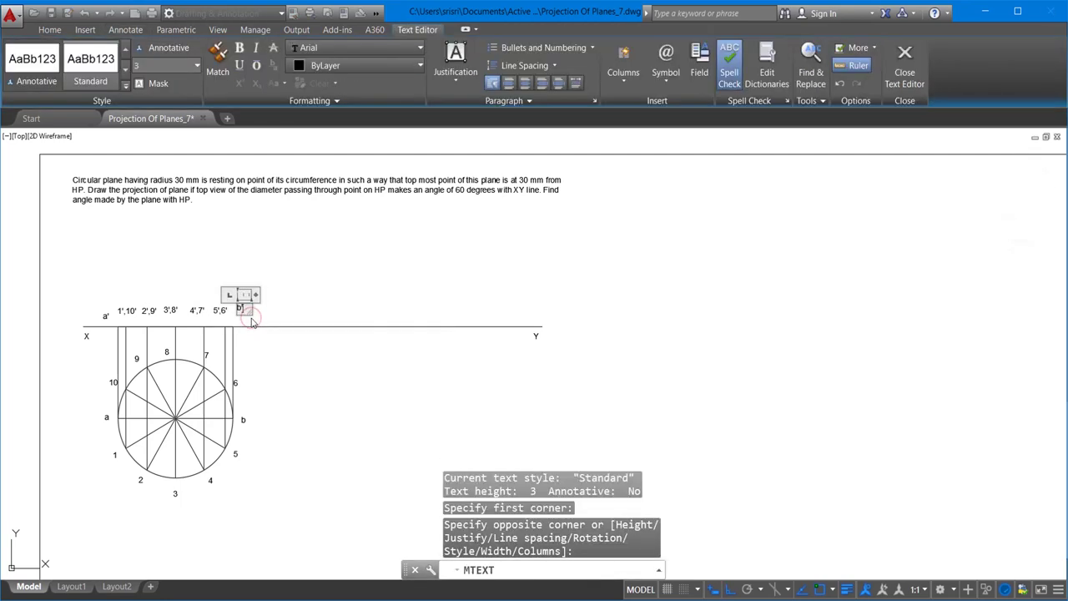
type("'")
left_click(301, 306)
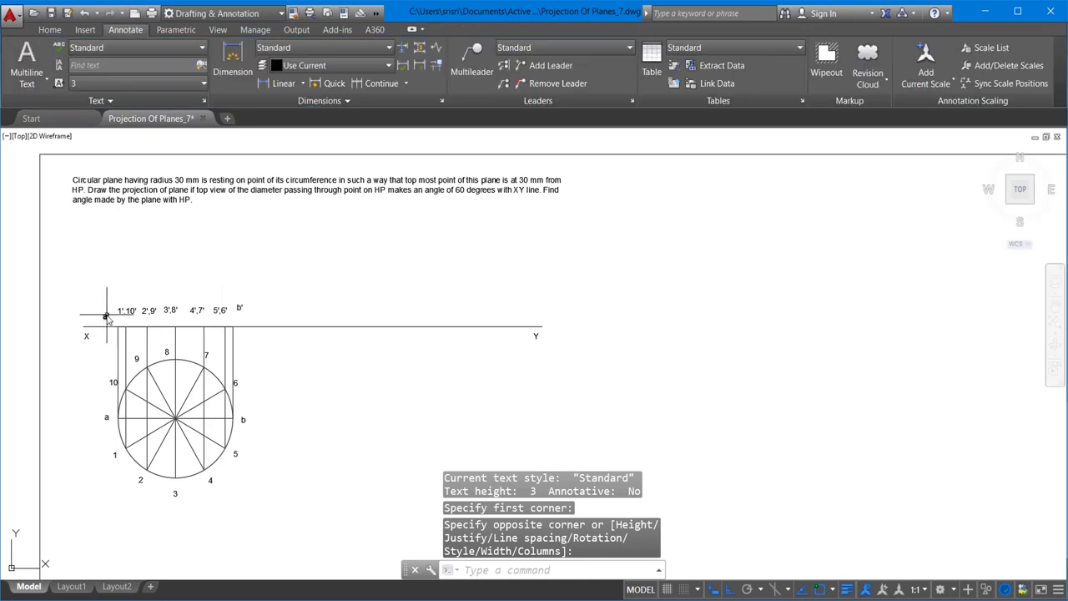
Move the label 1',10' straight down about 3 mm to line up with the label a'
left_click(106, 315)
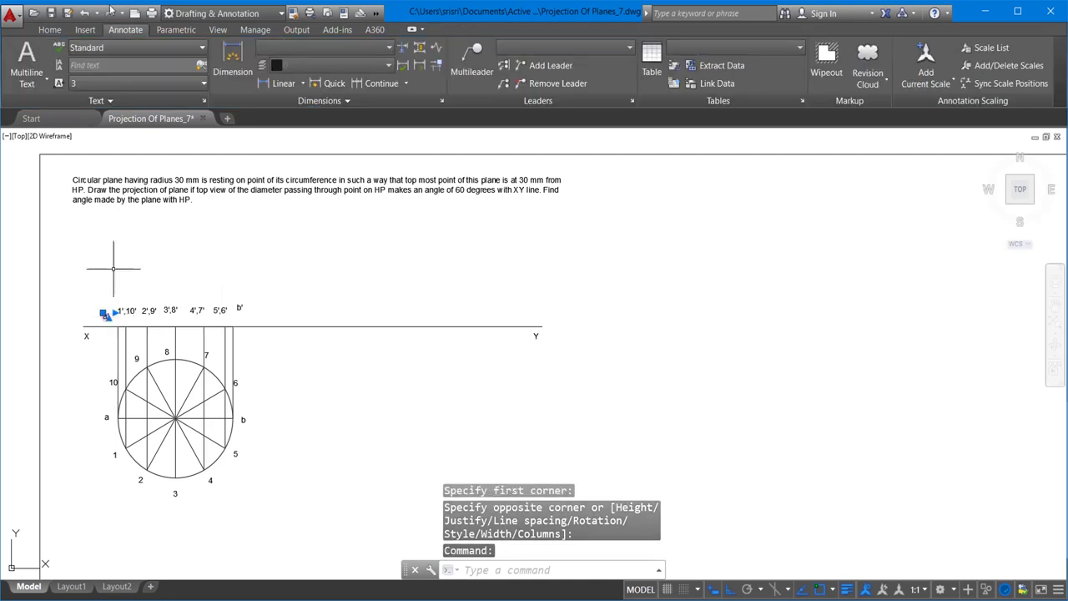
key("Escape")
left_click(125, 311)
left_click(50, 30)
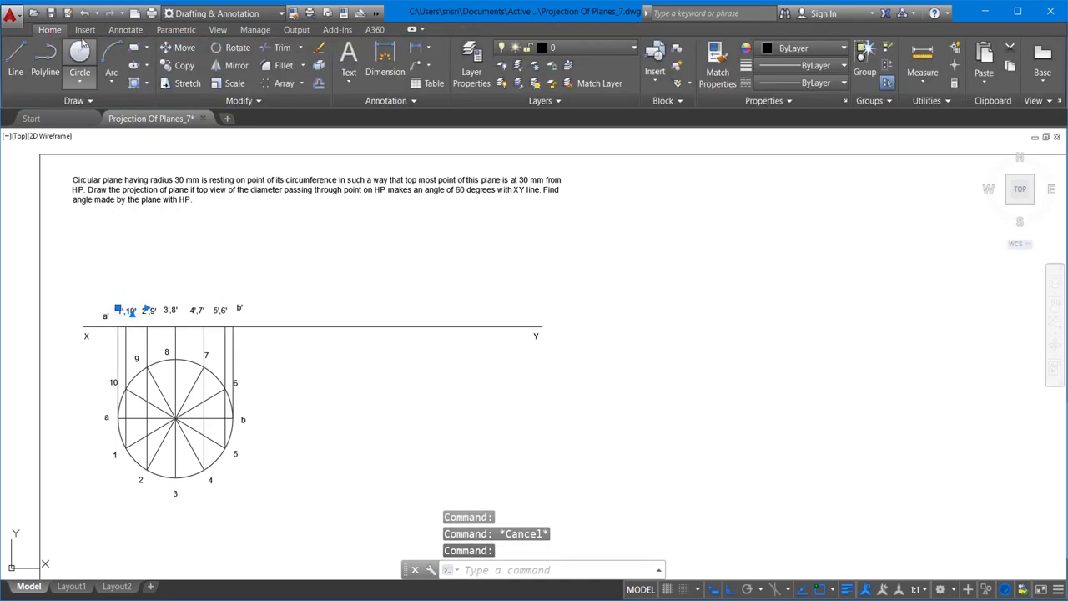
left_click(180, 49)
left_click(332, 265)
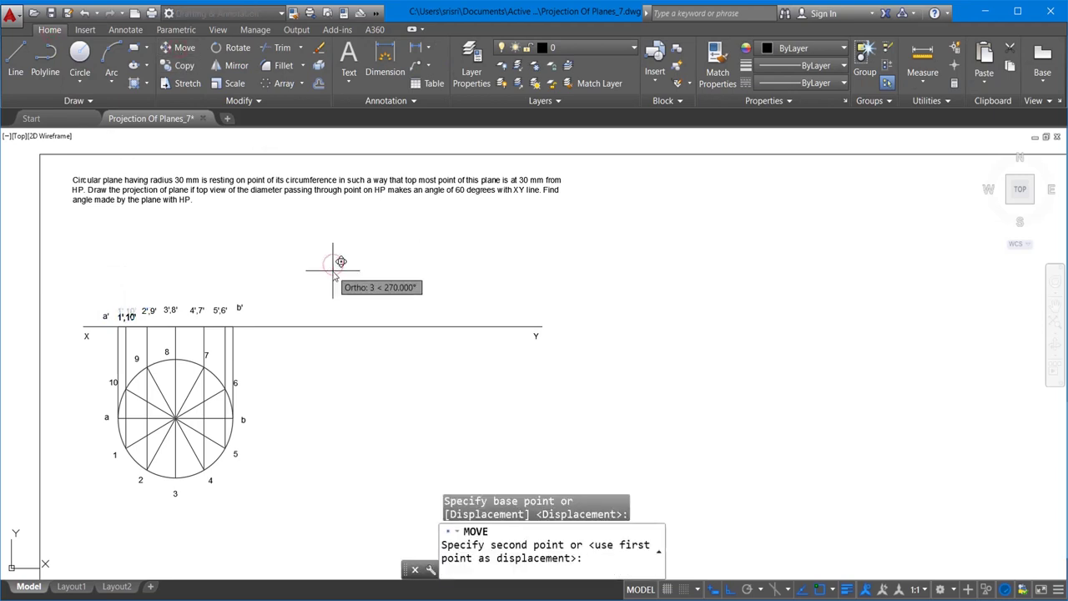
left_click(332, 269)
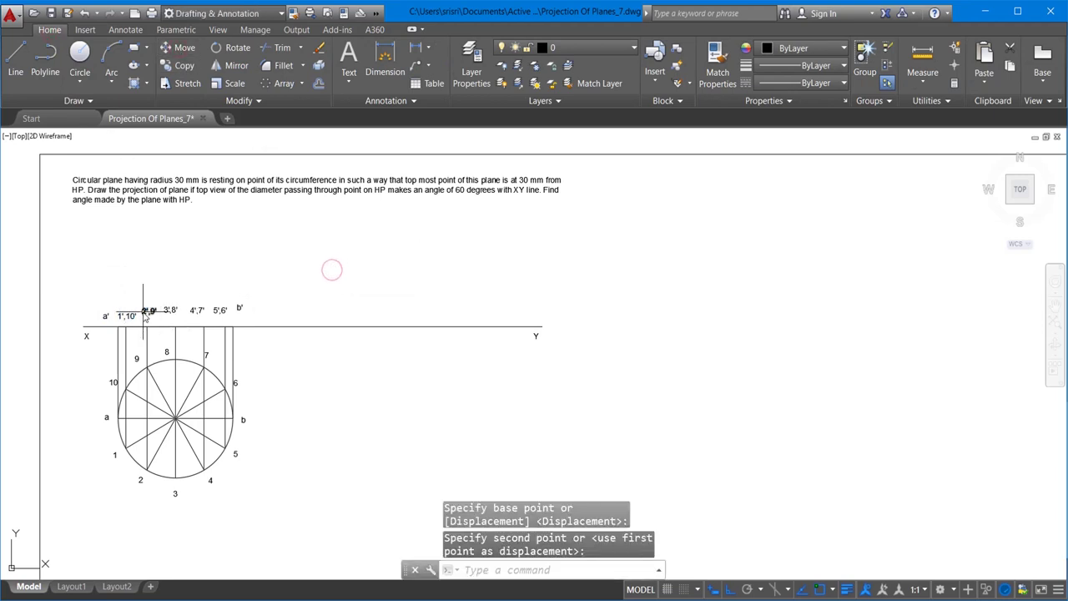
Move the label 2',9' straight down toward the XY line, level with the label 1',10'
left_click(147, 310)
left_click(179, 48)
left_click(374, 274)
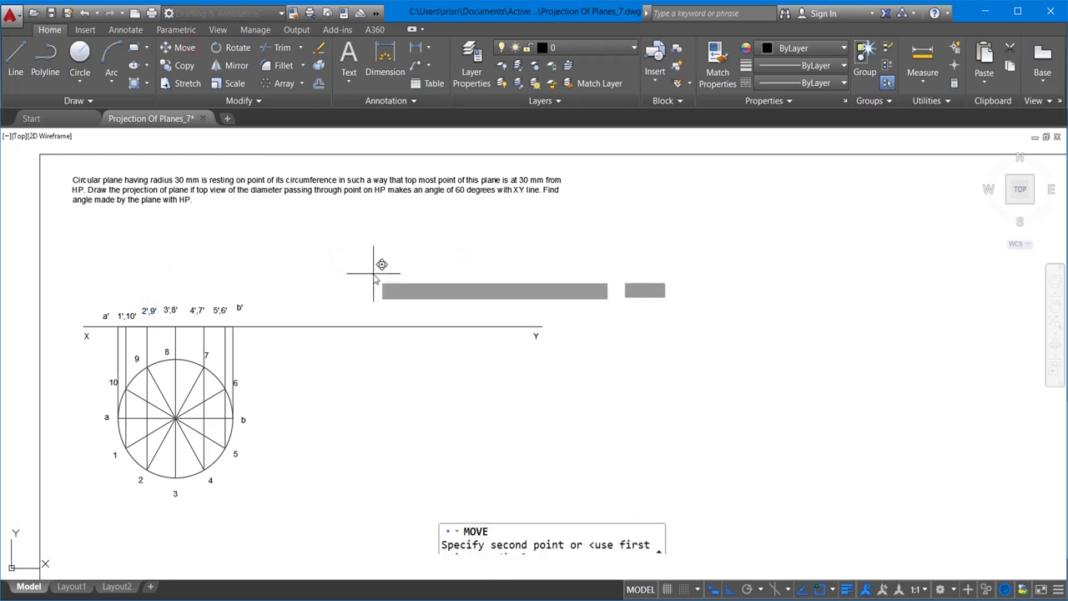
left_click(373, 278)
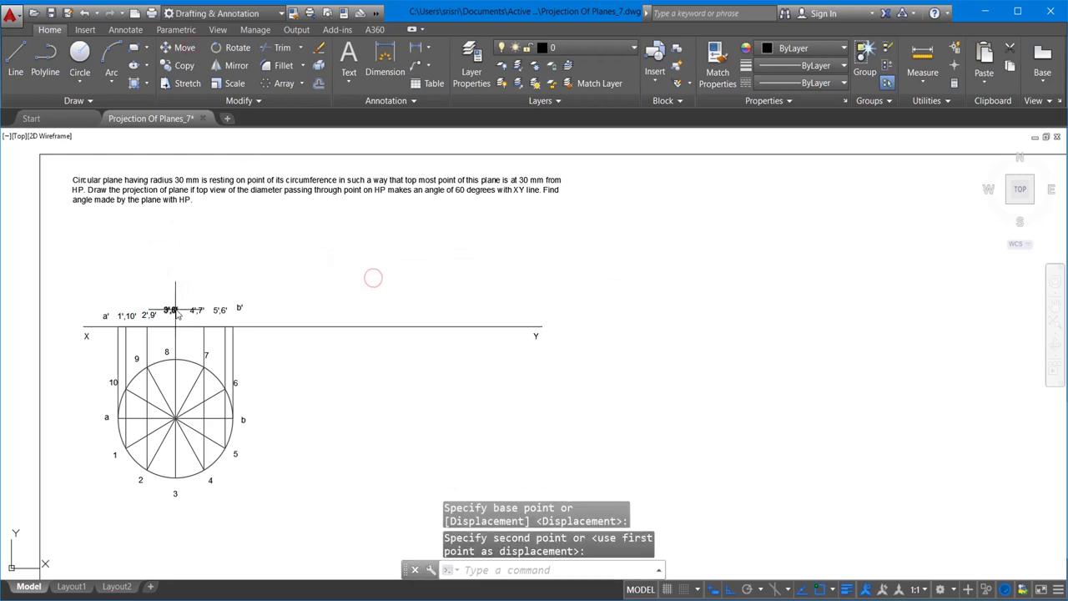
Turn Ortho off and move the label 3',8' diagonally down to center it over its projector, level with 2',9'
left_click(176, 312)
left_click(184, 49)
left_click(338, 269)
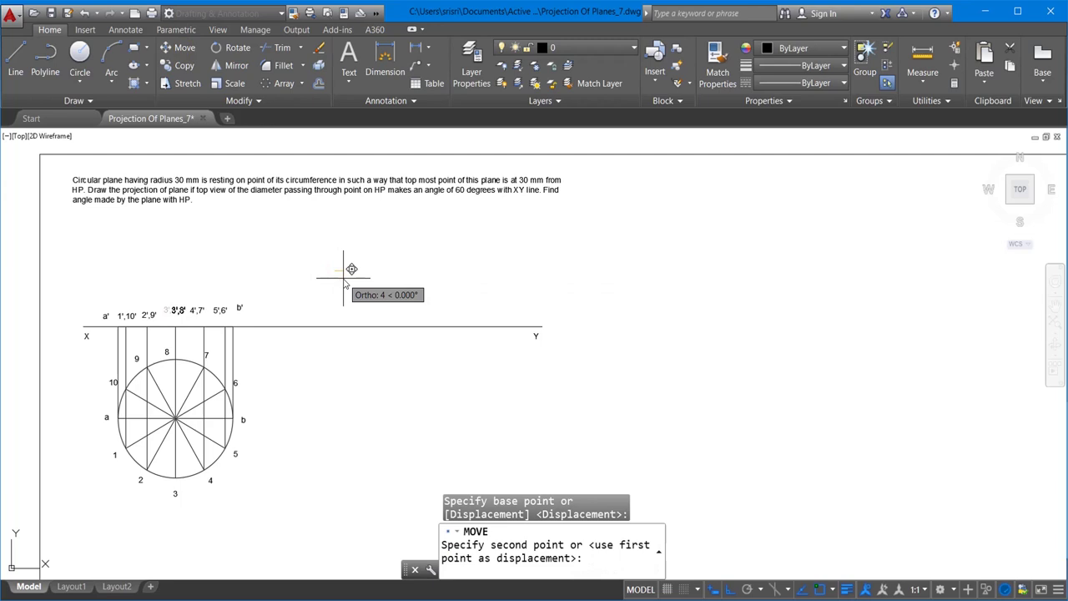
key("F8")
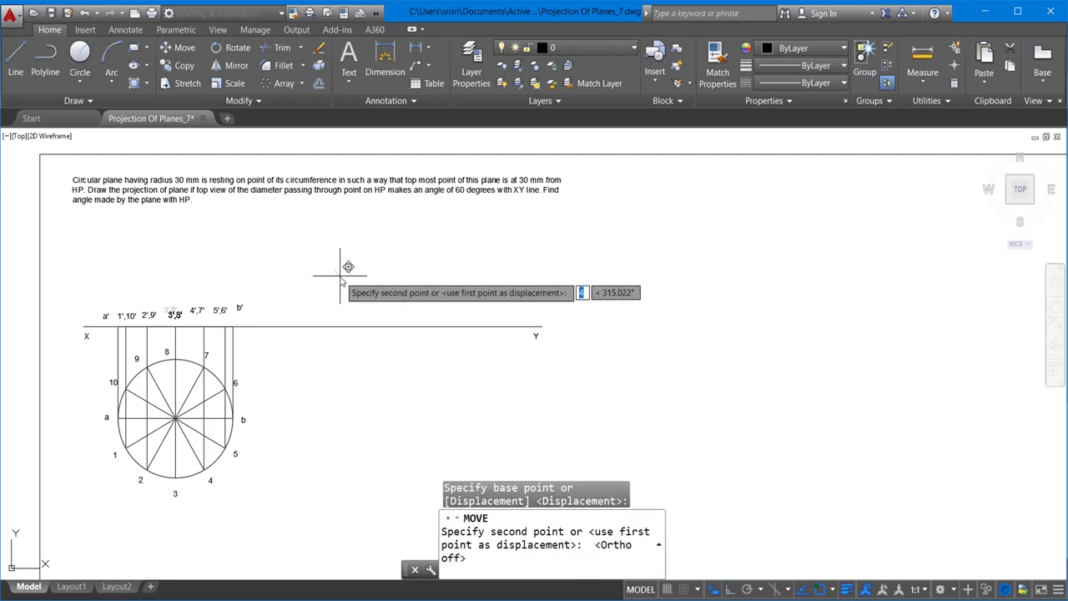
left_click(347, 282)
Move the labels 4',7' and 5',6' diagonally down so each sits over its own projector near the XY line
left_click(197, 310)
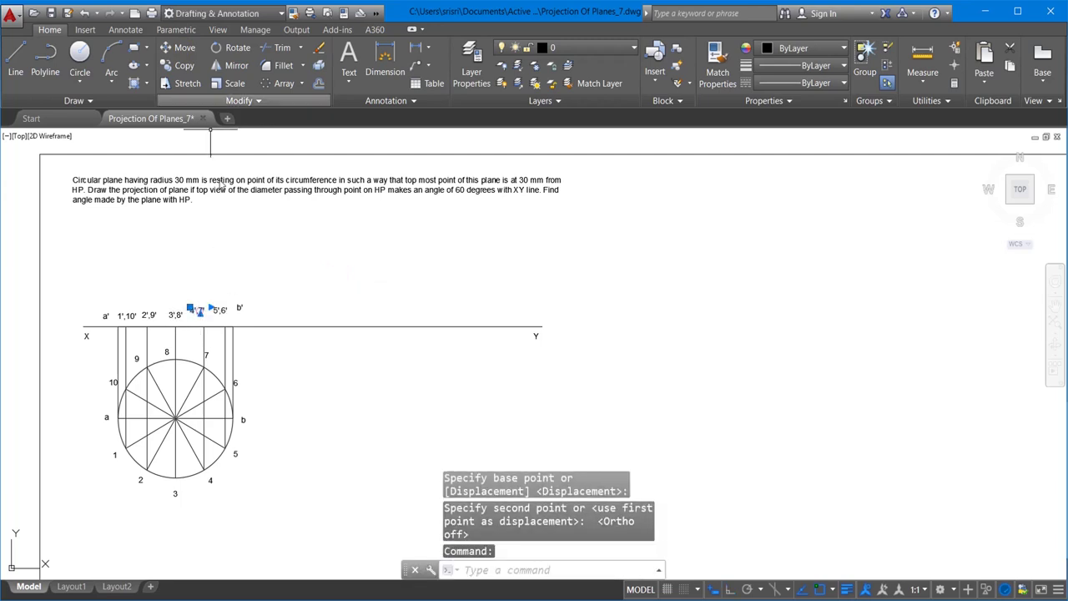
left_click(185, 48)
left_click(322, 258)
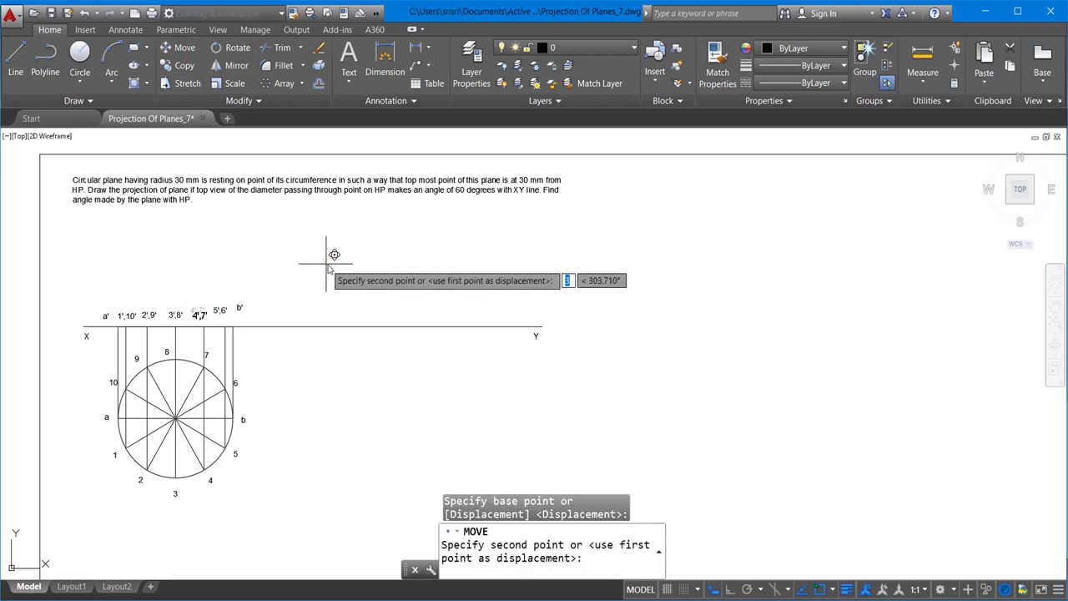
left_click(329, 263)
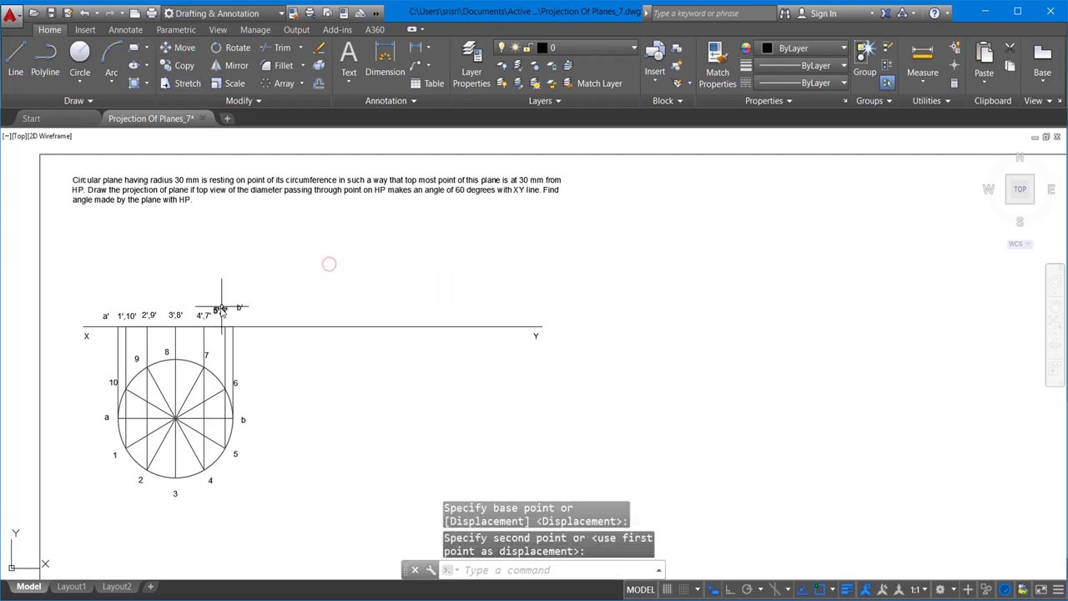
left_click(221, 307)
left_click(185, 49)
left_click(319, 262)
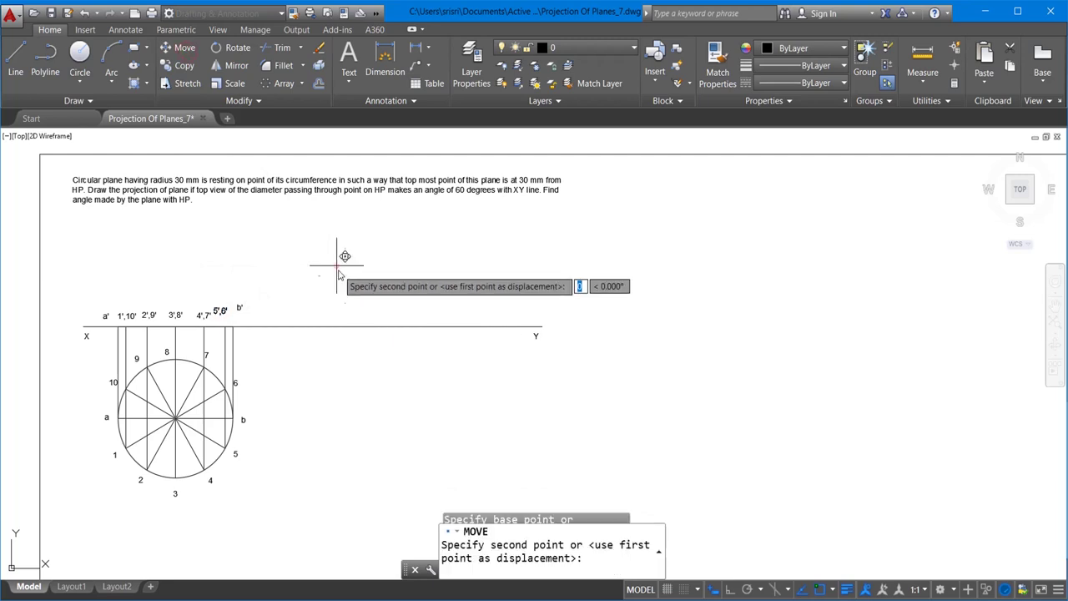
left_click(339, 268)
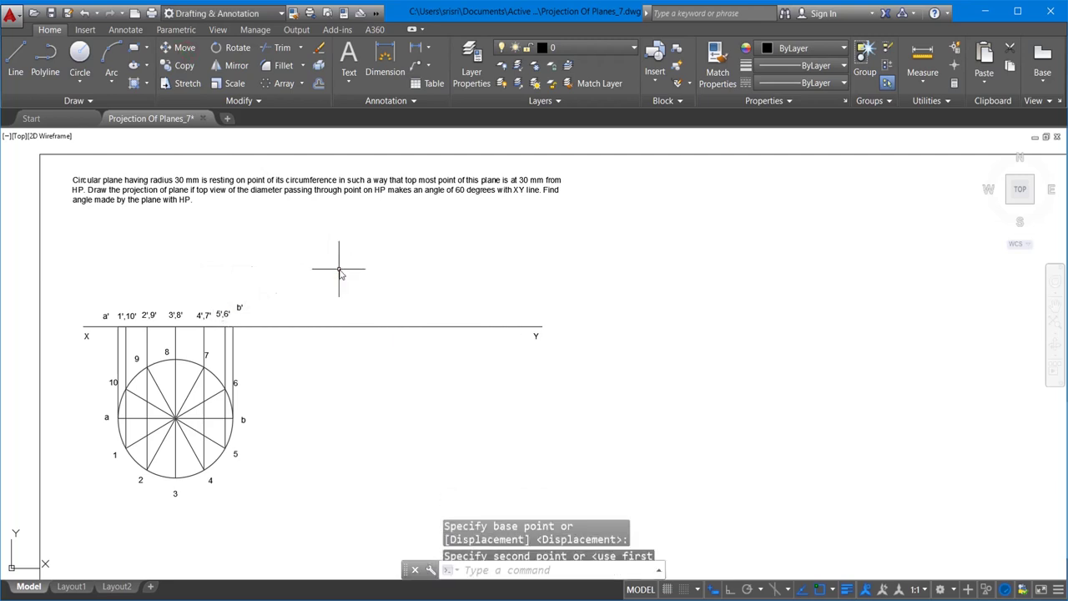
Move the label b' diagonally down toward the XY line, roughly level with the label 5',6'
left_click(241, 308)
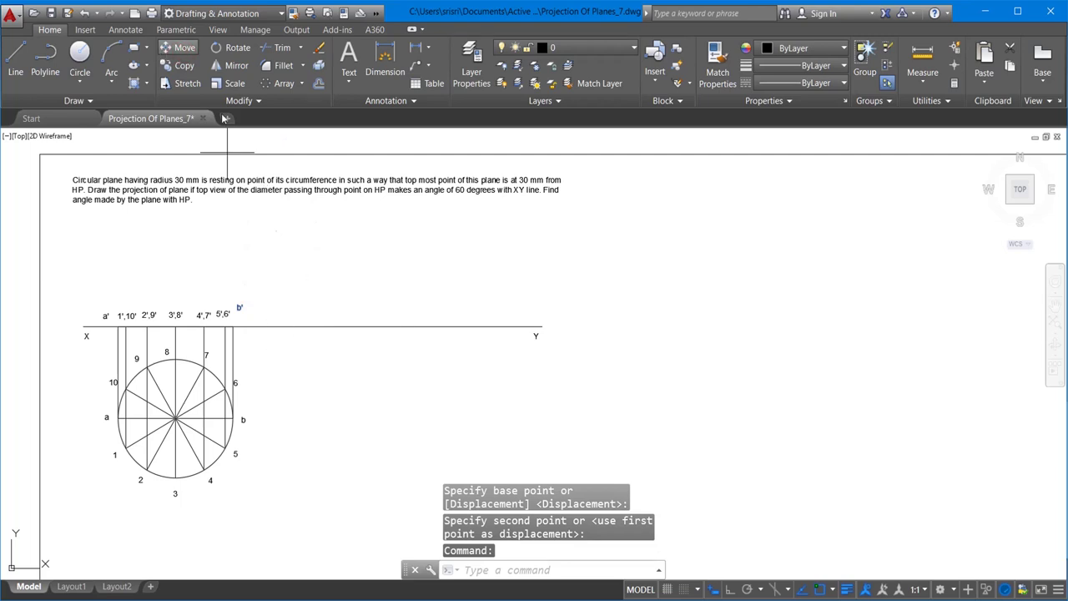
left_click(180, 47)
key("Escape")
left_click(239, 308)
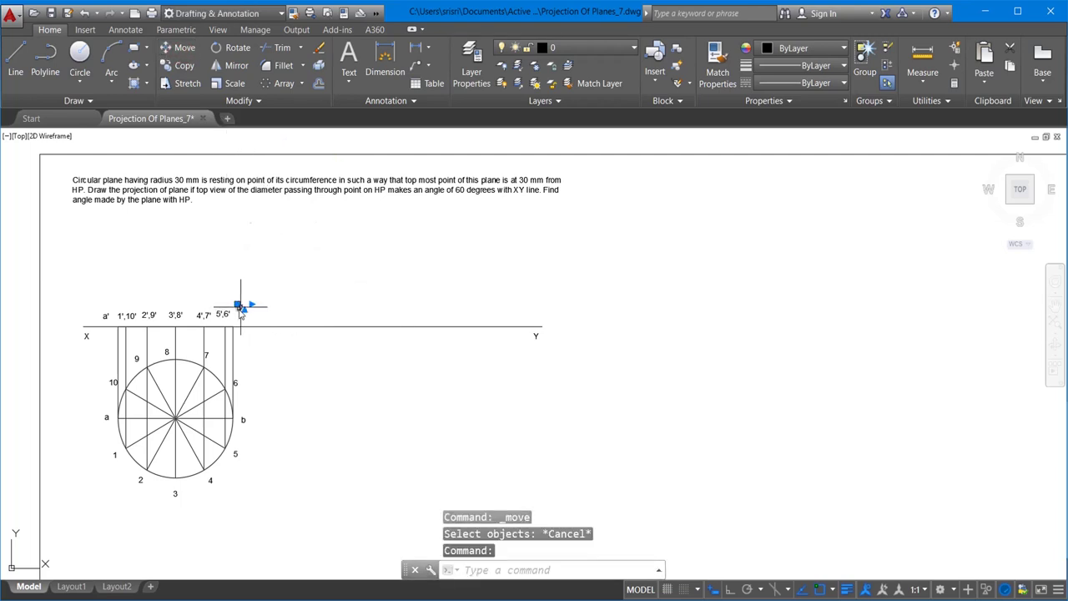
left_click(180, 47)
left_click(297, 240)
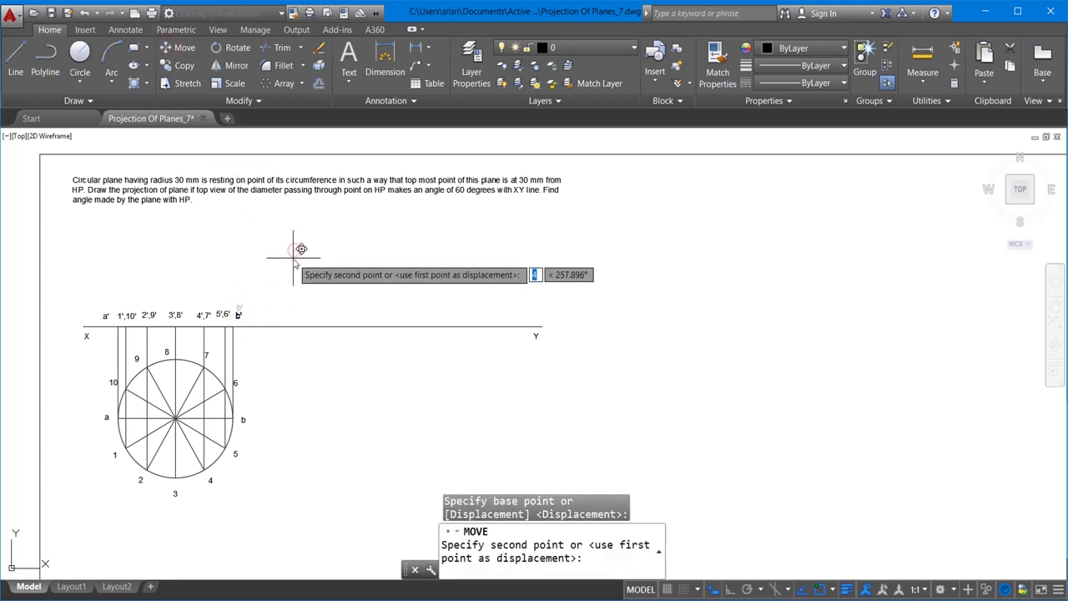
left_click(293, 257)
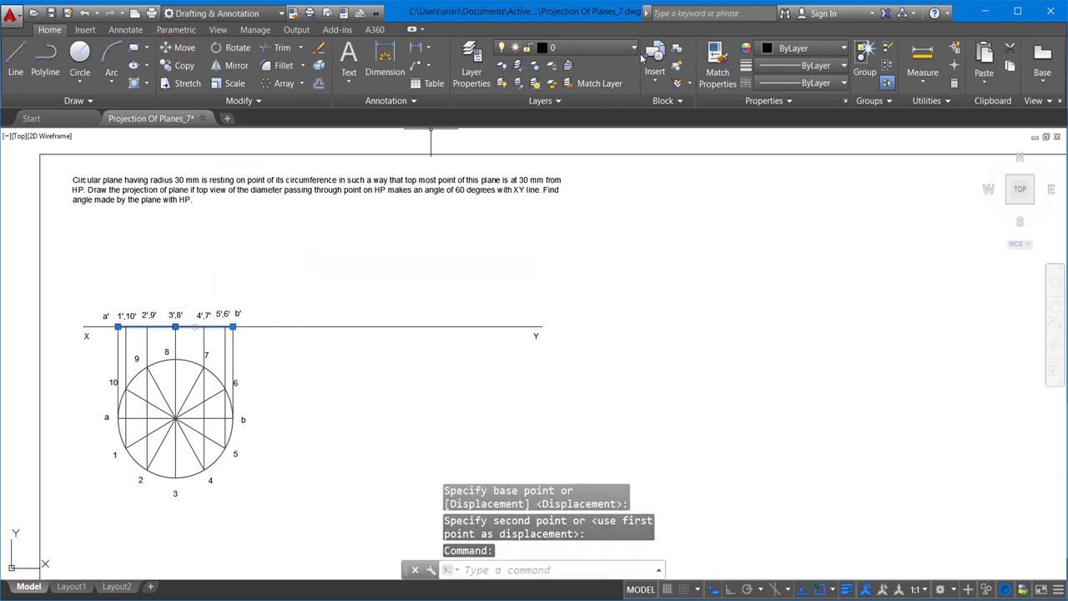
Set the lineweight of the front view line on XY and the top view circle to 0.30 mm
left_click(167, 380)
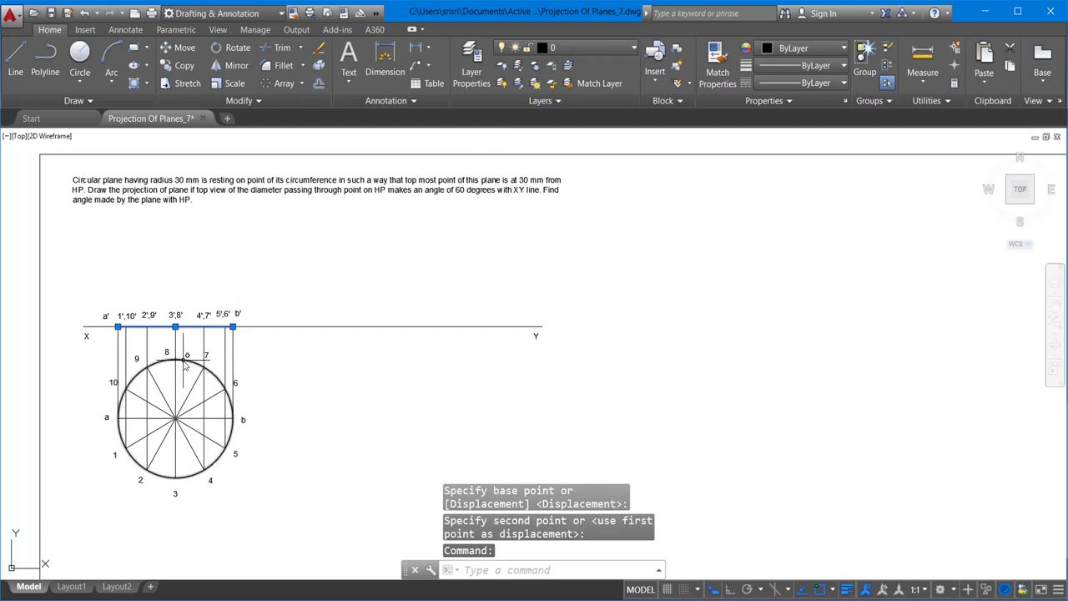
left_click(807, 79)
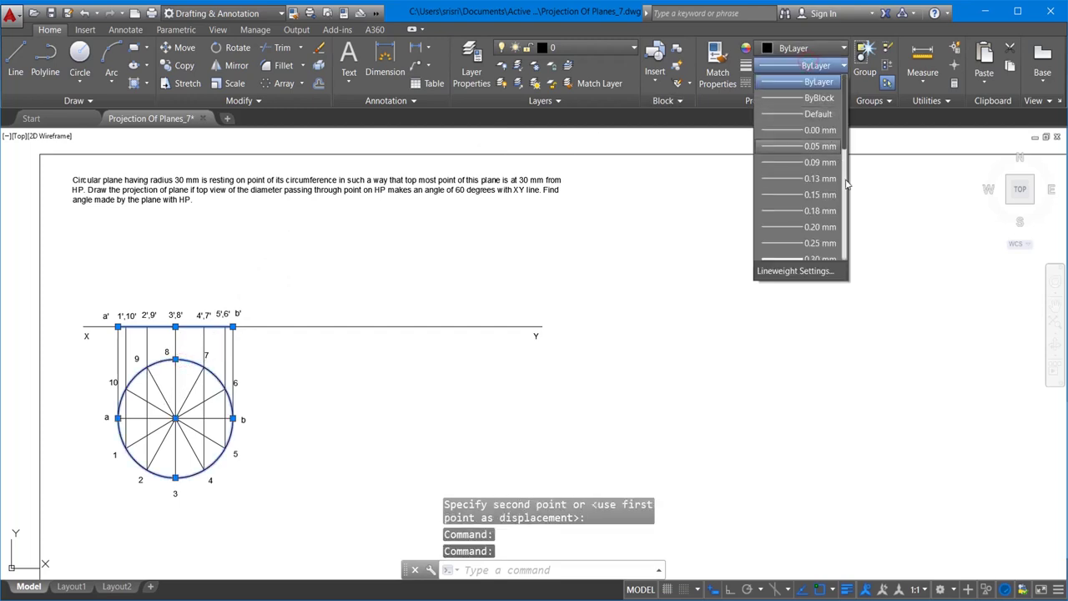
left_click_drag(848, 150, 847, 164)
left_click(788, 226)
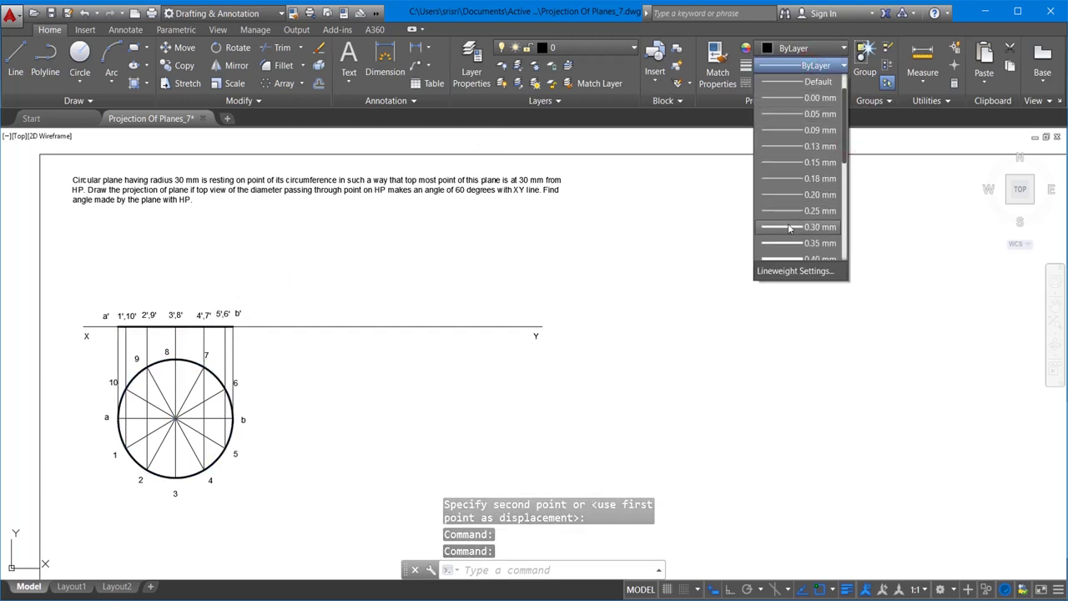
key("Escape")
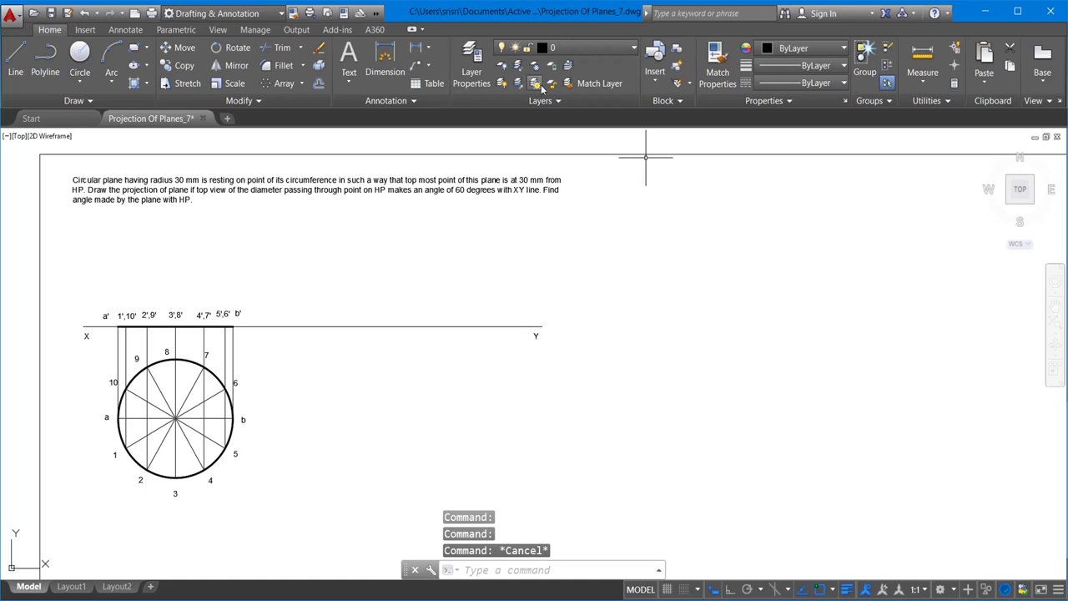
Add a radius dimension to the top view circle, placing its text outside the circle below point 1
left_click(430, 52)
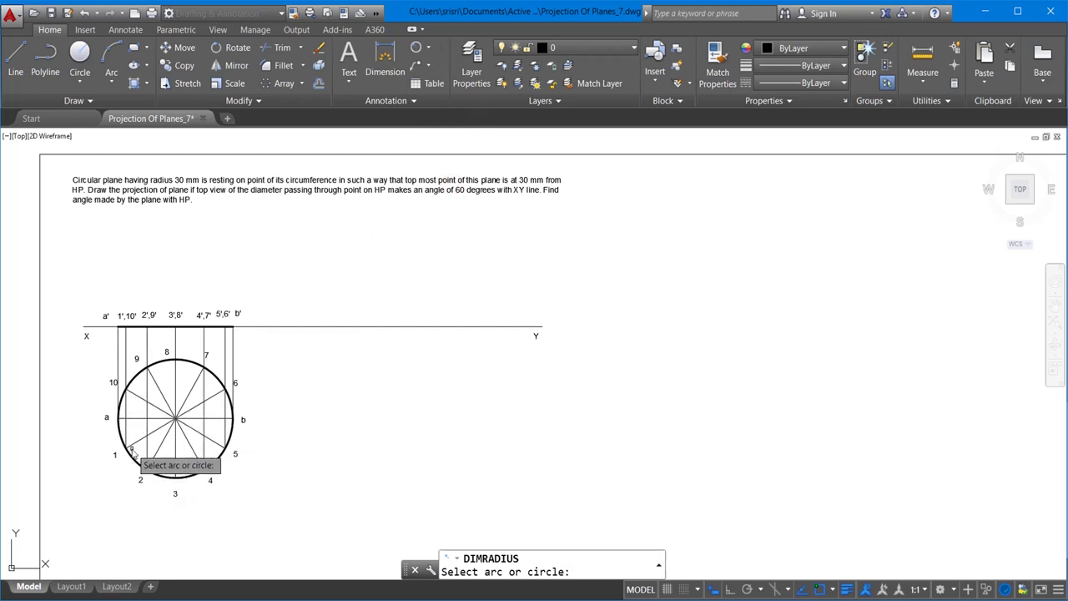
left_click(147, 474)
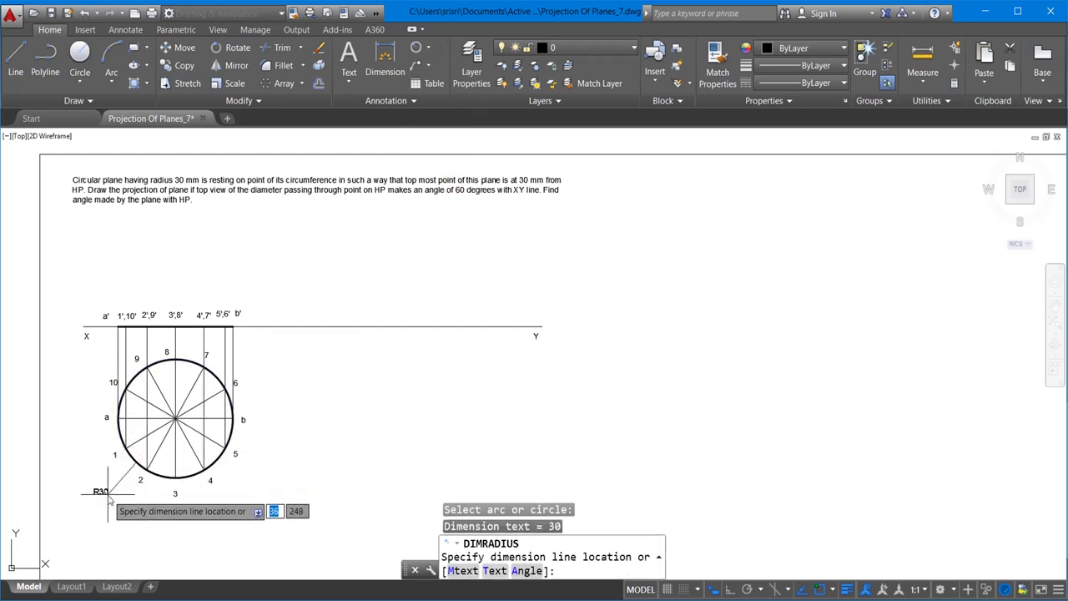
left_click(125, 493)
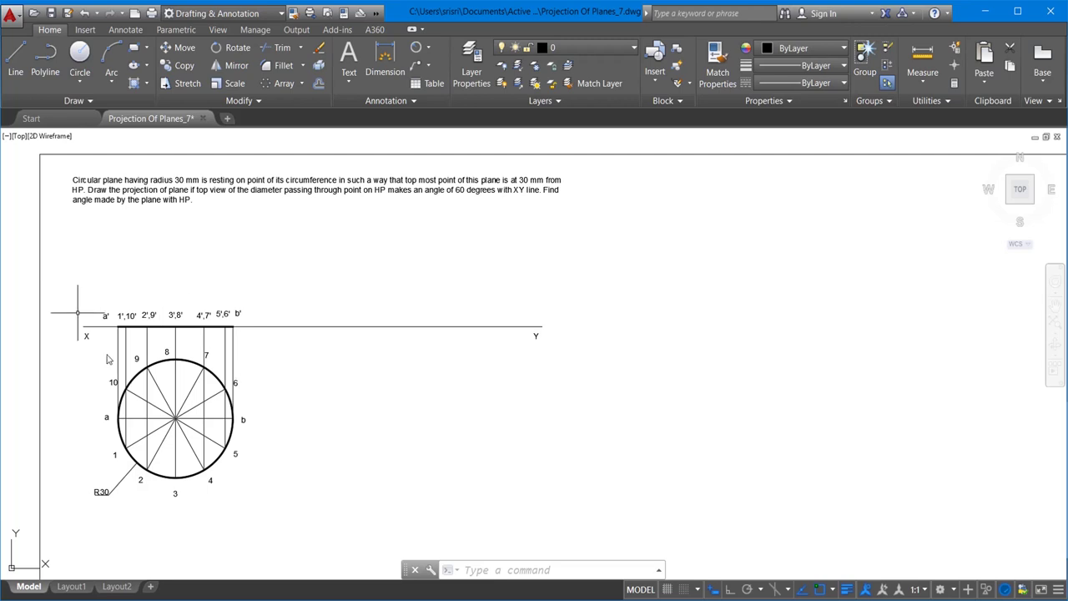
Place point markers on the front view line where the projectors of 1',10', 2',9', 3',8', 4',7' and 5',6' meet it
scroll(121, 388, "up", 2)
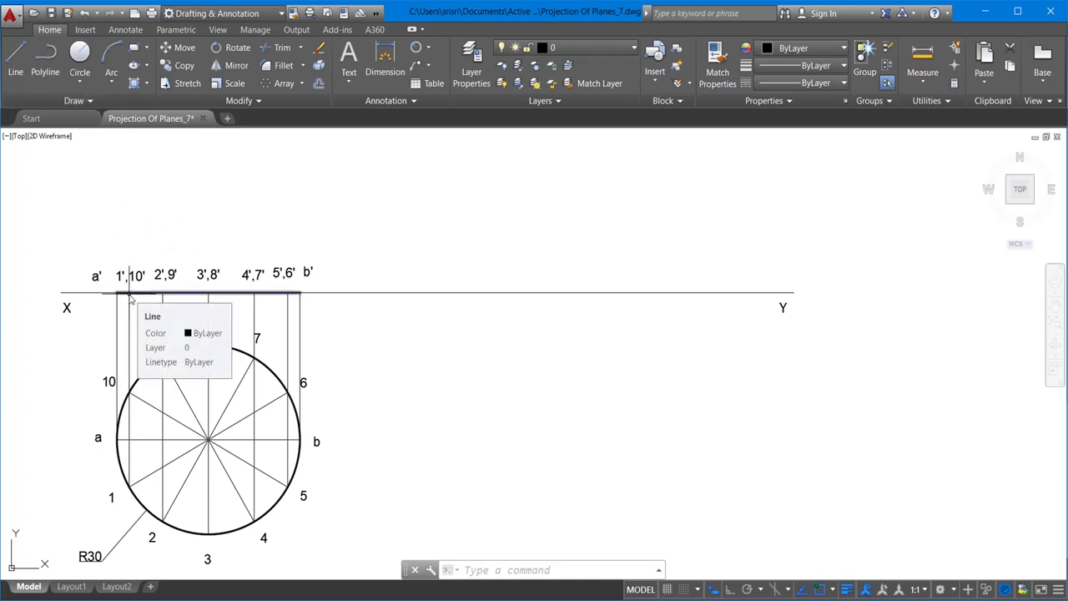
left_click(83, 101)
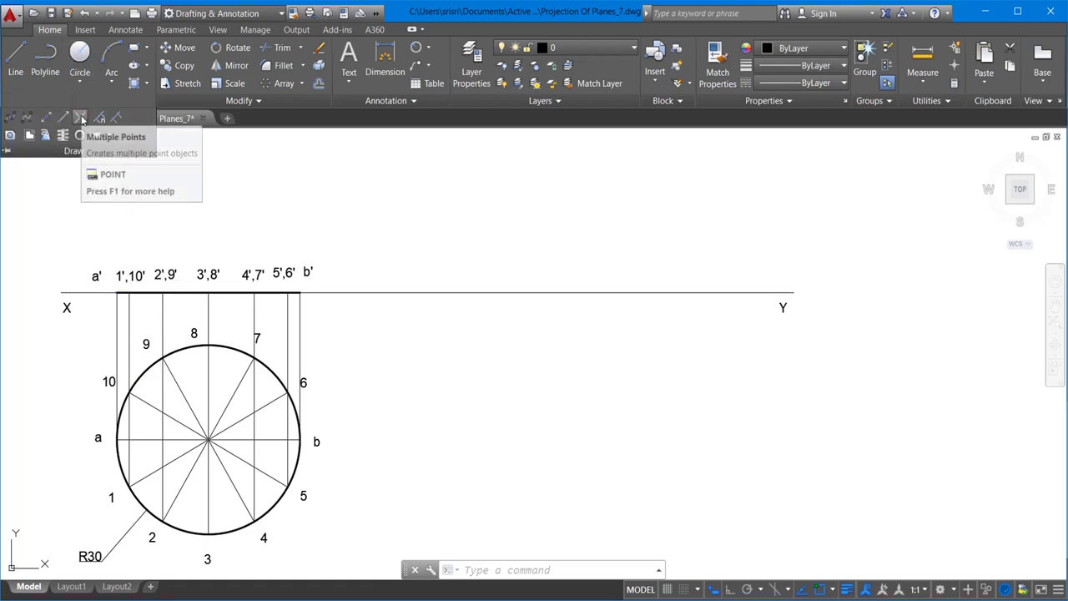
left_click(81, 120)
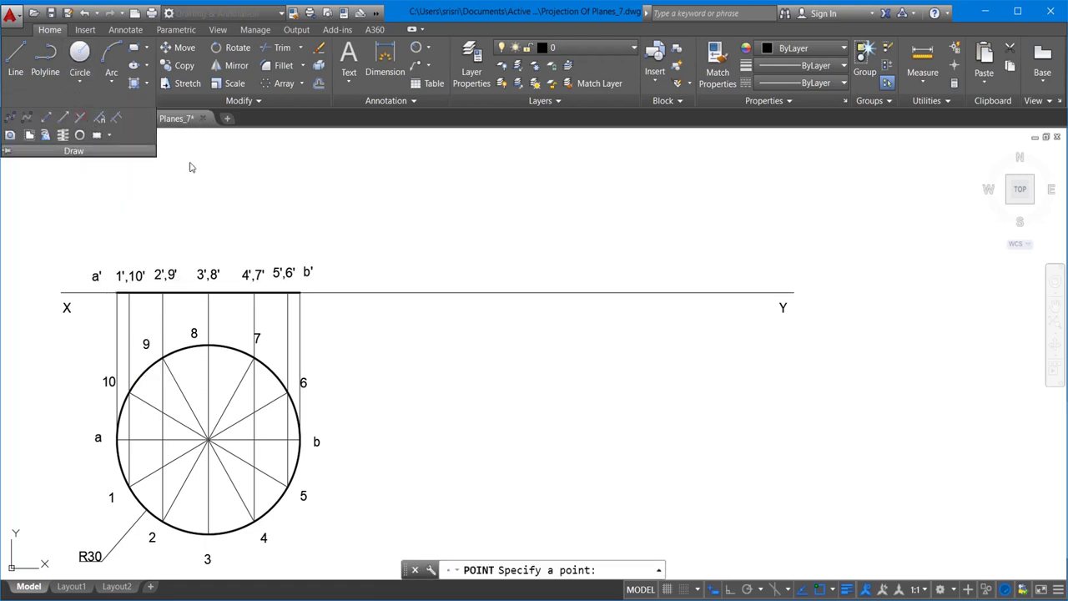
left_click(131, 293)
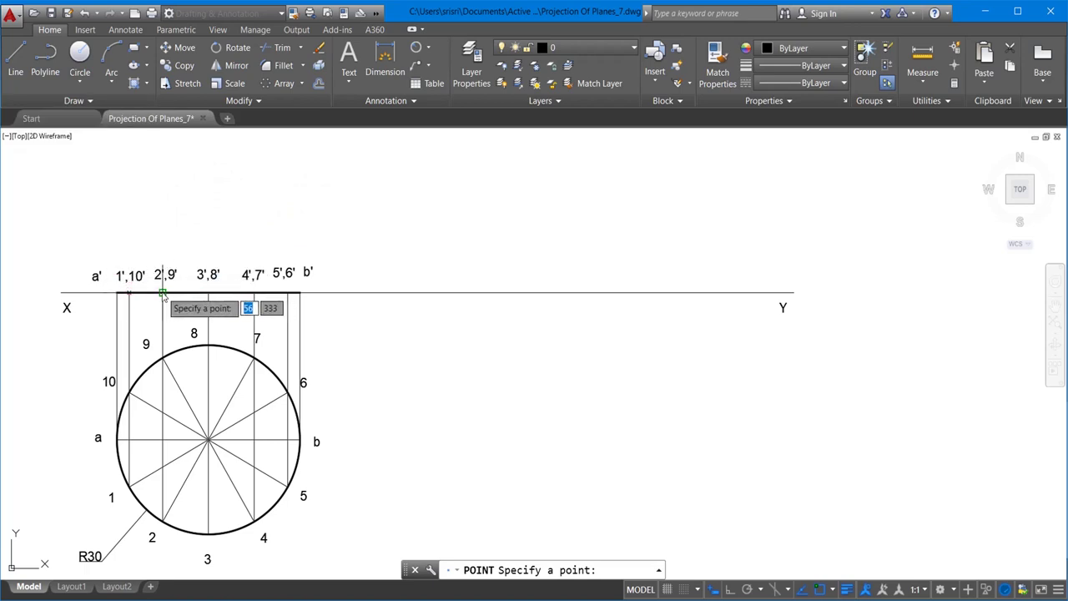
left_click(165, 293)
left_click(208, 293)
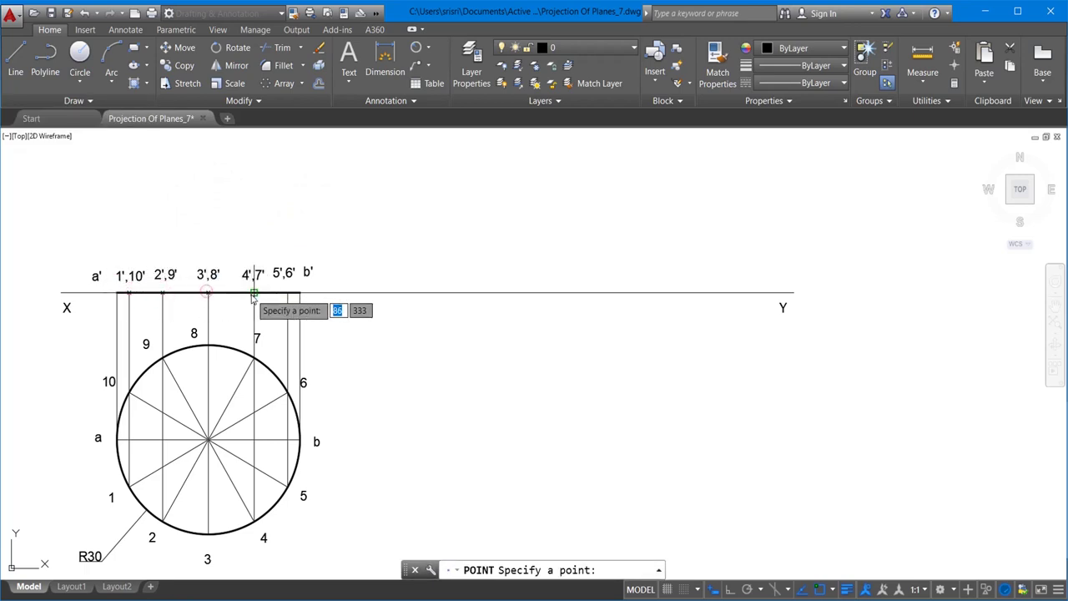
left_click(254, 292)
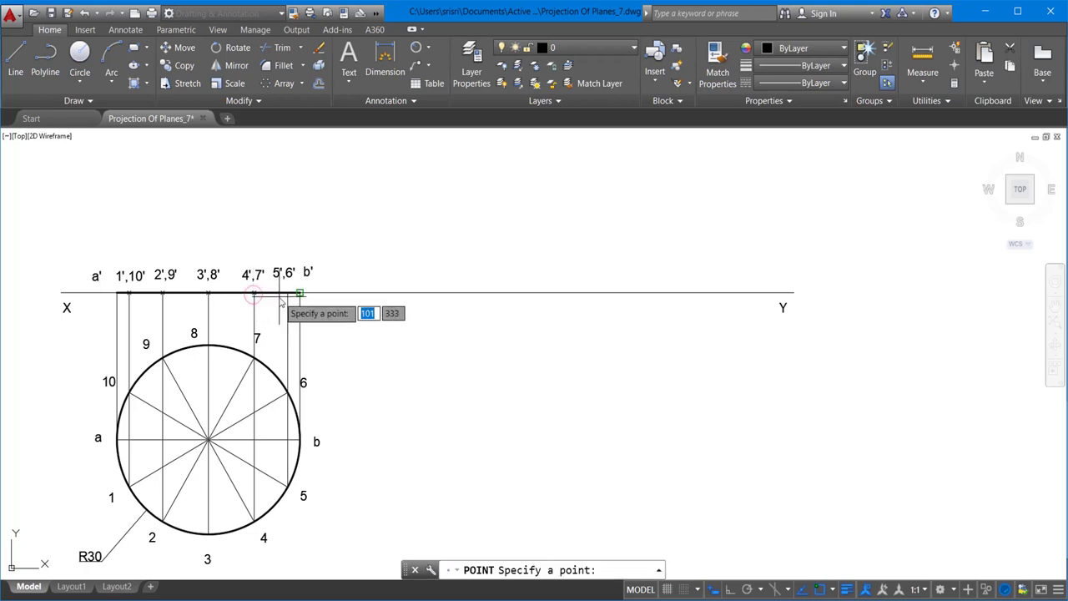
key("Escape")
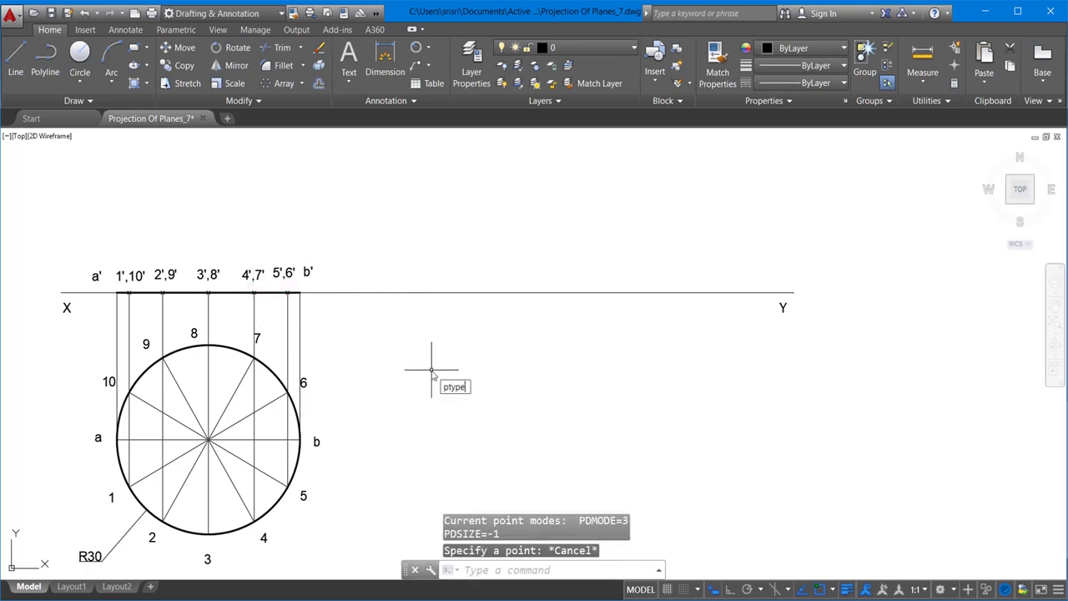
Set the point style to the X marker with a point size of 1% relative to the screen
type("ptype")
key("Return")
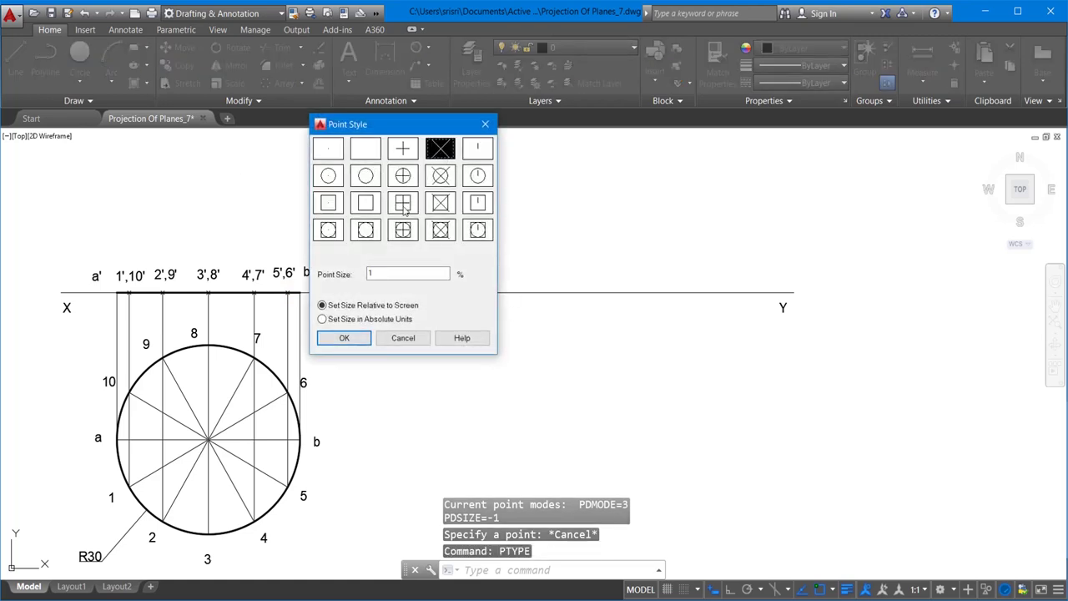
left_click(334, 149)
left_click(438, 155)
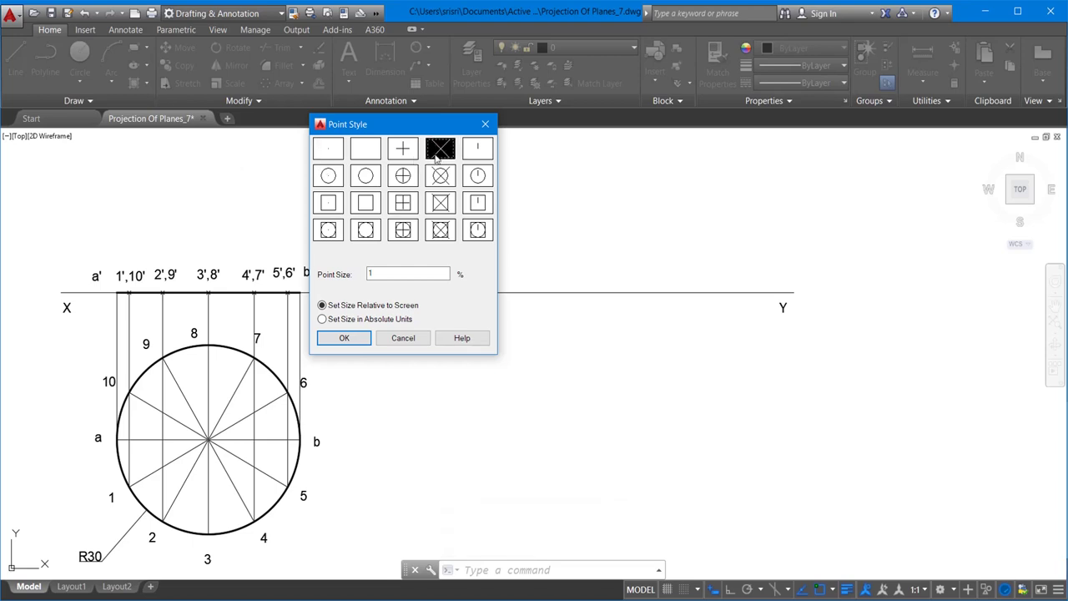
left_click(343, 338)
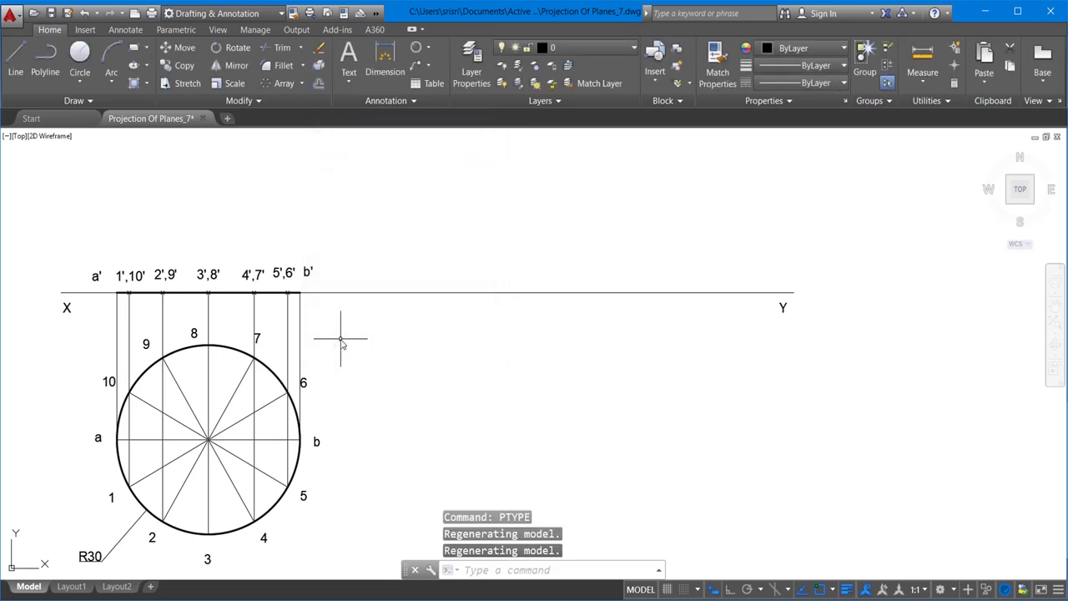
Try to copy the front view line with its points and labels, entering 80 as the base point, and undo the copy
left_click(74, 234)
left_click(361, 307)
scroll(403, 348, "down", 2)
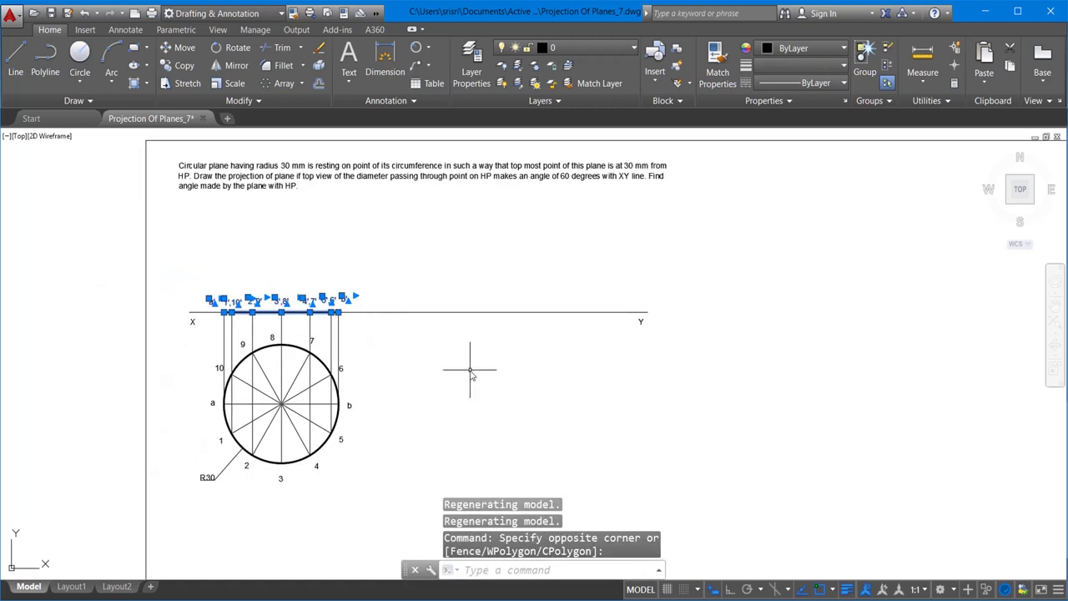
scroll(471, 372, "up", 2)
scroll(471, 371, "down", 2)
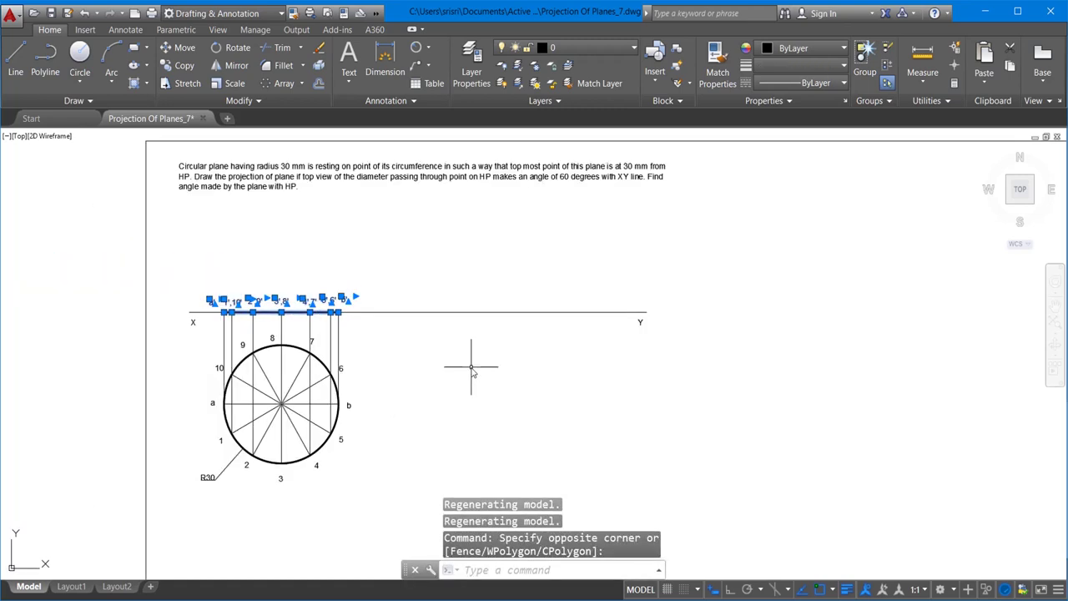
type("COPY")
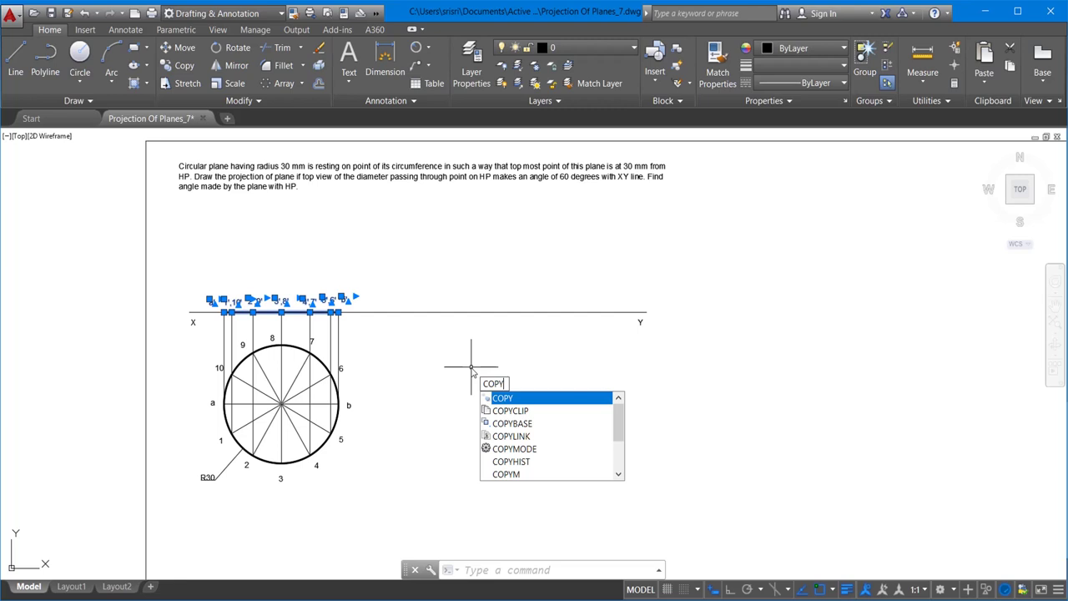
key("Return")
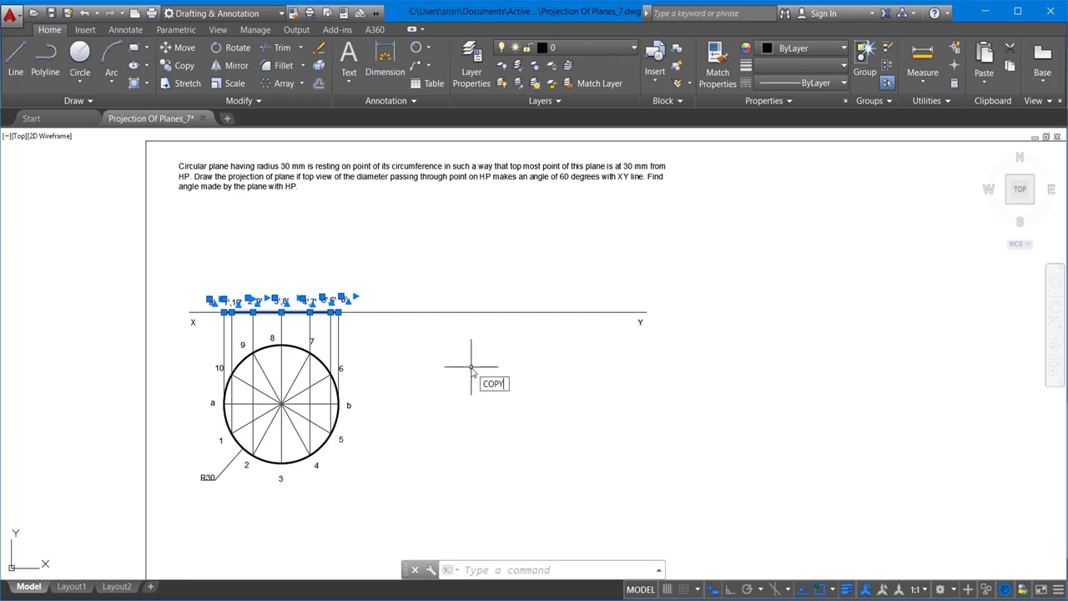
type("80")
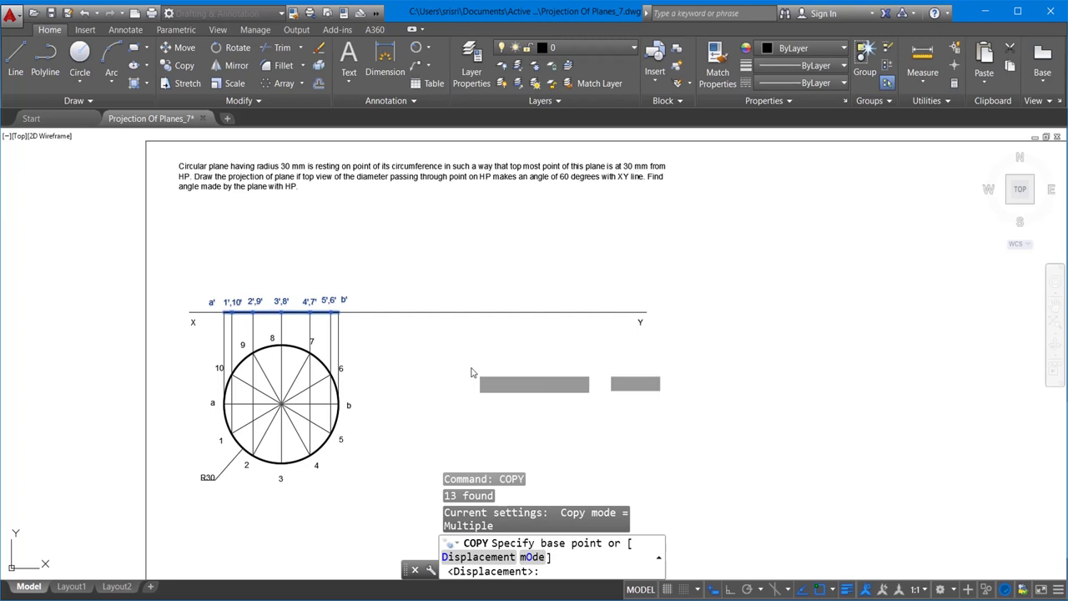
key("Return")
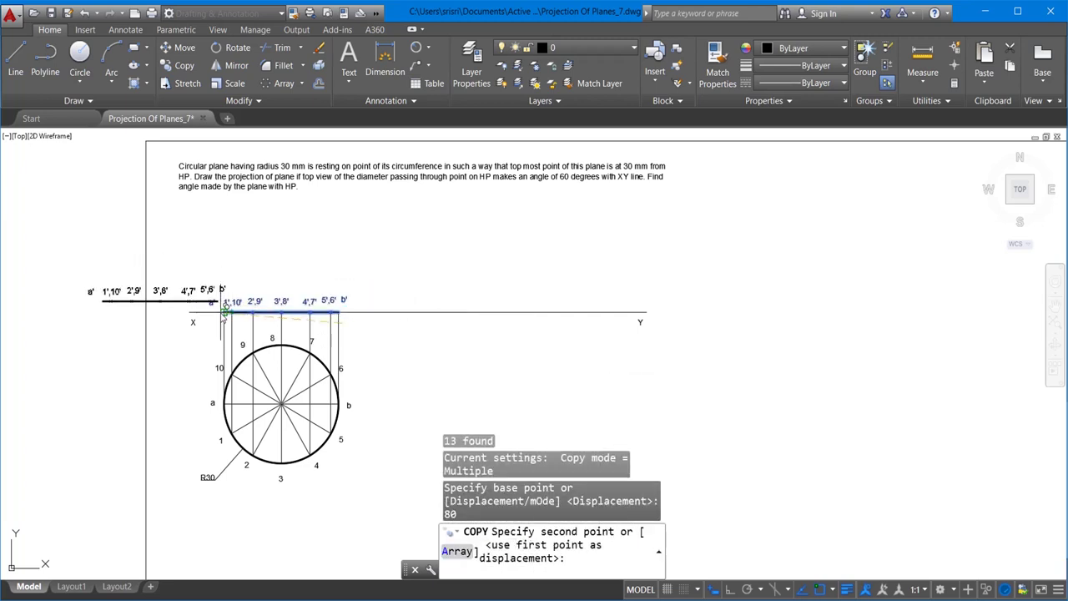
left_click(228, 309)
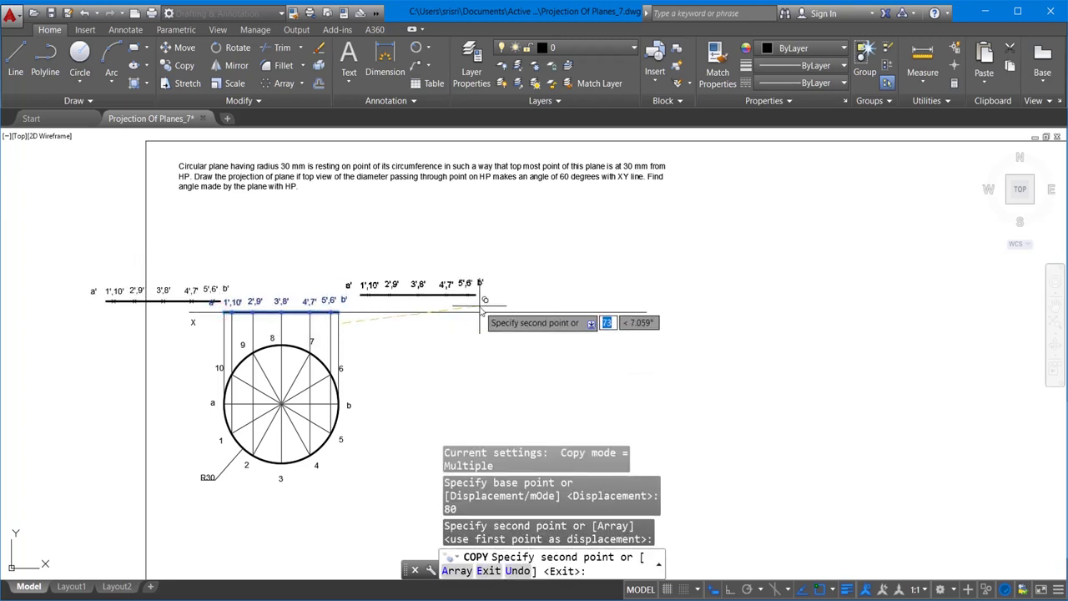
type("u")
key("Return")
key("Escape")
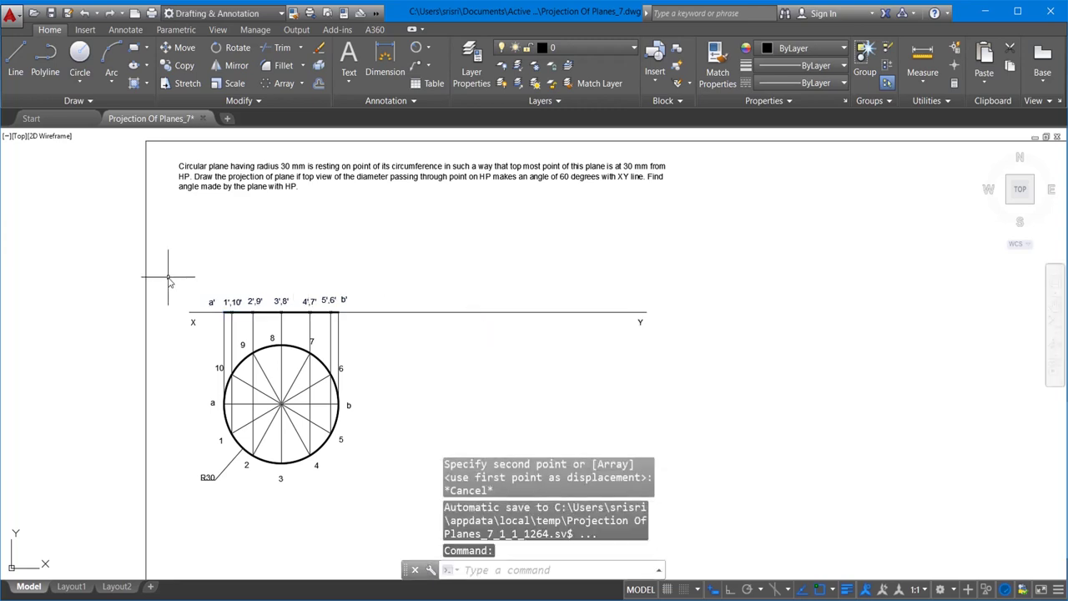
With Ortho on, copy the front view line, its points and labels 80 mm to the right along XY, using end a' as base point
left_click(193, 285)
left_click(364, 324)
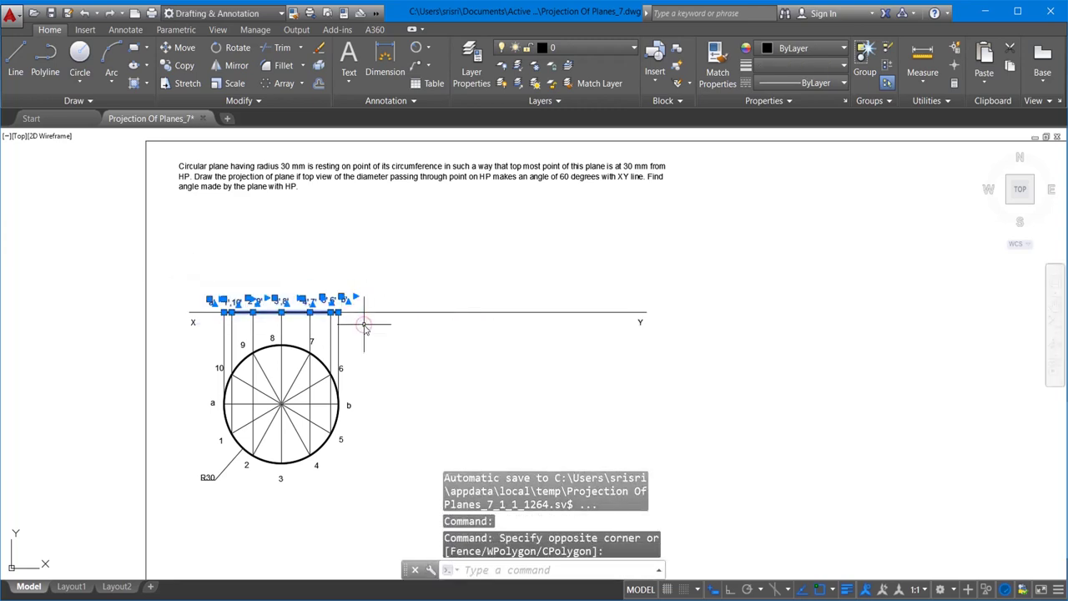
key("F8")
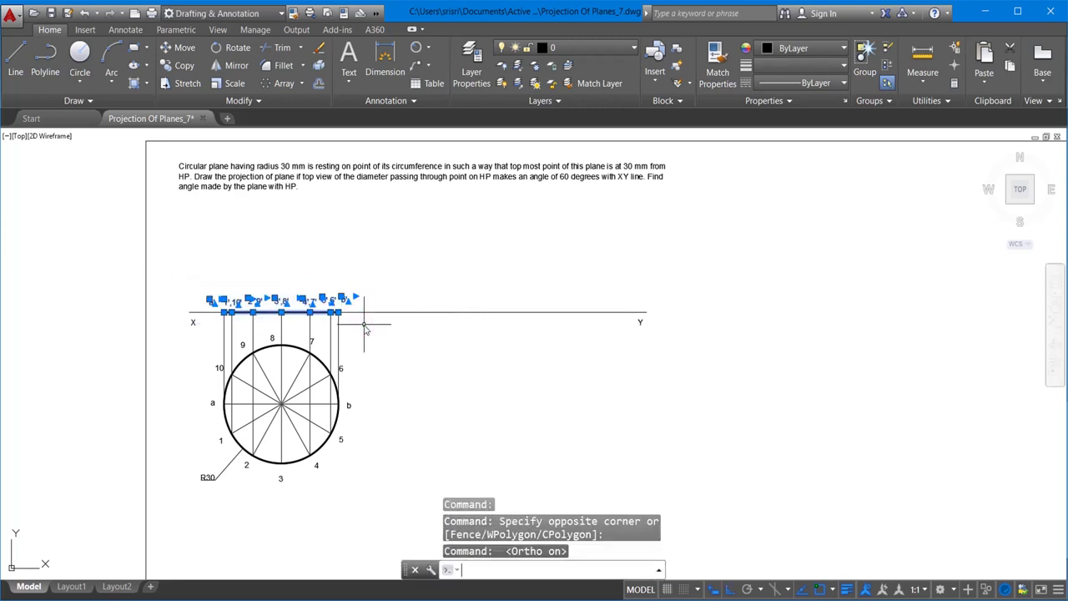
type("copy")
key("Return")
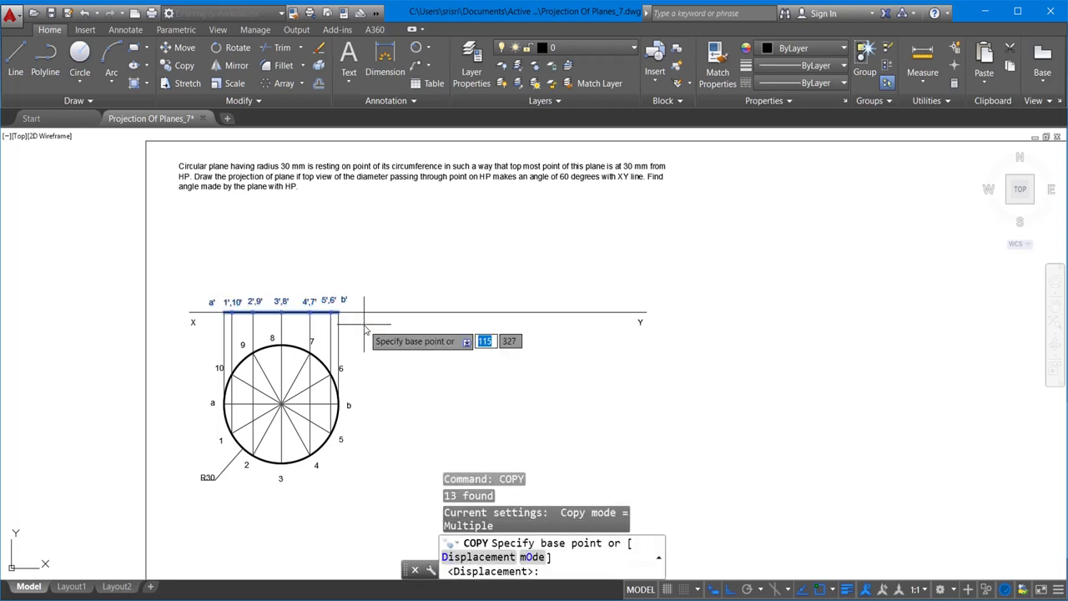
left_click(221, 312)
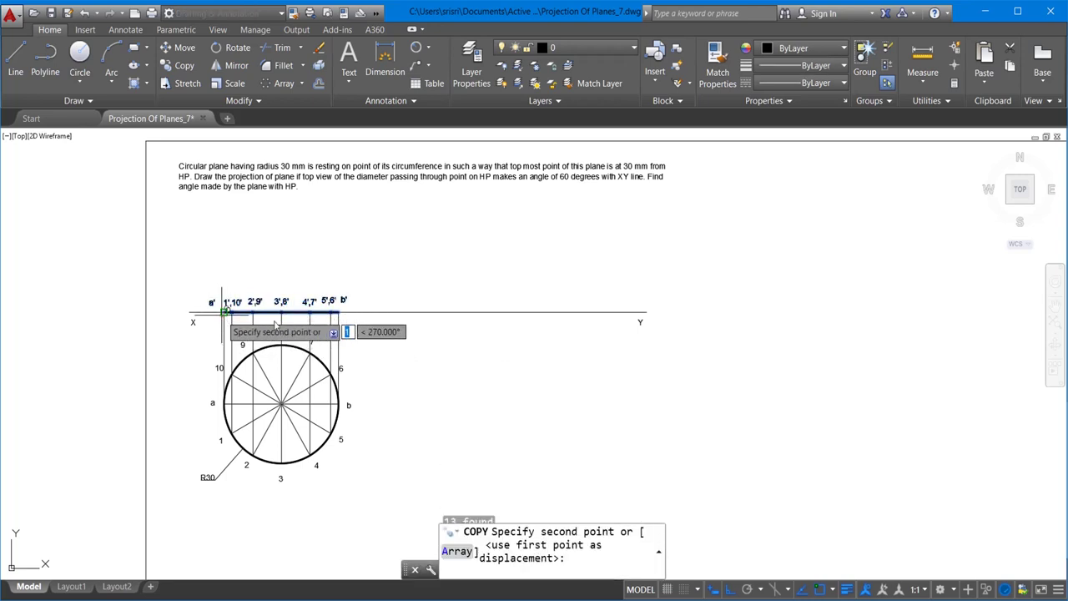
type("8")
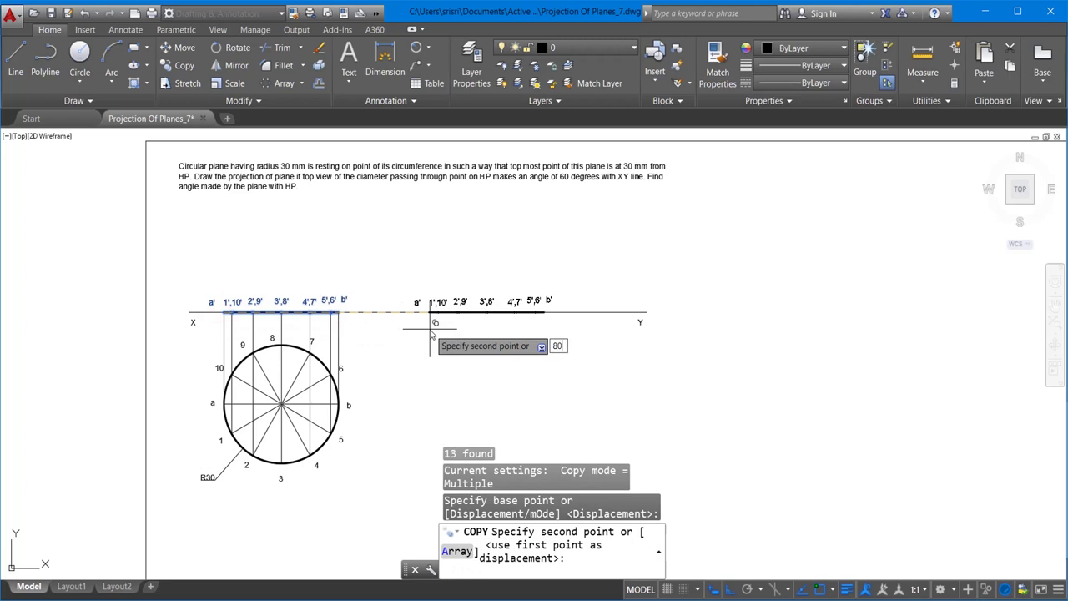
type("0")
key("Return")
key("Escape")
scroll(432, 358, "up", 2)
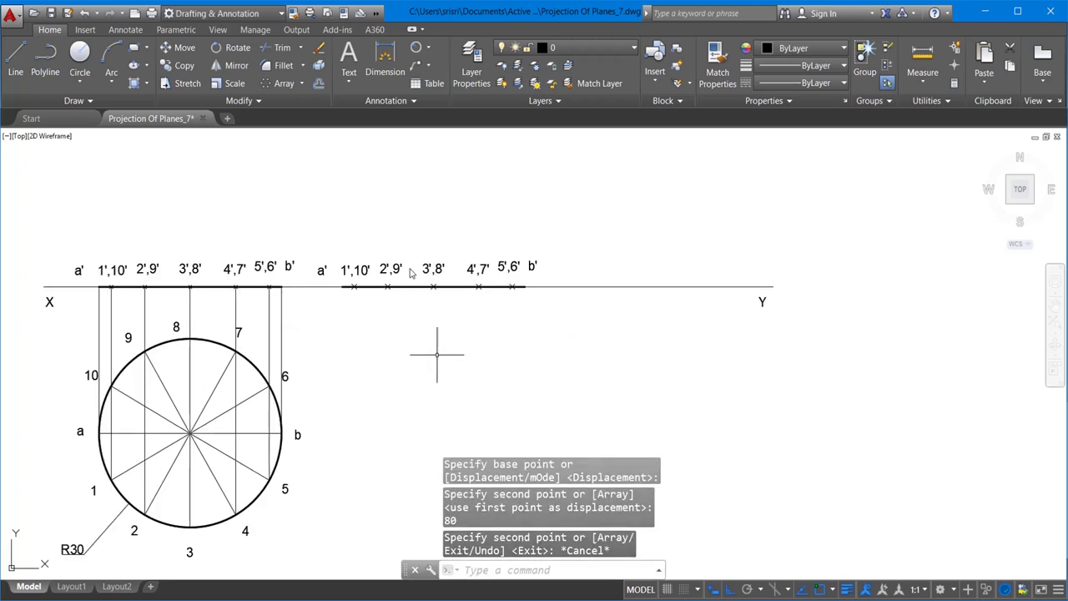
type("o")
key("Return")
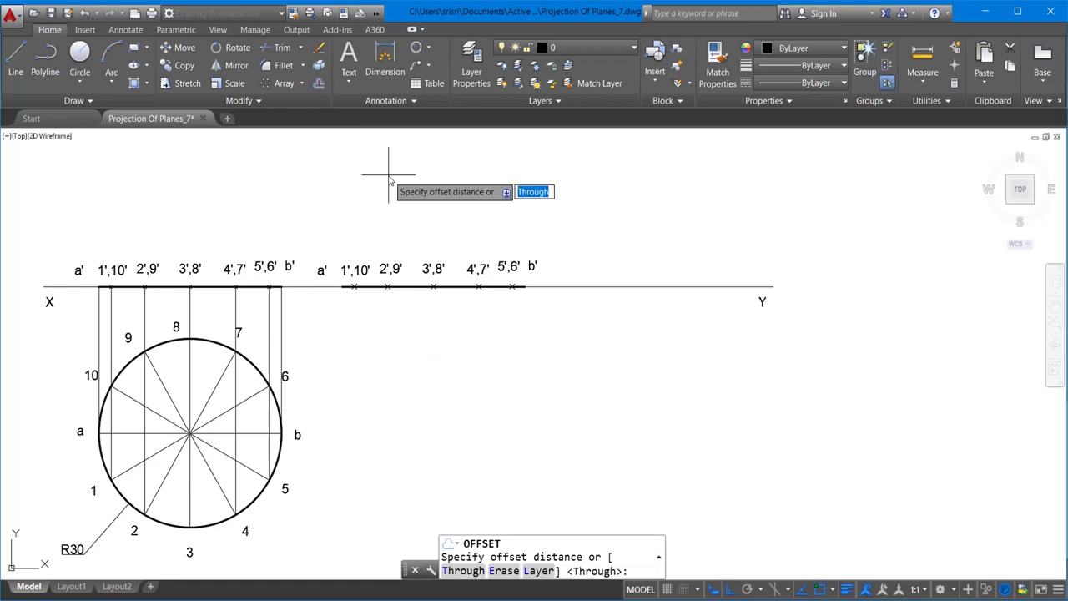
key("Escape")
Offset the copied front view line 30 mm upward from XY
scroll(417, 200, "down", 2)
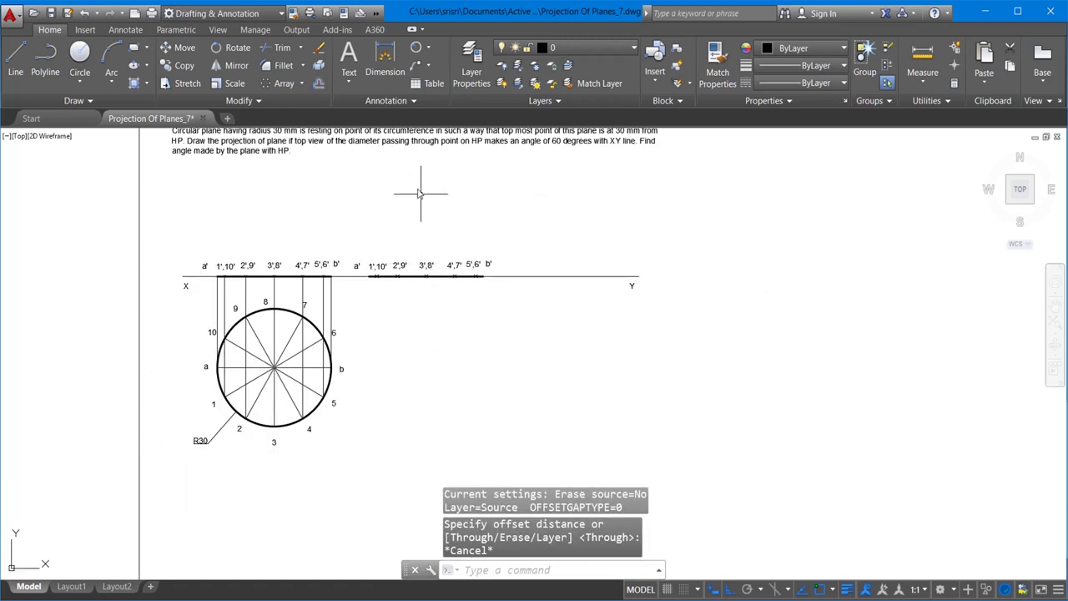
scroll(442, 350, "down", 1)
scroll(479, 250, "up", 3)
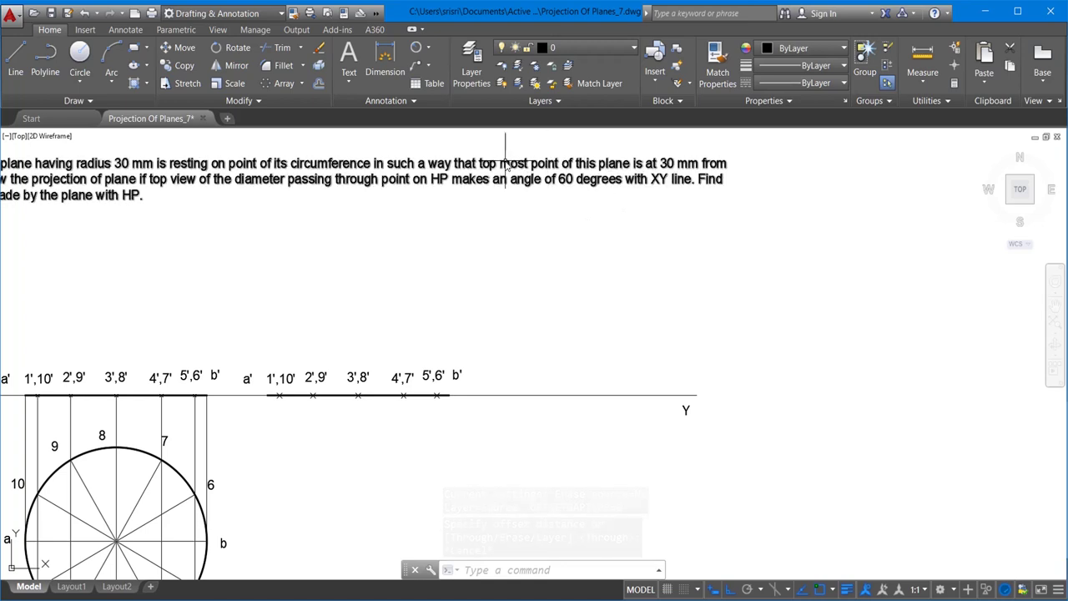
scroll(753, 200, "down", 2)
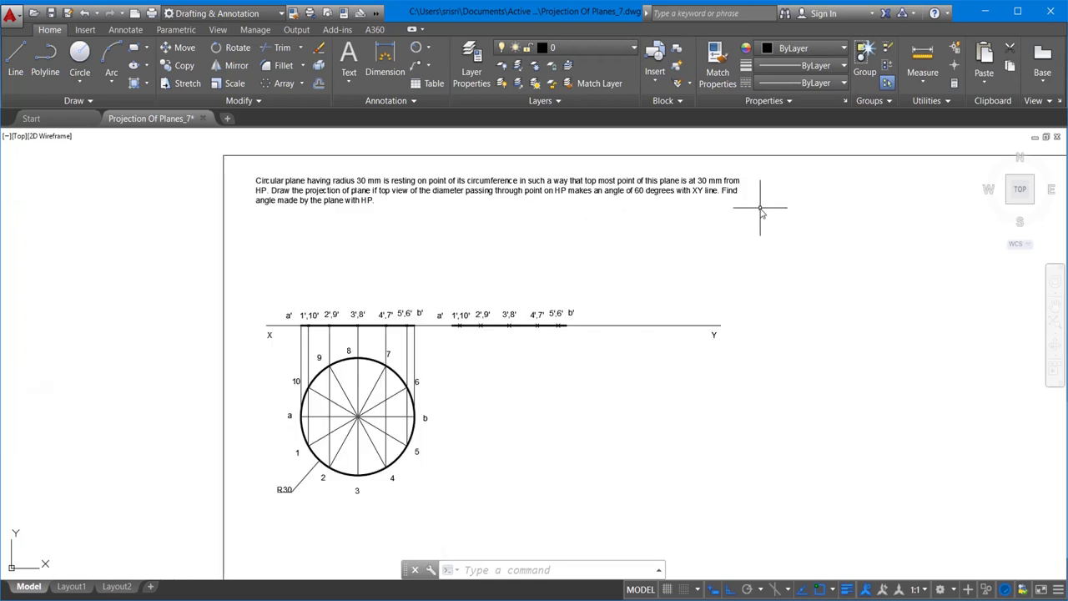
scroll(767, 400, "up", 2)
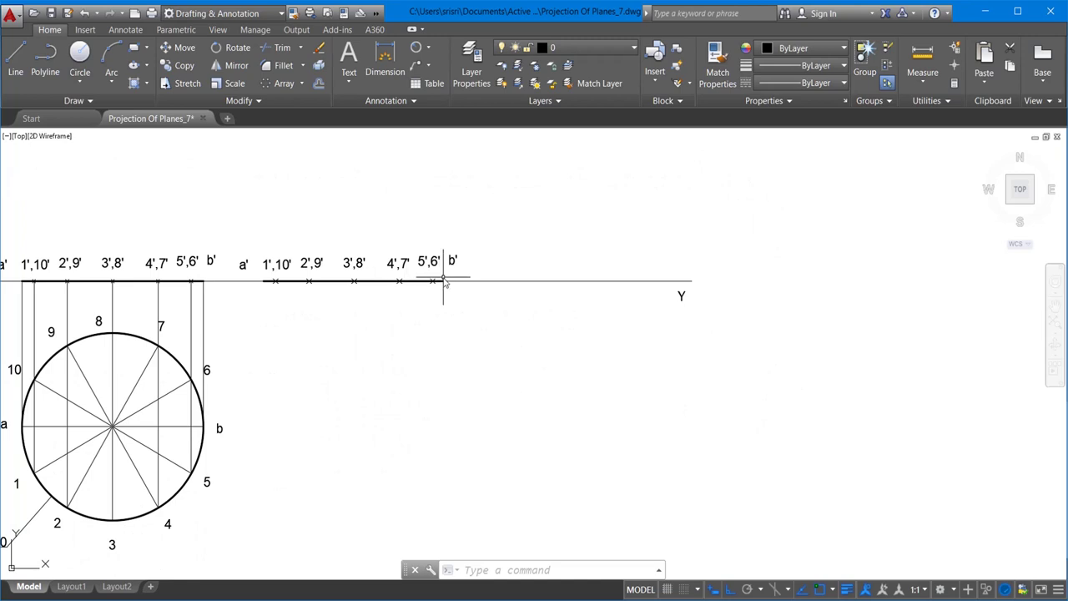
scroll(529, 256, "down", 2)
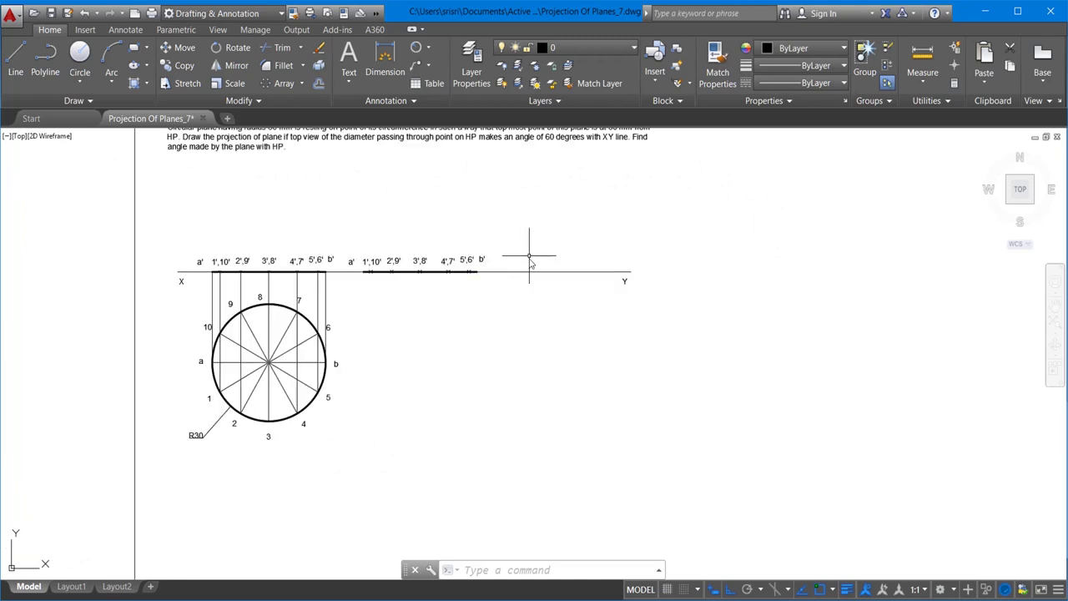
left_click(318, 83)
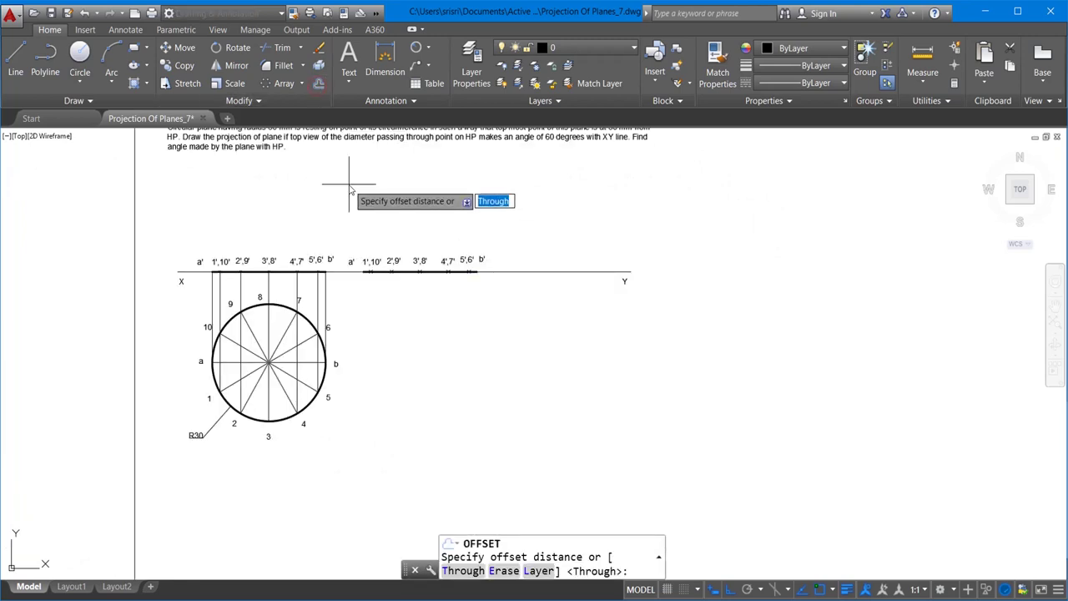
type("30")
key("Return")
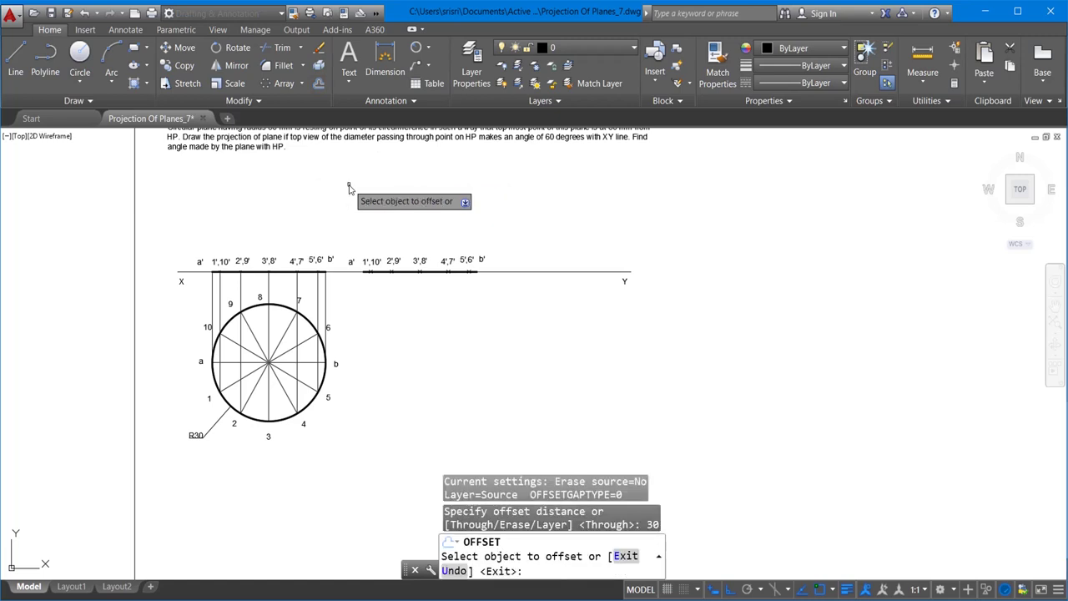
left_click(432, 273)
left_click(432, 217)
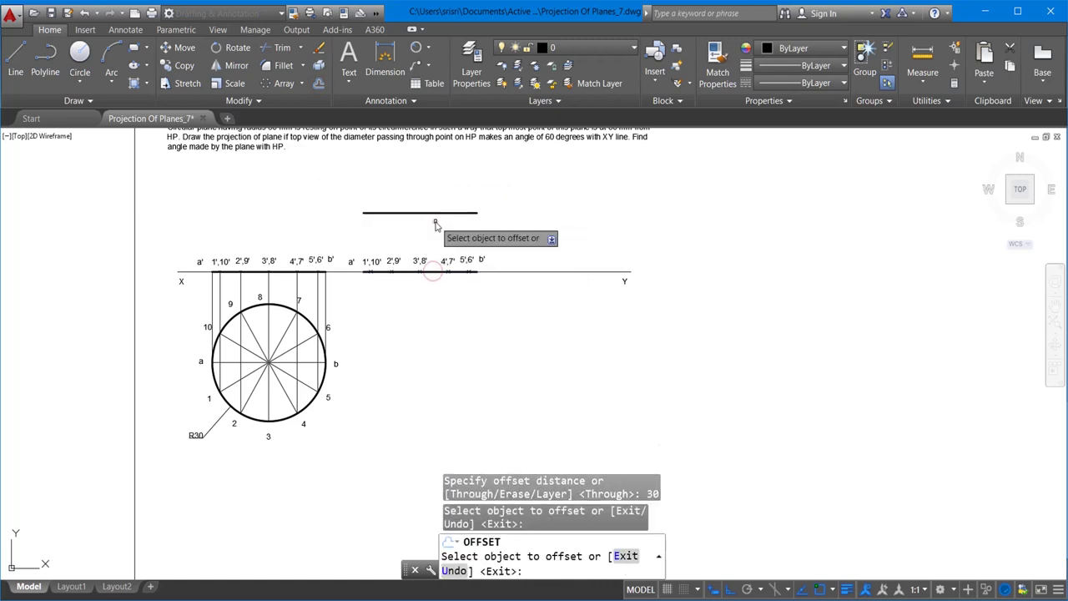
key("Escape")
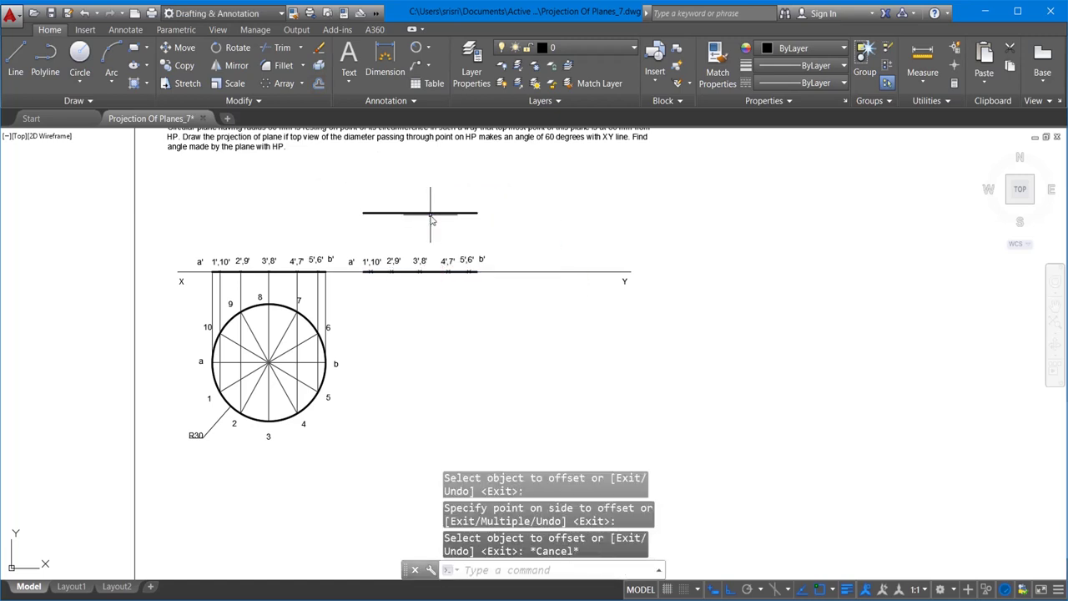
Reduce the offset line above the copied front view to a thin lineweight
left_click(431, 215)
left_click(803, 65)
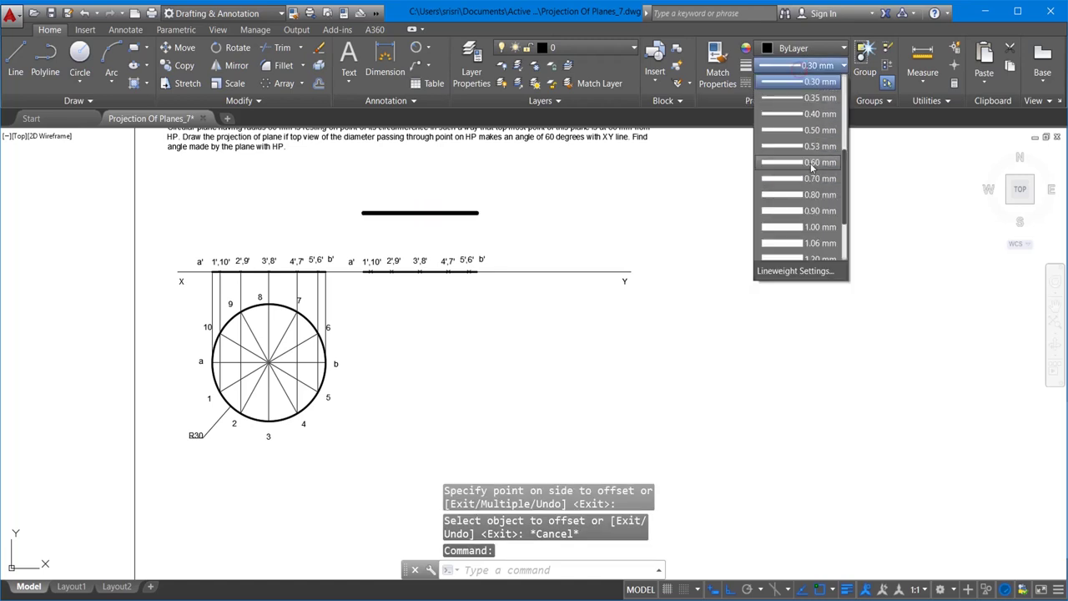
key("Escape")
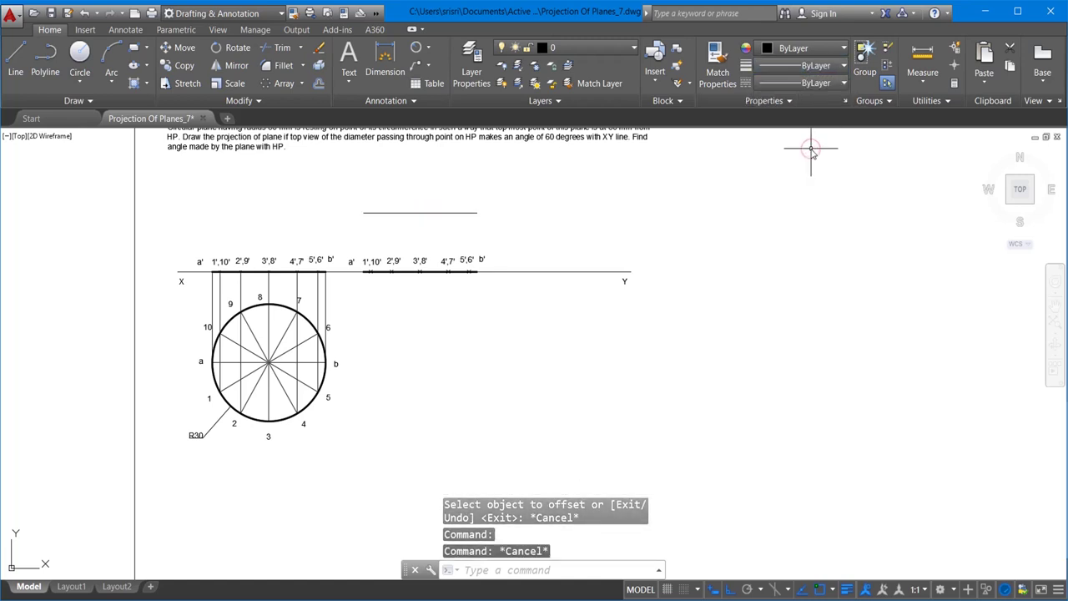
left_click(111, 77)
left_click(139, 316)
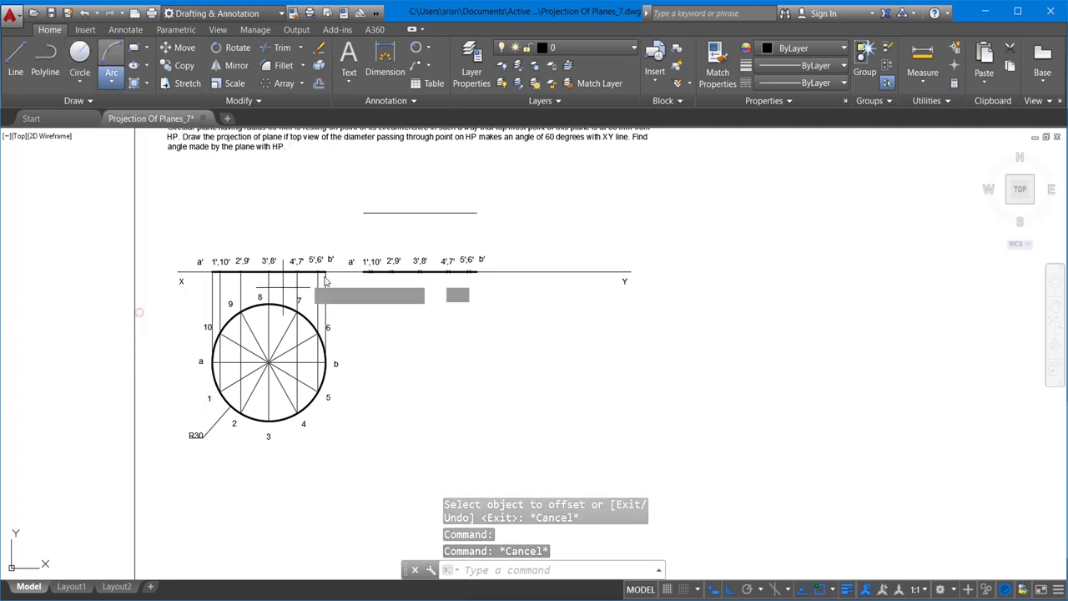
left_click(363, 271)
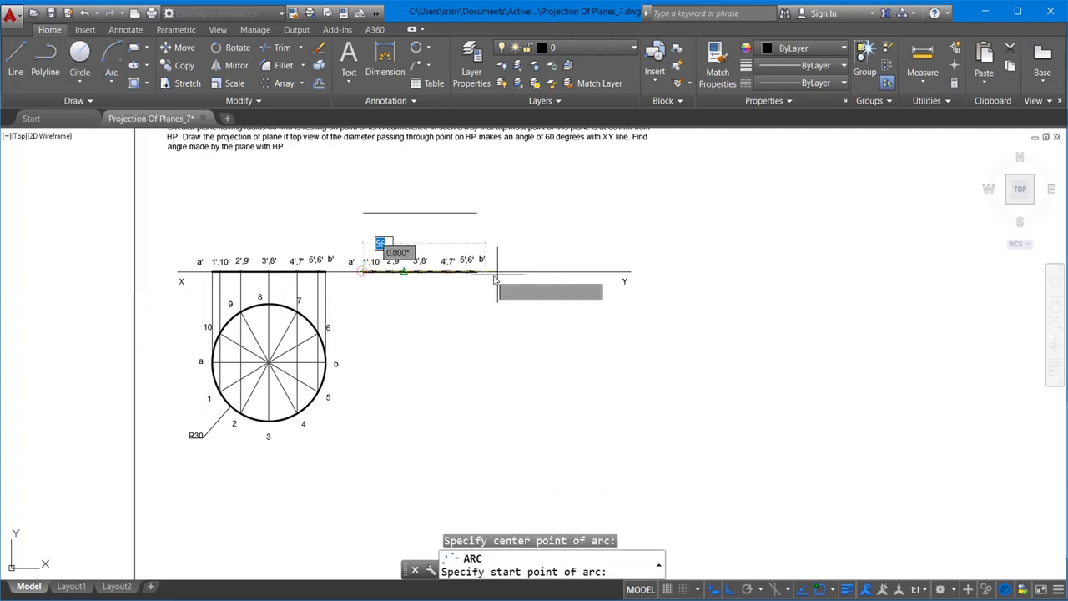
left_click(476, 272)
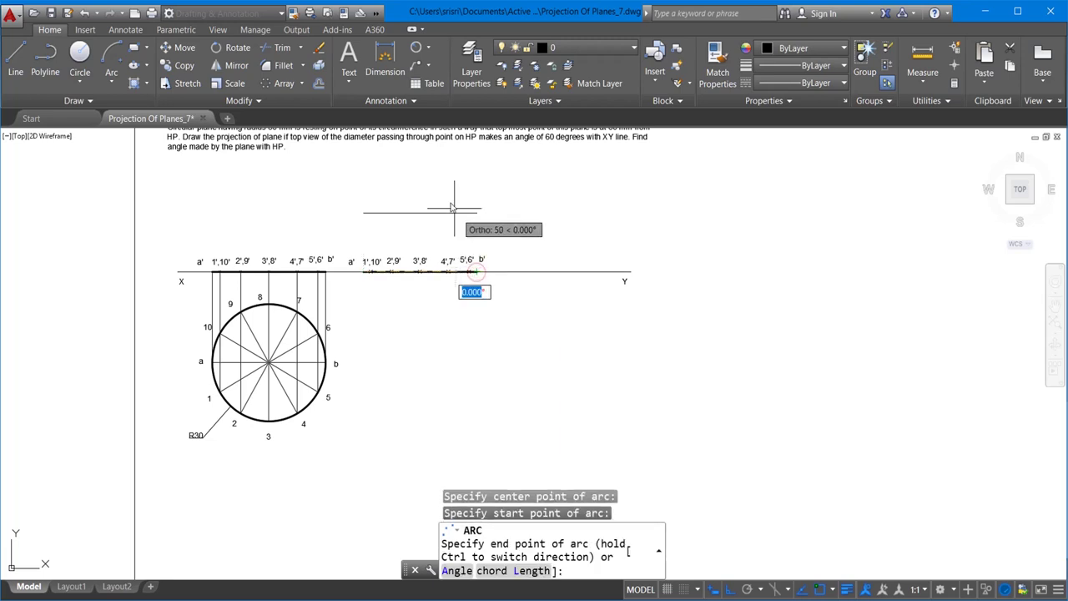
key("alt+Tab")
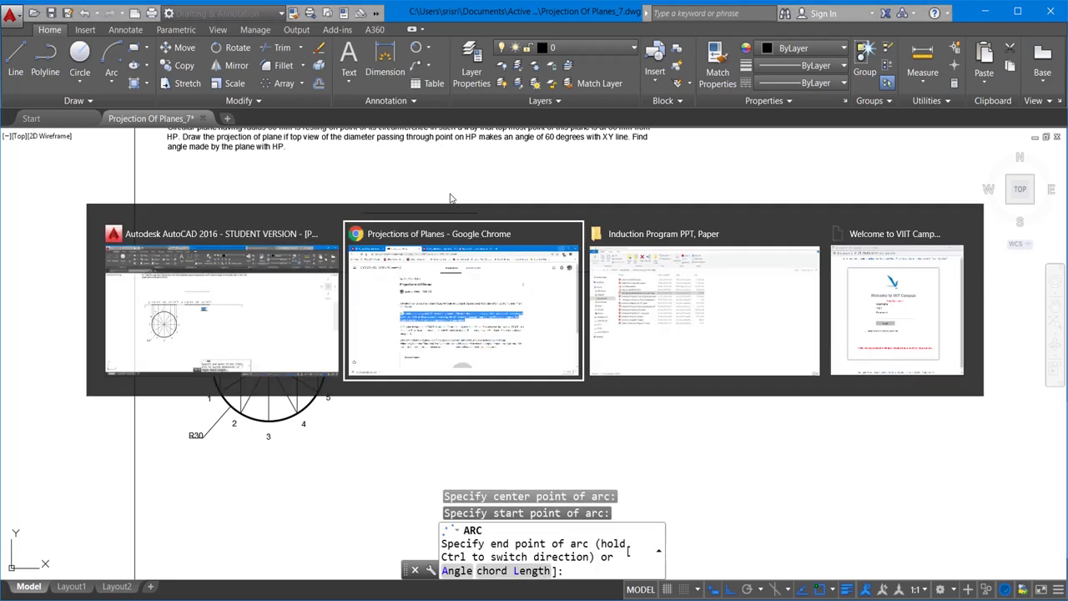
key("Tab")
key("Tab")
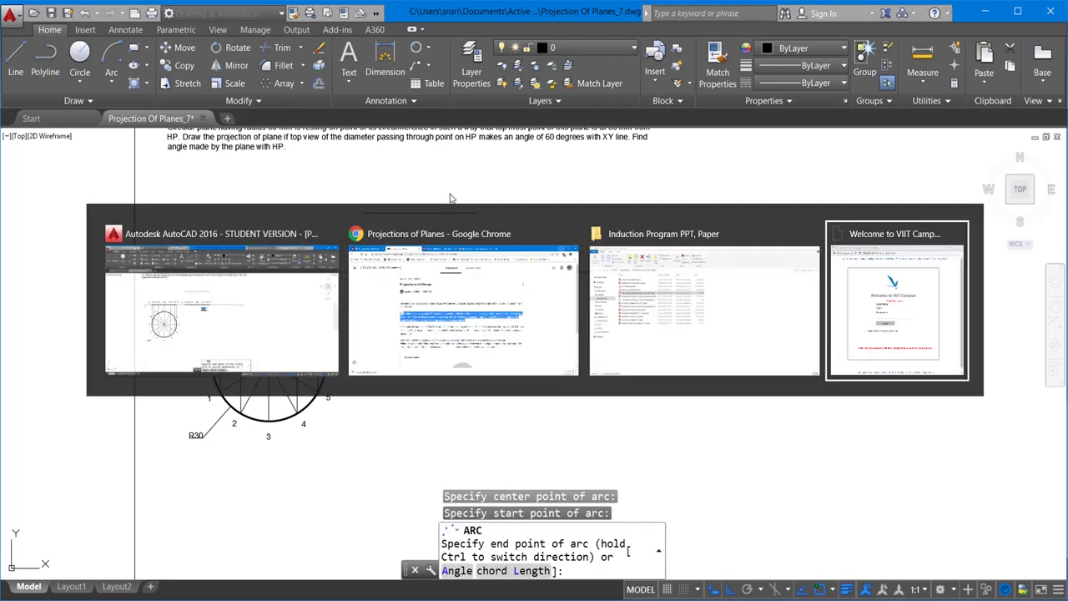
key("Tab")
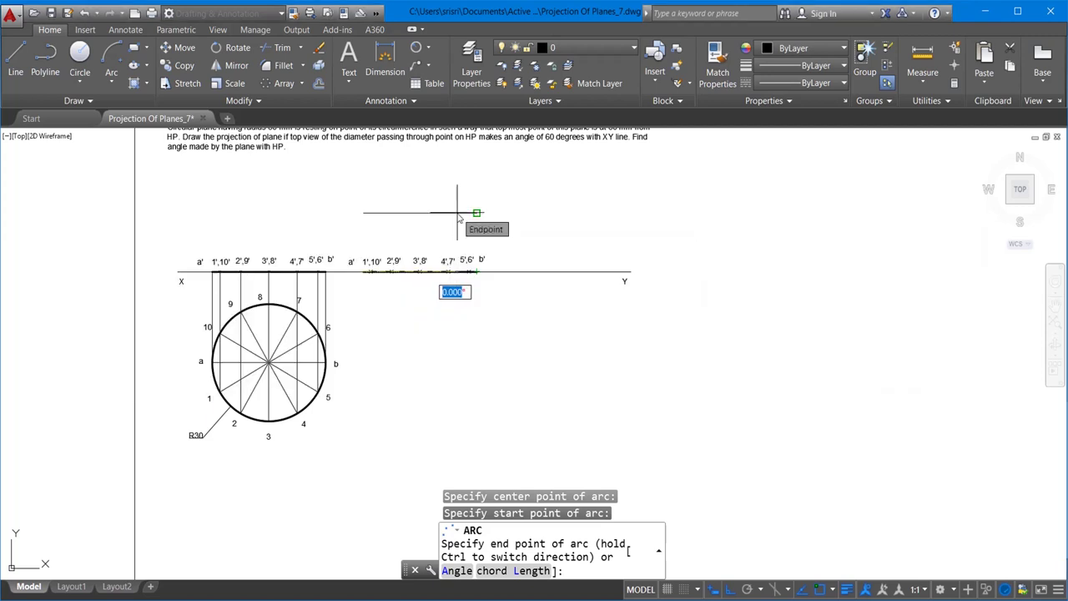
key("F8")
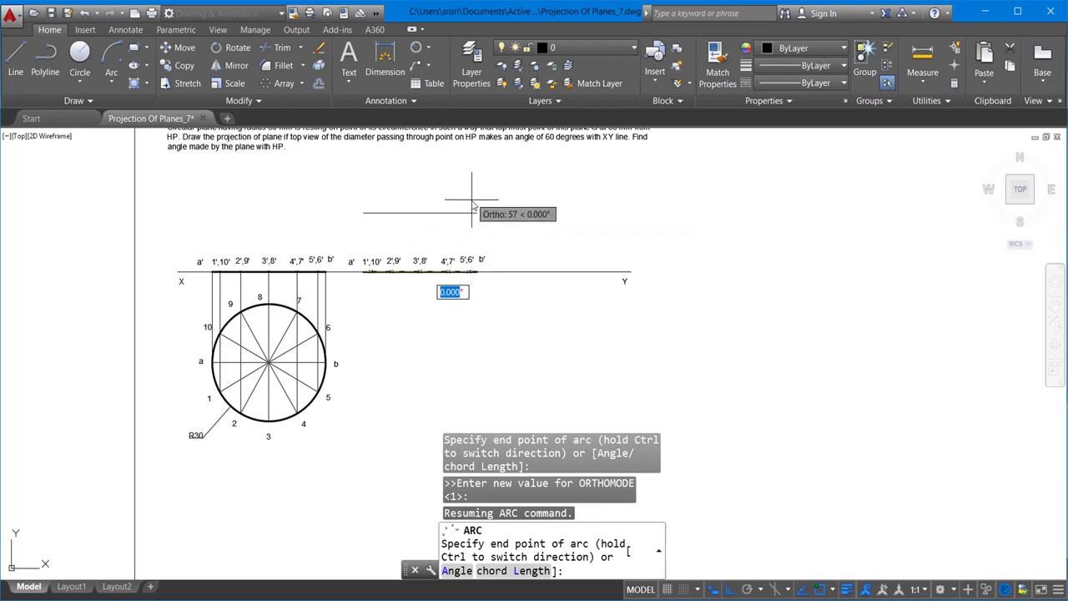
key("alt+Tab")
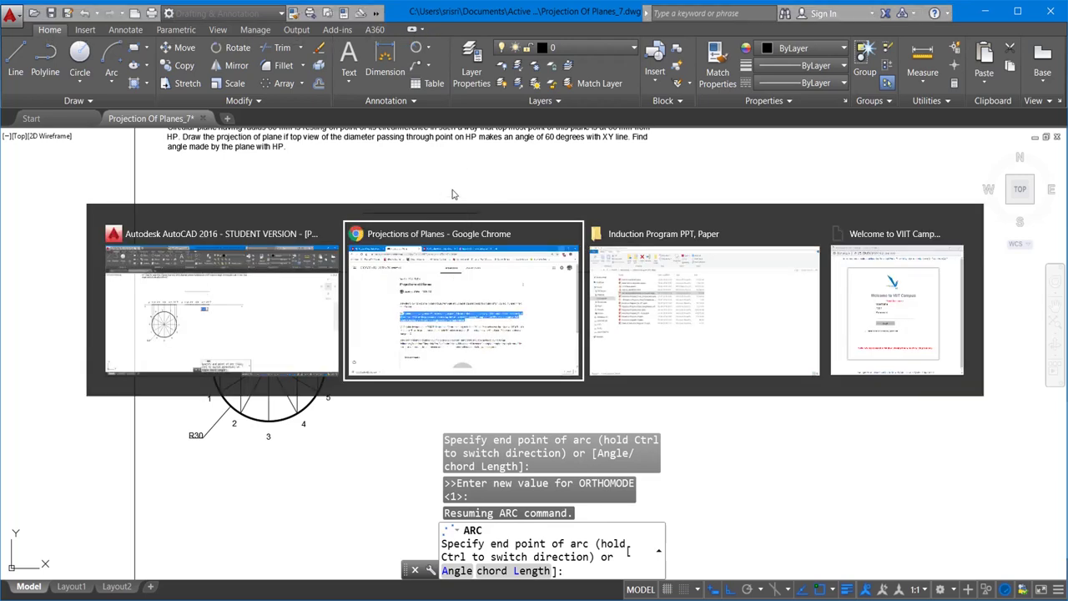
key("alt+Tab")
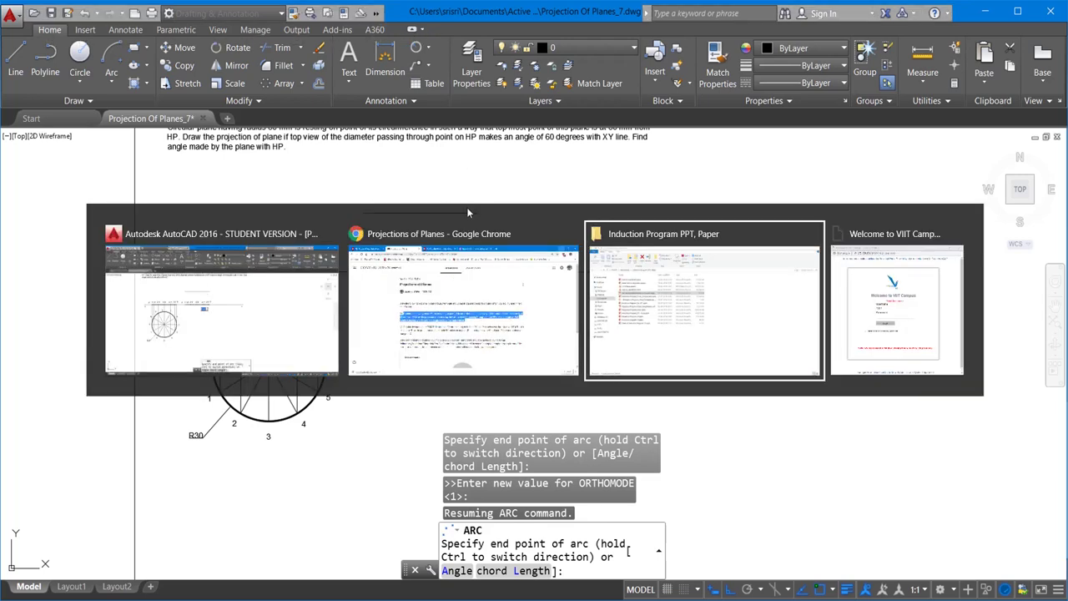
key("alt+Tab")
key("alt+Tab")
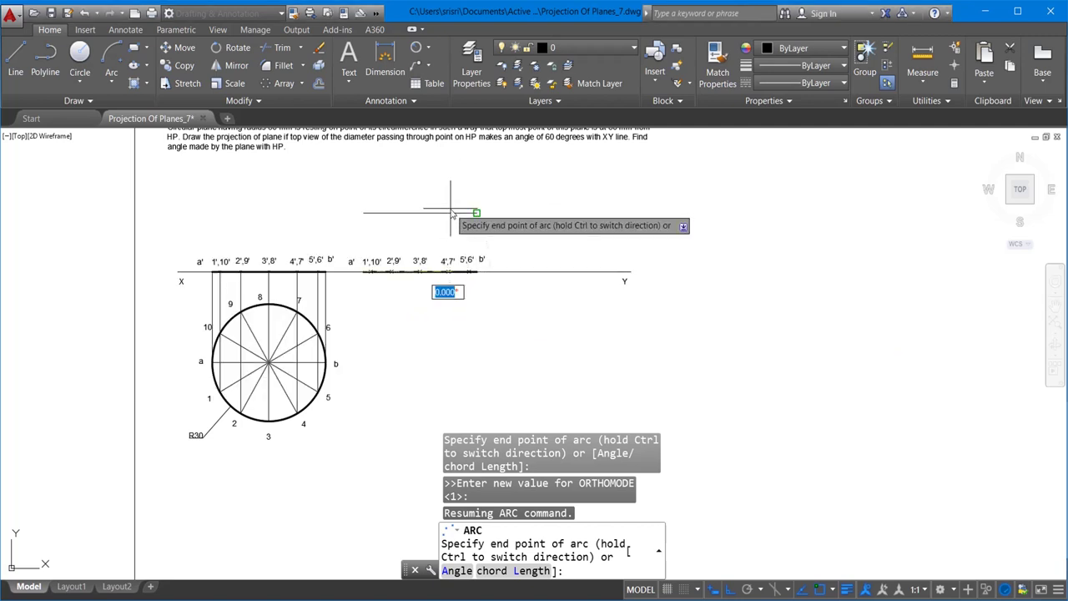
key("Escape")
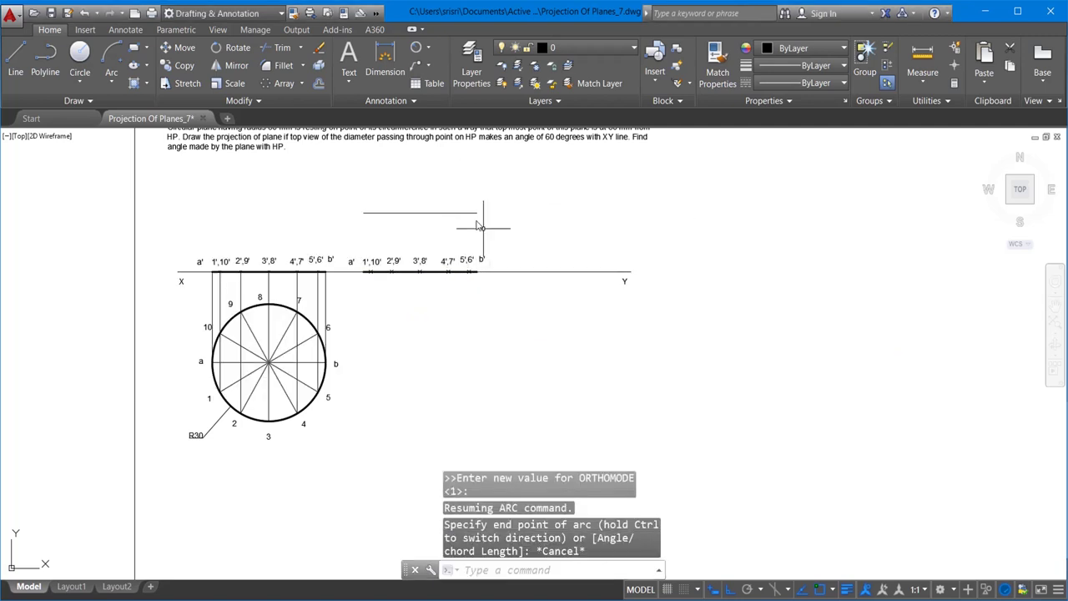
With Ortho off, draw a Center, Start, End arc centred on a' of the copied line, from end b' up past the offset line
left_click(725, 590)
left_click(109, 82)
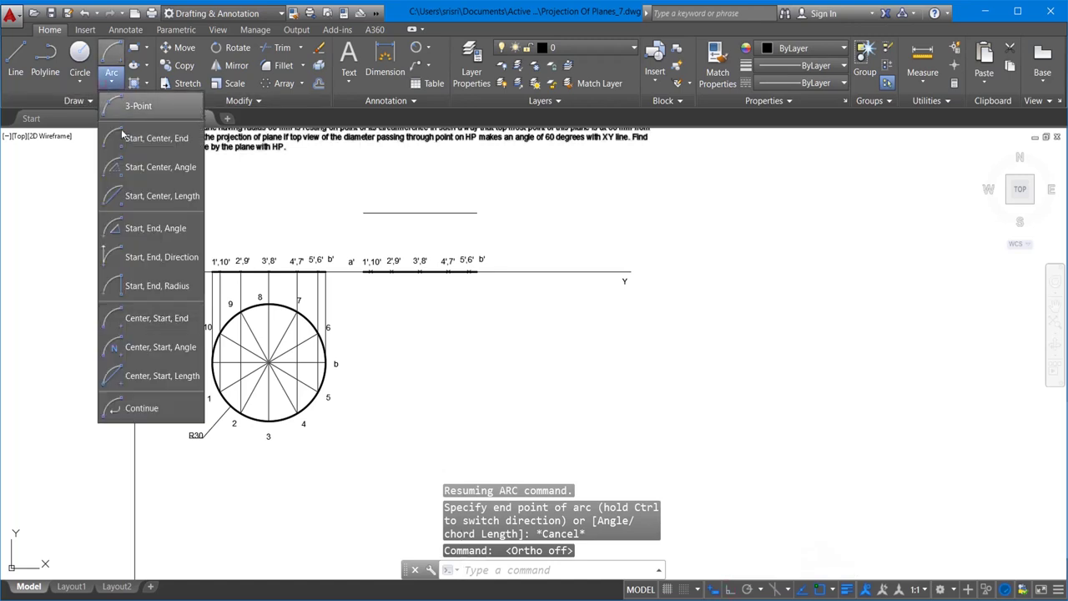
left_click(160, 320)
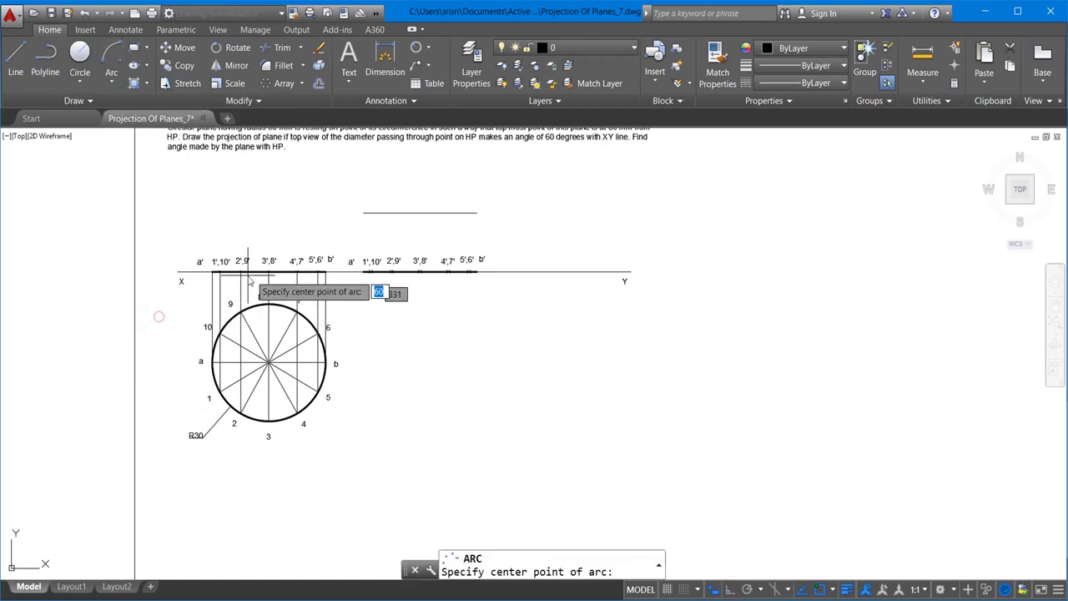
left_click(364, 271)
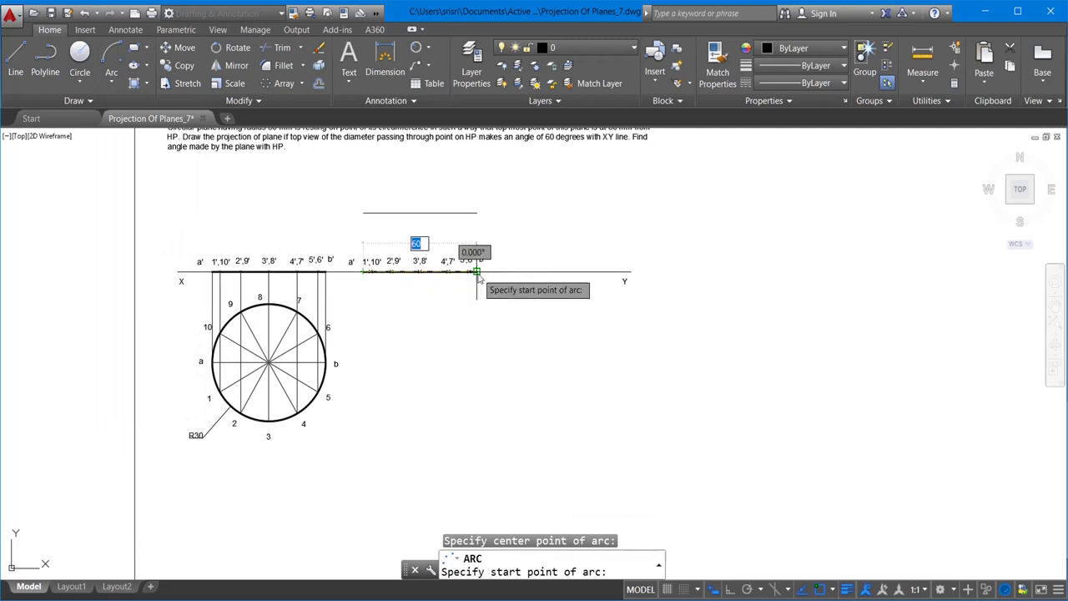
left_click(473, 271)
left_click(448, 191)
key("Escape")
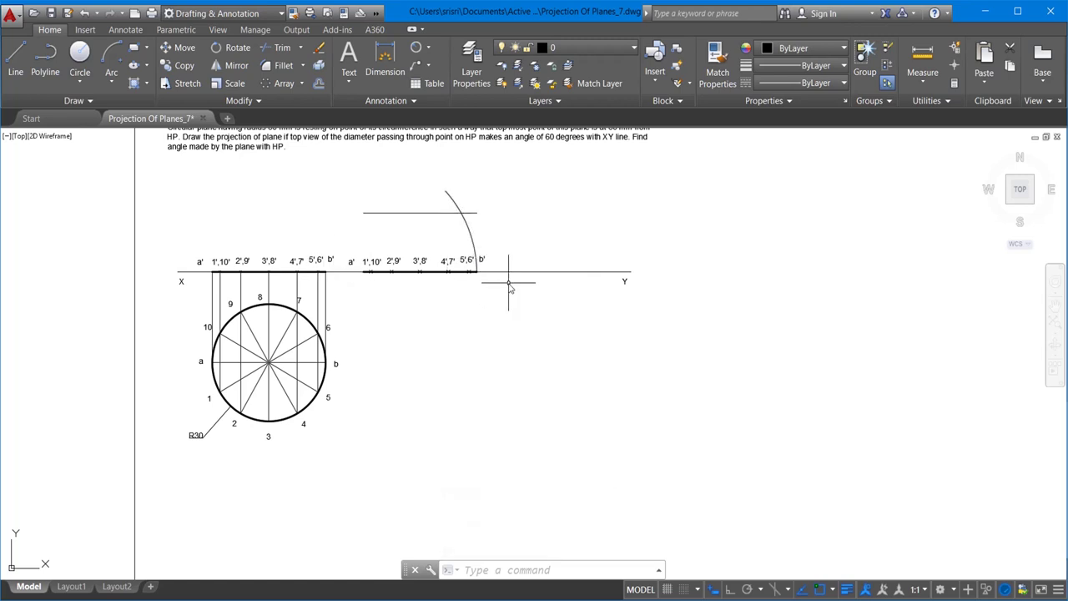
Rotate the copied front view with its points and labels about a', using reference a'b', so b' lands where the arc meets the offset line
left_click(346, 232)
left_click(519, 294)
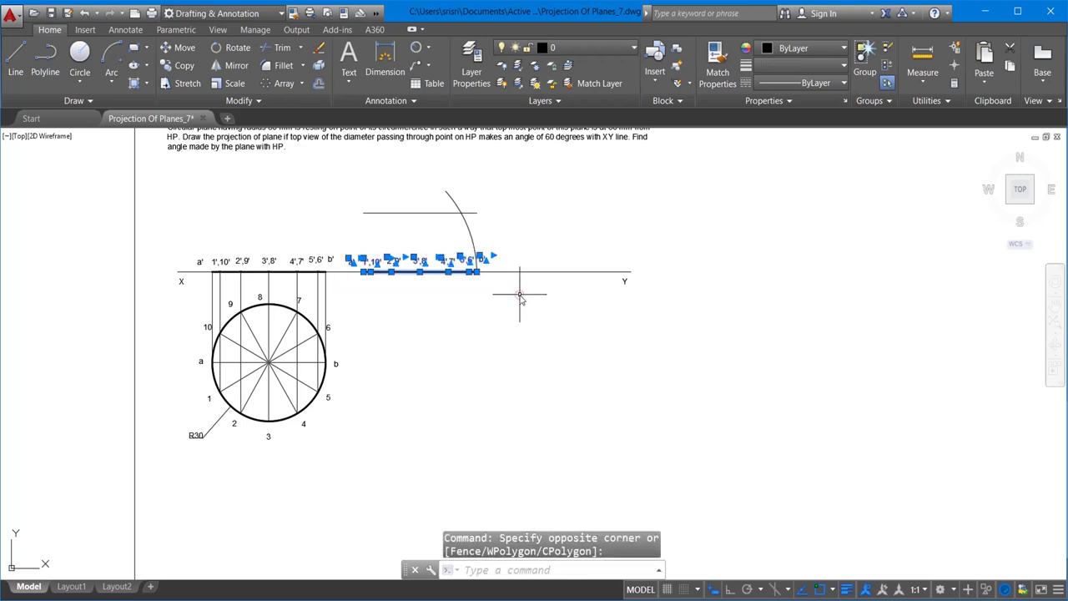
left_click(233, 48)
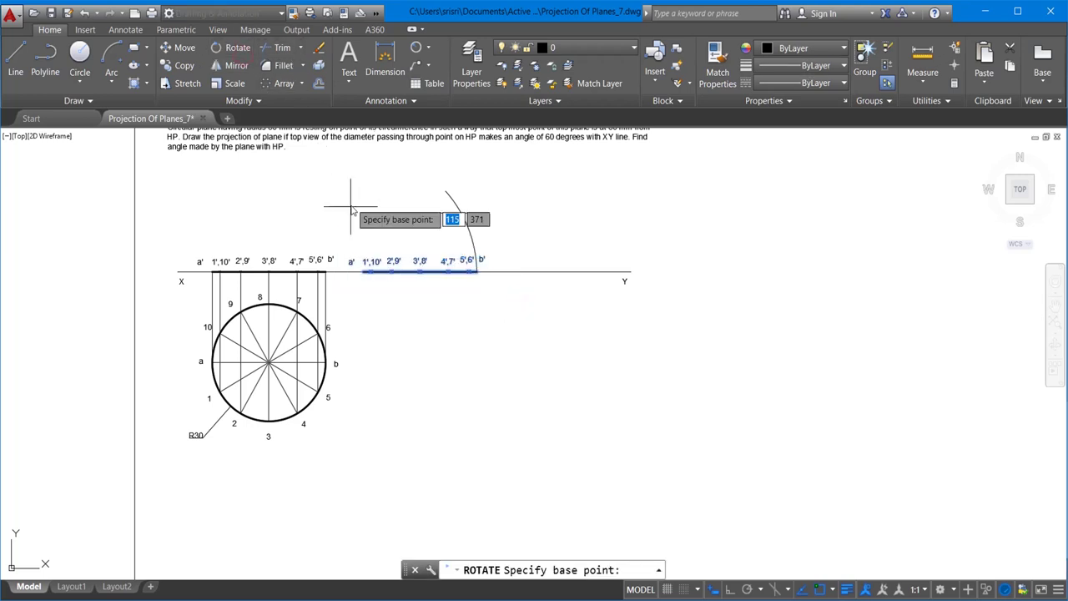
left_click(363, 272)
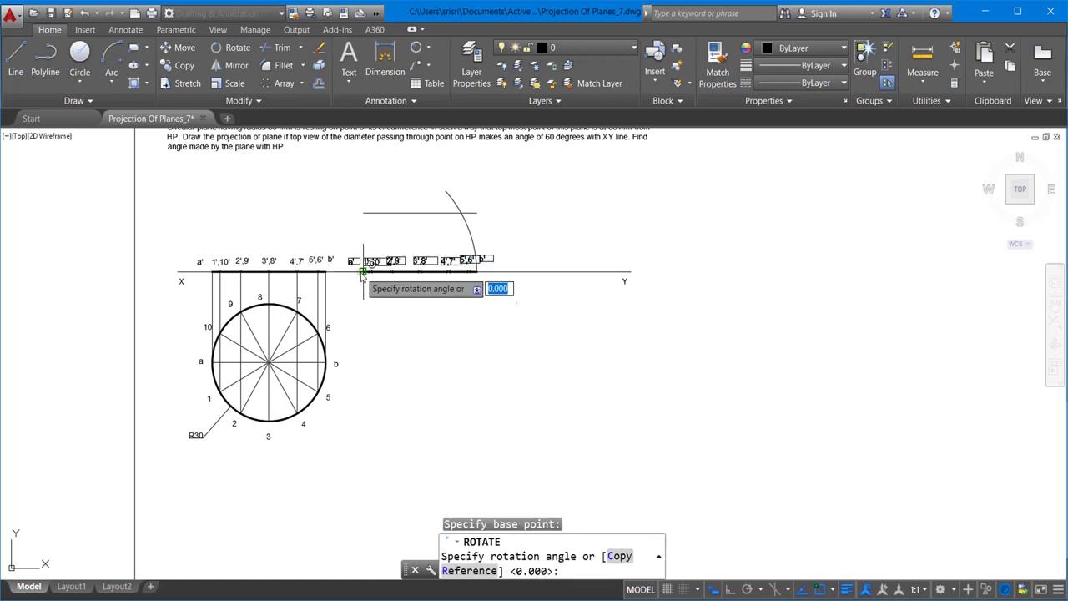
left_click(469, 571)
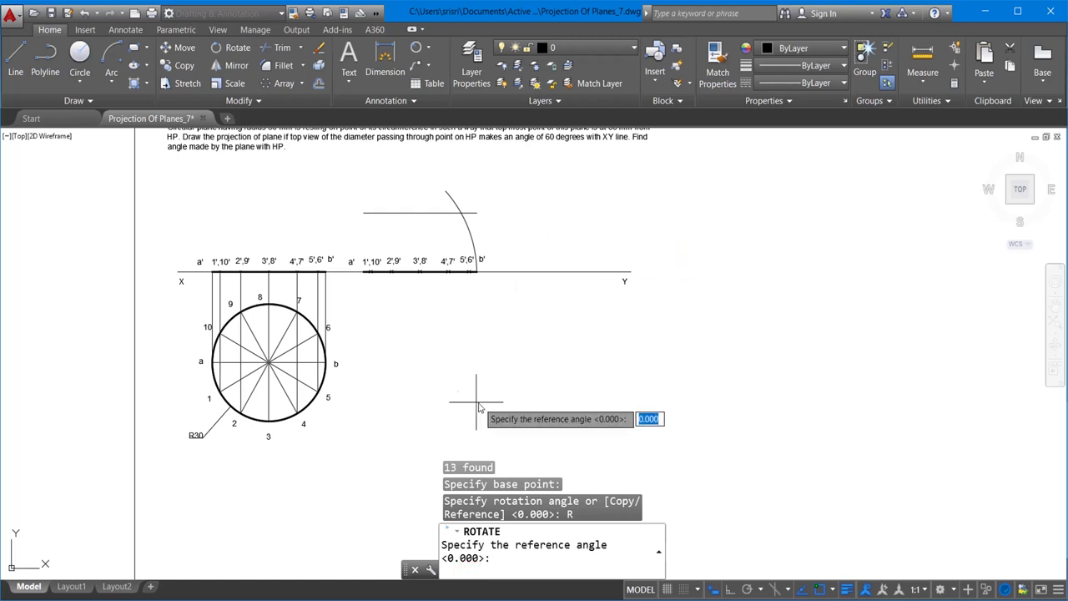
left_click(363, 272)
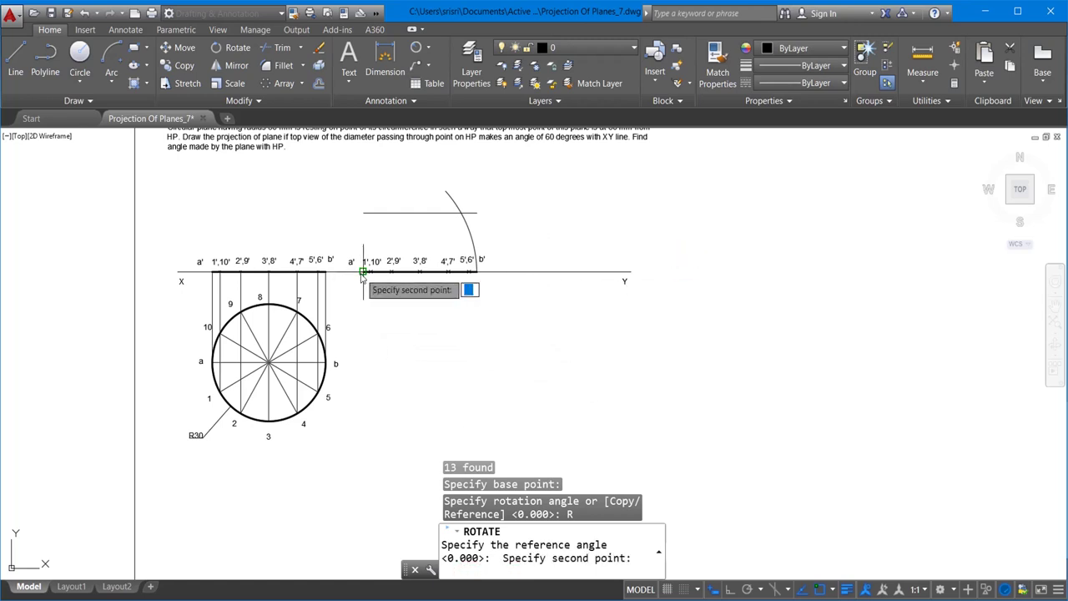
left_click(476, 272)
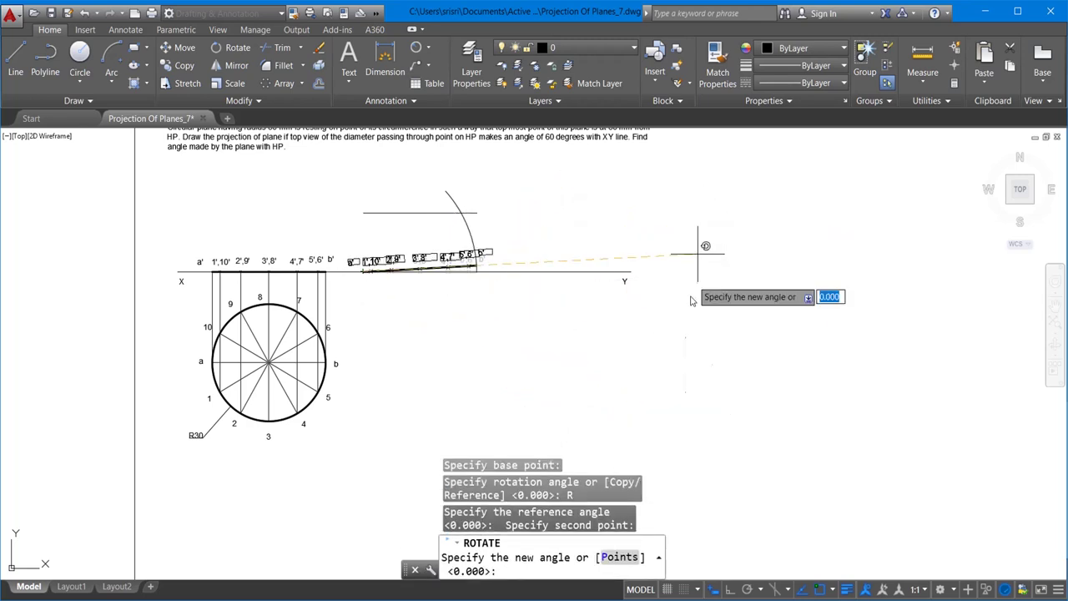
left_click(617, 556)
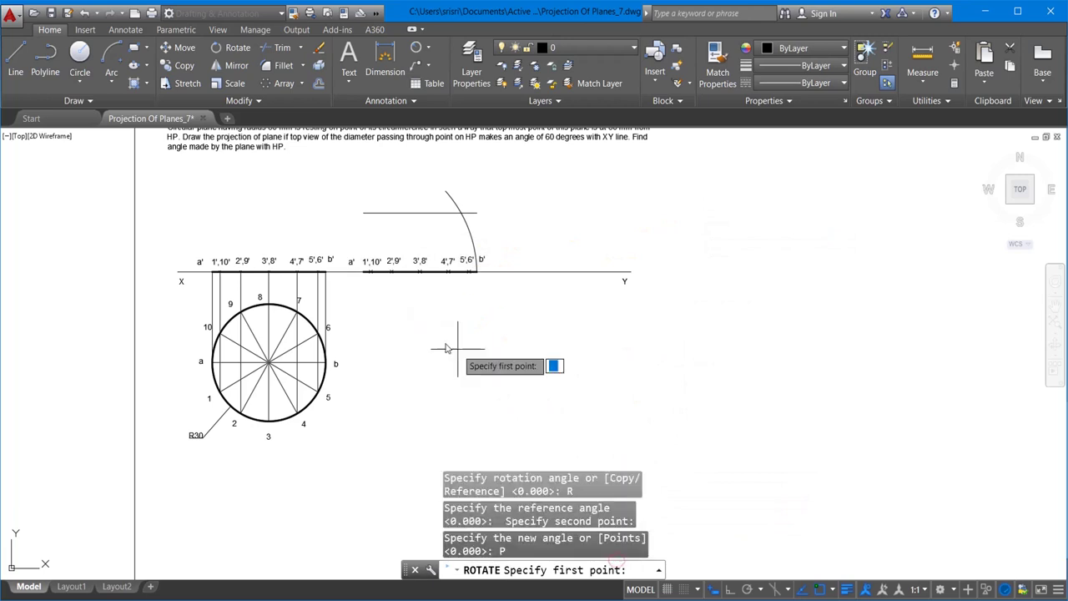
left_click(363, 271)
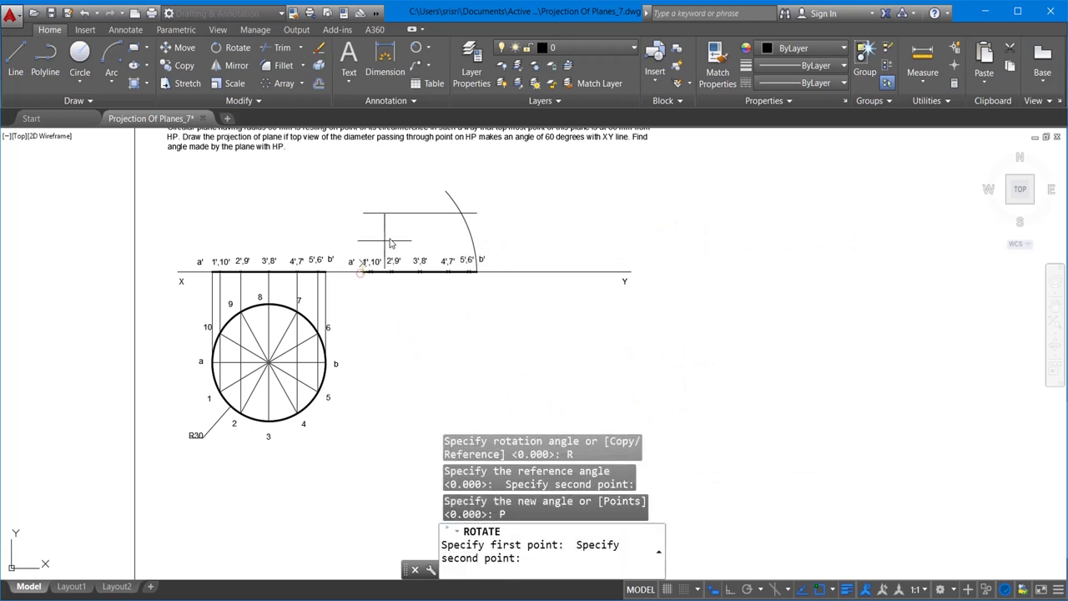
left_click(461, 213)
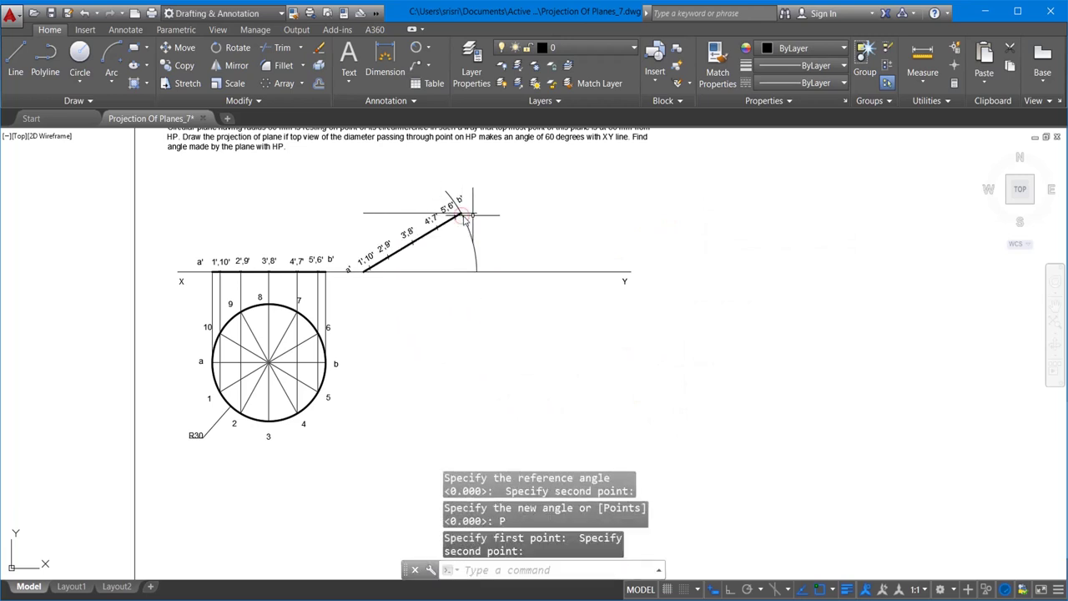
key("Escape")
Match the properties of the first front view's b' label onto all labels of the tilted view, from a' to b'
scroll(533, 215, "up", 2)
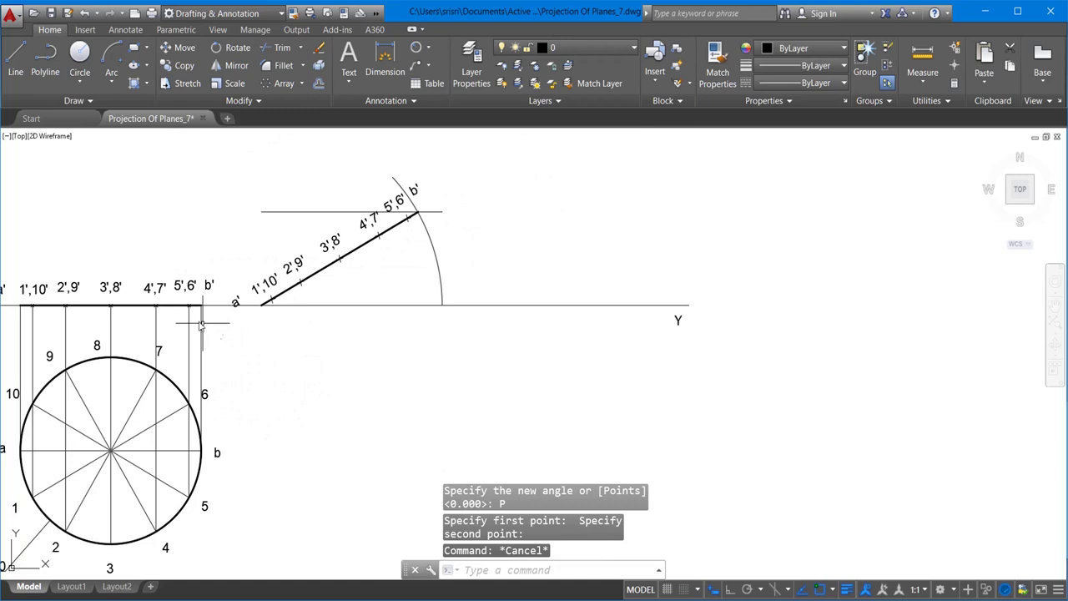
left_click(208, 285)
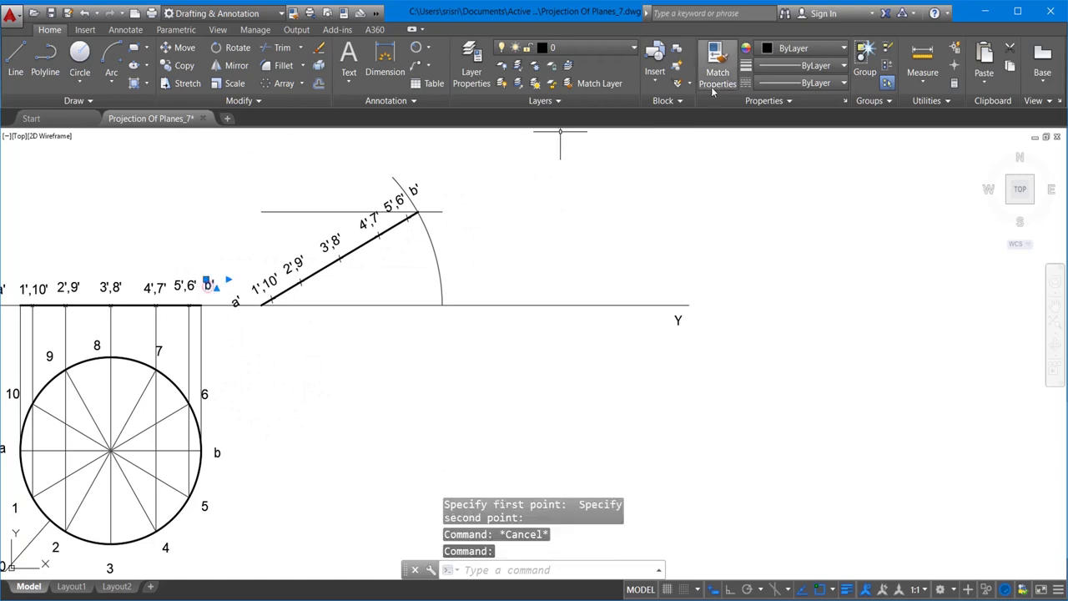
left_click(715, 84)
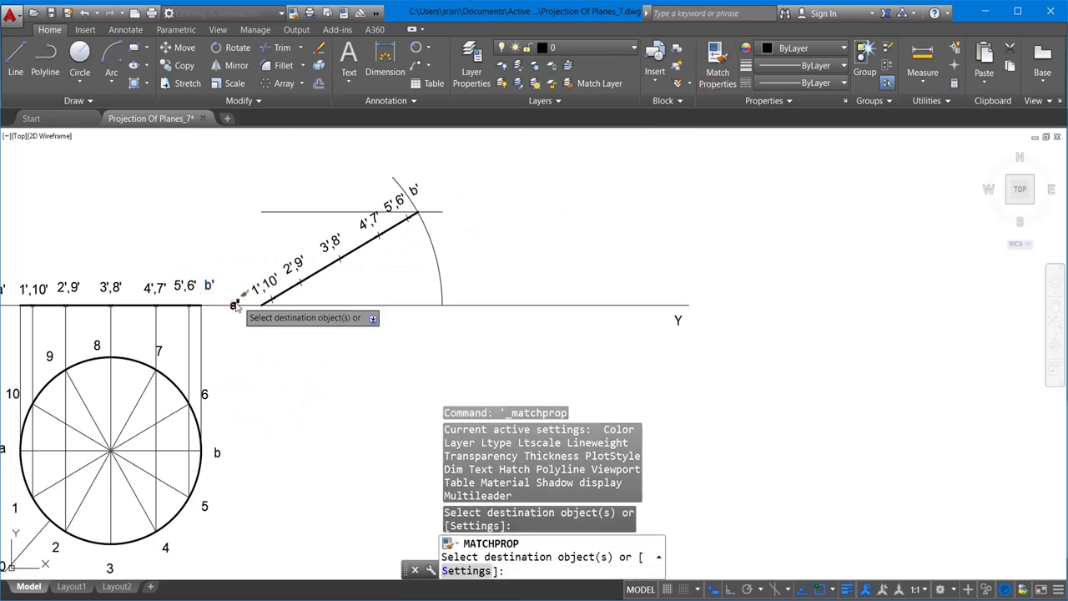
left_click(257, 290)
left_click(292, 267)
left_click(332, 241)
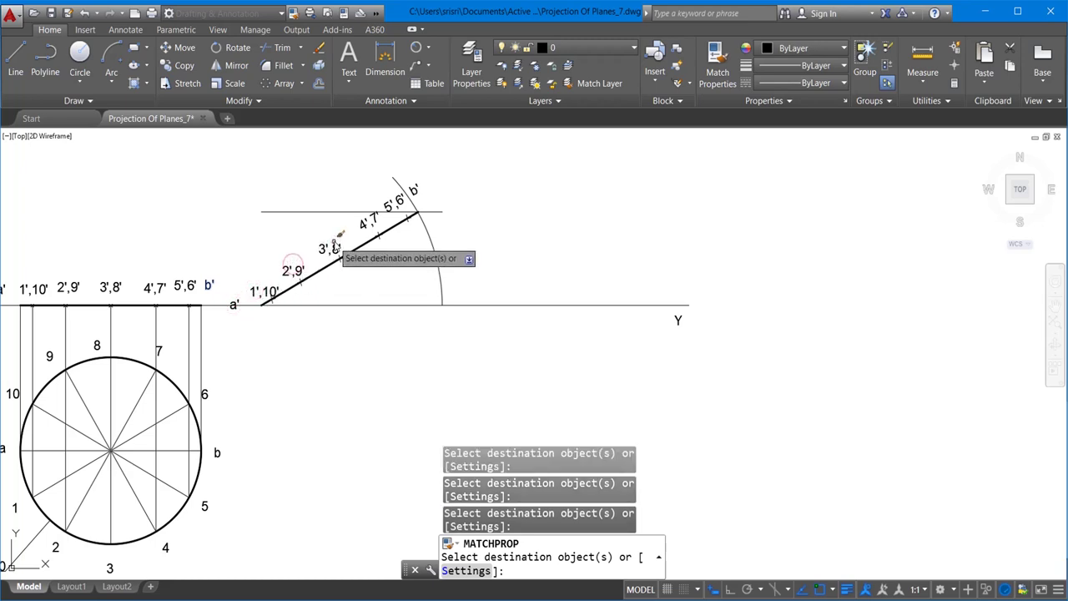
left_click(377, 222)
left_click(394, 206)
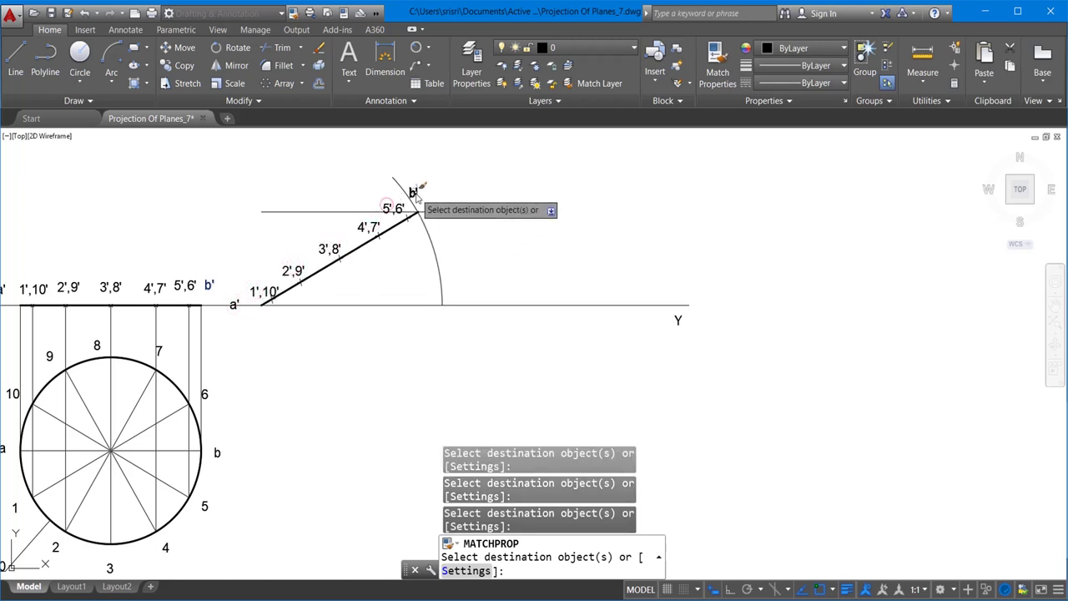
left_click(415, 191)
key("Escape")
Move the 5',6' label of the tilted front view slightly upward, clear of the offset line
left_click(393, 208)
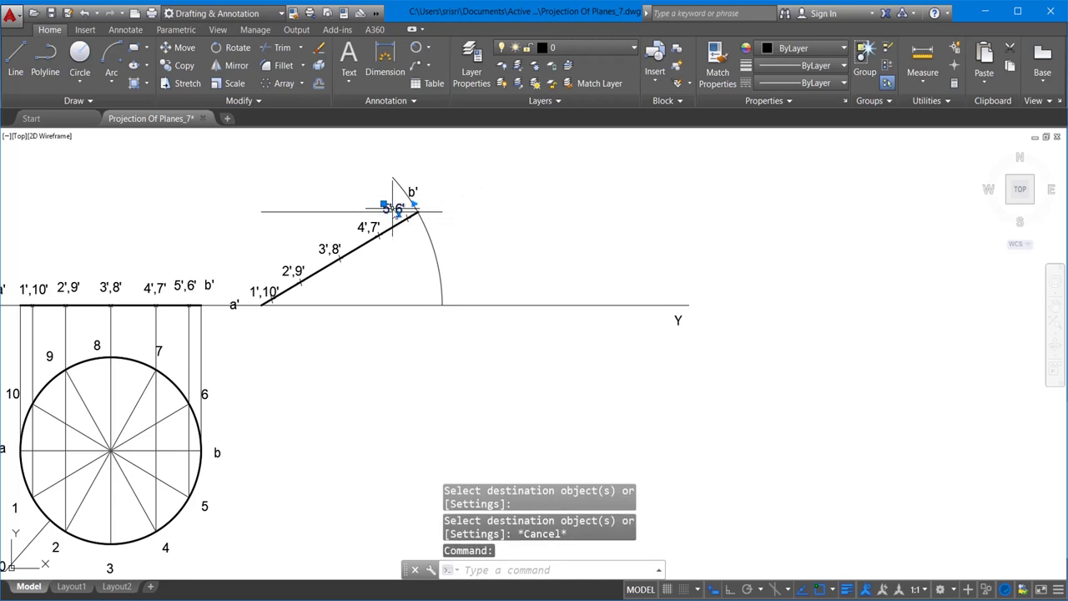
left_click(179, 49)
left_click(509, 220)
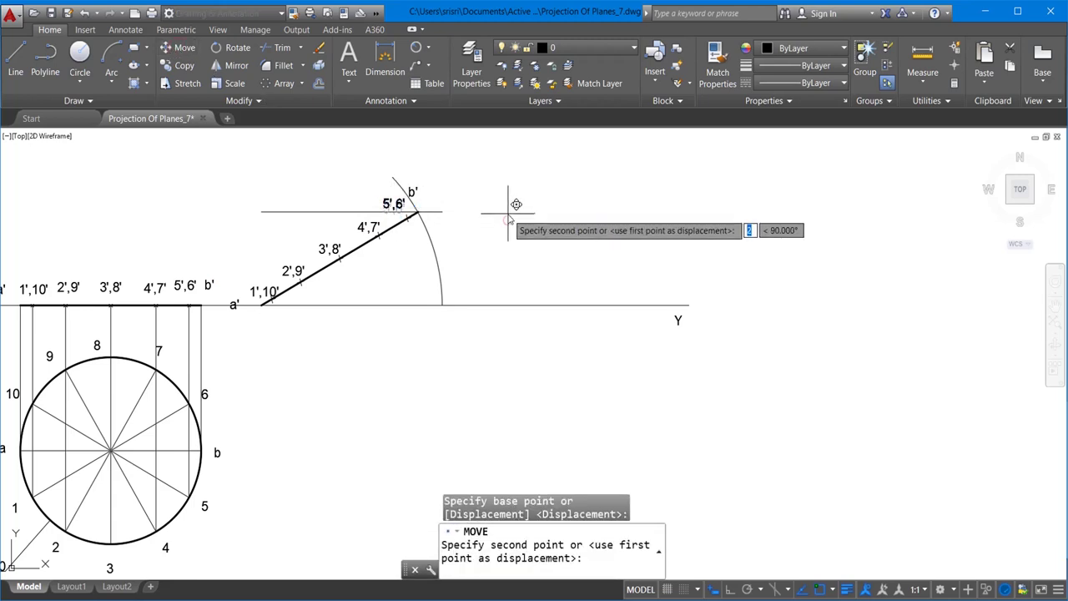
left_click(506, 212)
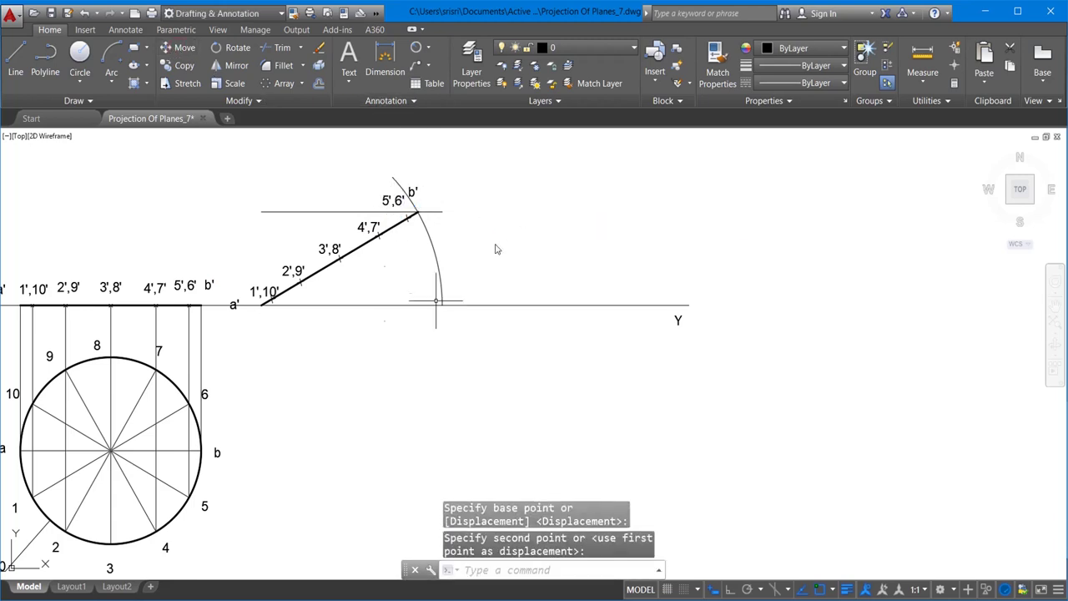
Add an angular dimension between the tilted front view line and the XY line
left_click(433, 49)
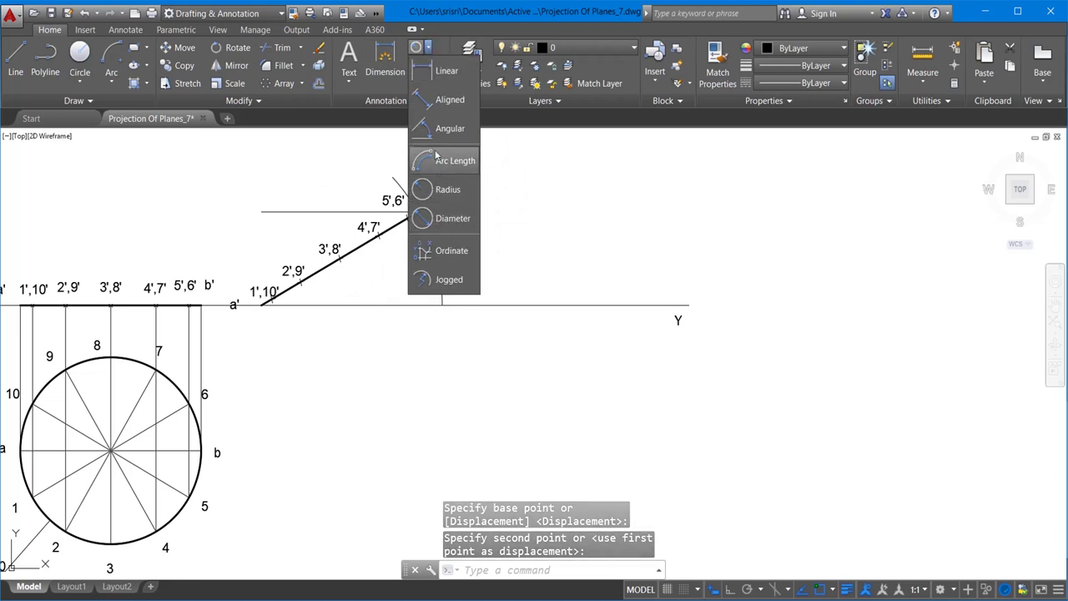
left_click(424, 127)
left_click(353, 251)
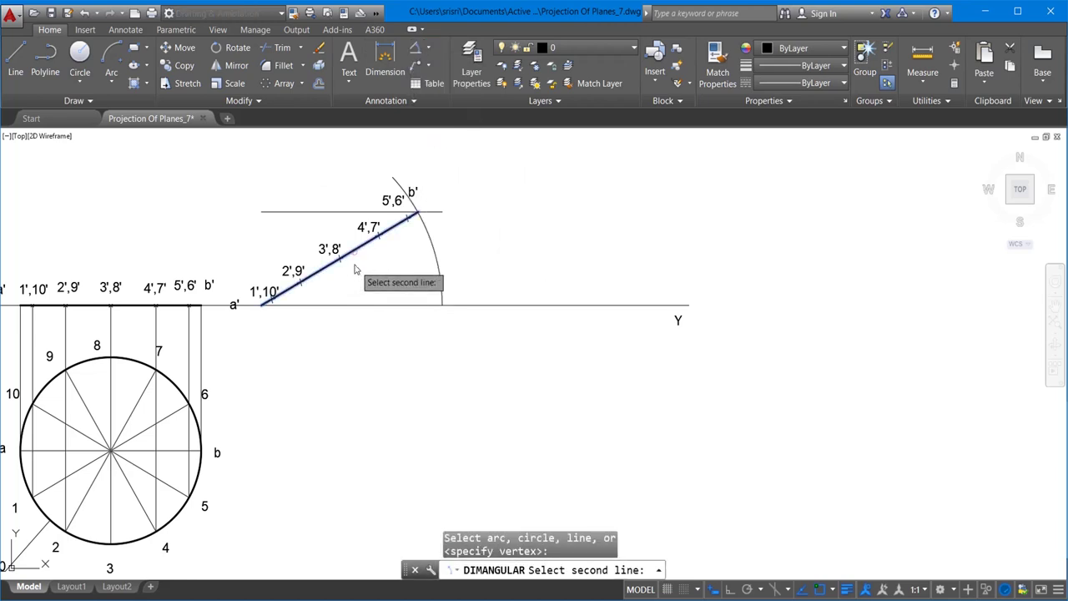
left_click(374, 306)
left_click(380, 291)
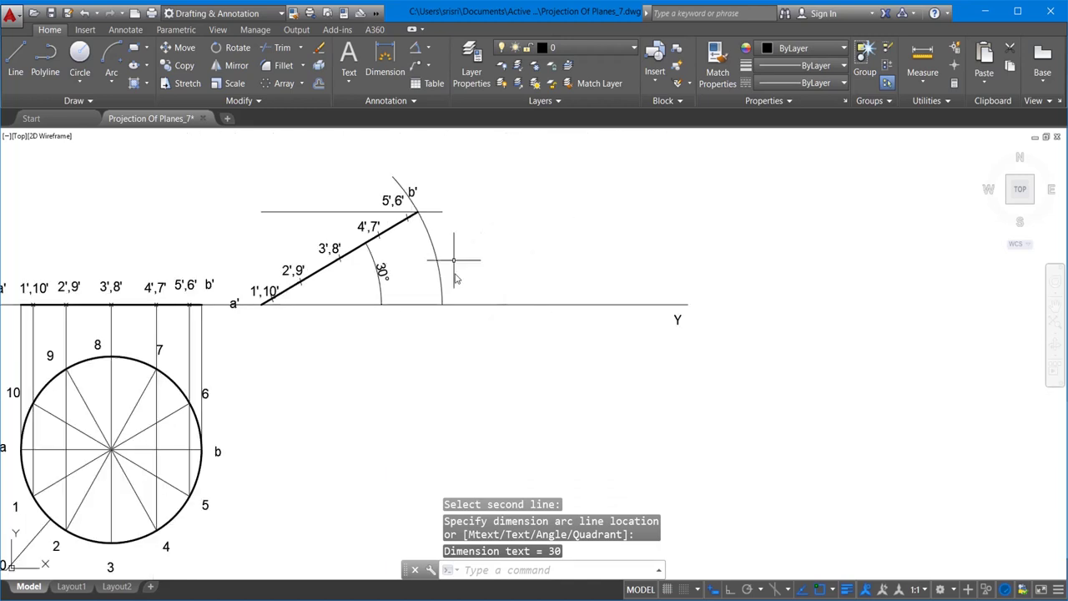
Add a vertical linear dimension from the offset line's outer end down to XY, placed just outside the arc
left_click(427, 48)
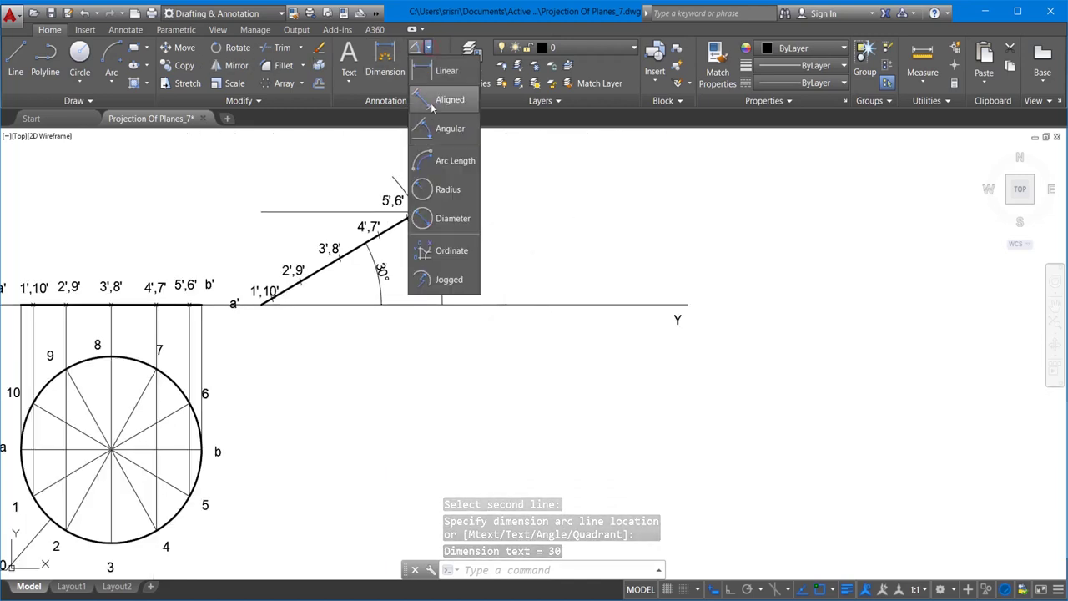
left_click(447, 71)
left_click(443, 215)
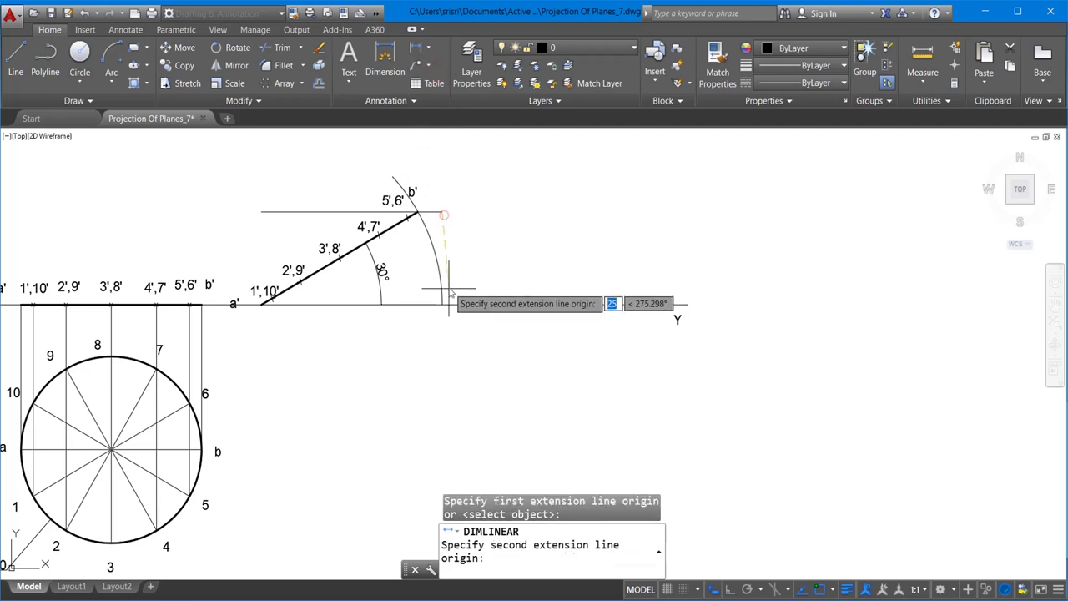
left_click(443, 306)
left_click(462, 259)
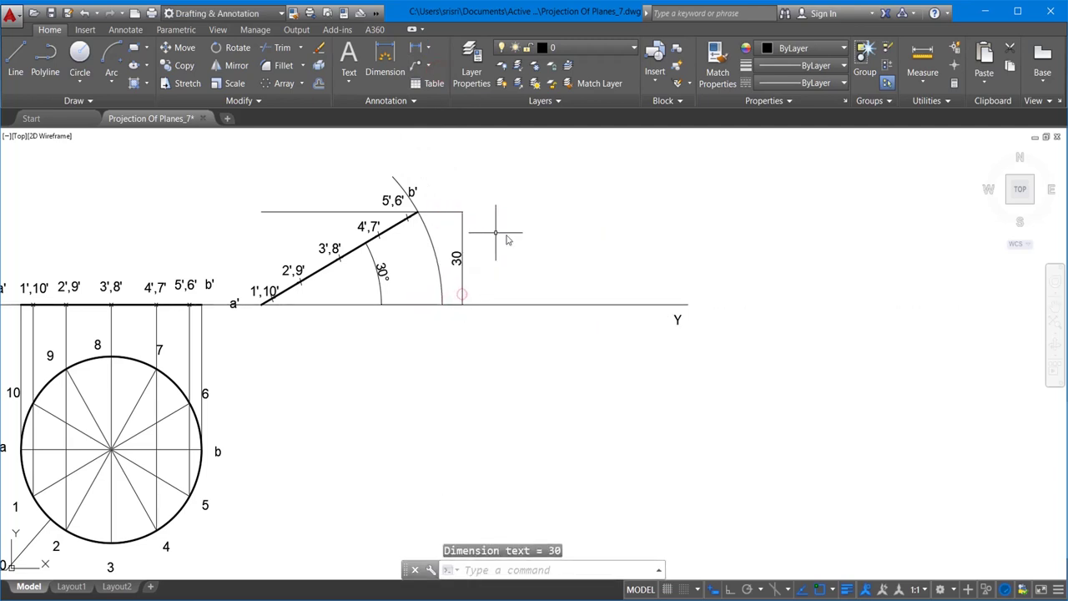
key("Escape")
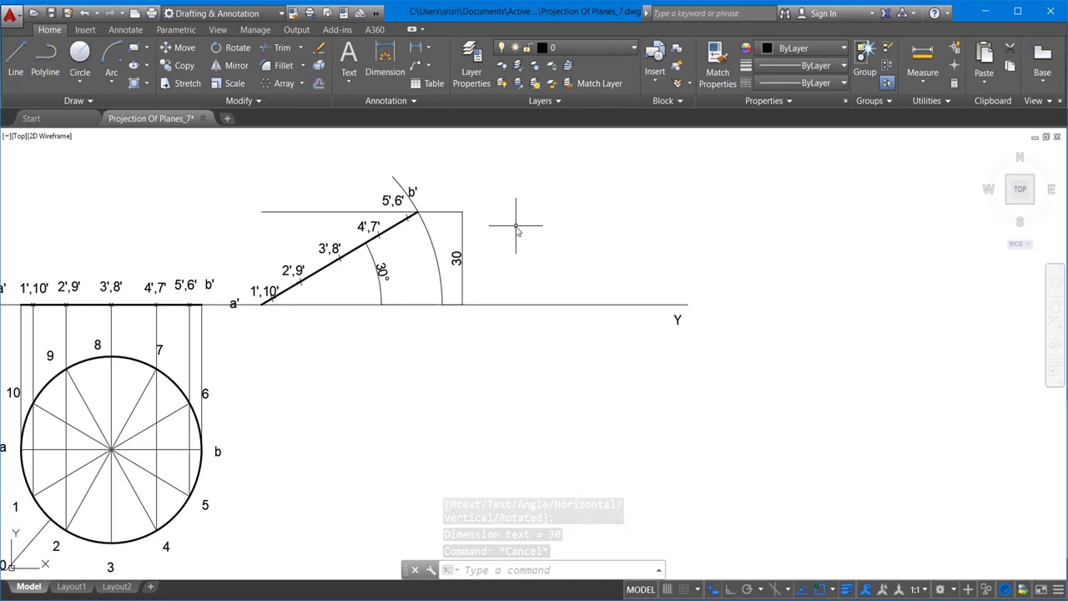
With Ortho on, draw a horizontal projector from point 8 of the circle rightward past the tilted front view
scroll(516, 225, "down", 2)
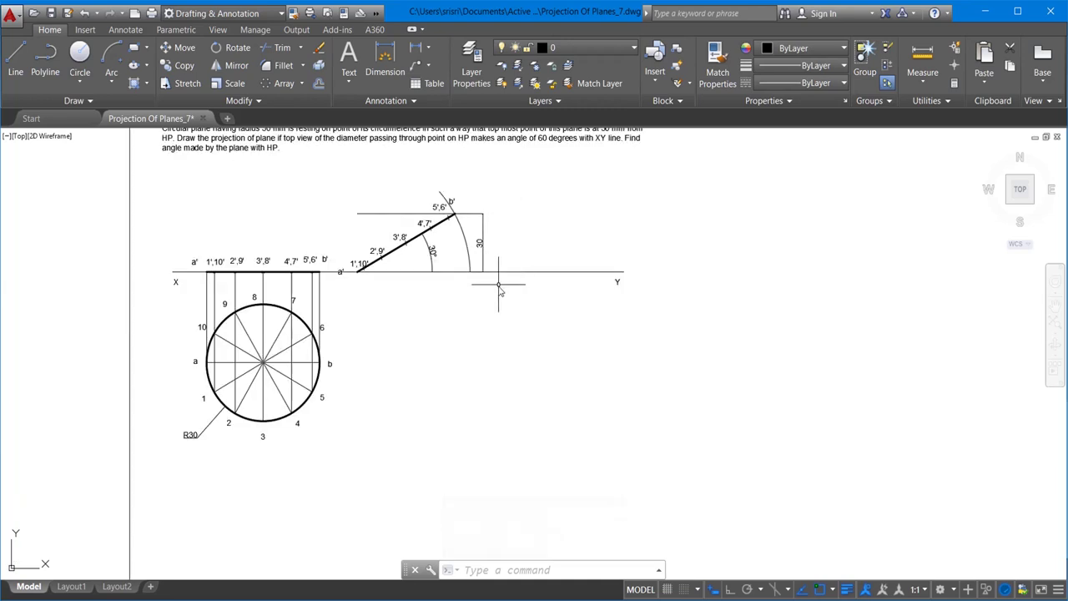
left_click(15, 59)
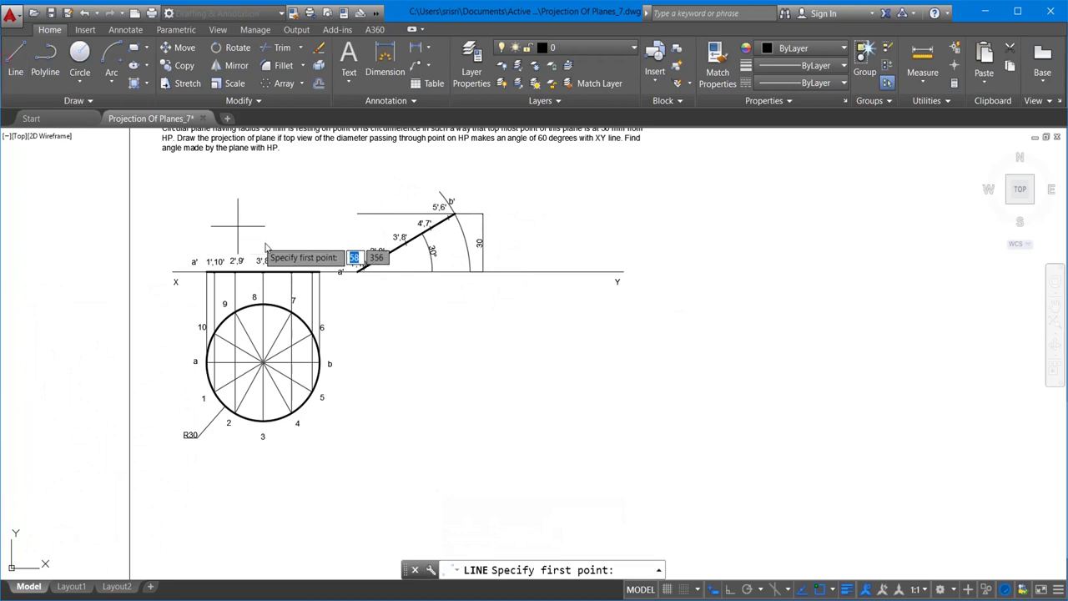
left_click(264, 305)
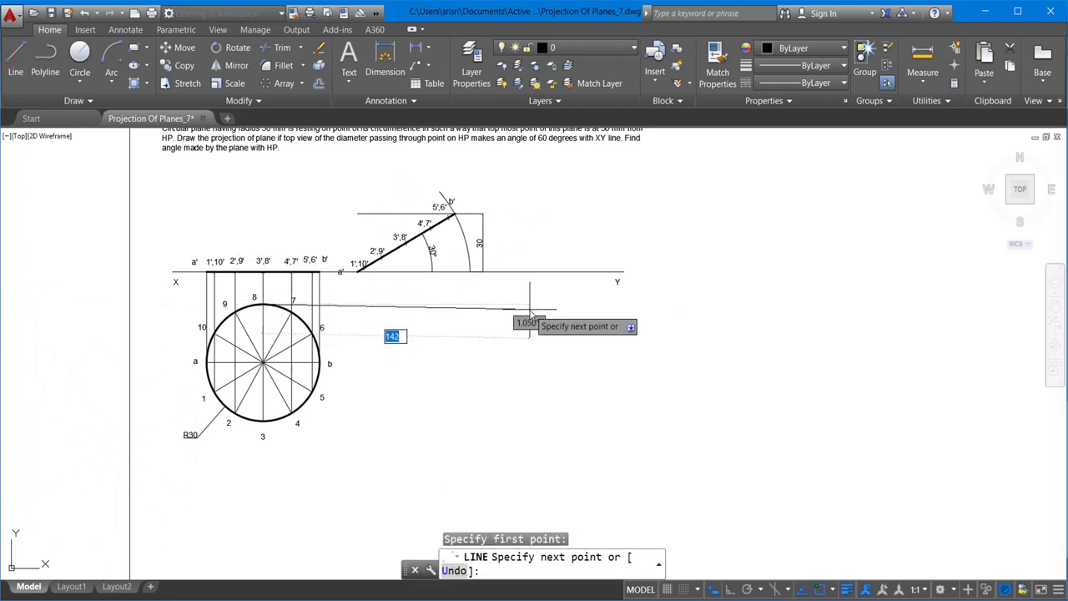
key("alt+Tab")
key("alt+Tab")
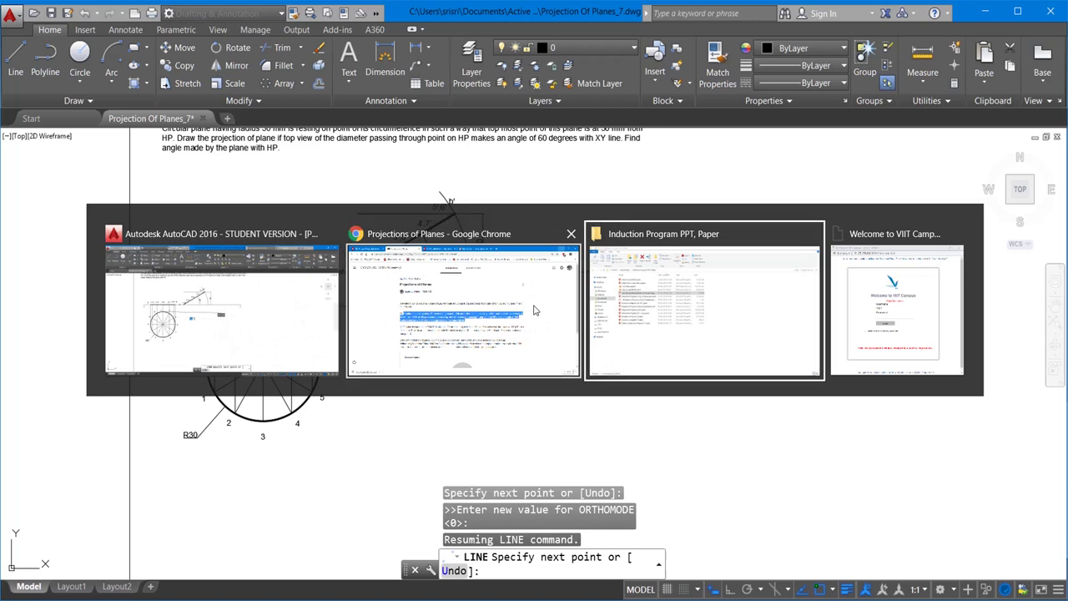
key("alt+Tab")
key("alt+Tab")
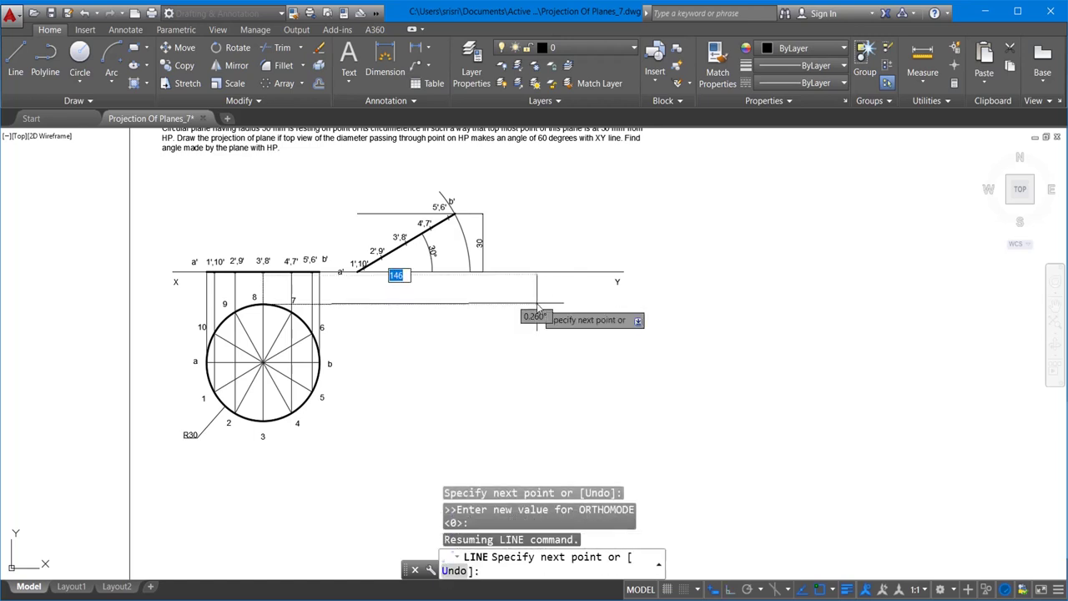
key("F8")
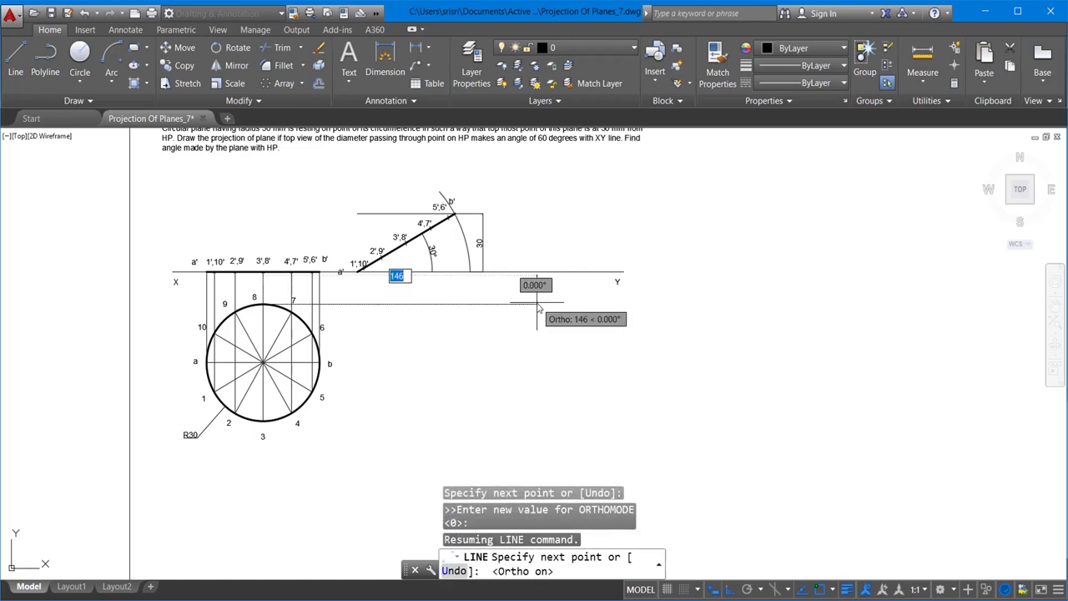
left_click(564, 303)
key("Escape")
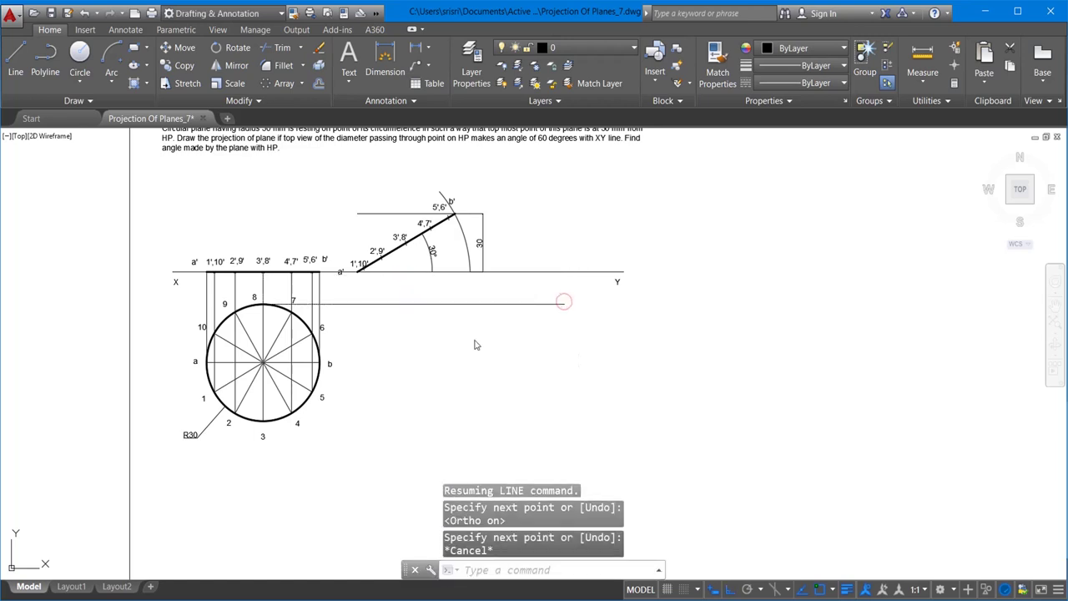
Draw horizontal projectors from points 9 and 10 of the circle rightward past the tilted front view
key("Return")
left_click(236, 312)
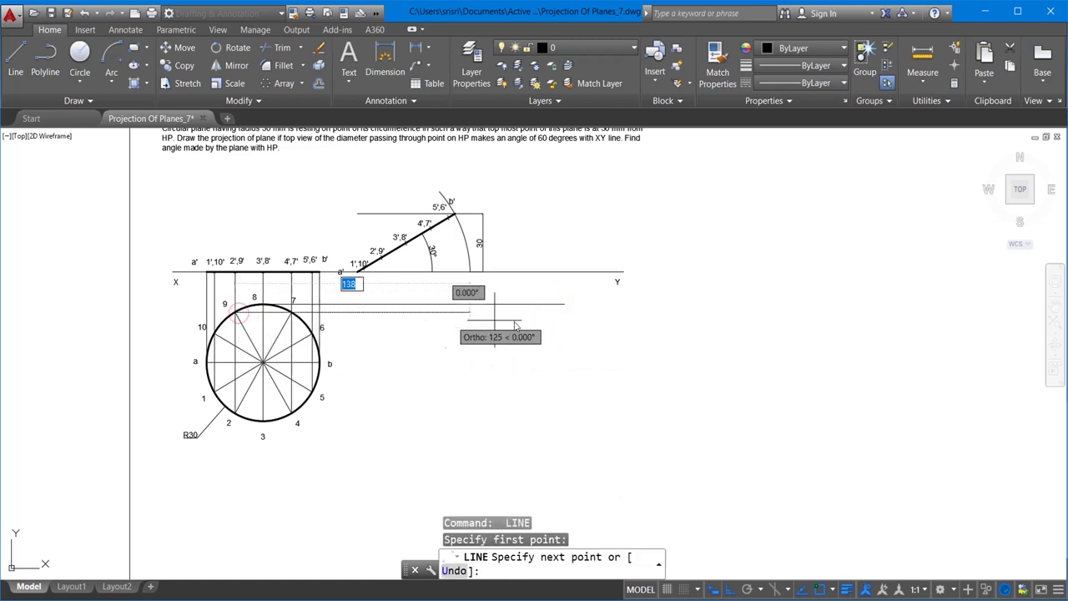
left_click(563, 317)
key("Escape")
key("Return")
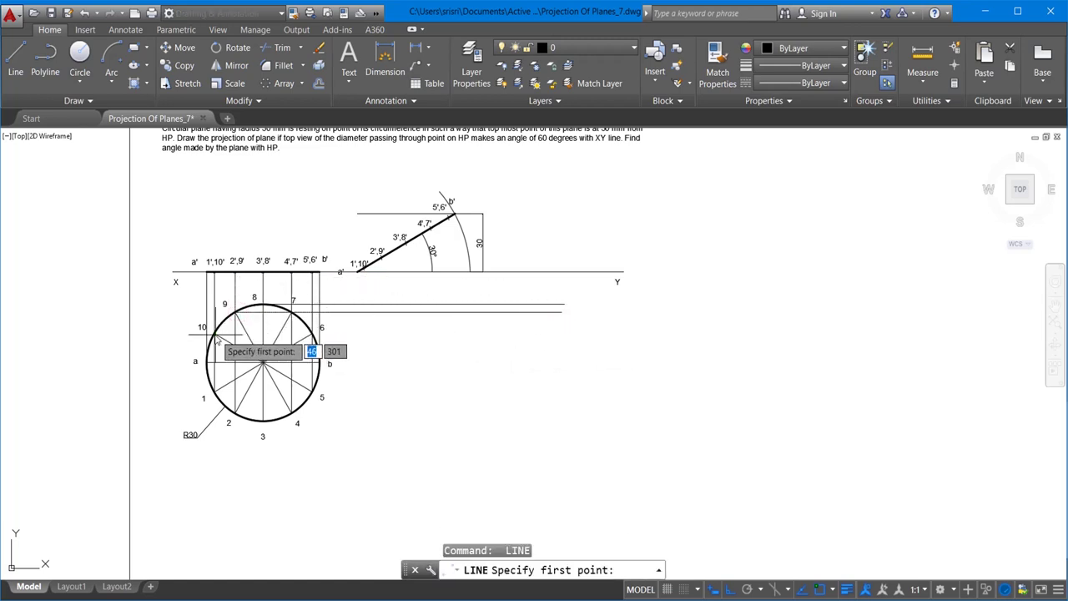
left_click(212, 334)
left_click(589, 342)
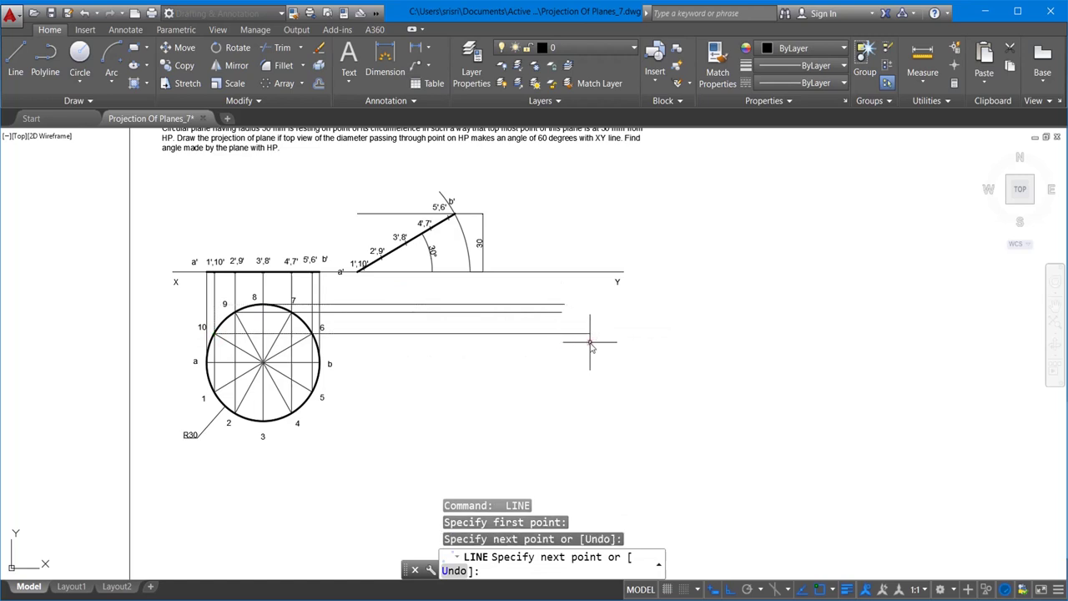
key("Escape")
Draw horizontal projectors from points b and 1 of the circle rightward past the tilted front view
key("Return")
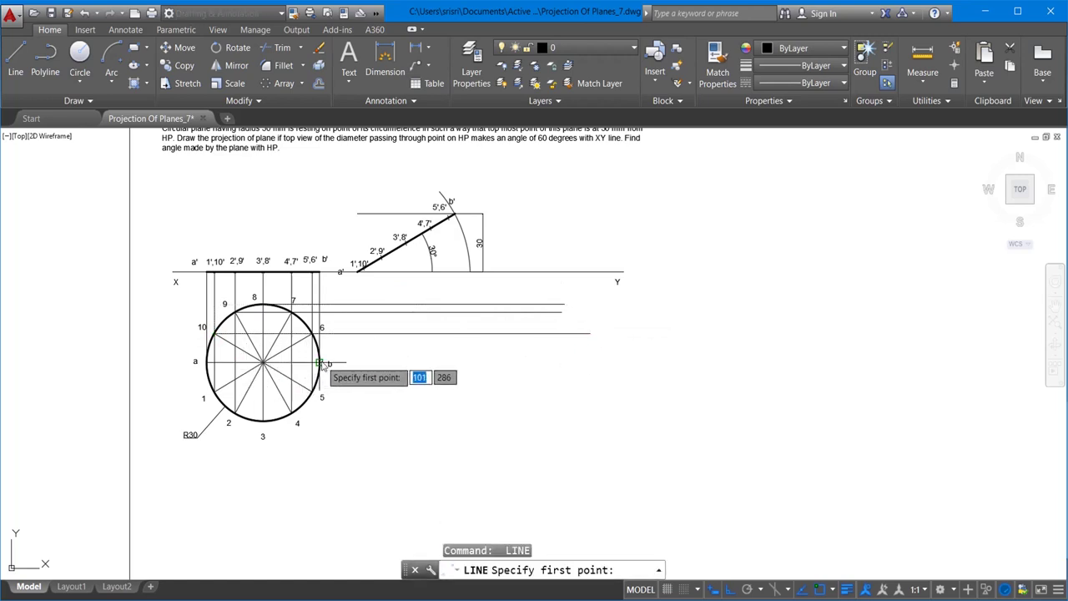
left_click(320, 364)
left_click(606, 364)
key("Escape")
key("Return")
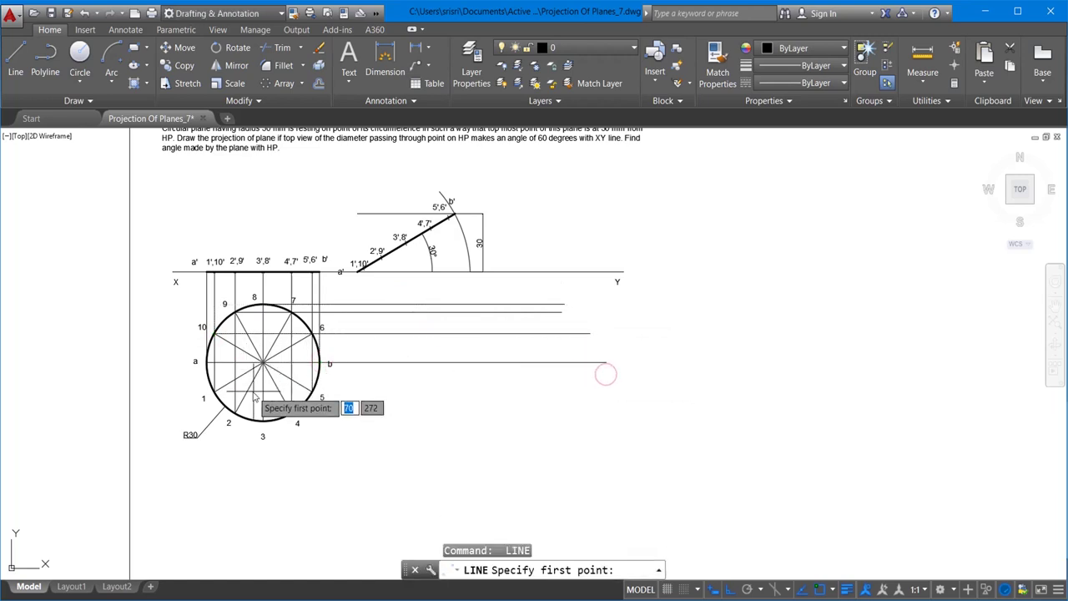
left_click(214, 391)
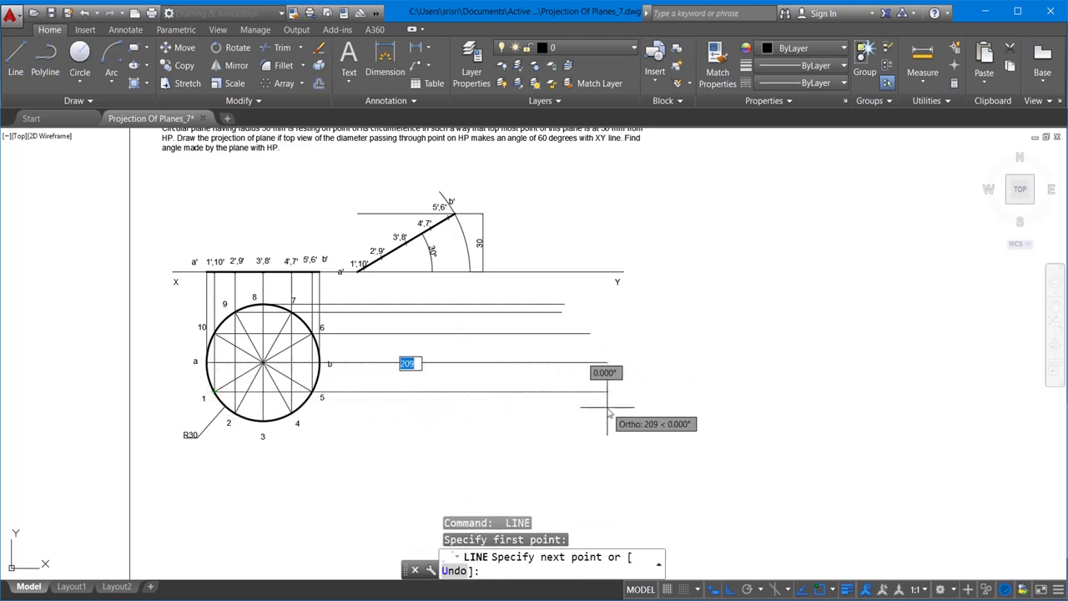
left_click(607, 407)
key("Escape")
Draw horizontal projectors from points 2 and 3 of the circle rightward past the tilted front view
key("Return")
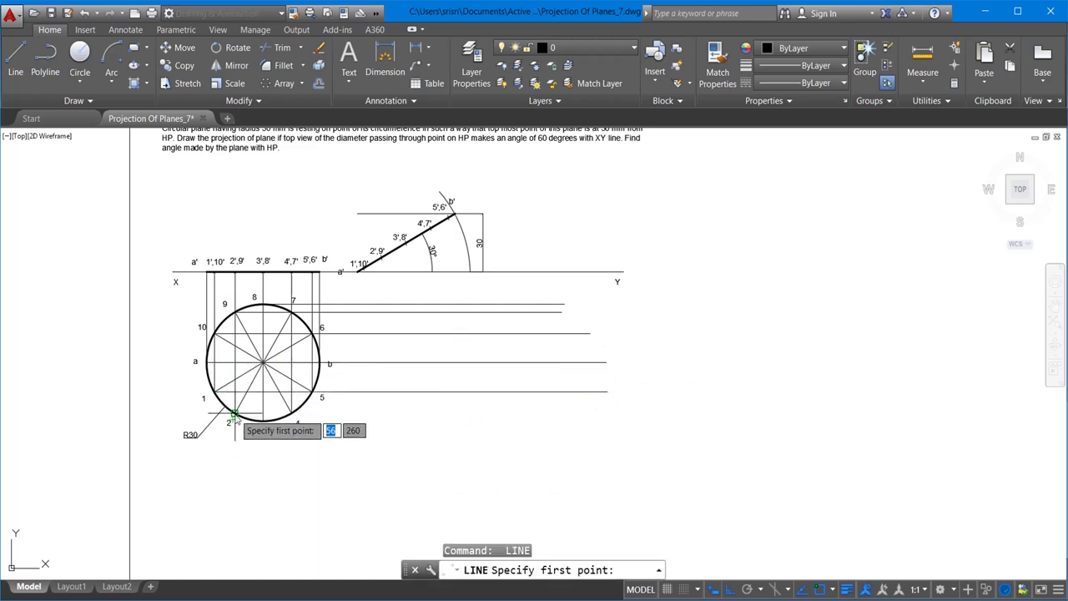
left_click(234, 411)
left_click(606, 411)
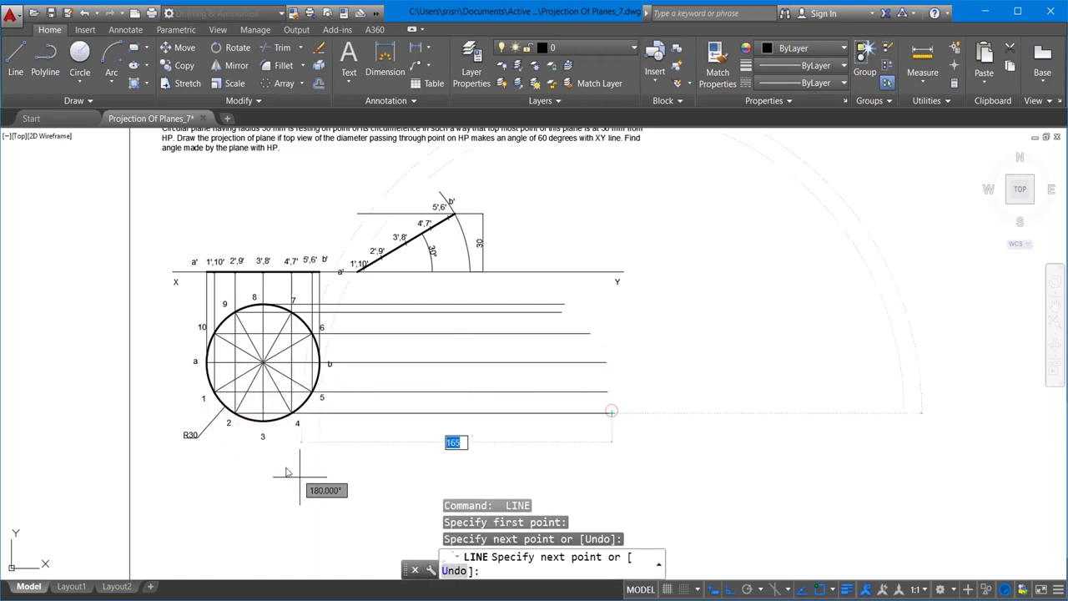
key("Escape")
scroll(251, 418, "up", 4)
key("Return")
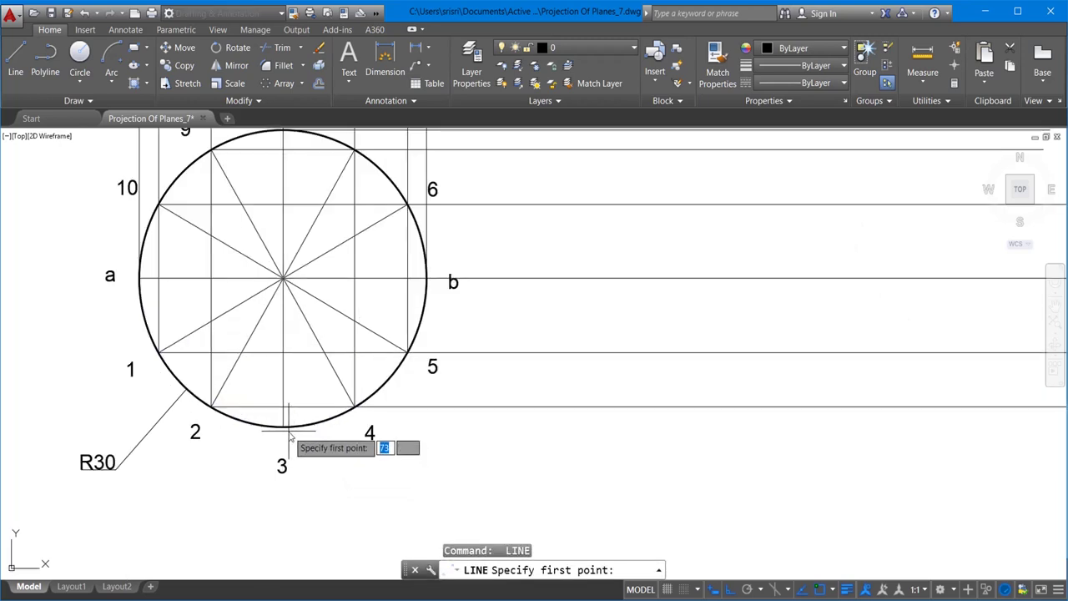
left_click(287, 430)
scroll(878, 443, "down", 2)
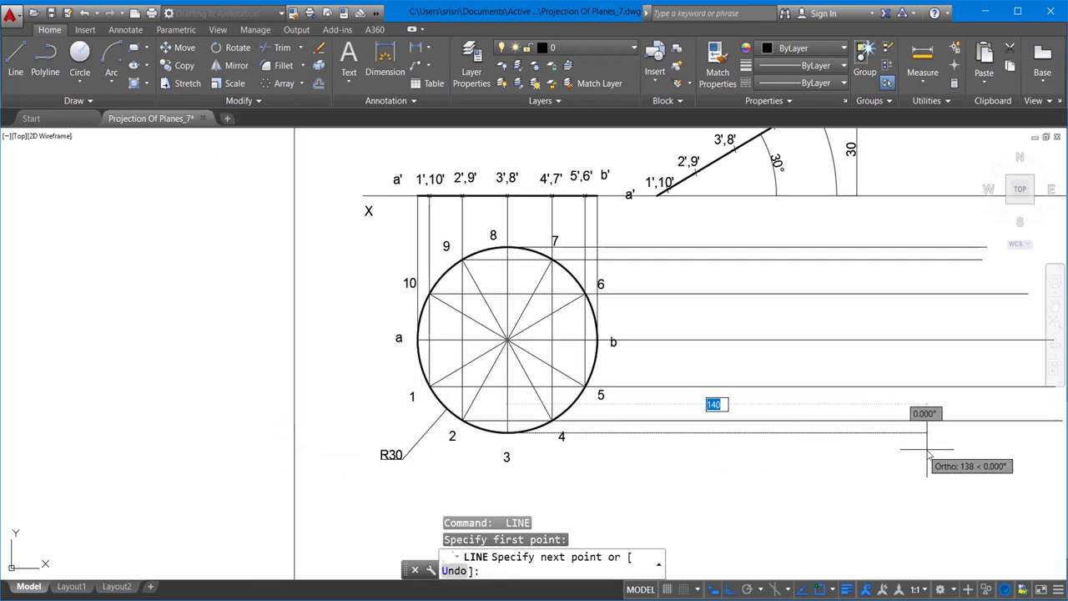
left_click(931, 451)
key("Escape")
Draw vertical projectors from a' and b' of the tilted front view down to the horizontal projector through b
middle_click_drag(662, 345, 517, 357)
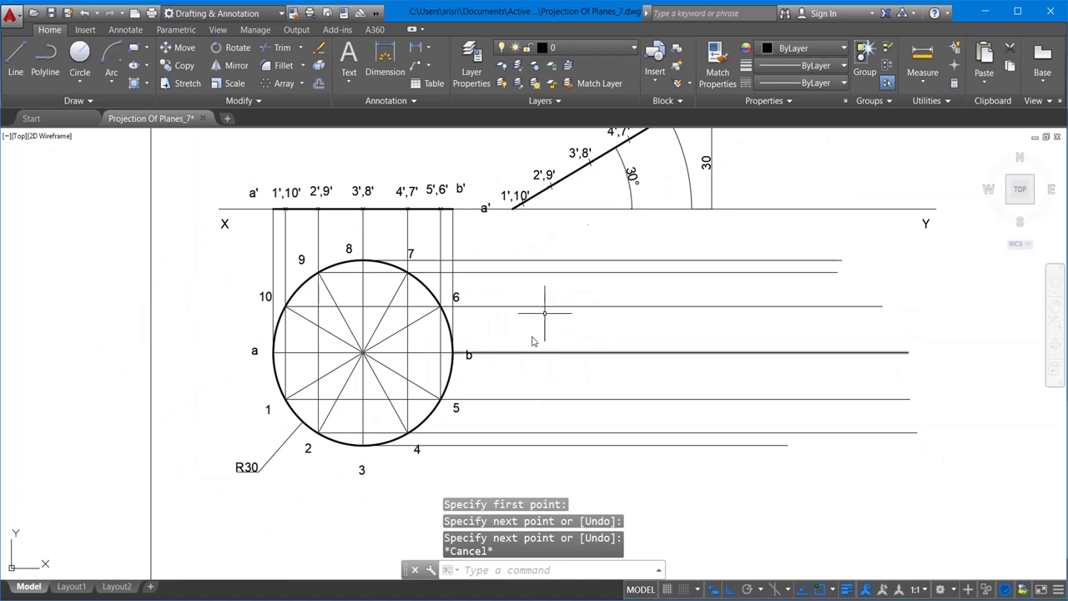
key("Return")
left_click(510, 209)
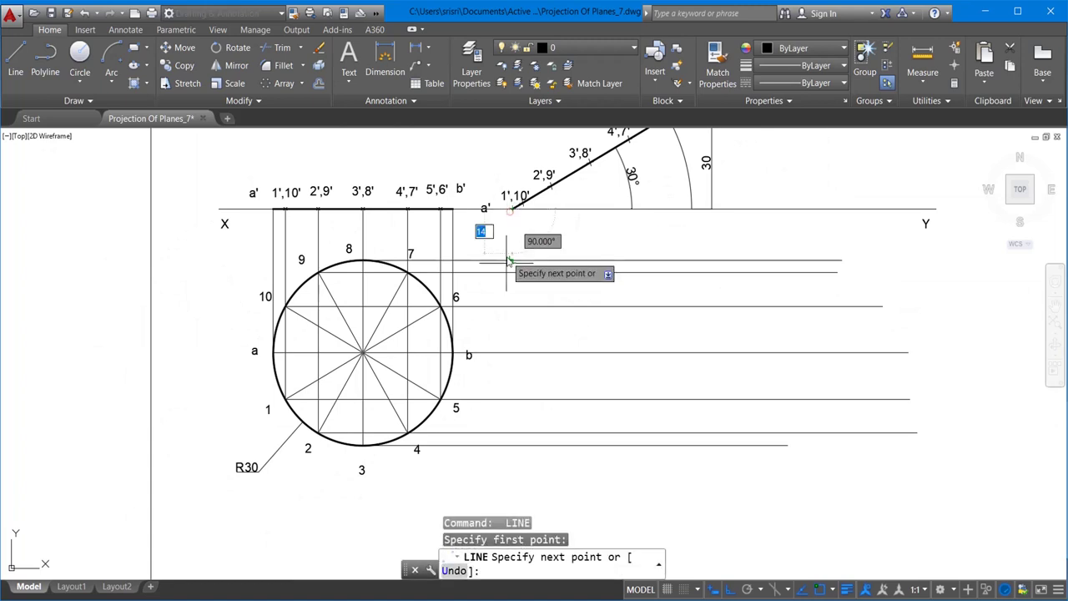
left_click(506, 353)
key("Escape")
scroll(499, 404, "down", 2)
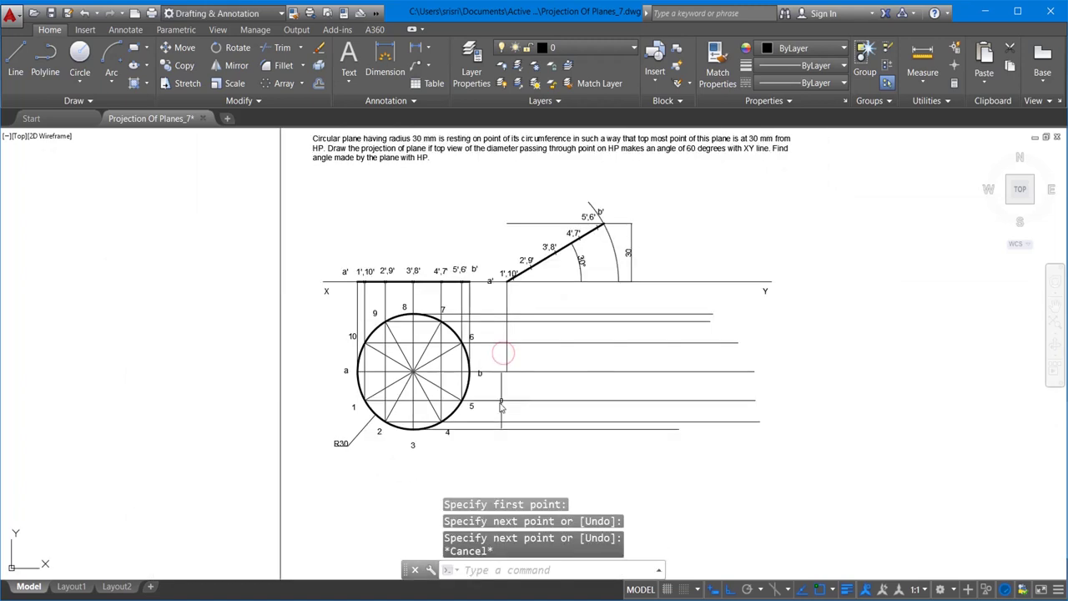
key("Return")
left_click(604, 223)
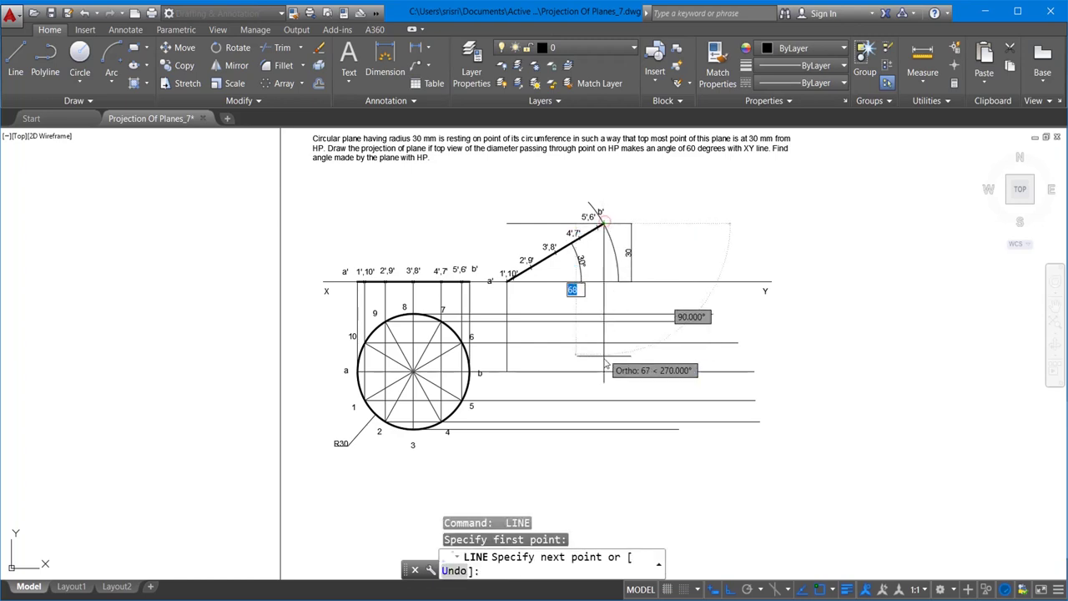
left_click(604, 369)
key("Escape")
key("Return")
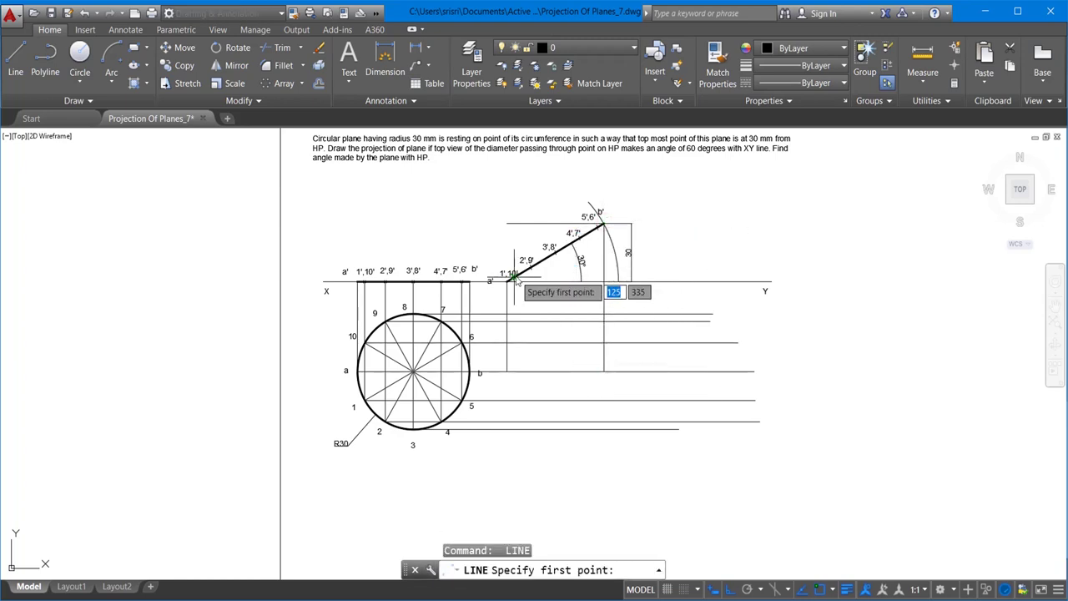
scroll(515, 277, "up", 2)
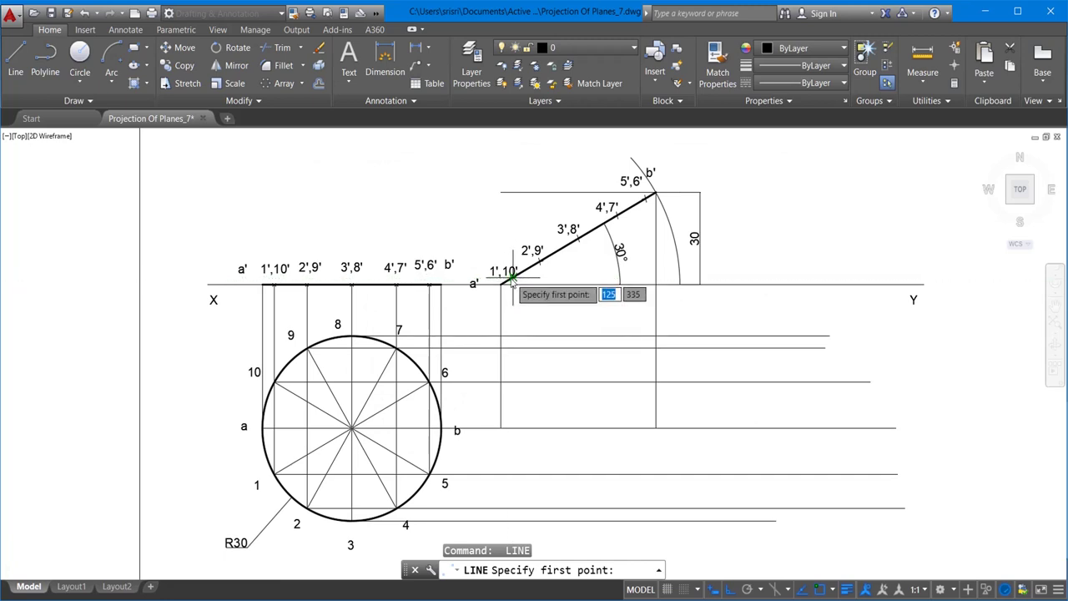
key("Escape")
Draw a vertical projector from 1',10' on the tilted line down through point 10's horizontal projector to point 1's
scroll(517, 293, "up", 3)
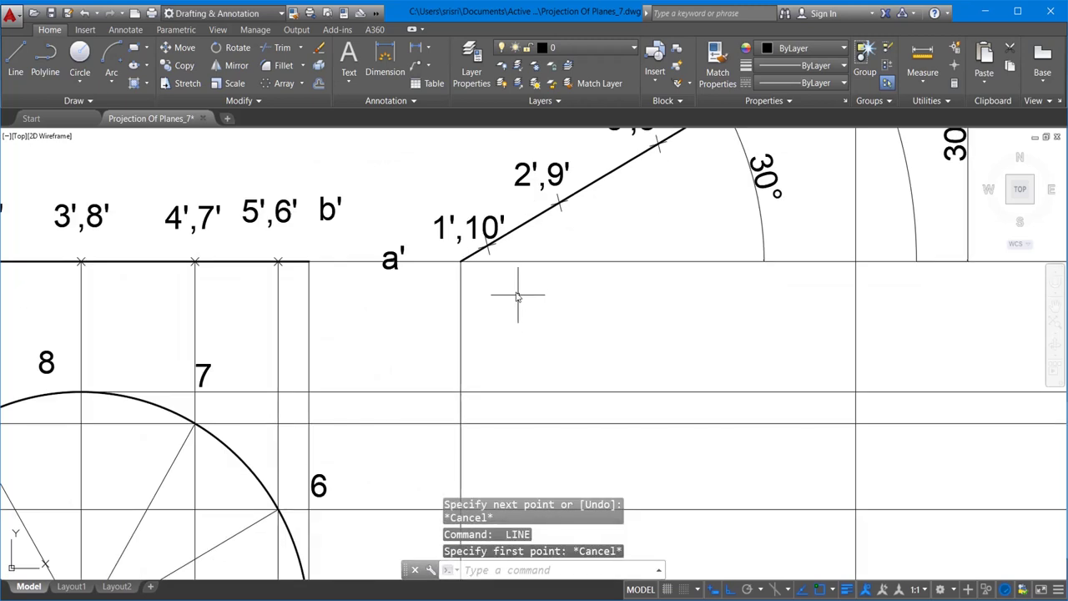
left_click(15, 60)
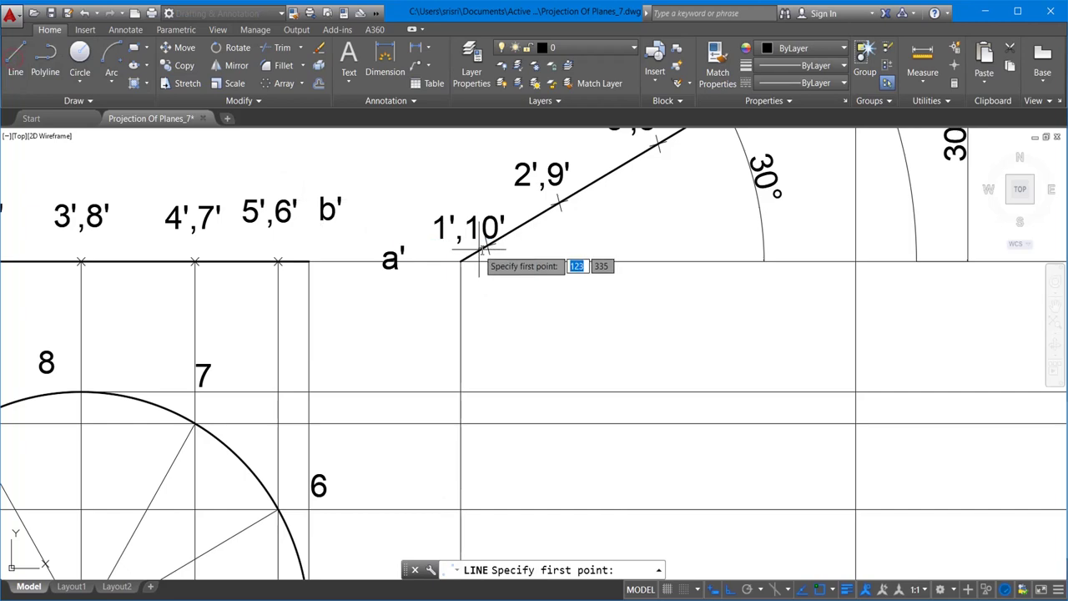
left_click(488, 246)
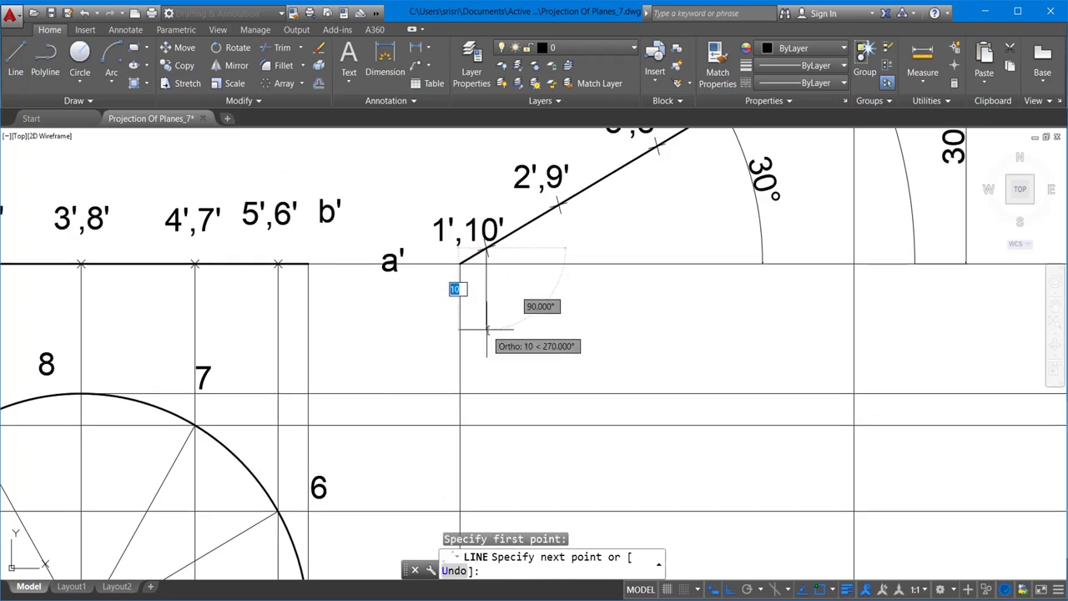
scroll(486, 351, "down", 2)
scroll(486, 374, "down", 2)
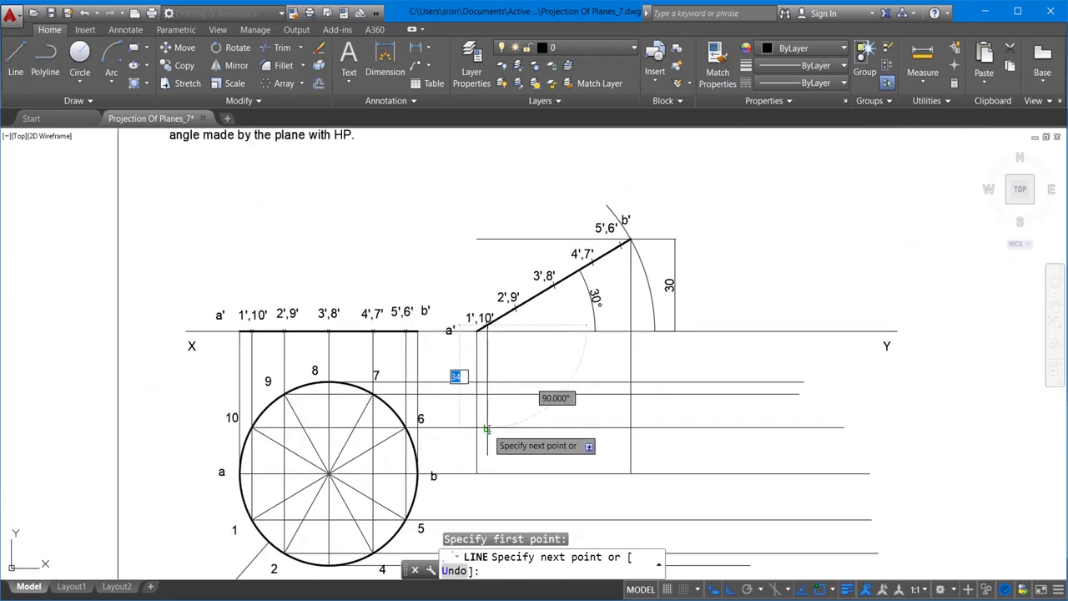
left_click(488, 430)
scroll(491, 434, "down", 2)
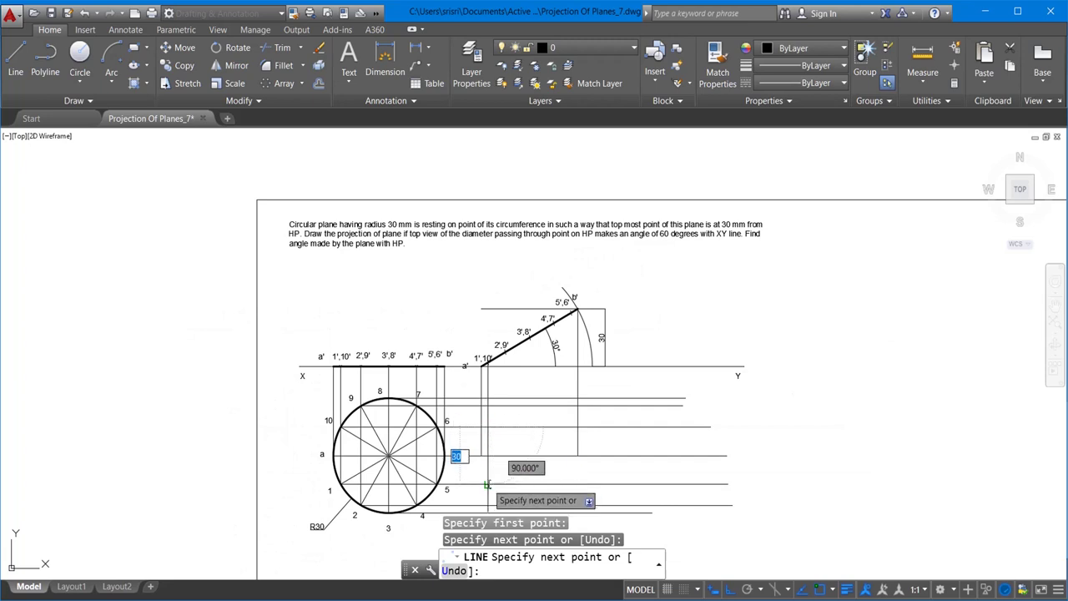
left_click(488, 482)
key("Escape")
Draw a vertical projector from 2',9' on the tilted line down through point 9's horizontal projector to point 2's
key("Return")
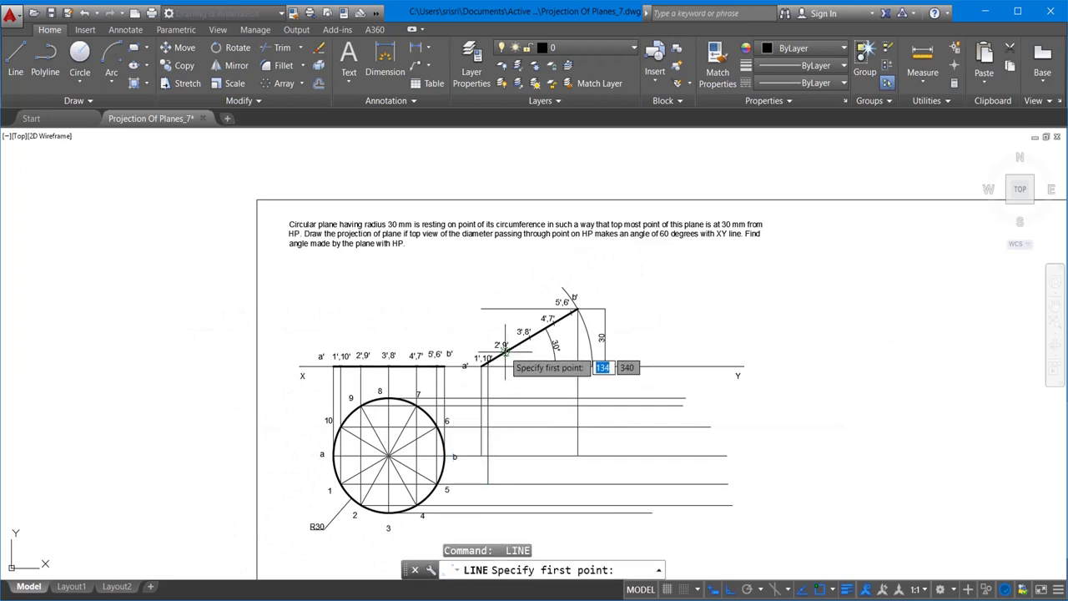
left_click(504, 353)
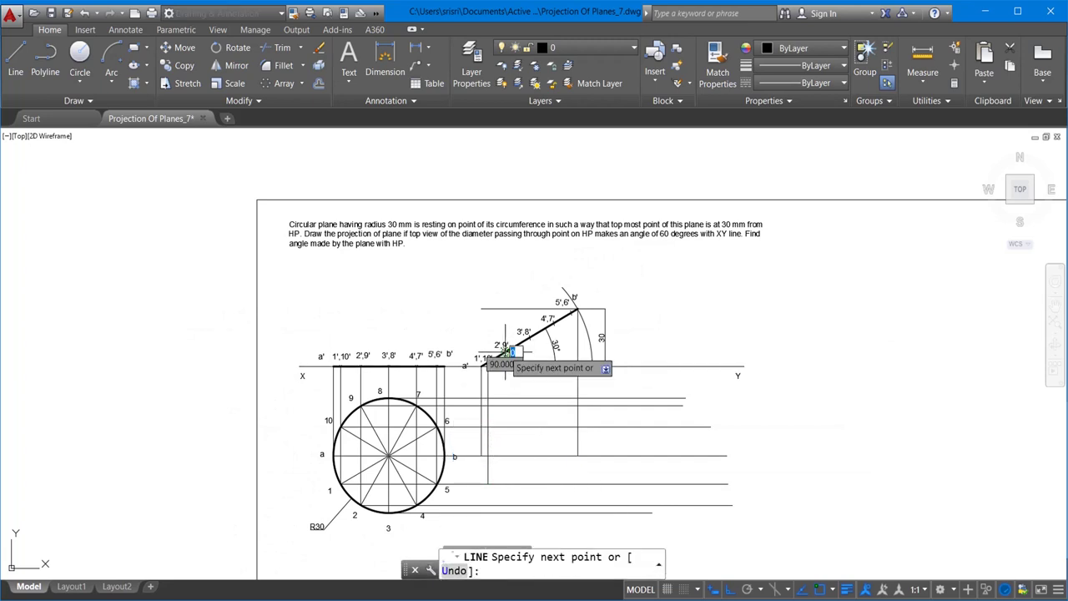
left_click(503, 408)
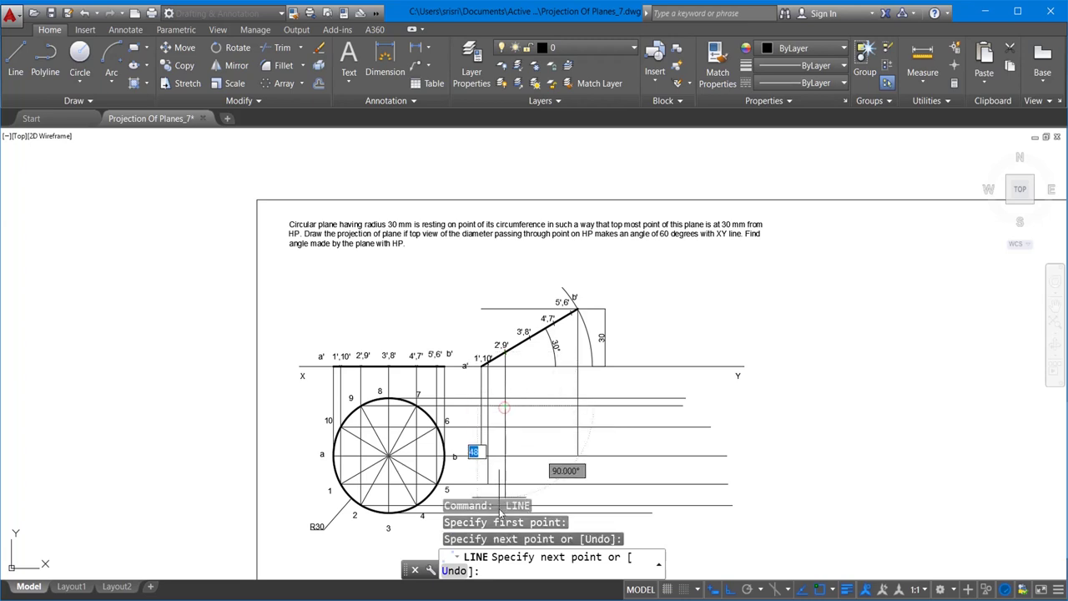
scroll(504, 495, "down", 1)
scroll(500, 480, "up", 1)
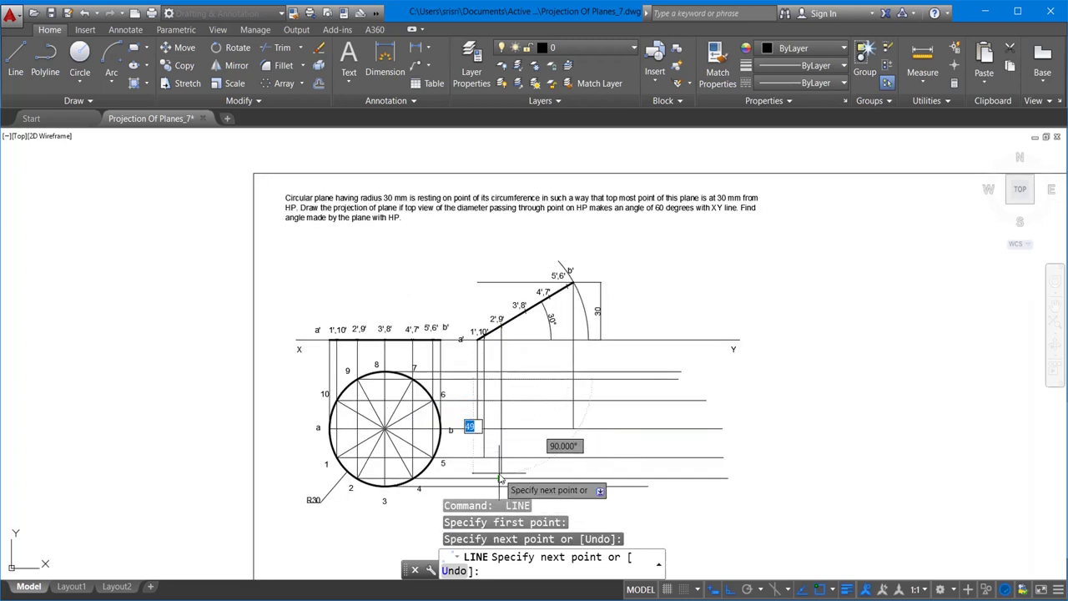
left_click(500, 479)
key("Escape")
Draw vertical projectors from 3',8' down to point 3's horizontal projector and from 4',7' down to the one through points 2 and 4
key("Return")
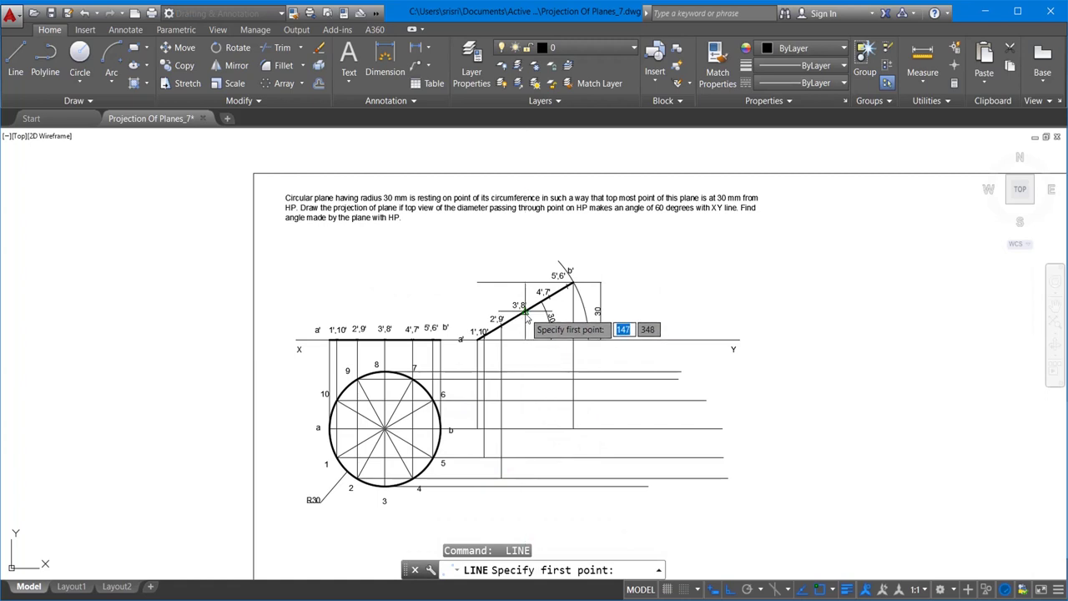
left_click(525, 311)
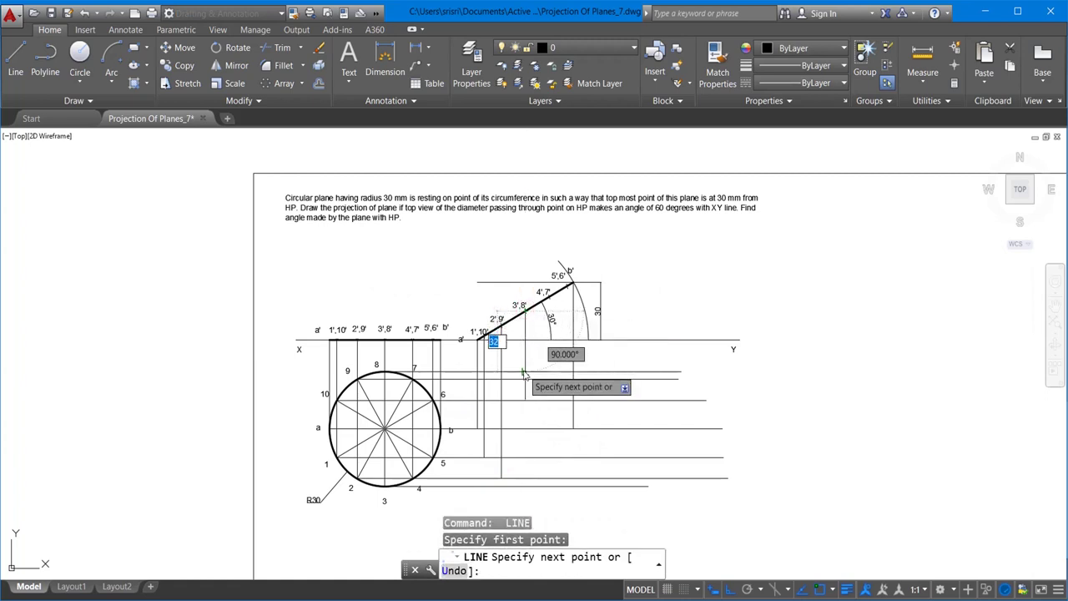
left_click(525, 479)
key("Return")
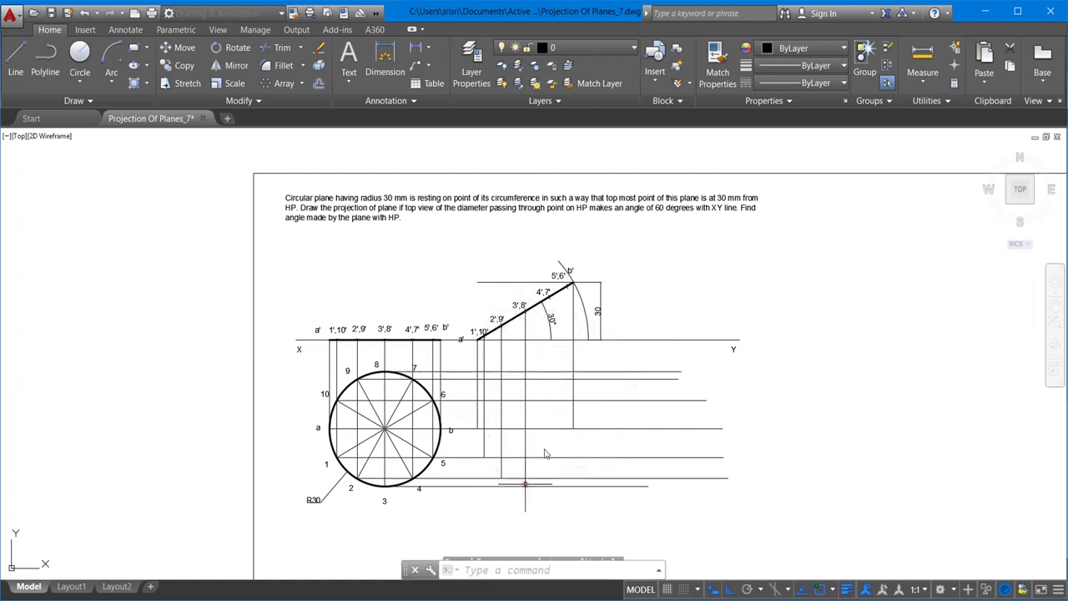
key("Return")
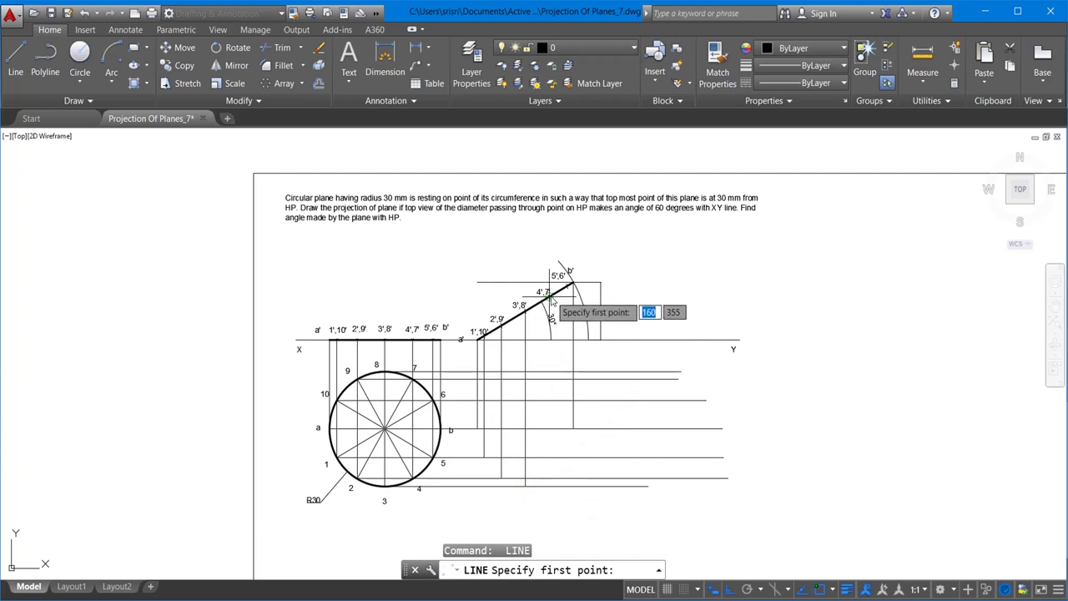
left_click(549, 298)
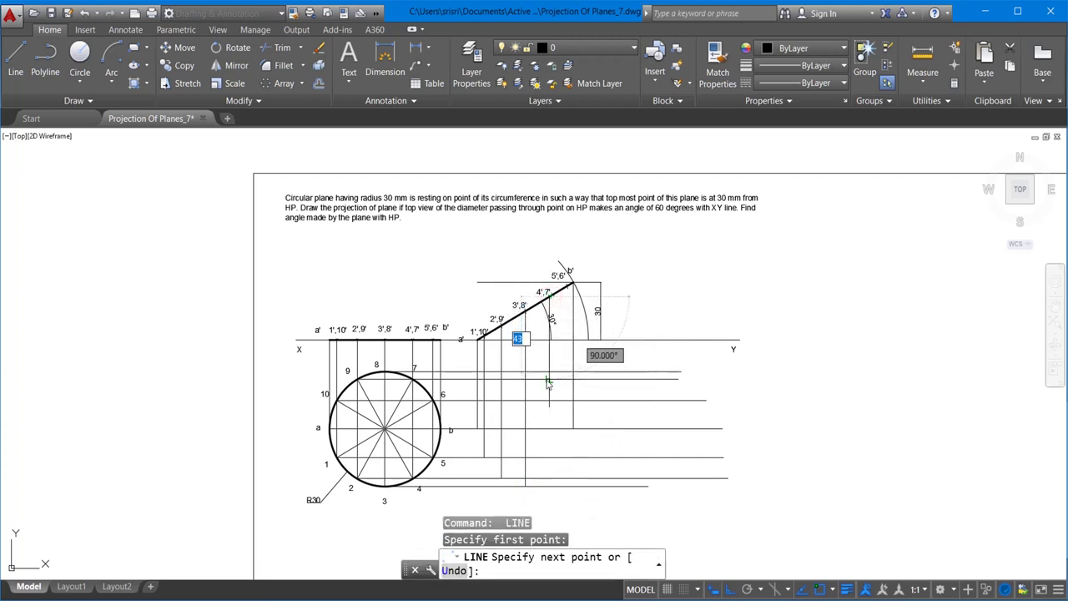
left_click(548, 382)
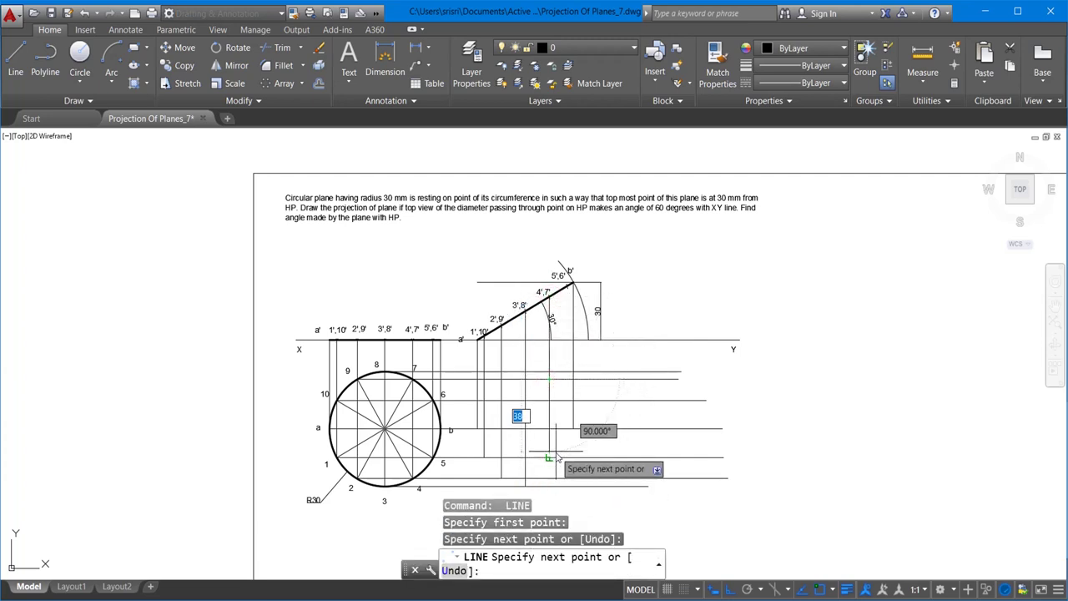
key("Return")
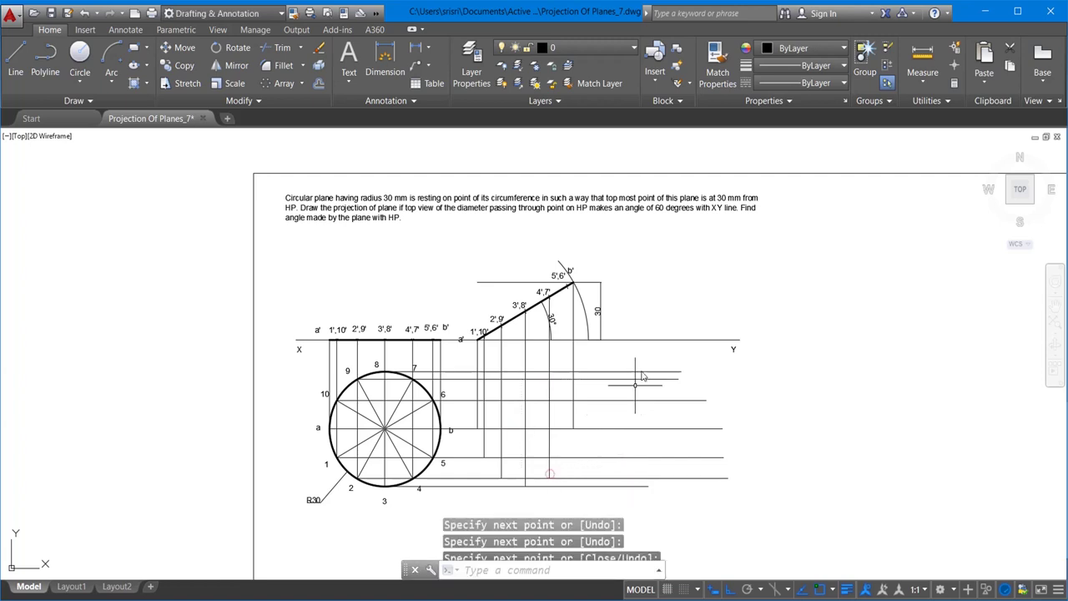
Draw a vertical projector from 5',6' on the tilted line down through point 6's horizontal projector to point 5's
key("Return")
left_click(567, 287)
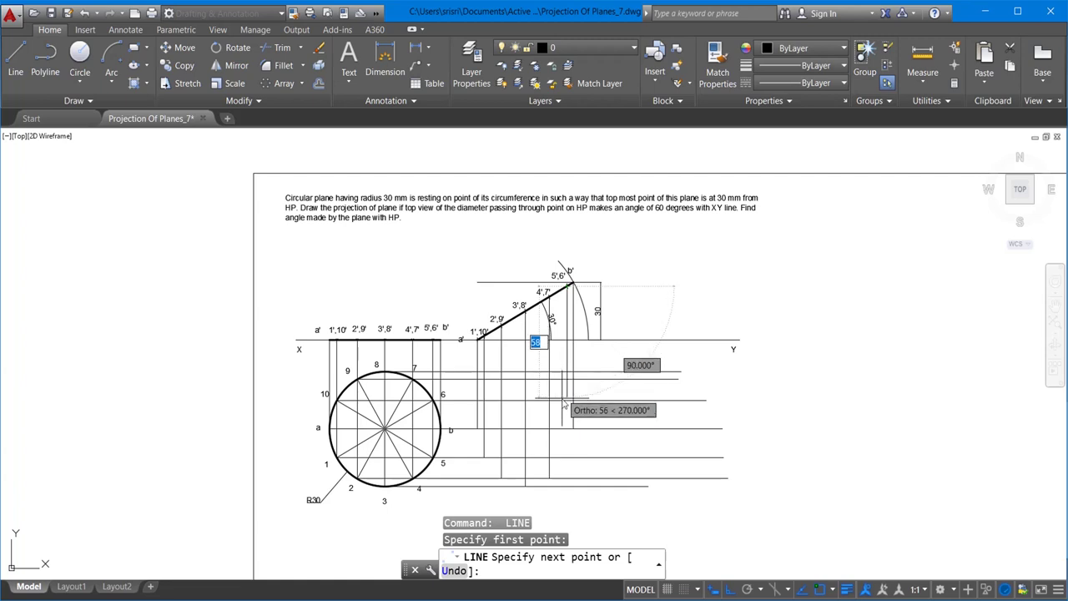
left_click(566, 403)
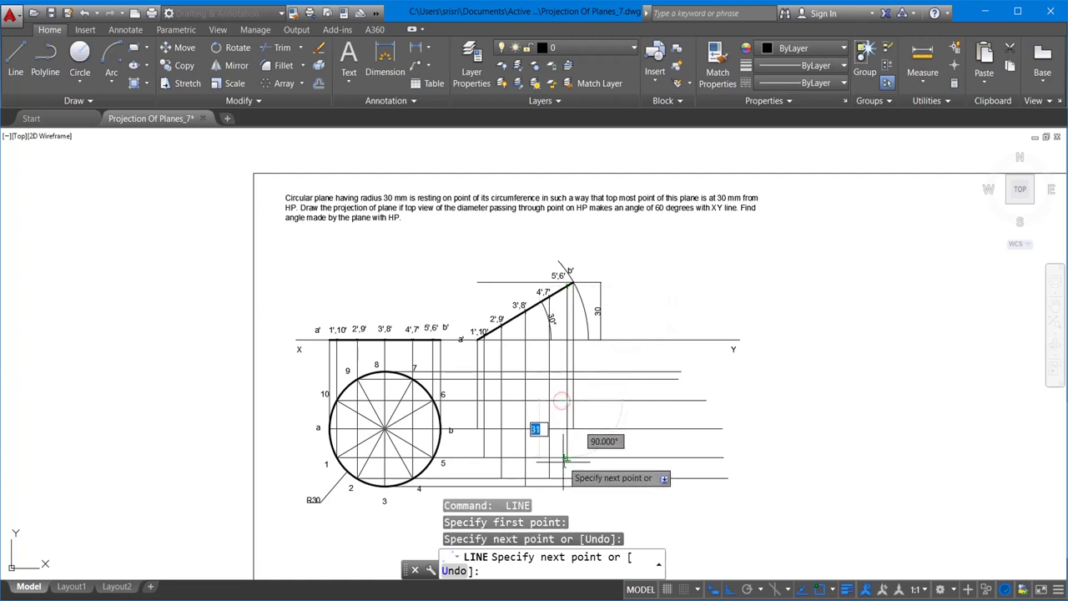
left_click(571, 478)
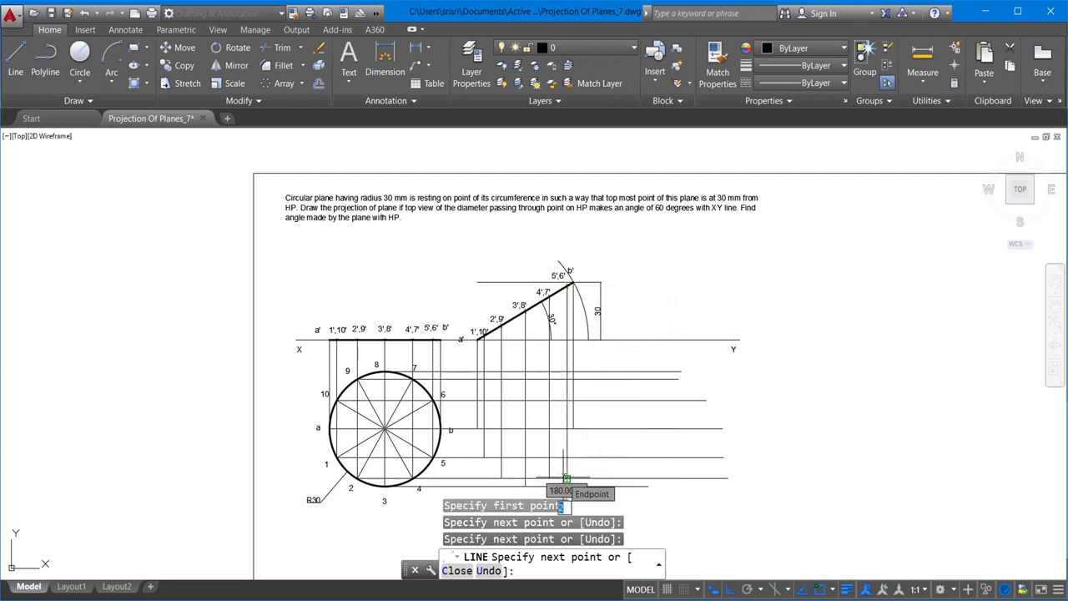
left_click(565, 478)
key("Return")
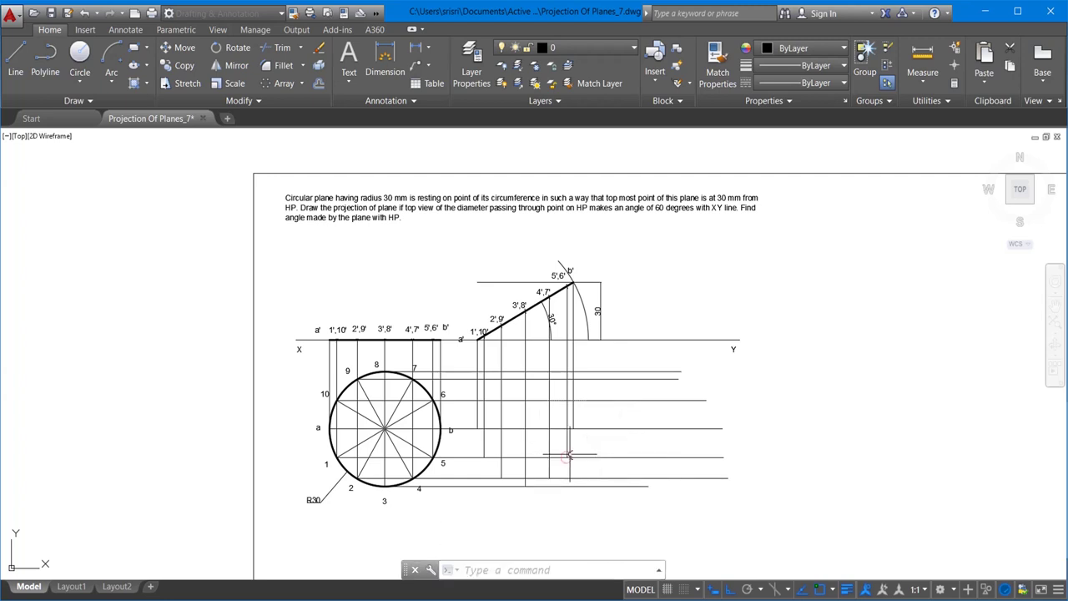
Trim the horizontal projectors' free ends that extend beyond the vertical projectors of the tilted front view
type("tr")
key("Return")
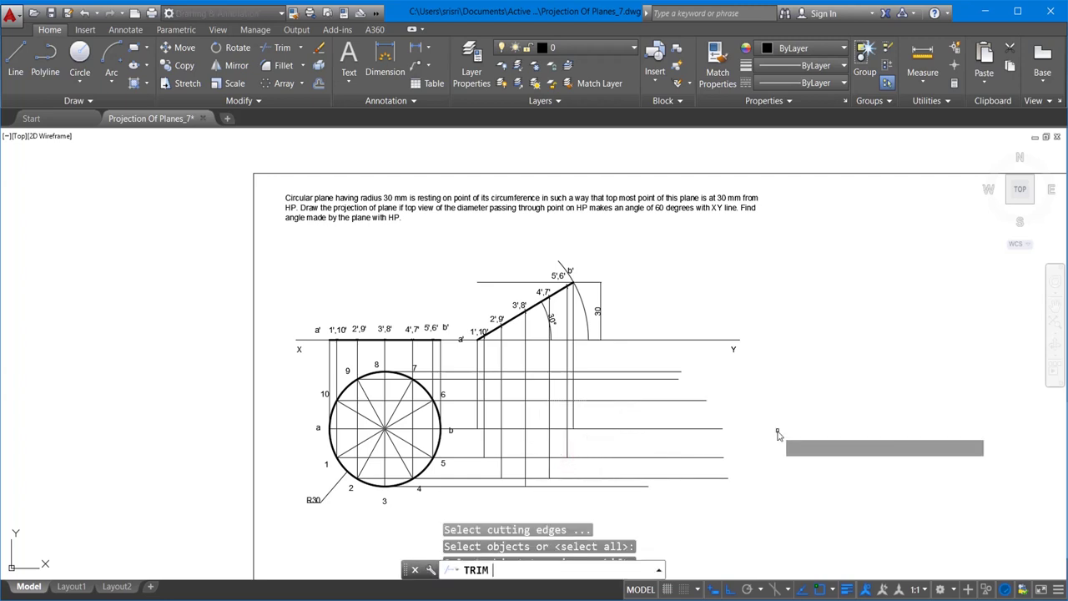
key("Return")
left_click(599, 357)
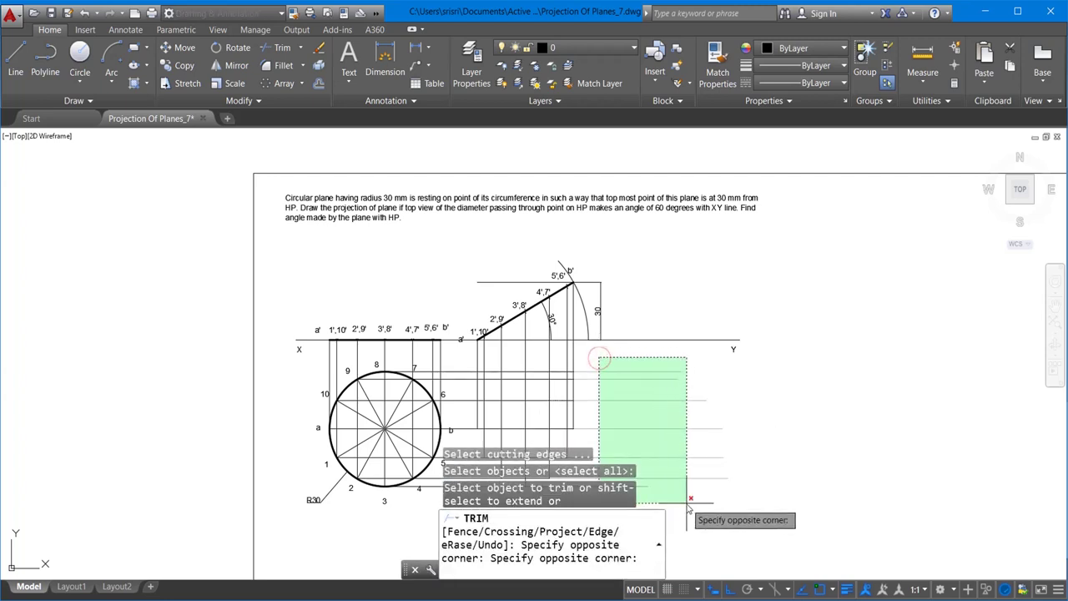
left_click(692, 446)
scroll(608, 357, "down", 2)
scroll(617, 417, "up", 5)
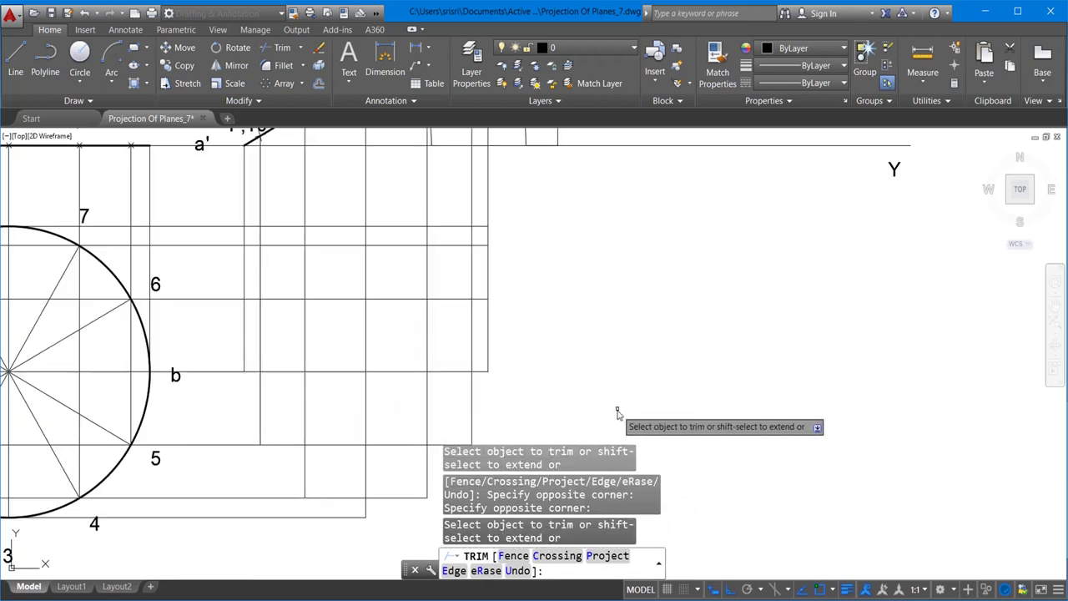
scroll(596, 375, "down", 2)
key("Escape")
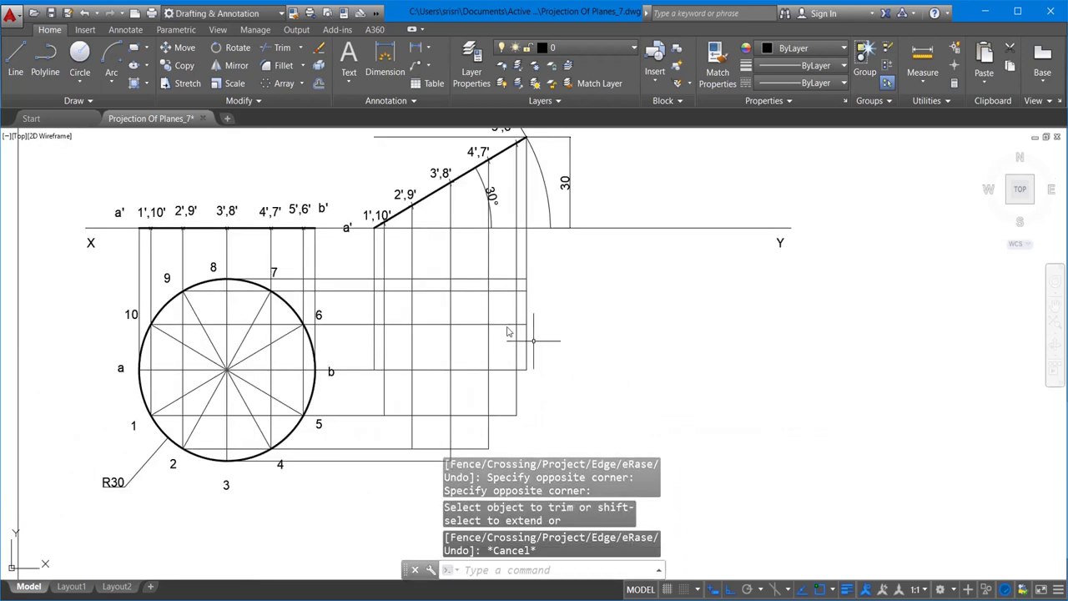
Place point markers at the projector intersections for a, 1, 2, 3, 4, 5 and b in the second top view
left_click(87, 101)
left_click(81, 121)
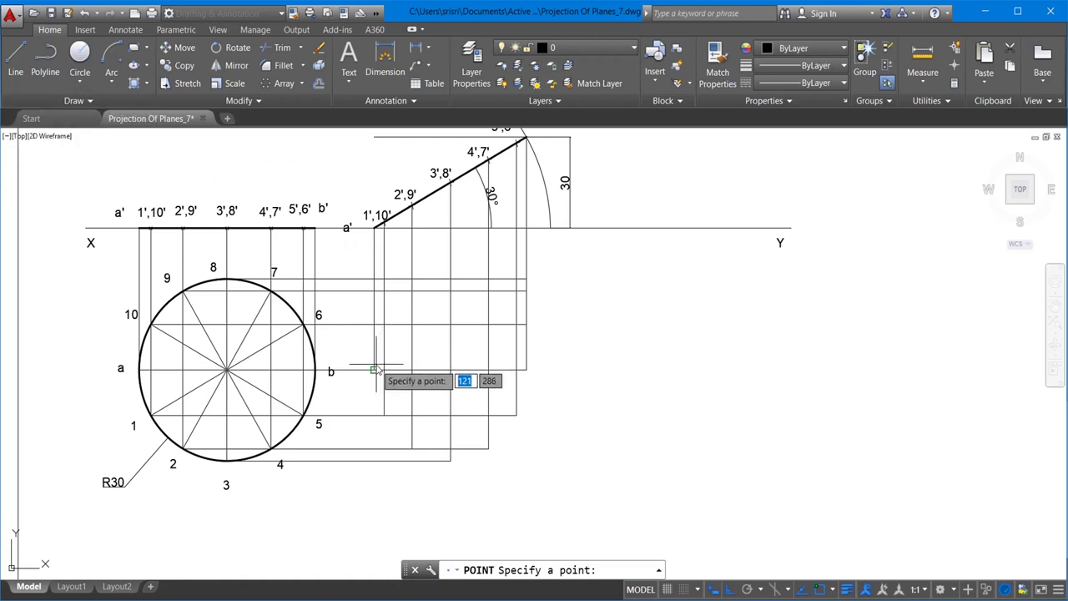
left_click(373, 369)
left_click(385, 415)
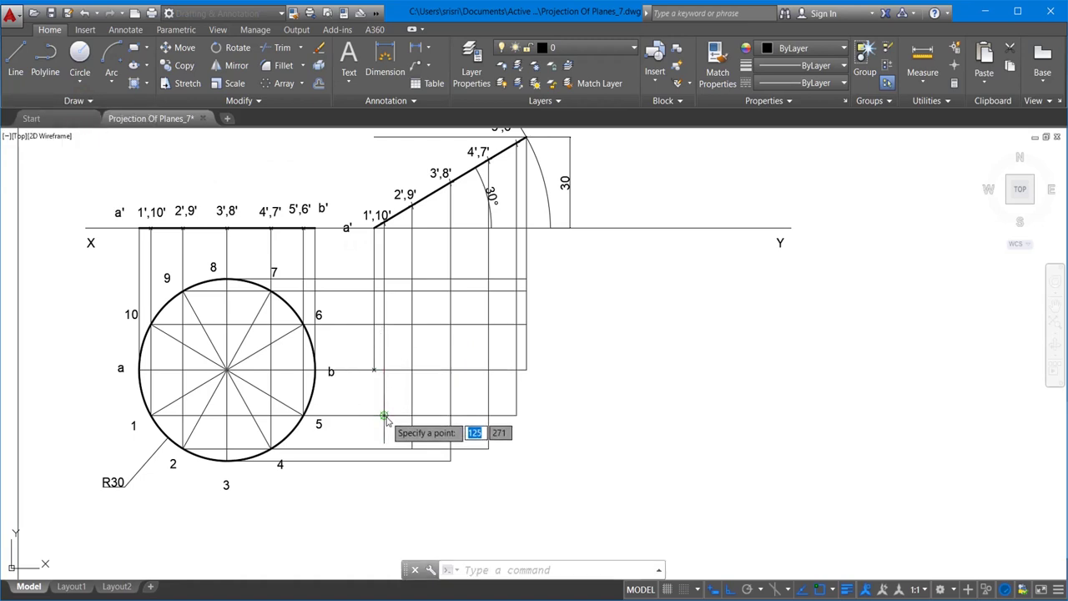
left_click(450, 460)
left_click(488, 448)
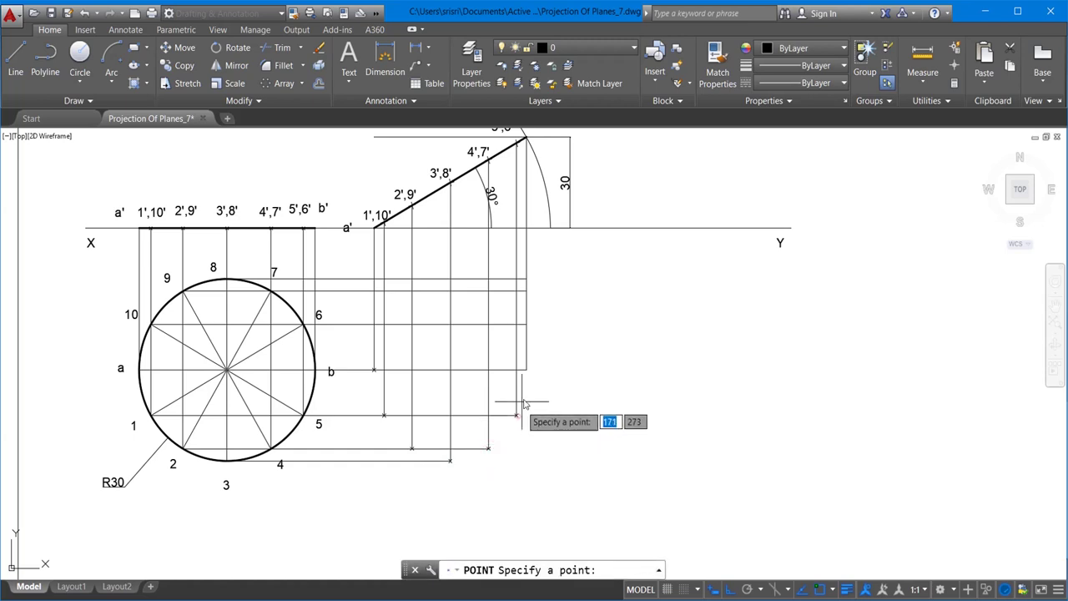
left_click(527, 370)
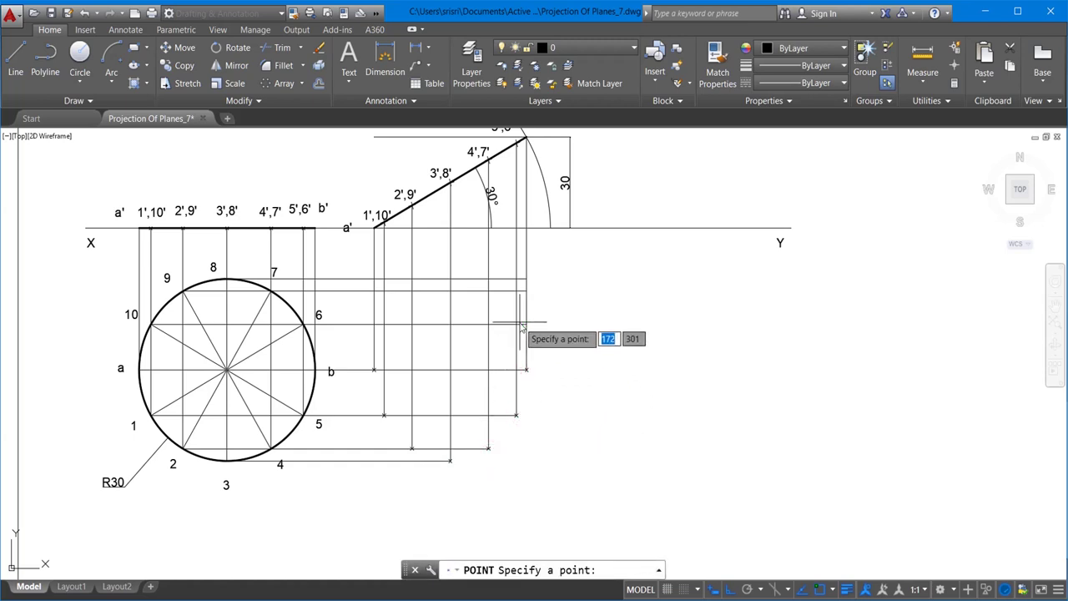
Place points at the upper intersections of the horizontal and vertical projectors corresponding to circle points 6 to 10
left_click(516, 324)
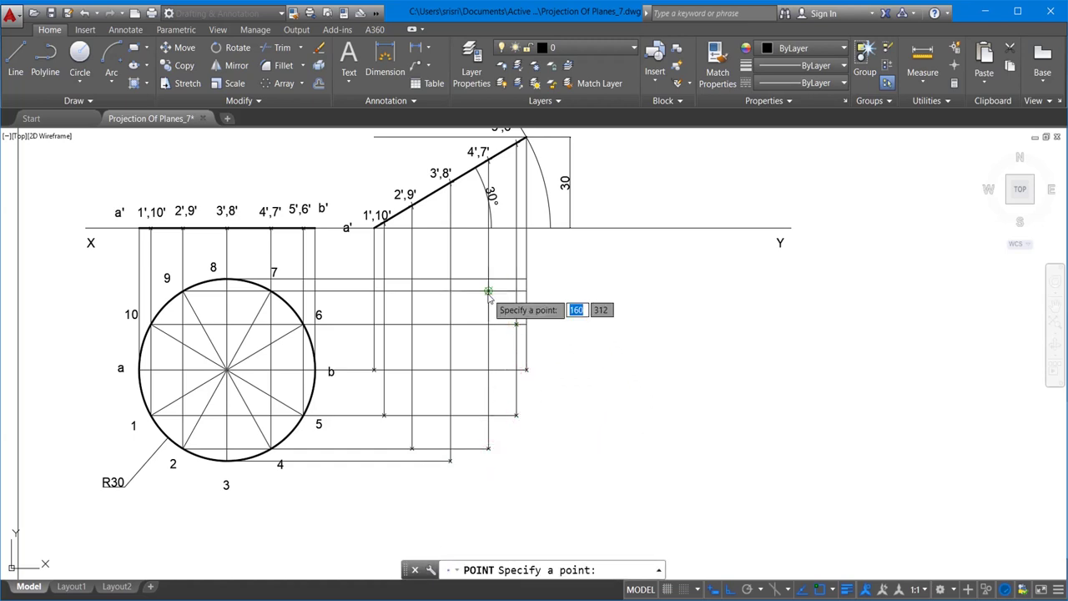
left_click(488, 291)
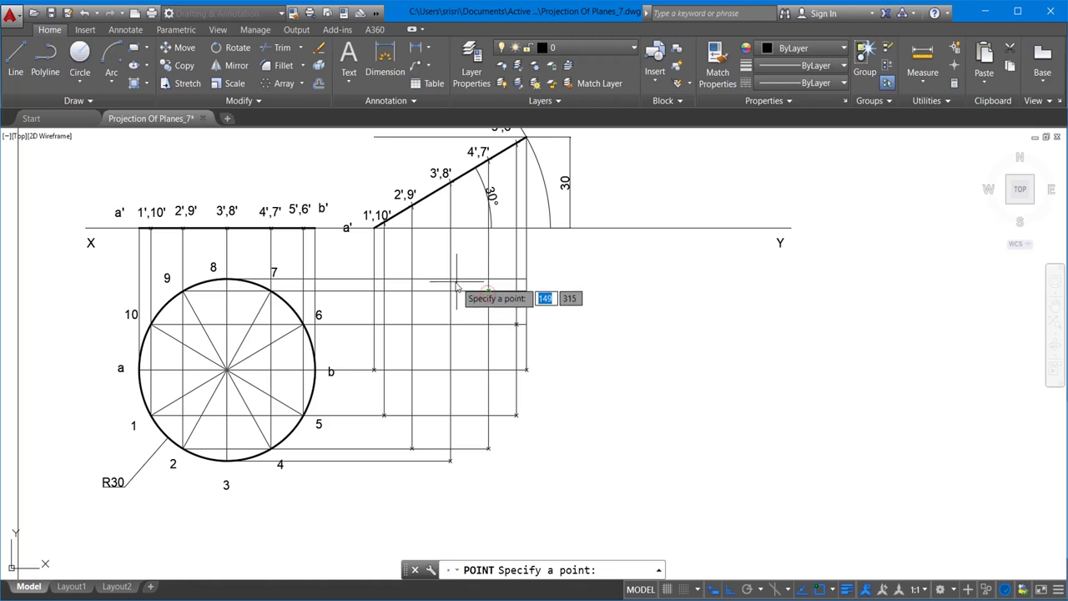
left_click(411, 291)
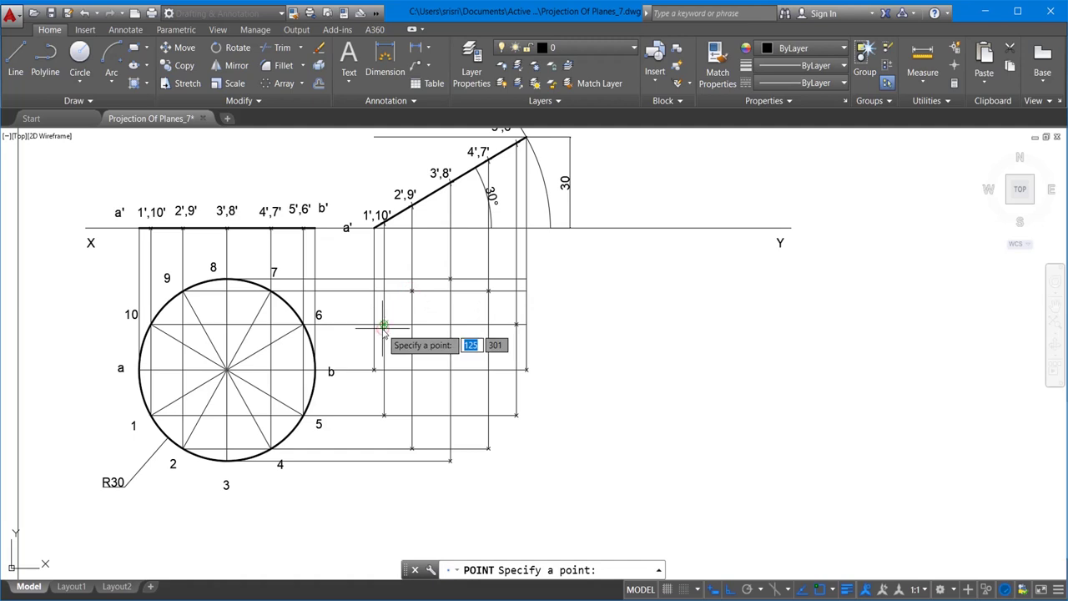
key("Escape")
Copy the labels a and b from the circle to just below the two end points of the second top view
left_click(121, 369)
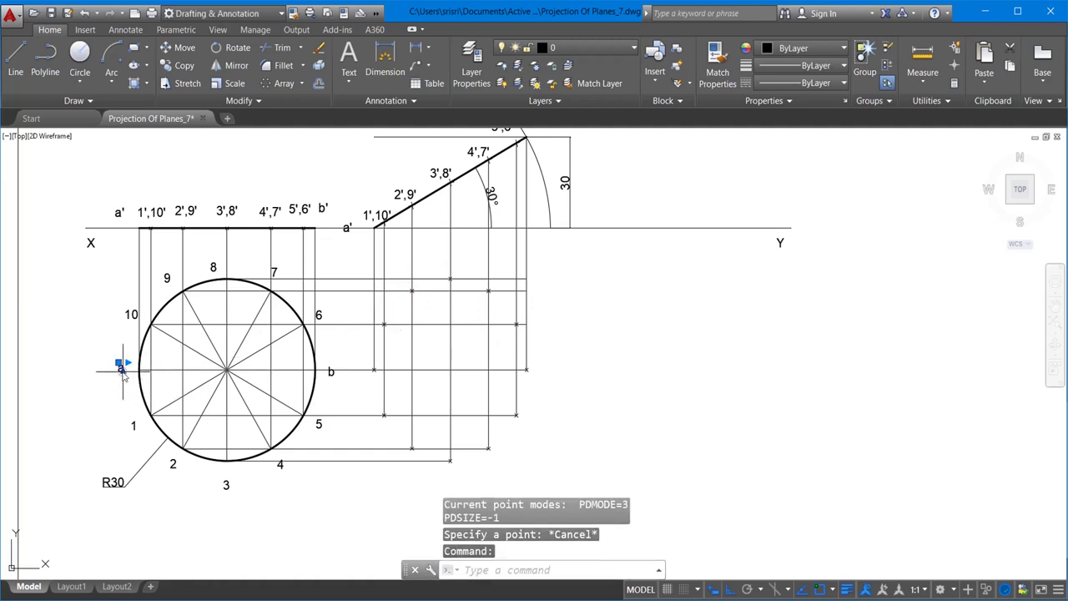
key("ctrl+c")
key("ctrl+v")
left_click(362, 383)
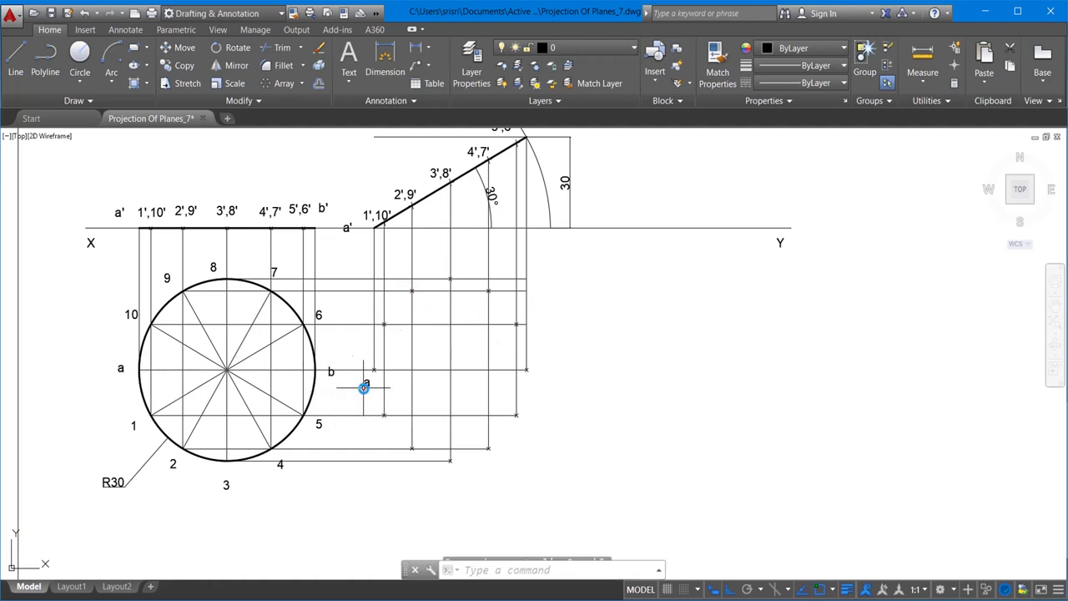
left_click(331, 376)
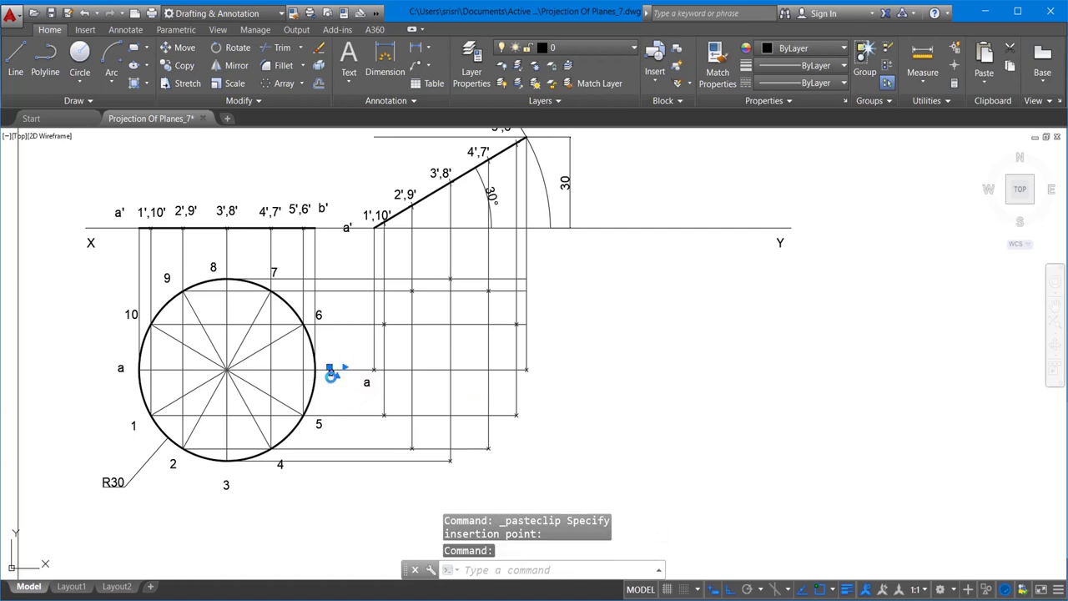
key("ctrl+c")
key("ctrl+v")
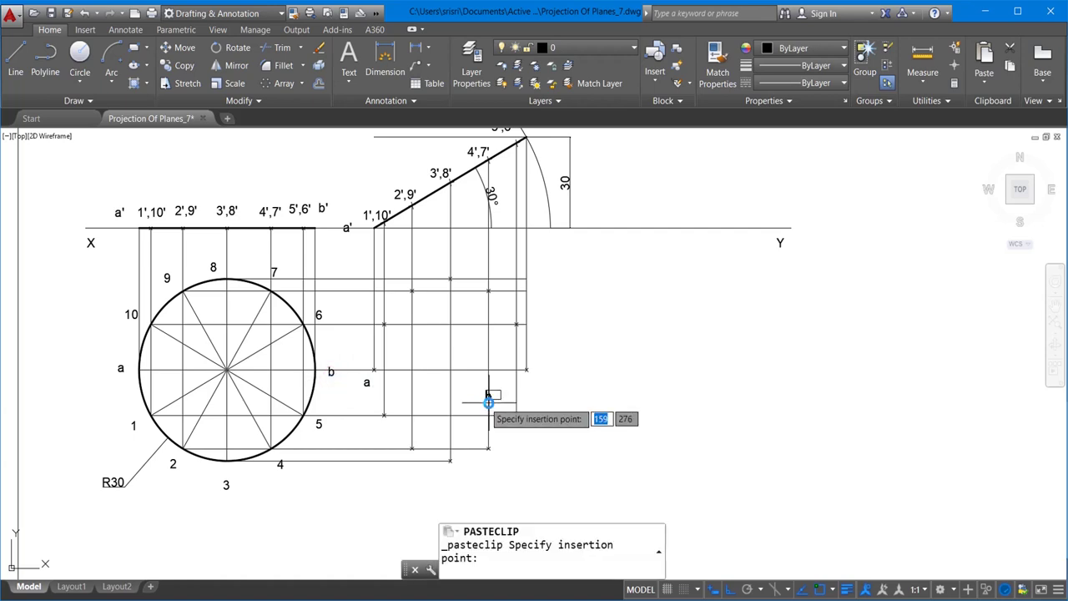
left_click(537, 390)
Copy the circle's labels 1 and 10 together to their matching projected points in the second top view
left_click(138, 425)
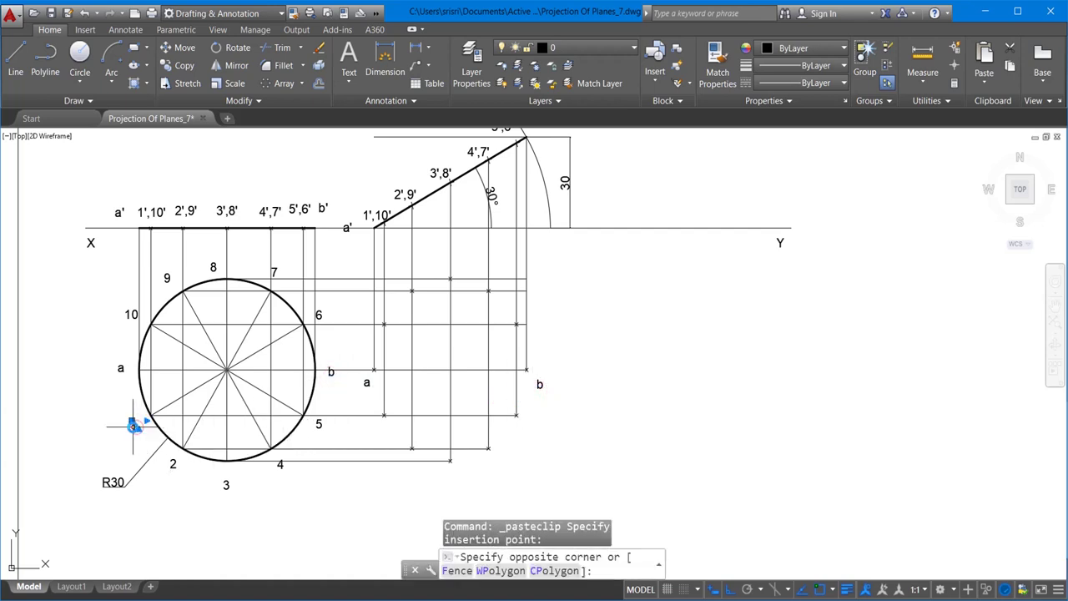
left_click(127, 417)
key("ctrl+c")
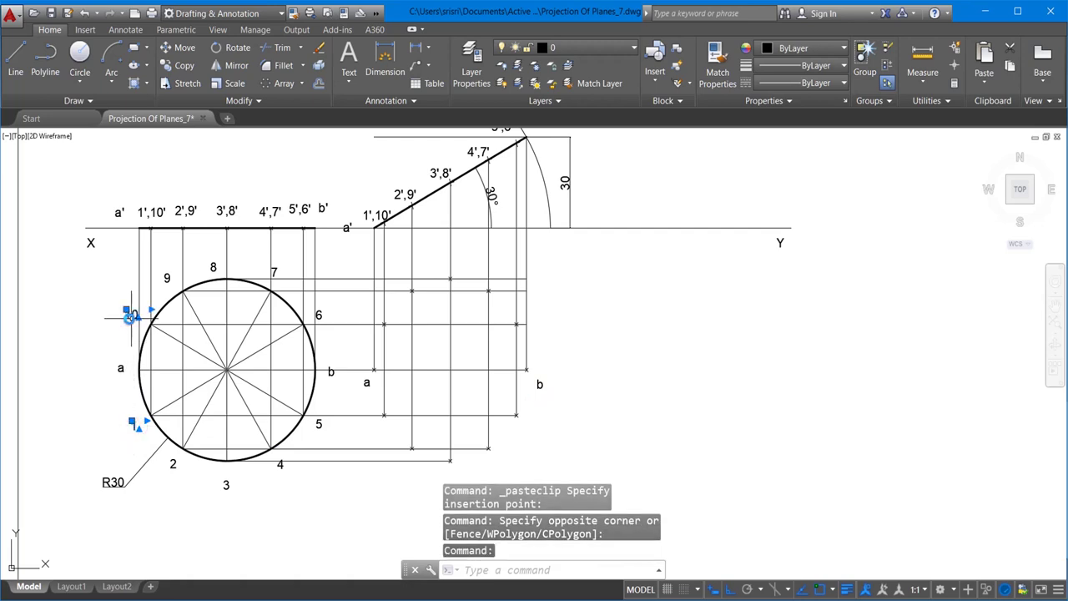
key("ctrl+v")
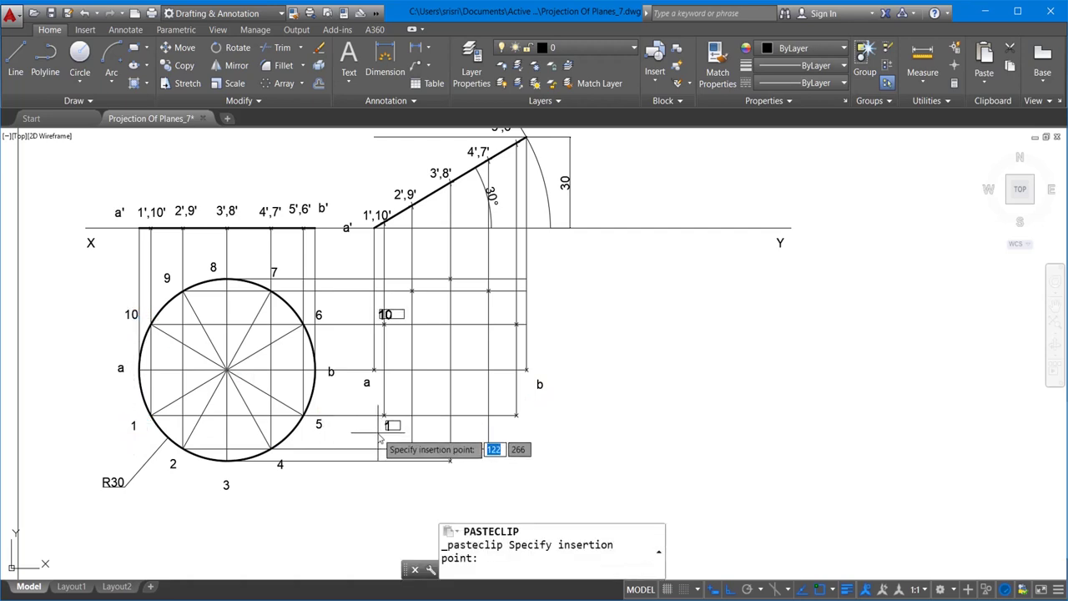
left_click(380, 436)
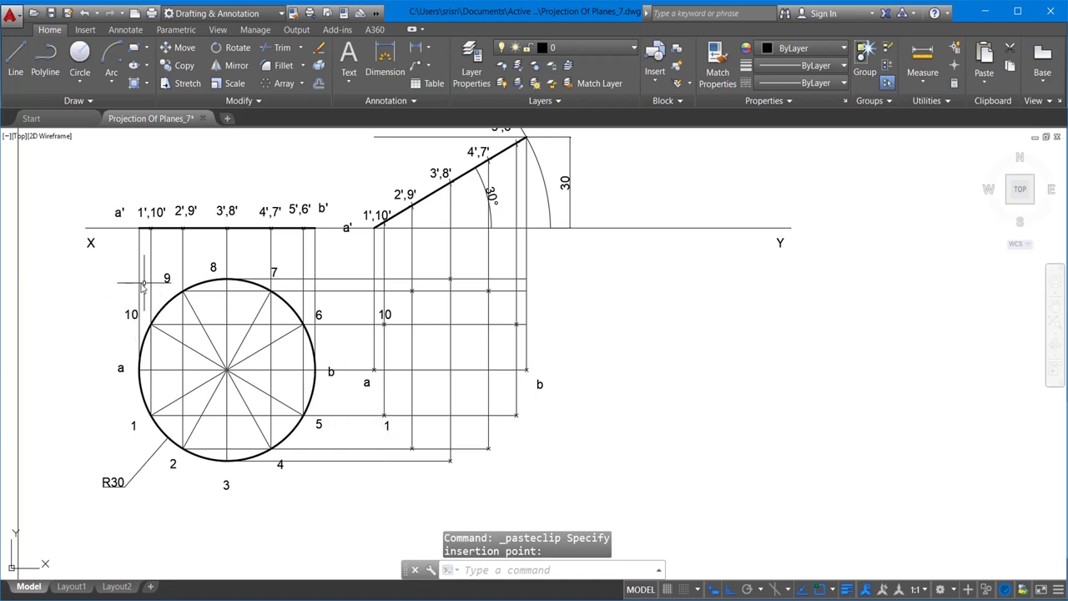
Copy the circle's labels 9 and 2 together to their matching projected points in the second top view
left_click(165, 279)
left_click(172, 463)
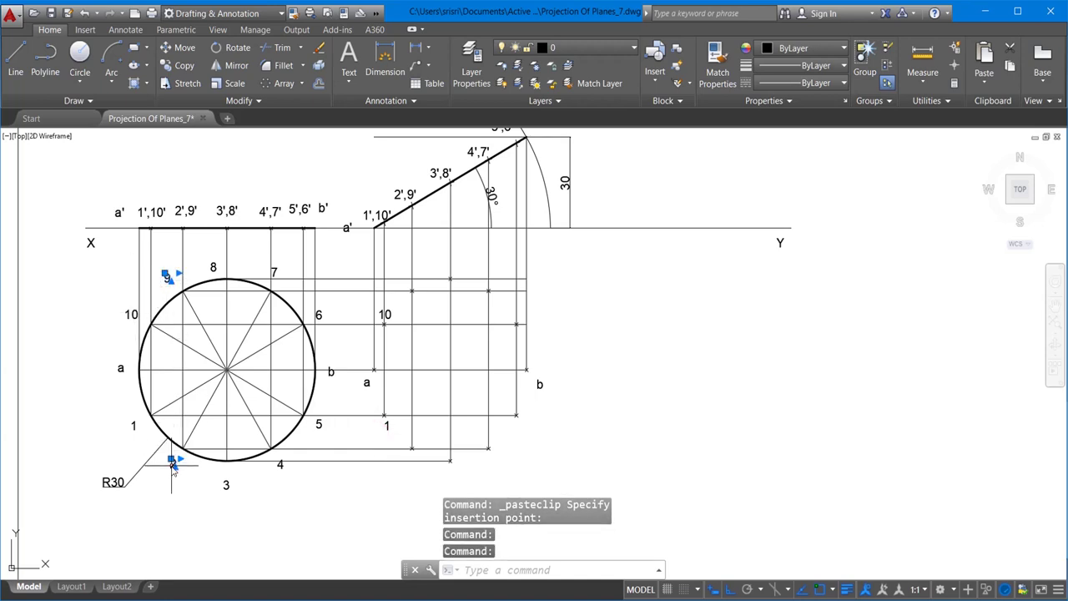
key("ctrl+c")
key("ctrl+v")
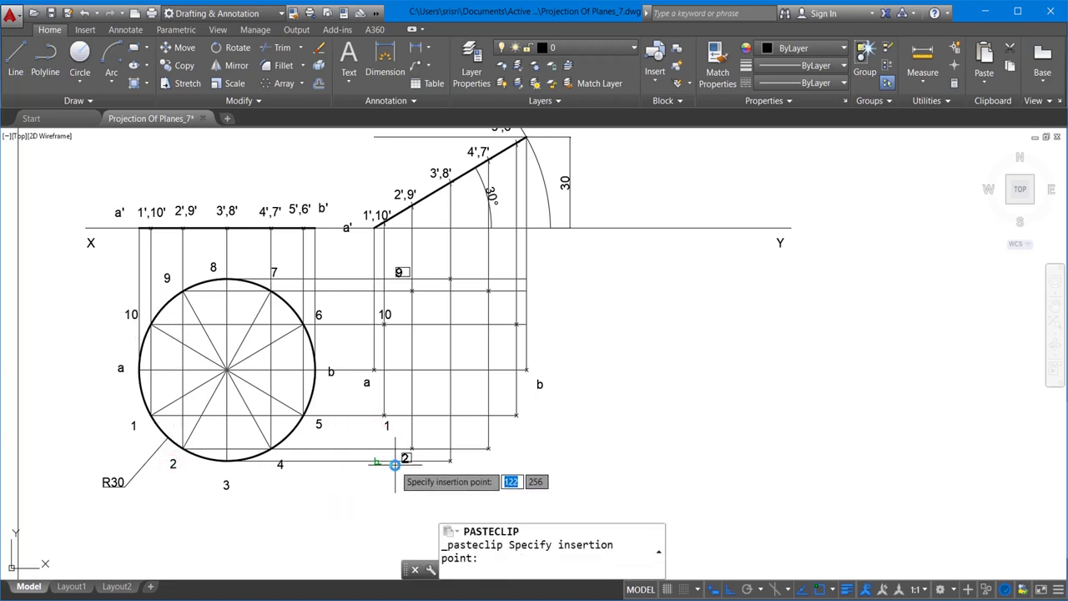
scroll(395, 465, "up", 2)
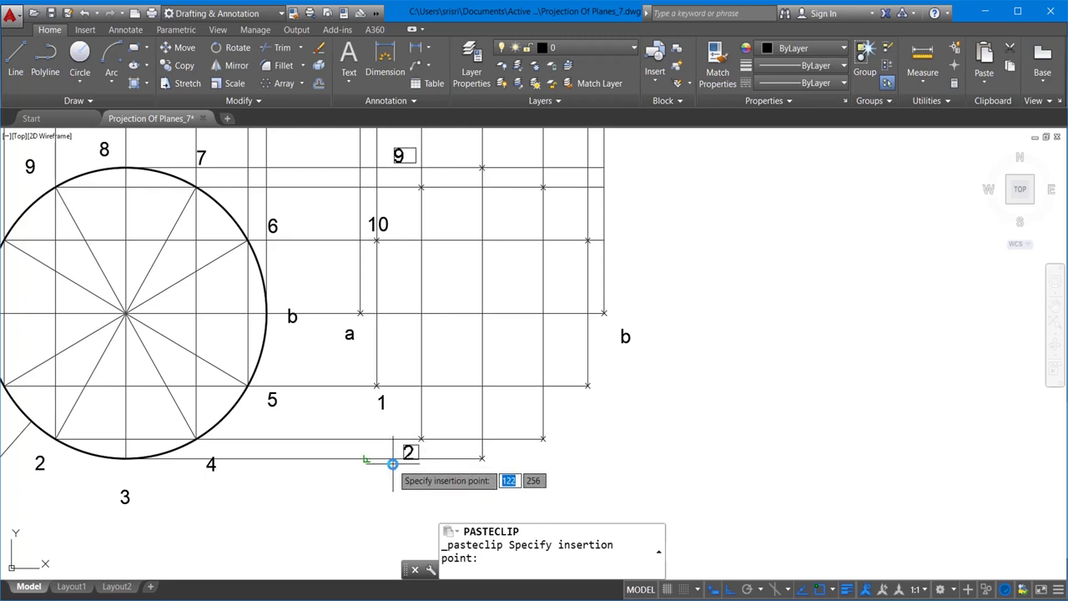
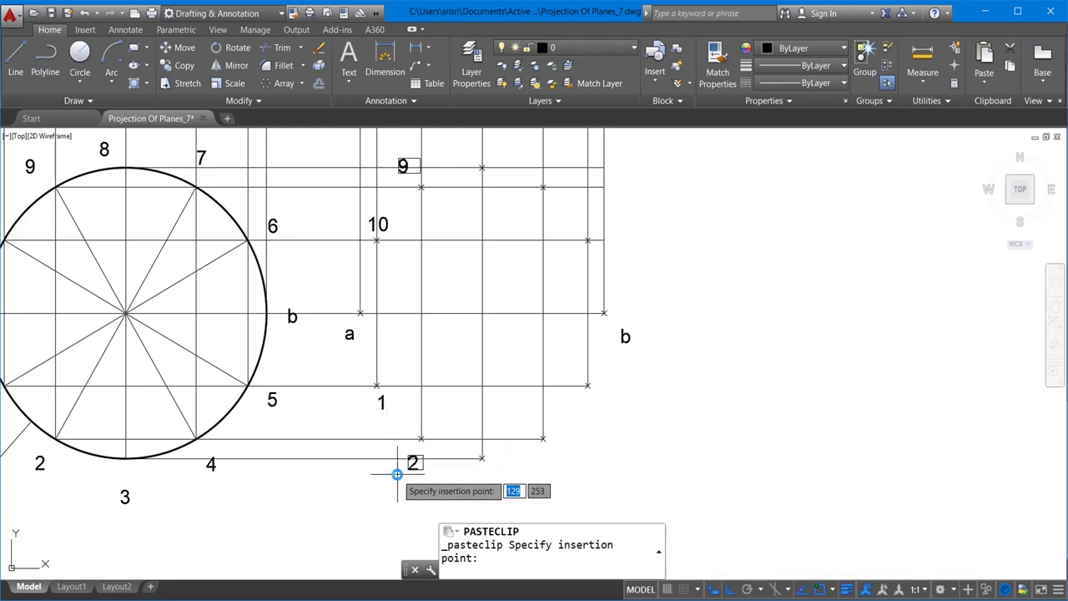
left_click(397, 474)
Copy the circle's labels 8 and 3 together to their matching projected points in the second top view
scroll(425, 474, "down", 3)
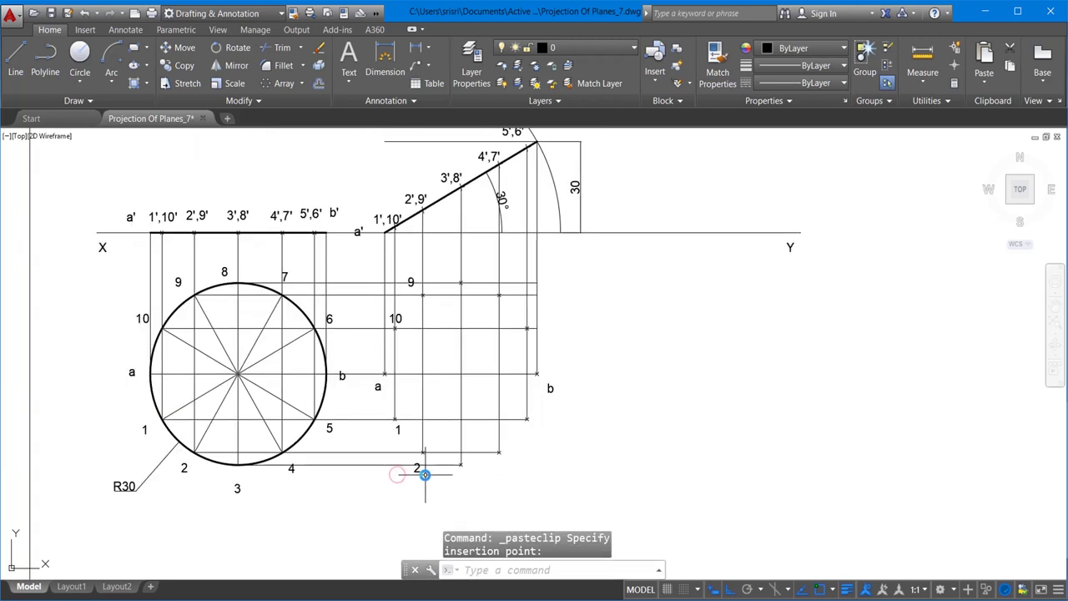
left_click(225, 272)
left_click(236, 490)
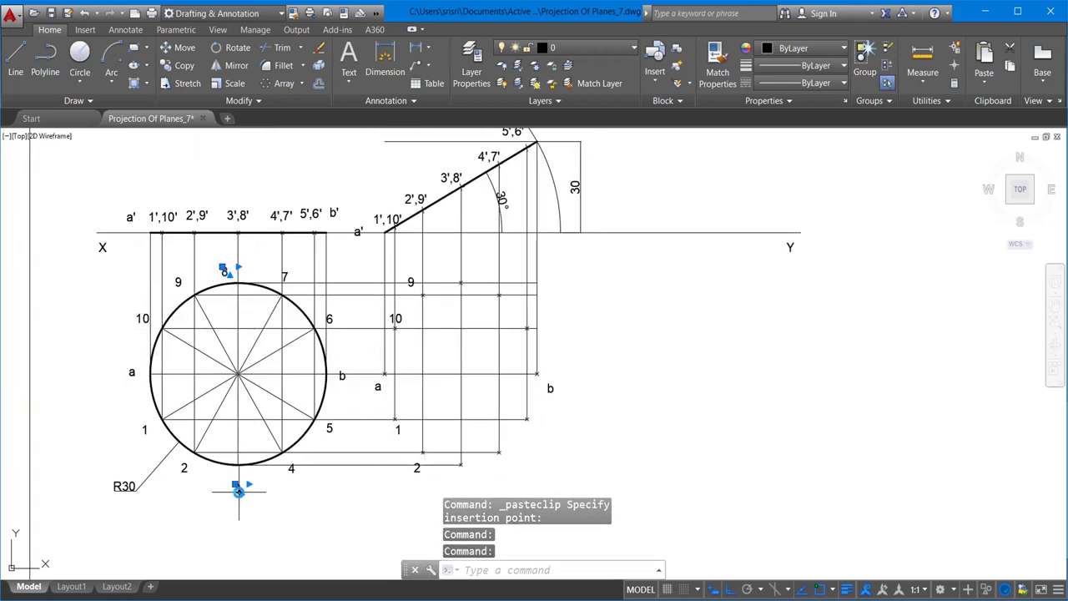
key("ctrl+c")
key("ctrl+v")
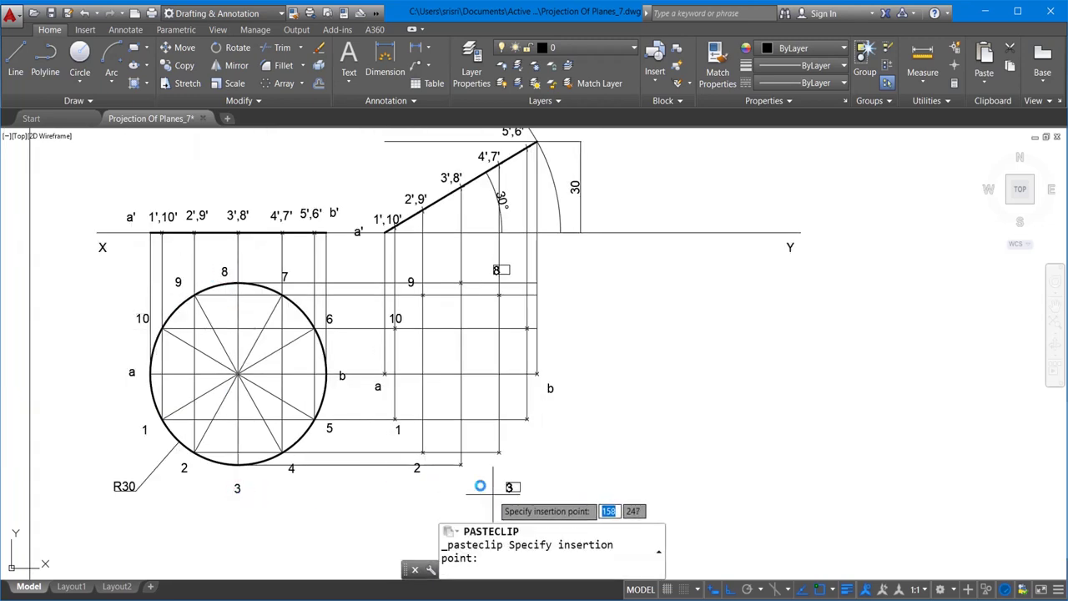
left_click(447, 486)
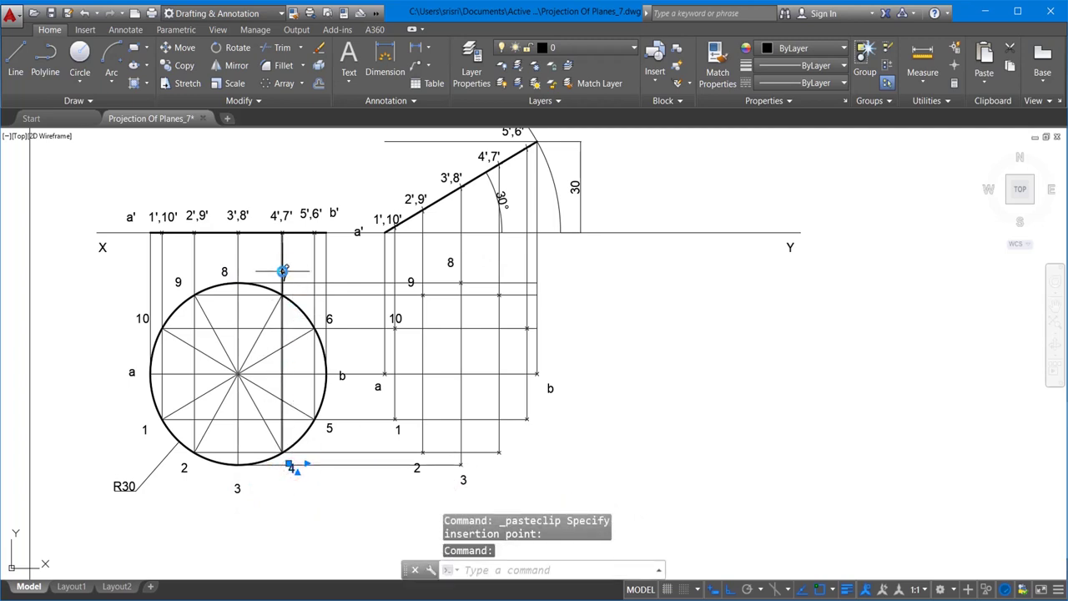
Copy the circle's labels 4 and 7 together to their matching projected points in the second top view
key("ctrl+c")
key("ctrl+v")
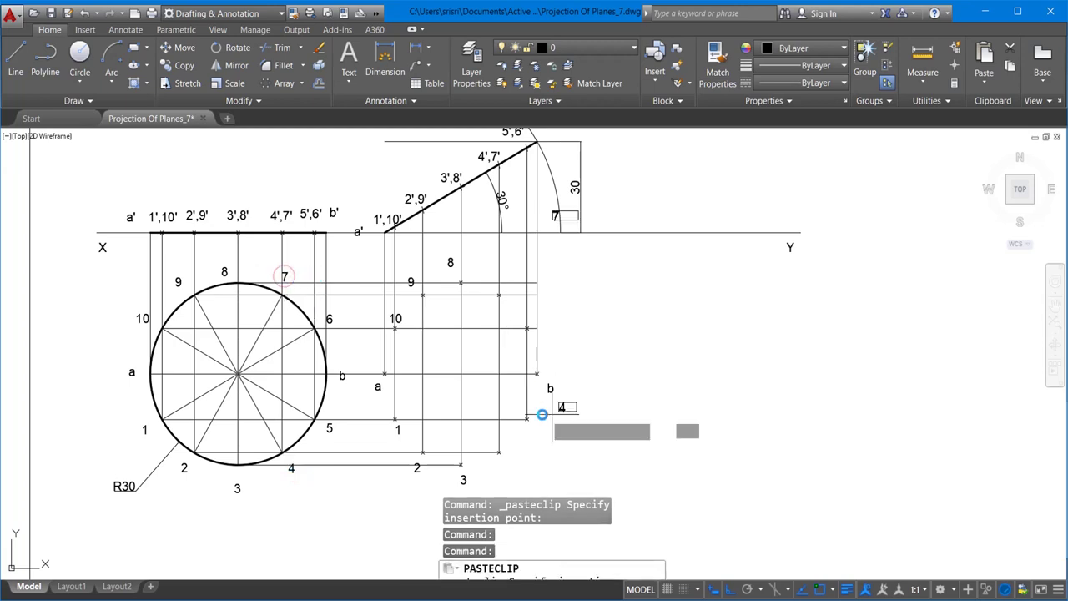
left_click(495, 472)
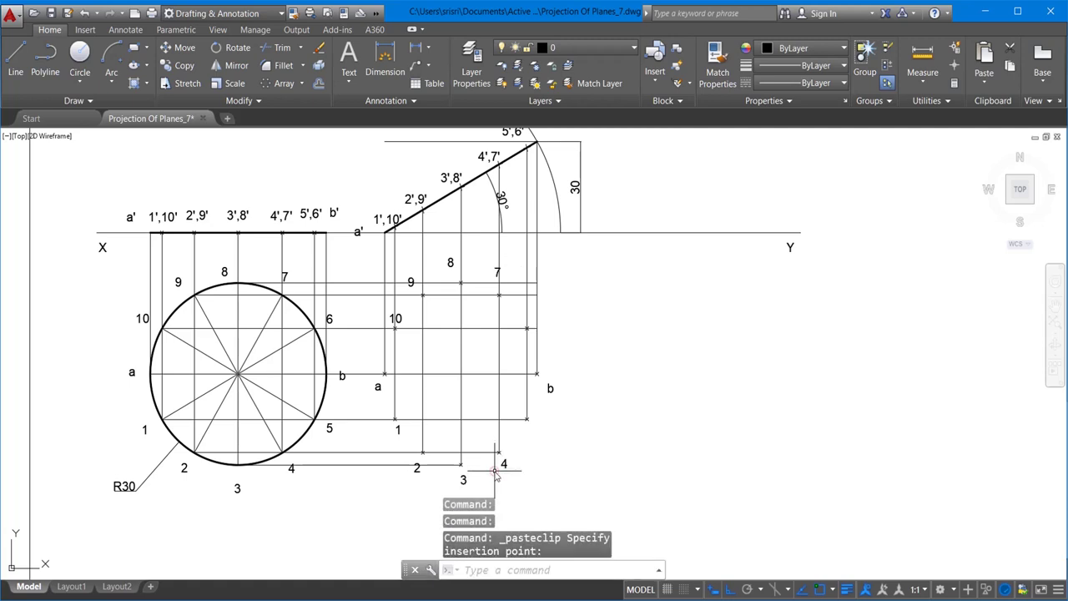
Copy the circle's labels 5 and 6 together to their matching projected points in the second top view
left_click(331, 430)
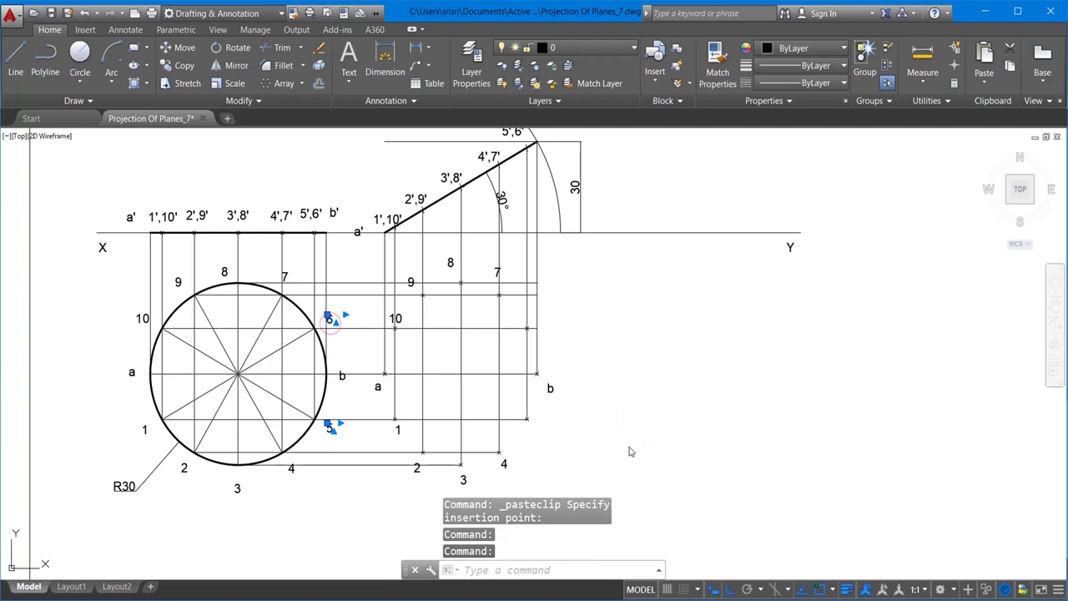
key("ctrl+c")
key("ctrl+v")
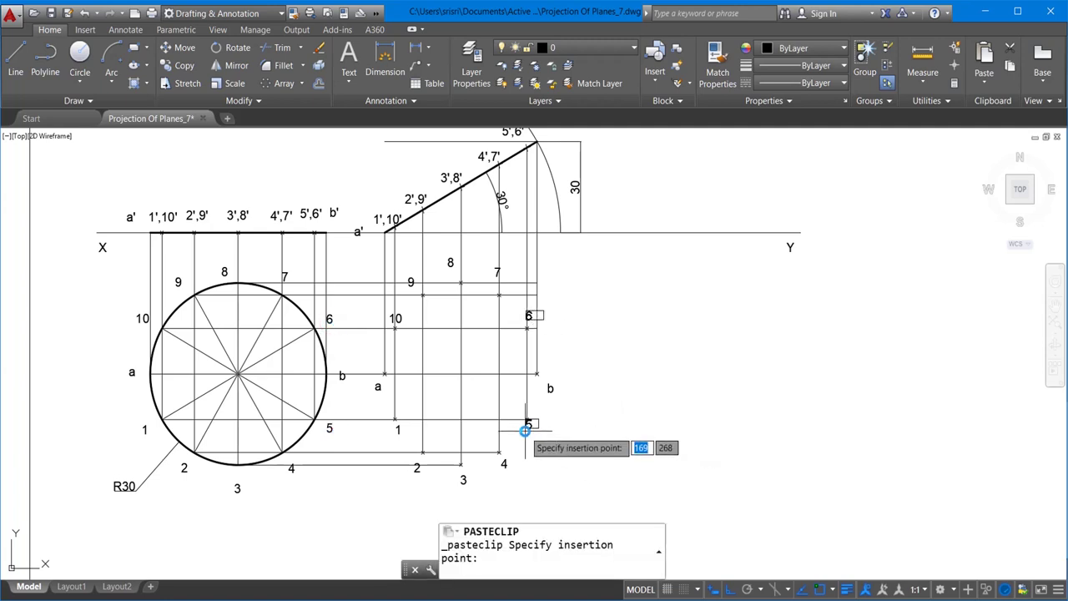
left_click(526, 429)
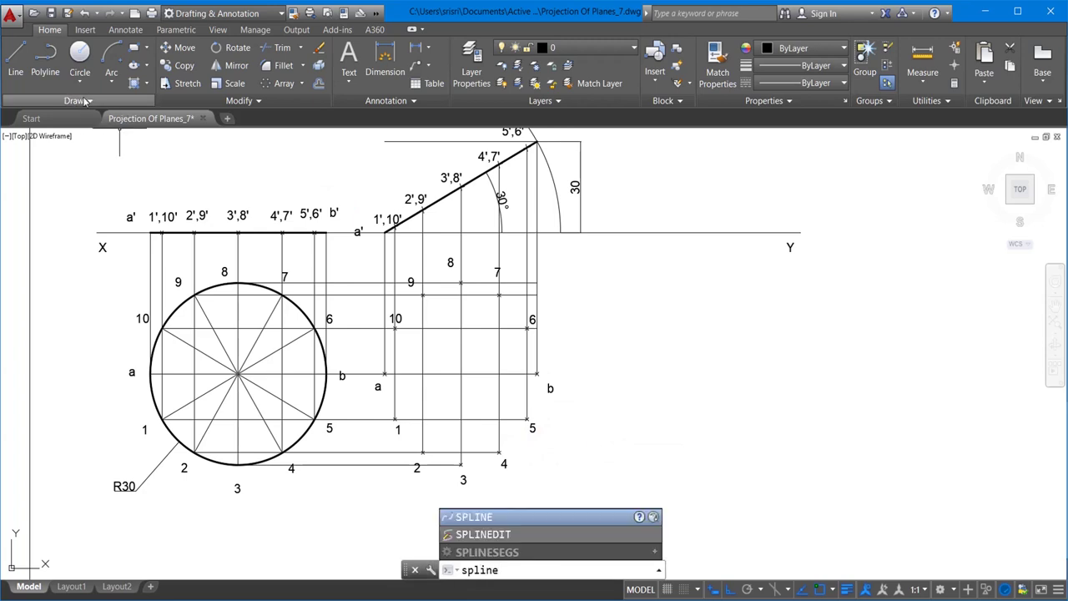
Draw a closed fit-point spline through projected points a, 1, 2, 3, 4, 5, b, 6, 7, 8, 9 and 10
key("Return")
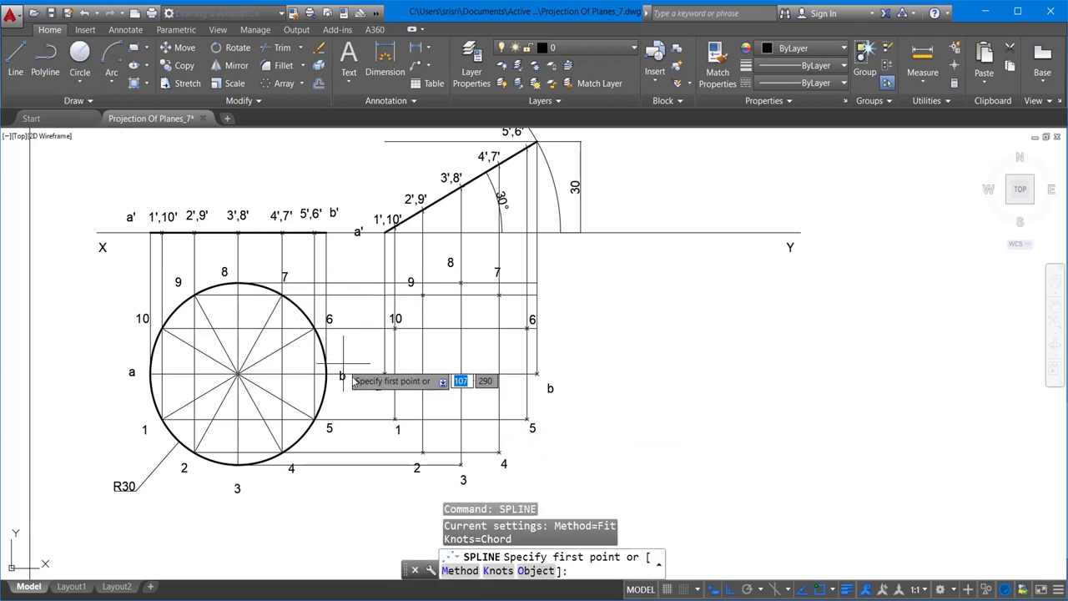
left_click(384, 374)
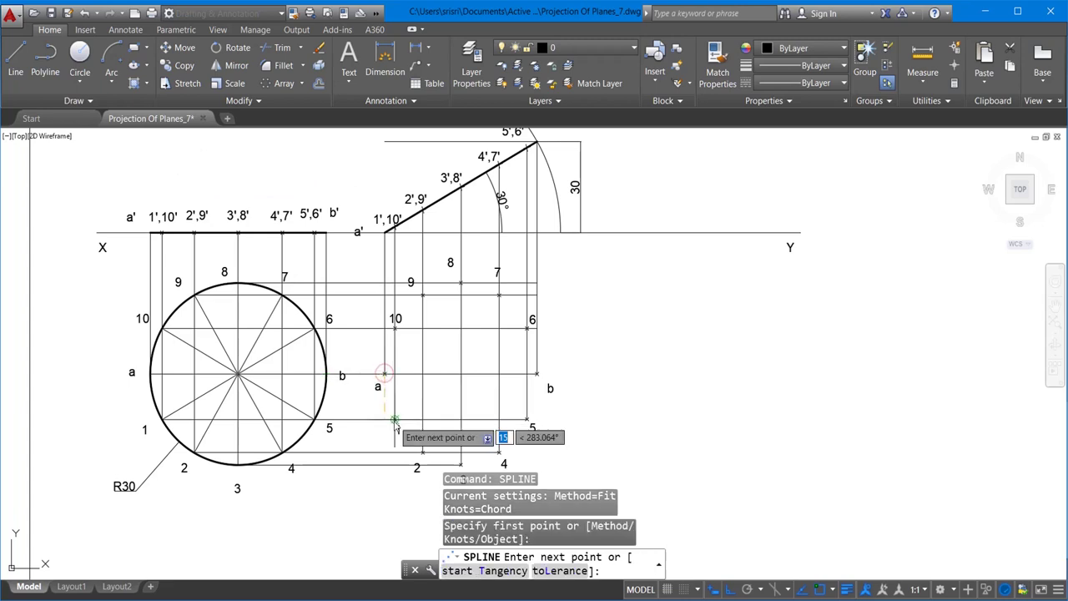
left_click(394, 419)
left_click(423, 452)
scroll(400, 400, "down", 2)
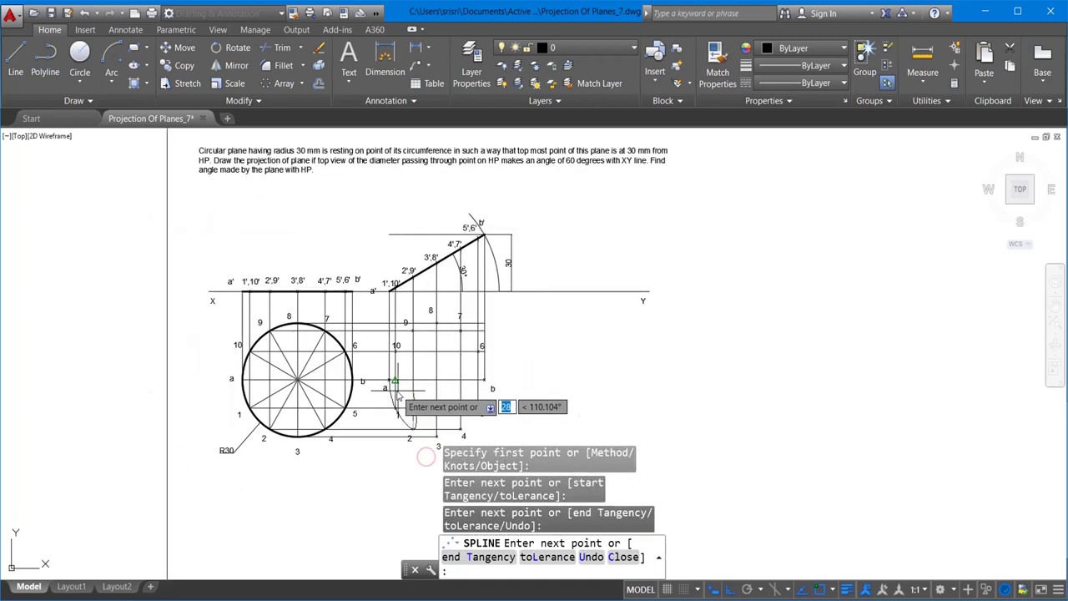
left_click(437, 436)
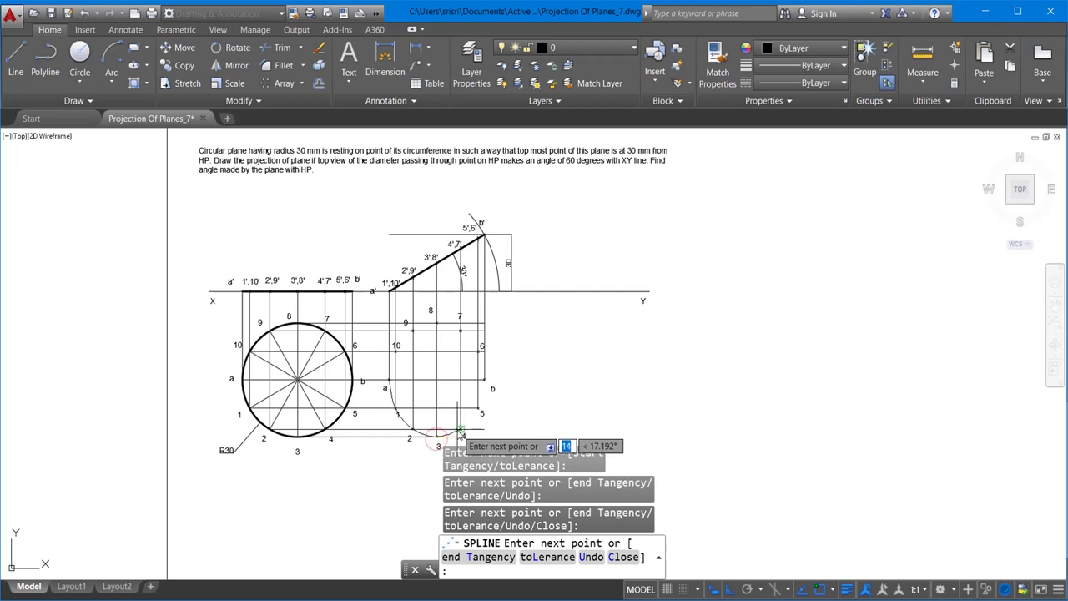
left_click(459, 428)
left_click(480, 409)
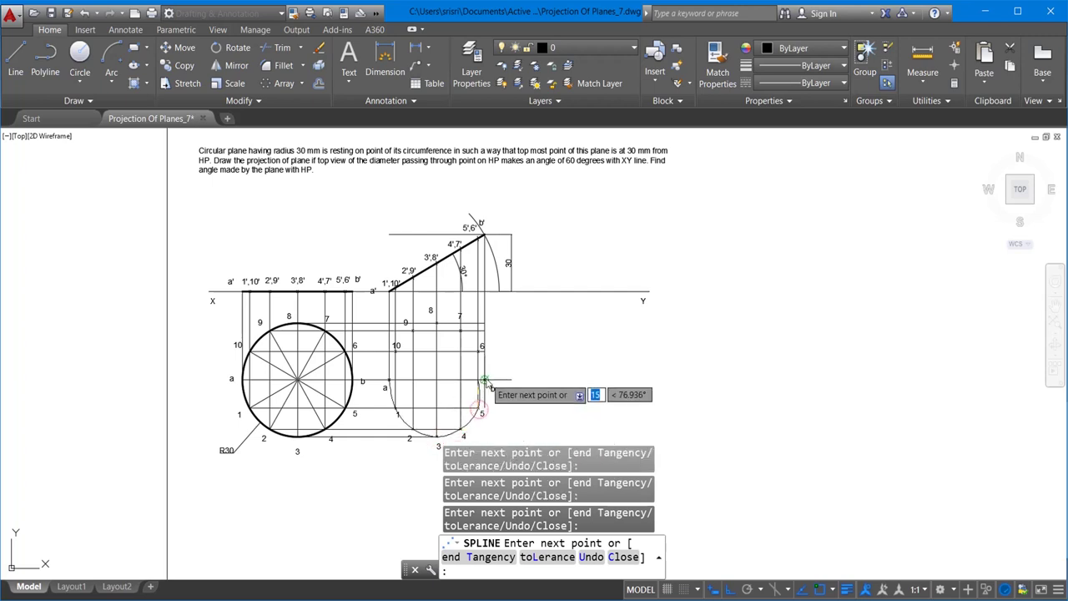
left_click(482, 377)
left_click(481, 347)
left_click(459, 322)
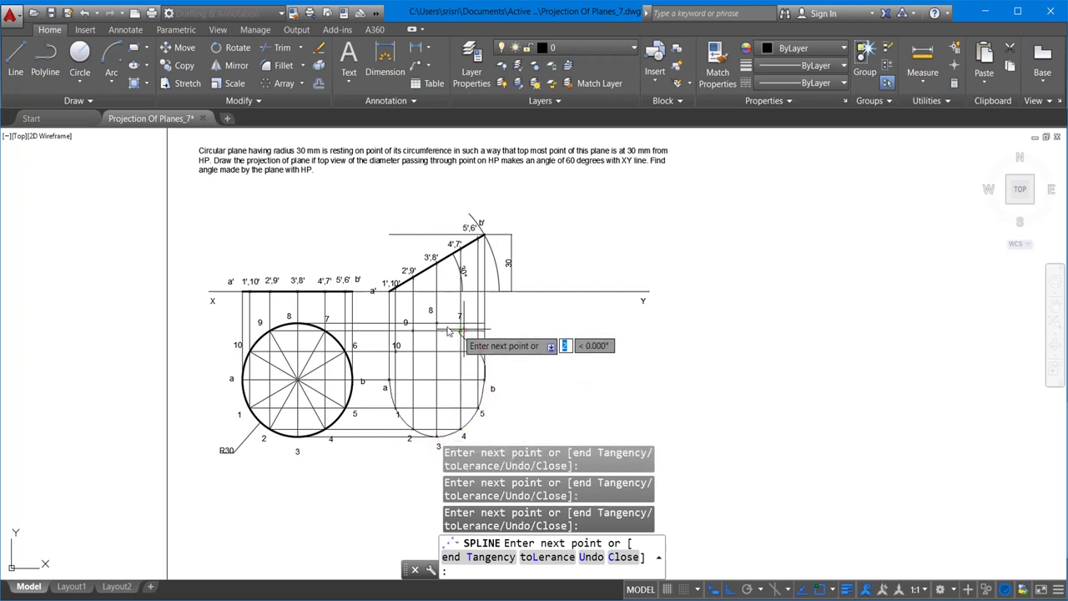
left_click(432, 325)
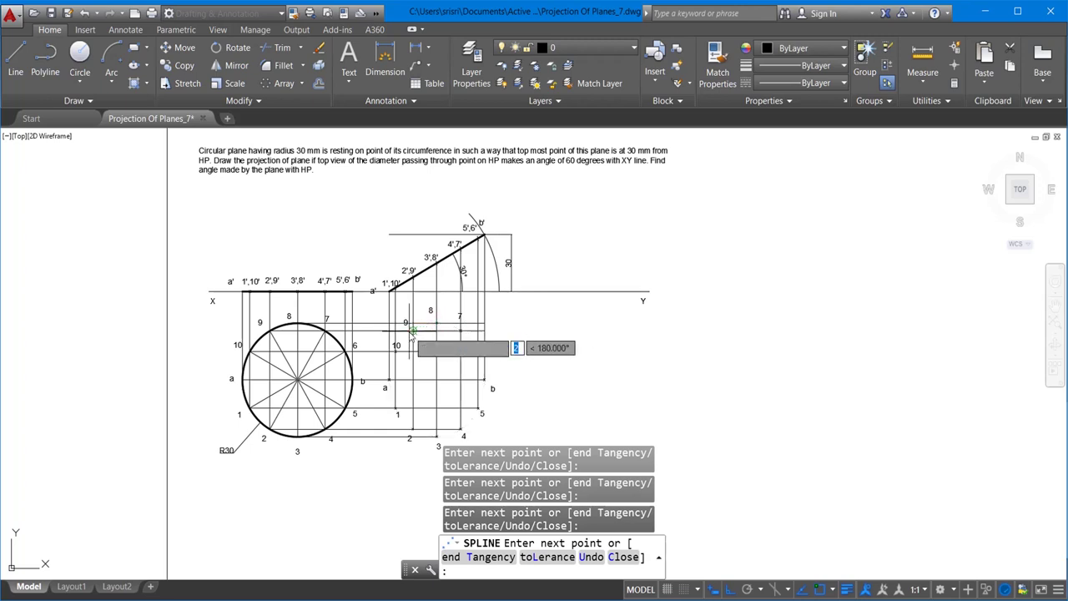
left_click(413, 331)
left_click(396, 351)
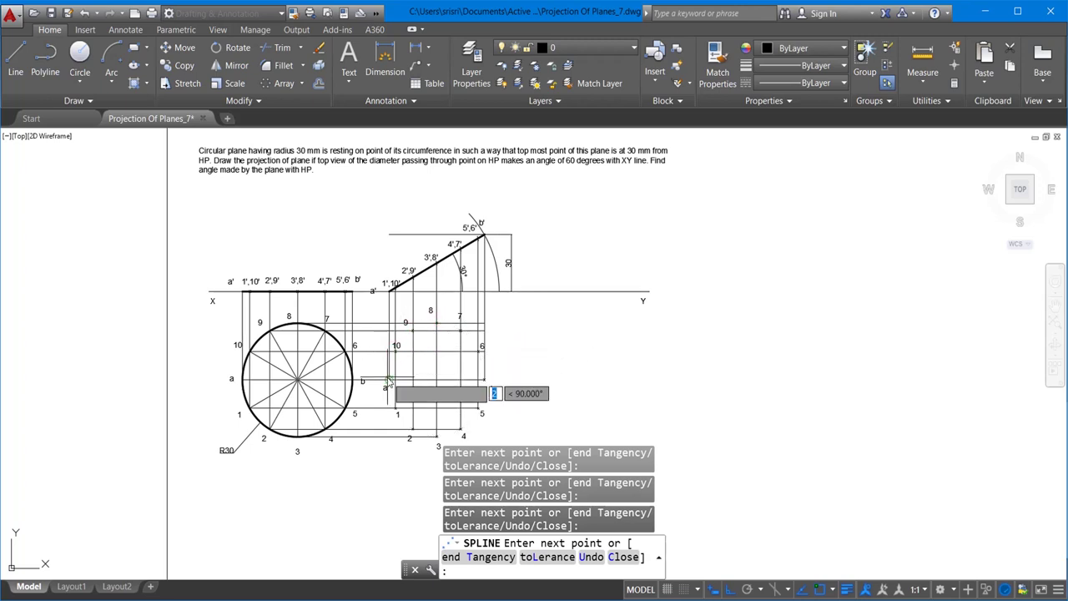
left_click(386, 386)
key("c")
key("Return")
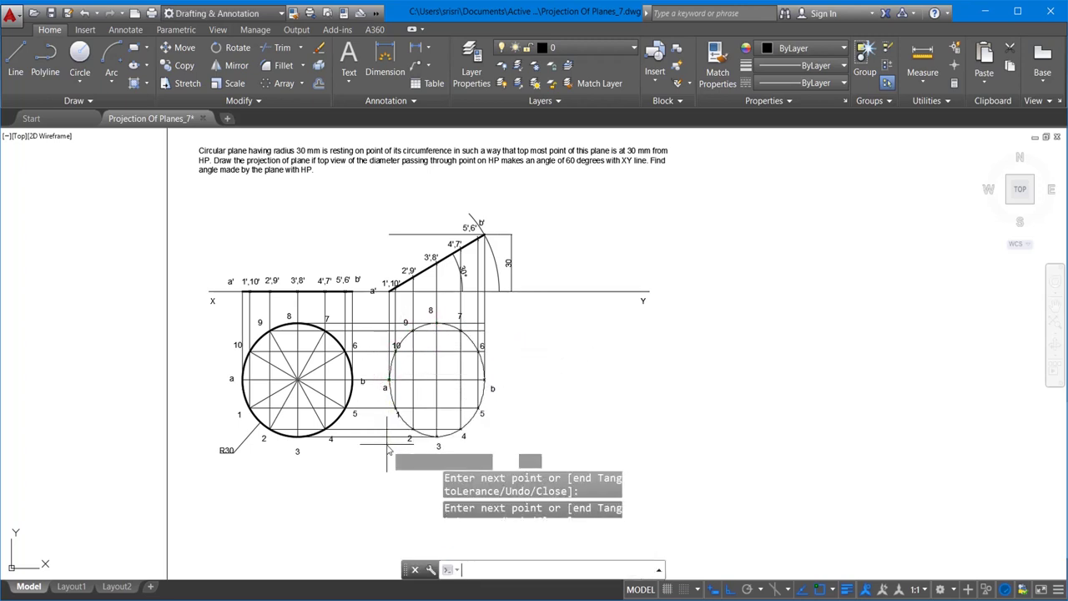
key("Return")
key("Escape")
Set the lineweight of the closed spline in the second top view to 0.30 mm
scroll(452, 450, "up", 3)
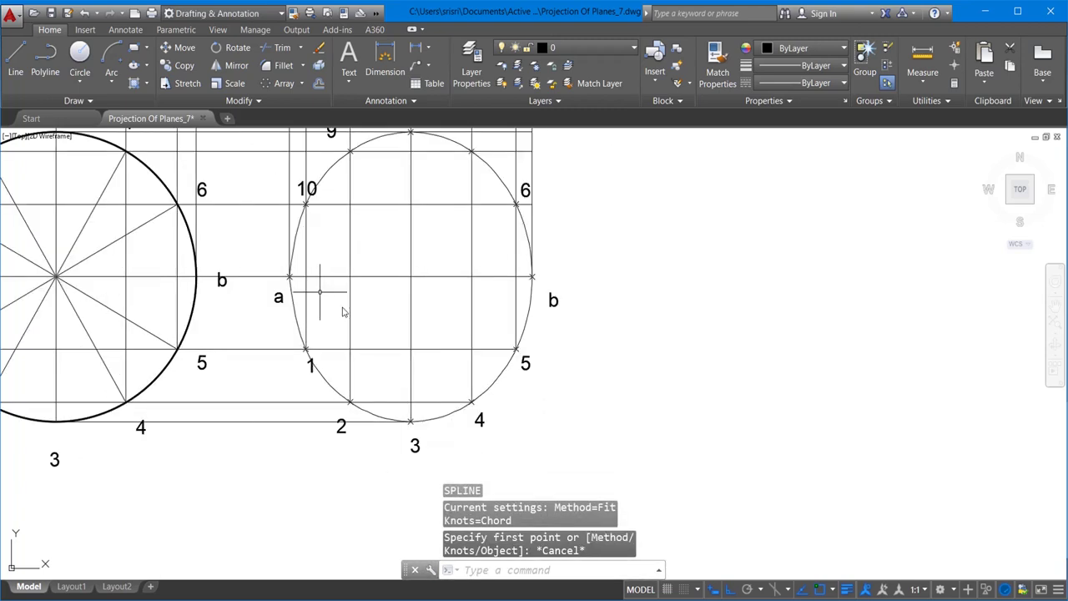
left_click(292, 251)
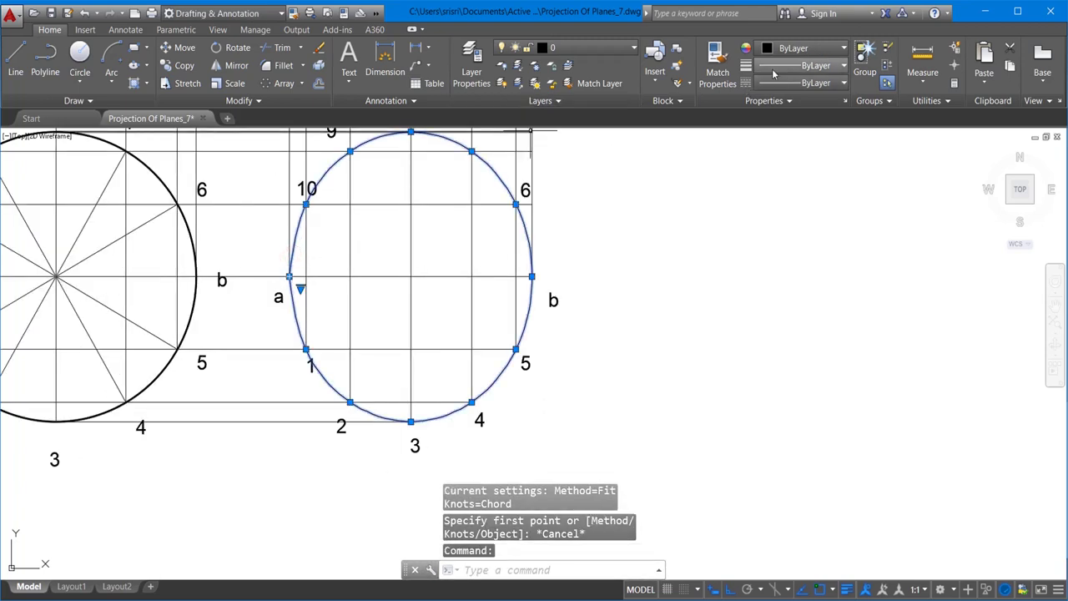
left_click(801, 65)
scroll(846, 171, "down", 1)
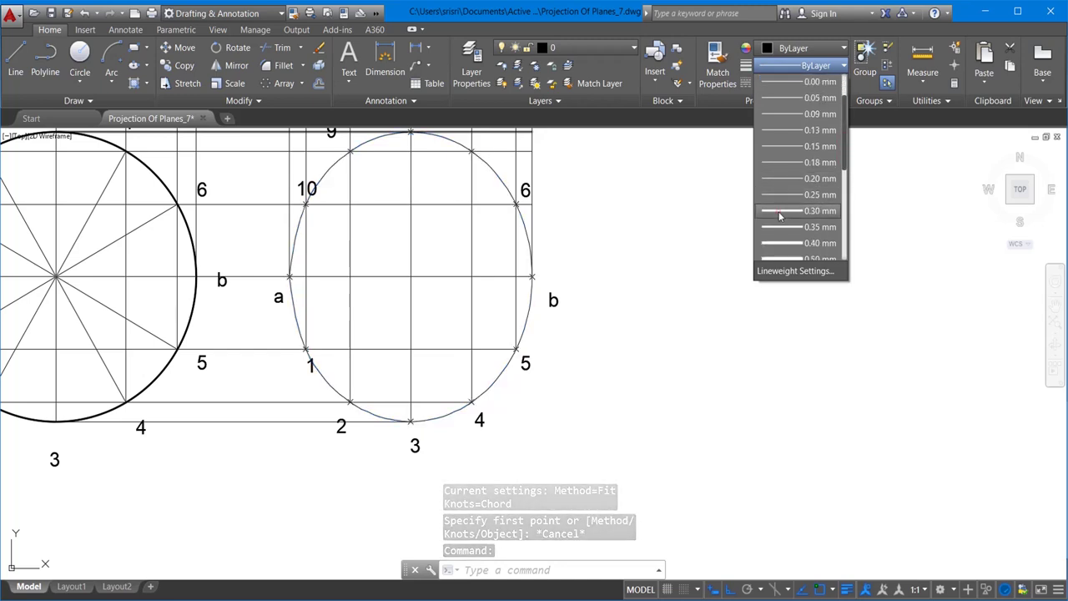
left_click(779, 211)
key("Escape")
scroll(785, 357, "down", 2)
scroll(784, 357, "down", 3)
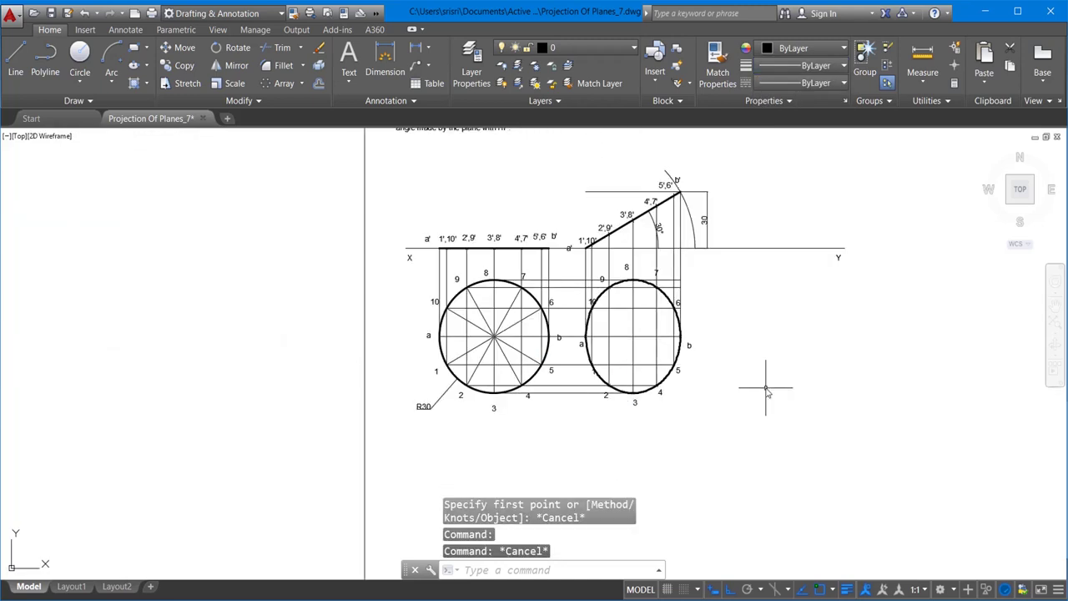
Draw a horizontal line from point a to point b across the ellipse in the second top view
scroll(762, 381, "up", 3)
scroll(638, 409, "down", 3)
scroll(639, 409, "up", 3)
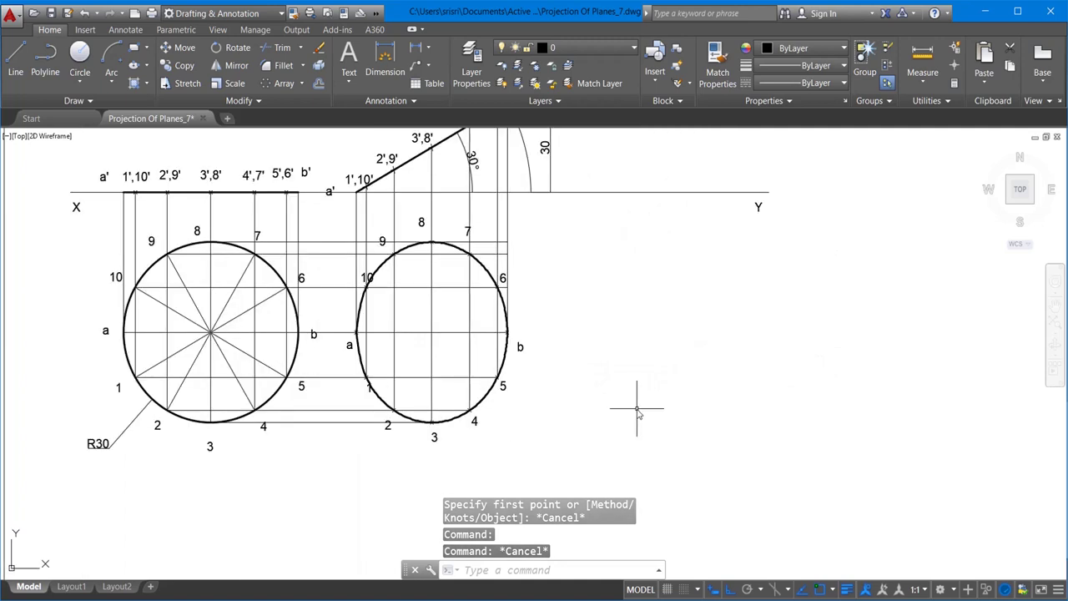
scroll(648, 382, "down", 3)
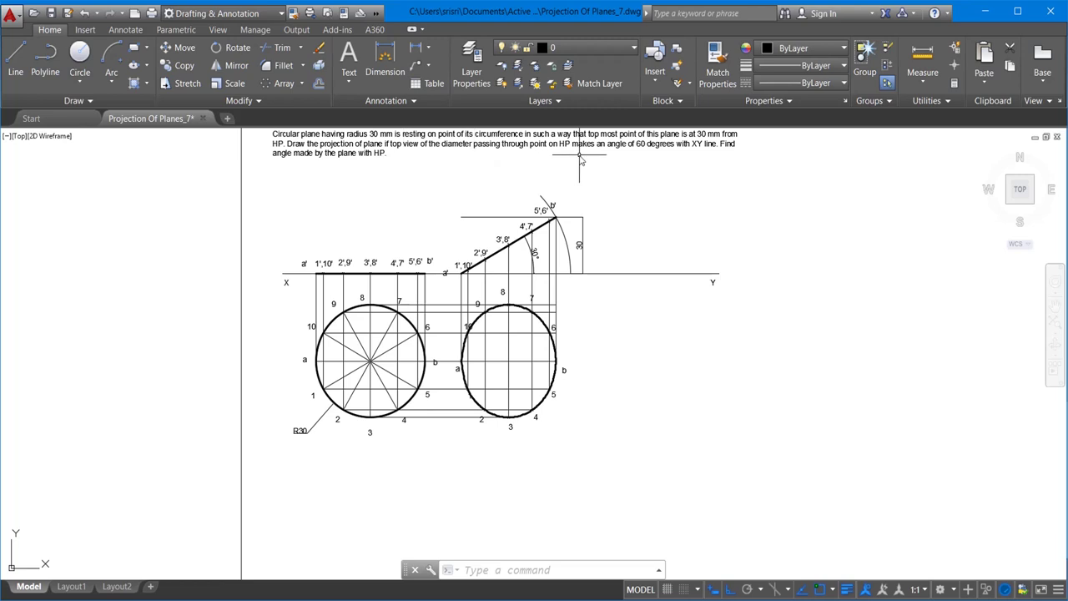
left_click(23, 77)
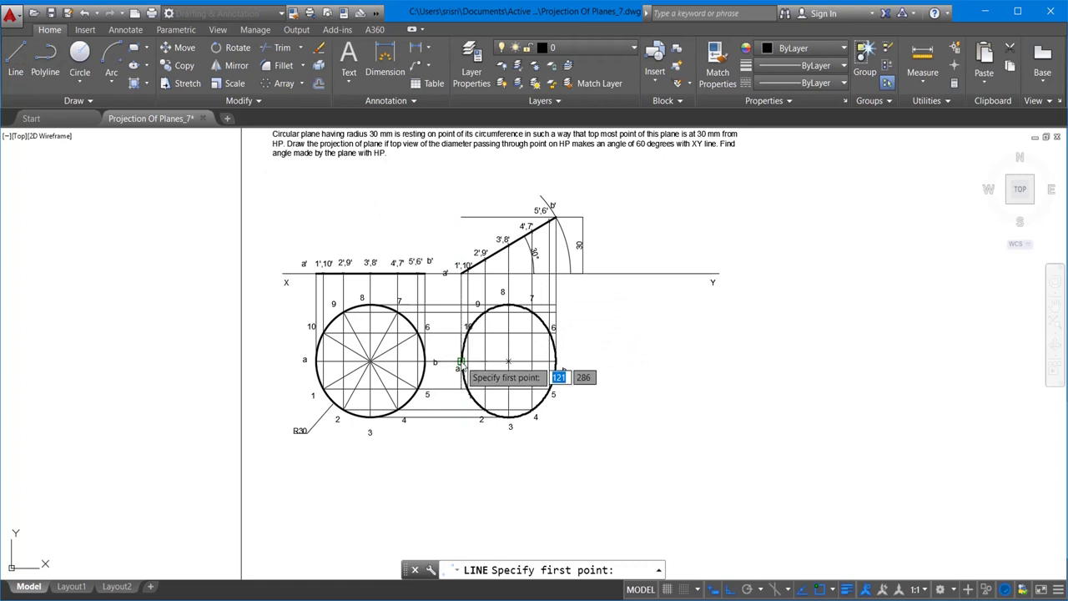
left_click(459, 364)
left_click(555, 361)
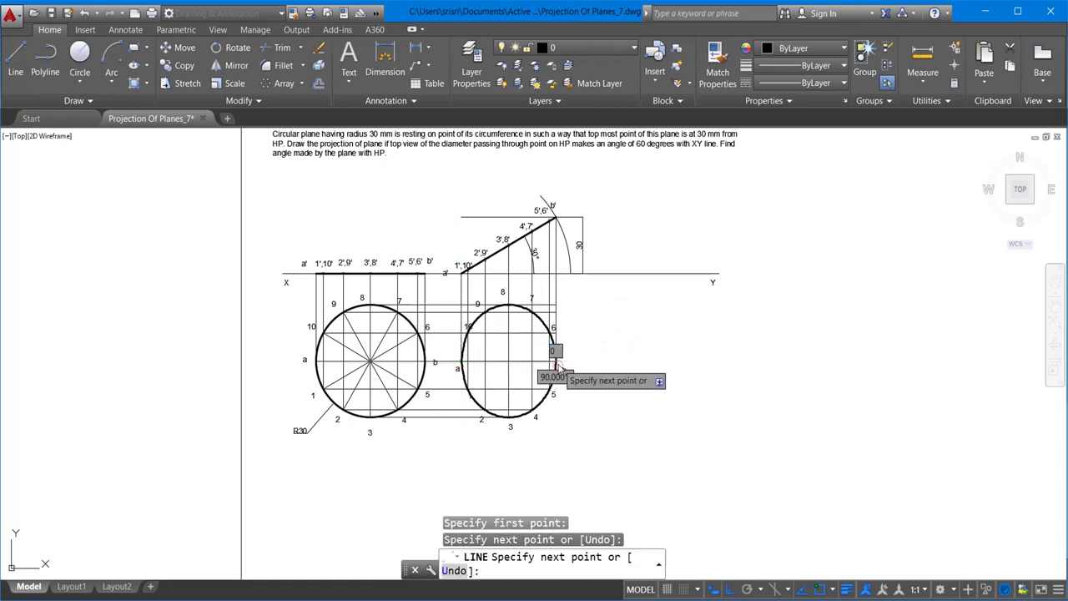
key("Escape")
Set the lineweight of the ellipse's diameter line ab to 0.30 mm
left_click(538, 363)
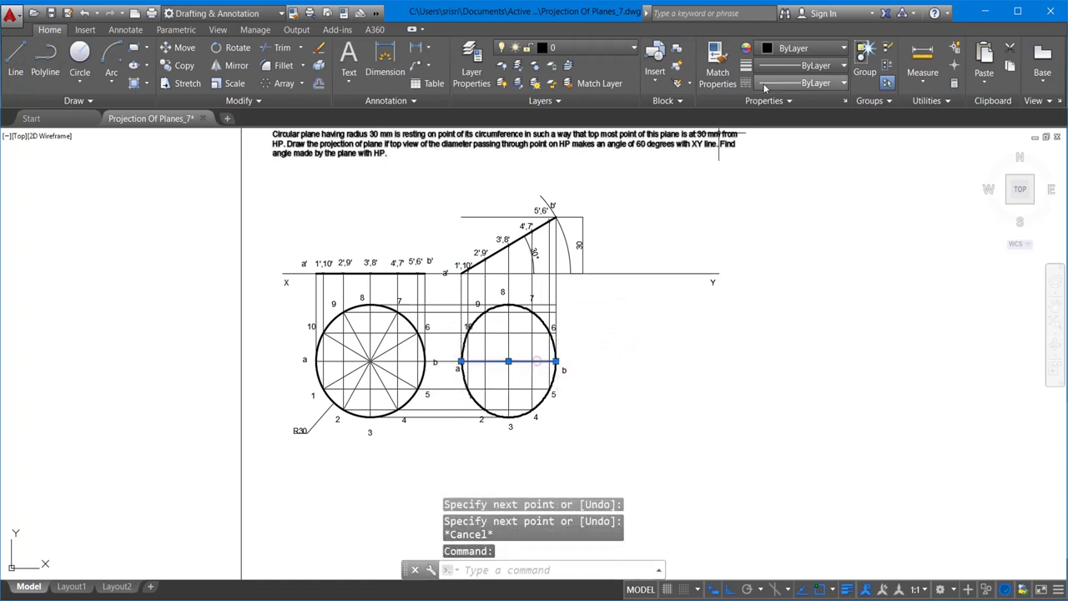
left_click(815, 65)
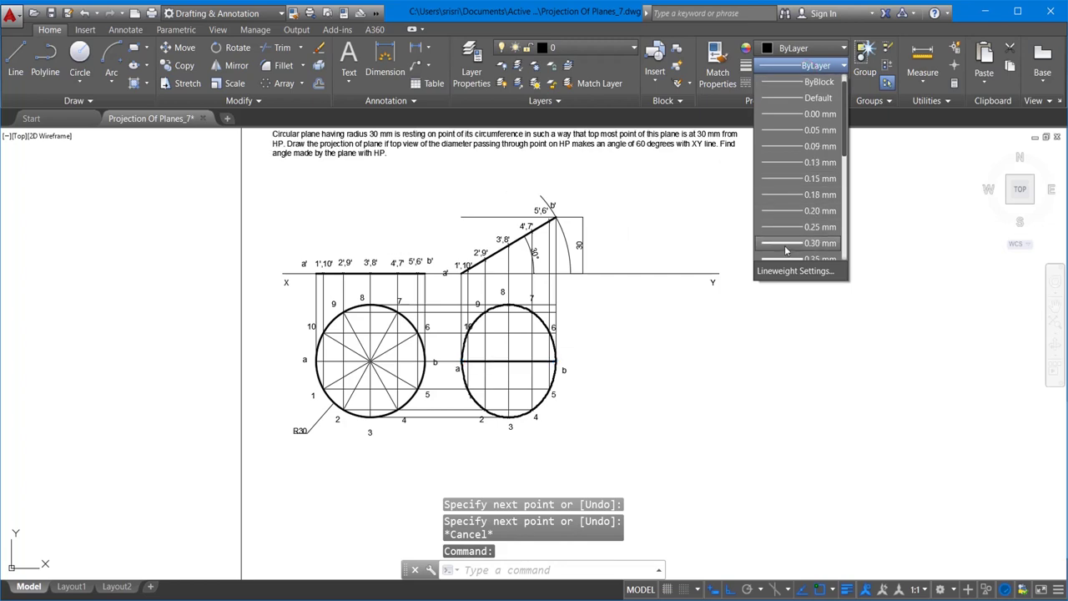
left_click(785, 243)
key("Escape")
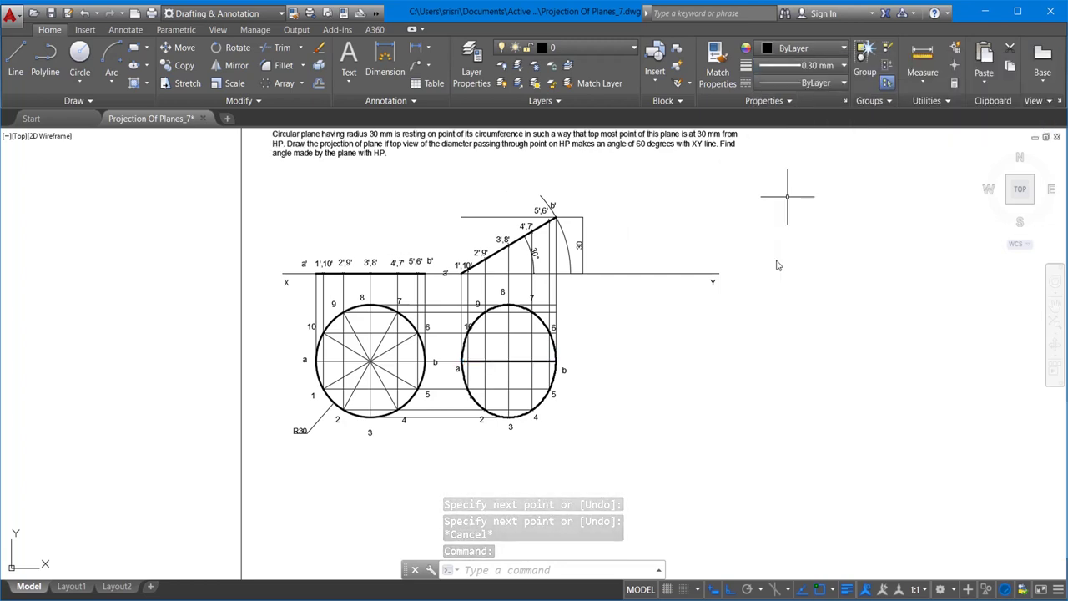
key("Escape")
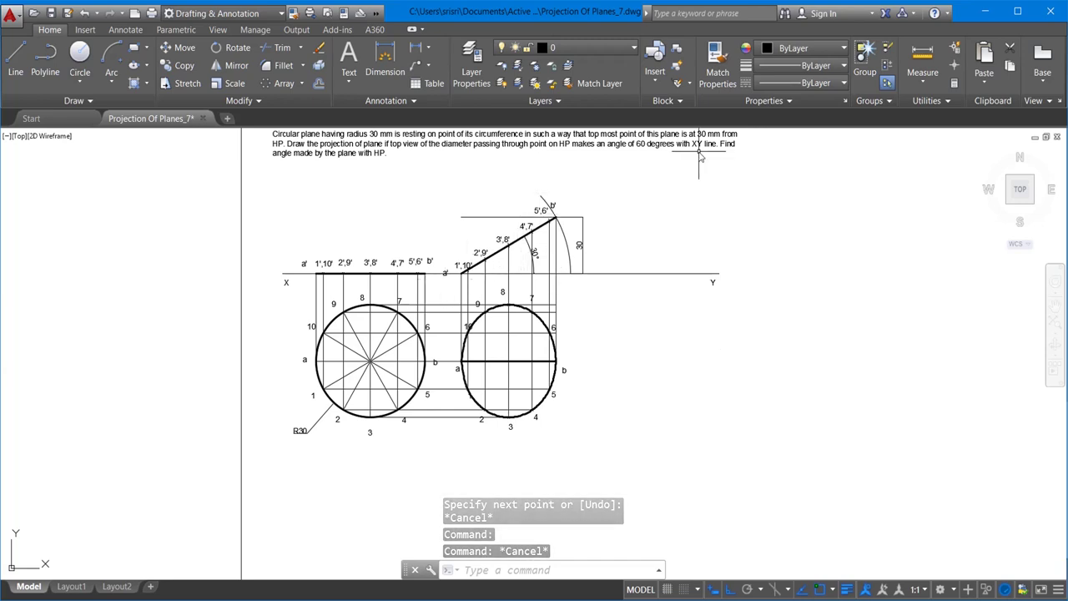
Copy the ellipse with its inner lines, points and labels about 78 mm horizontally to the right, using point a as base
left_click(449, 284)
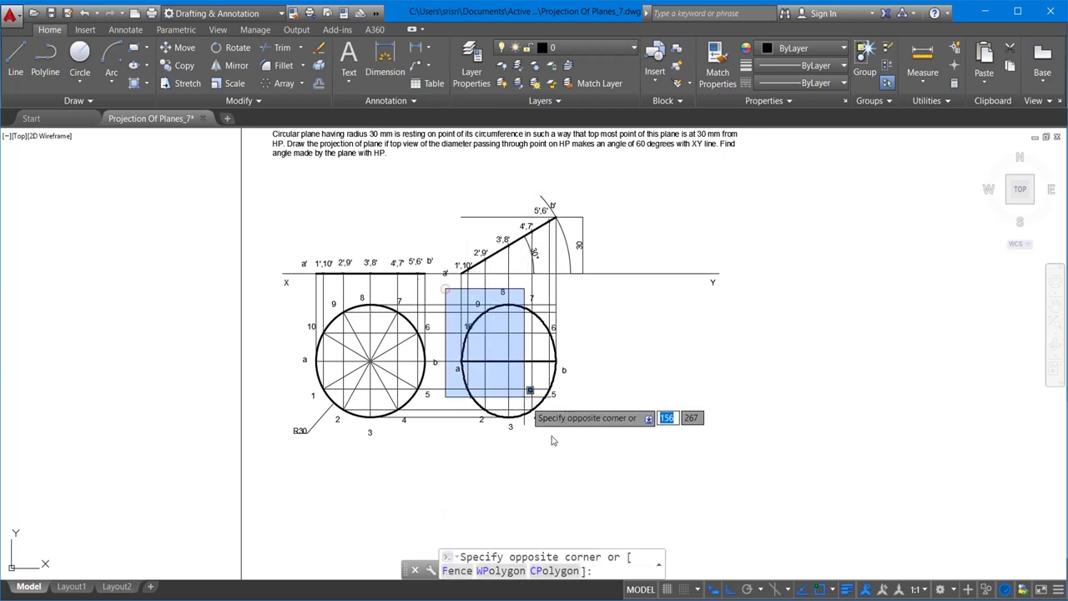
left_click(599, 469)
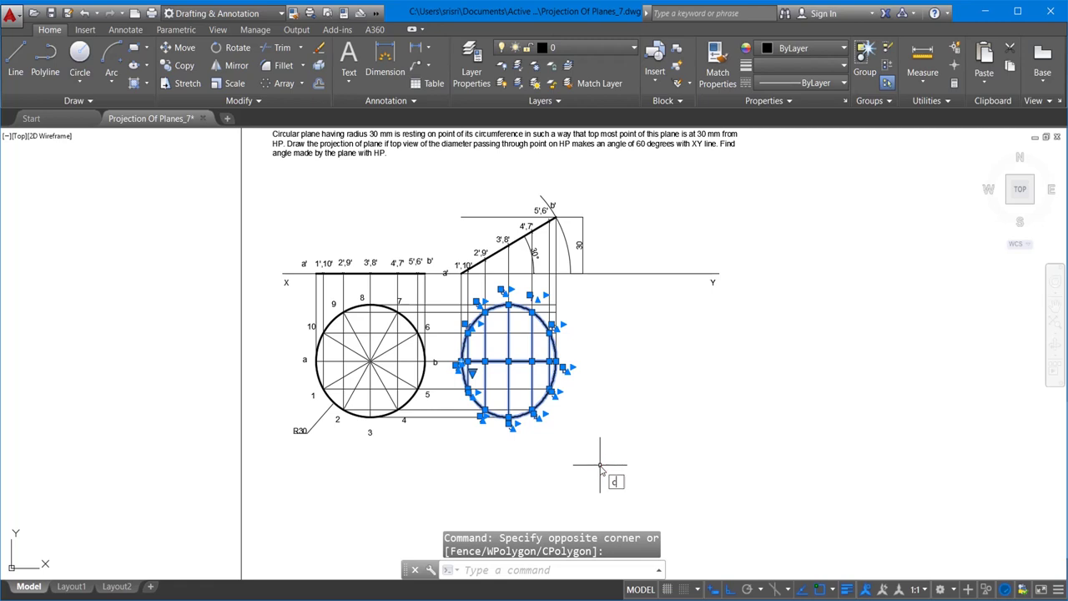
type("cop")
key("Return")
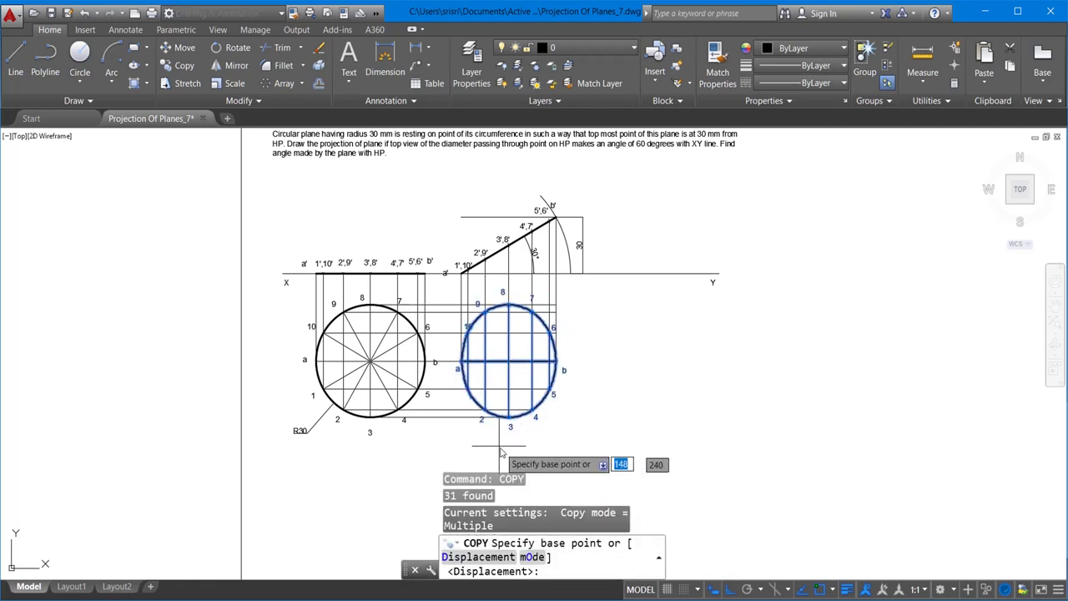
left_click(460, 361)
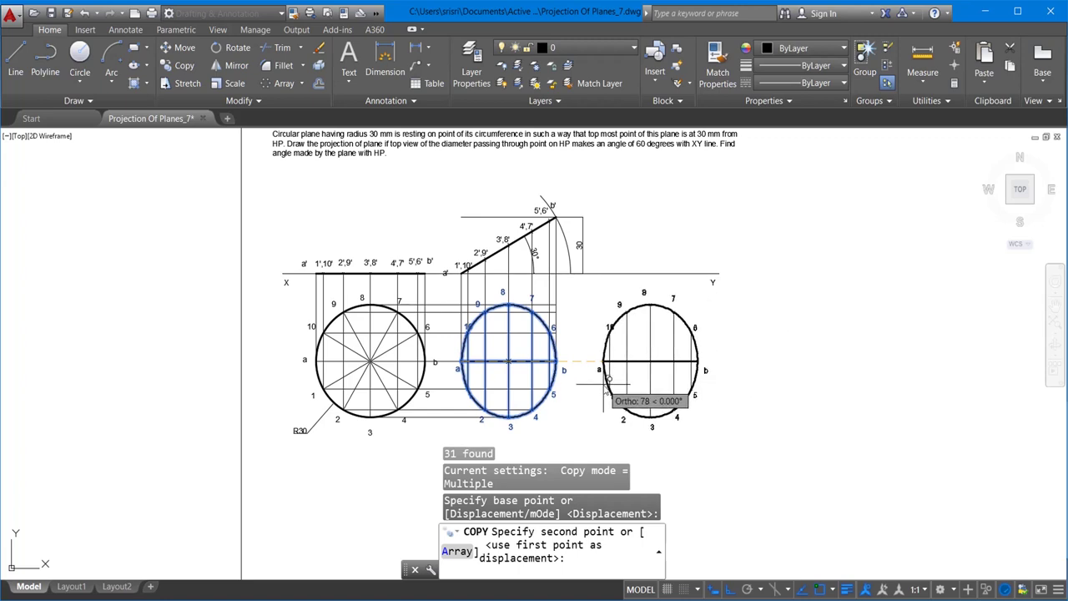
left_click(607, 379)
key("Escape")
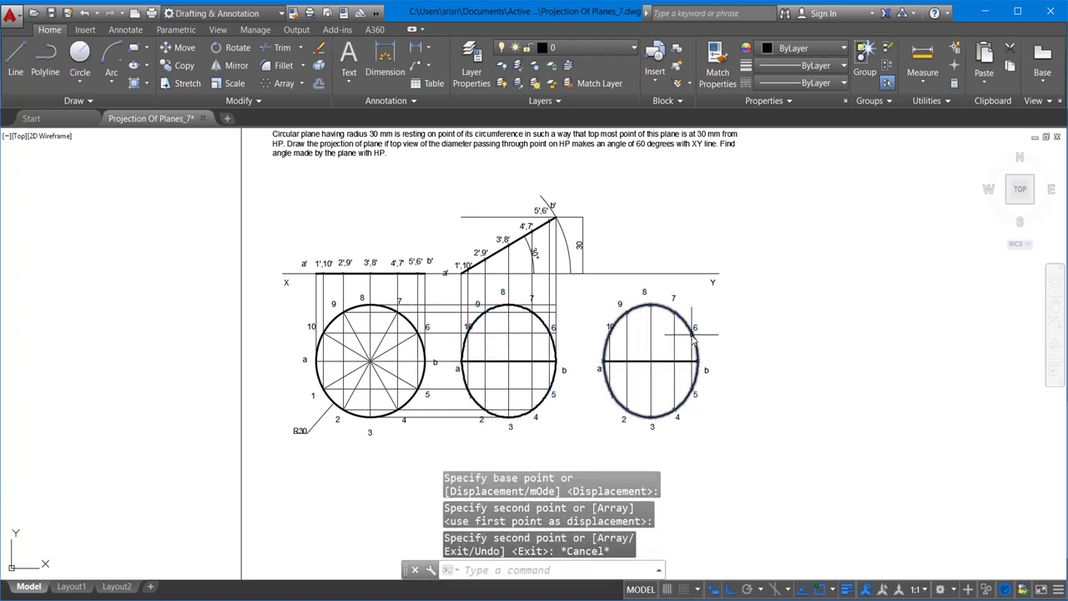
Delete the five vertical lines inside the copied ellipse, leaving diameter ab
scroll(792, 371, "up", 2)
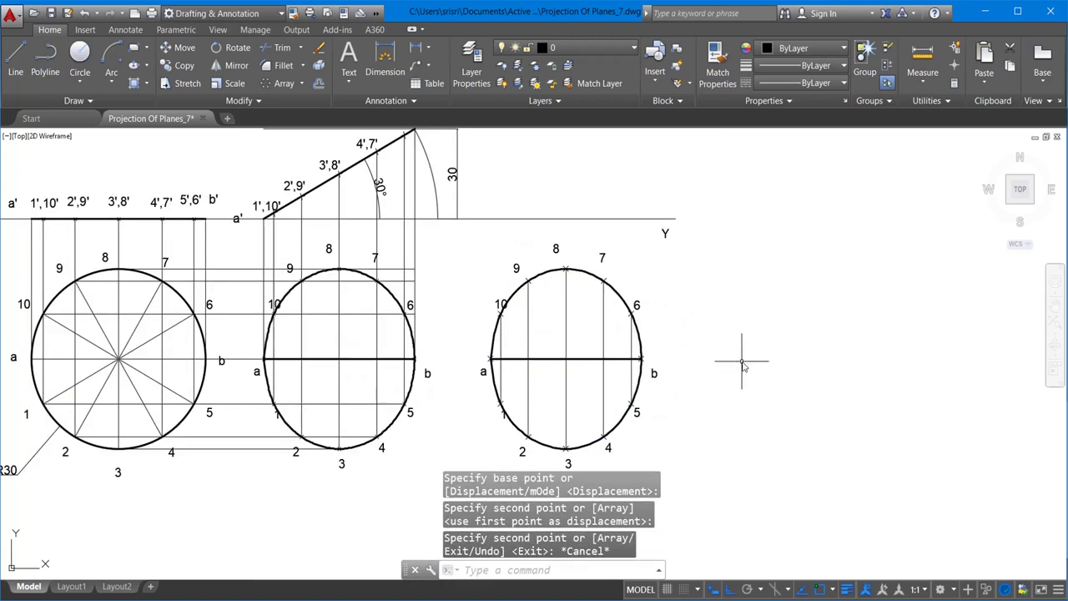
left_click(501, 347)
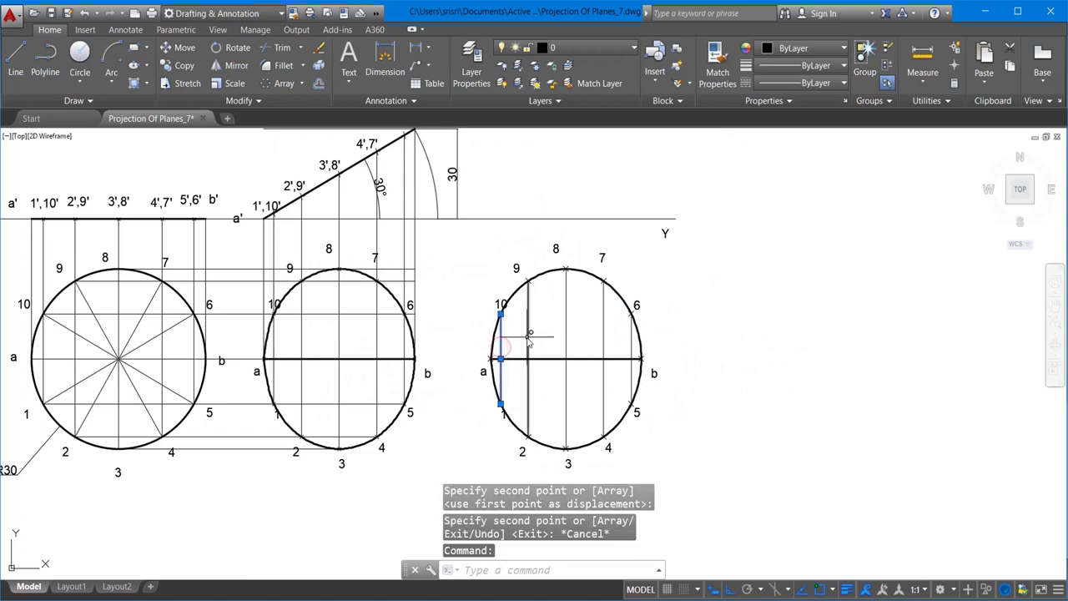
left_click(527, 335)
left_click(567, 333)
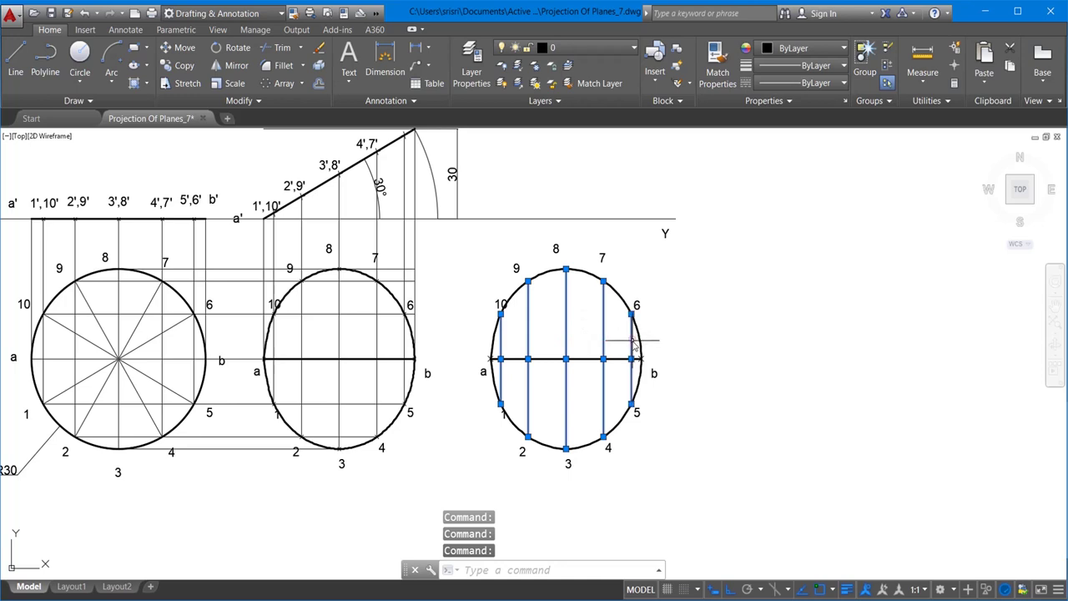
key("Delete")
scroll(634, 430, "down", 2)
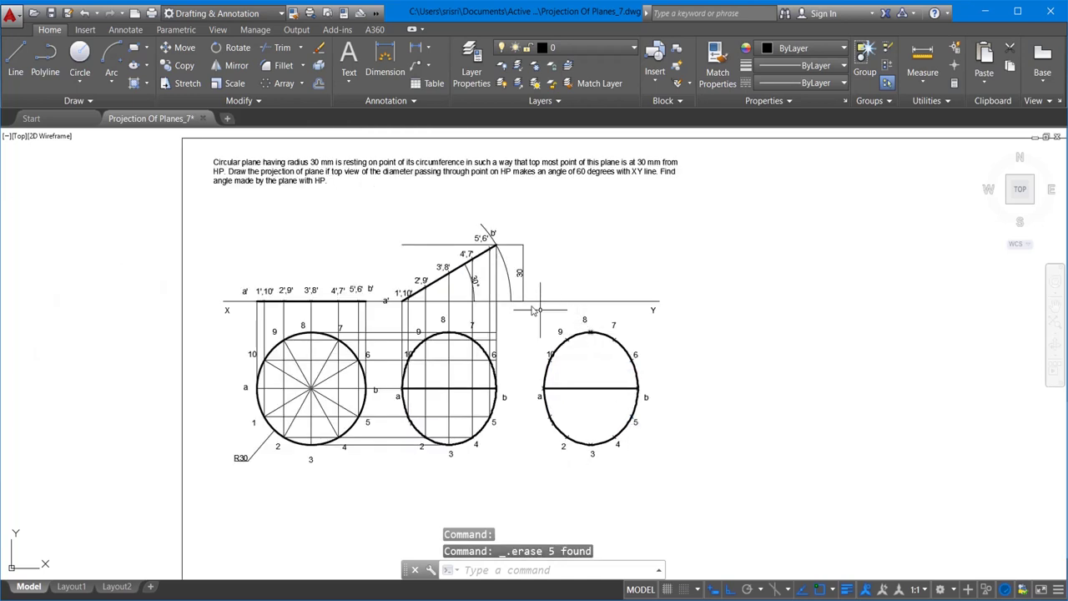
Try rotating the copied ellipse with its labels 60 degrees about point a, and undo the rotation
left_click(528, 309)
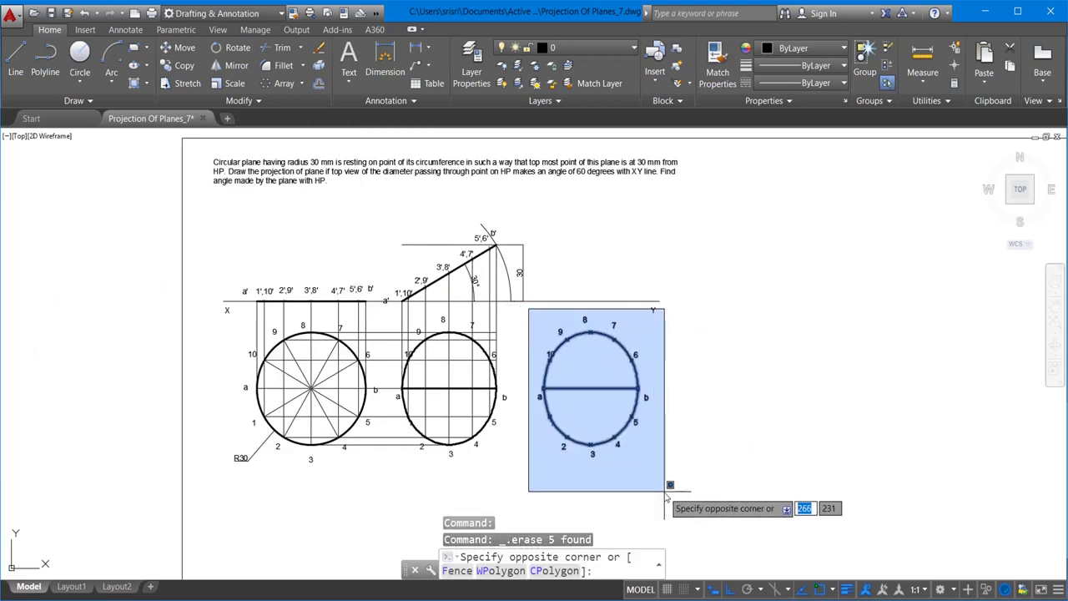
left_click(665, 494)
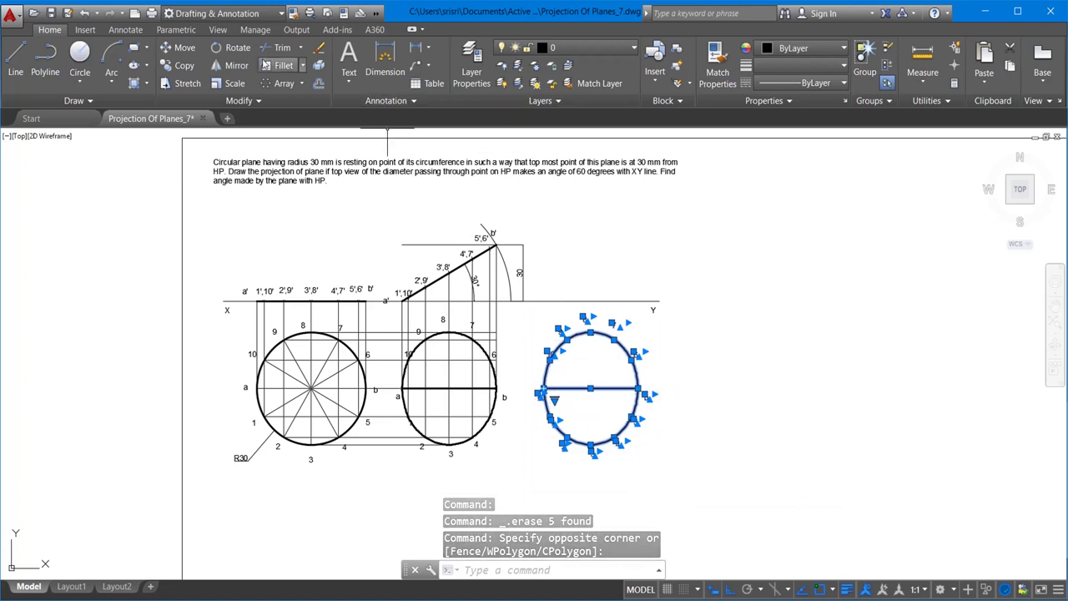
left_click(238, 48)
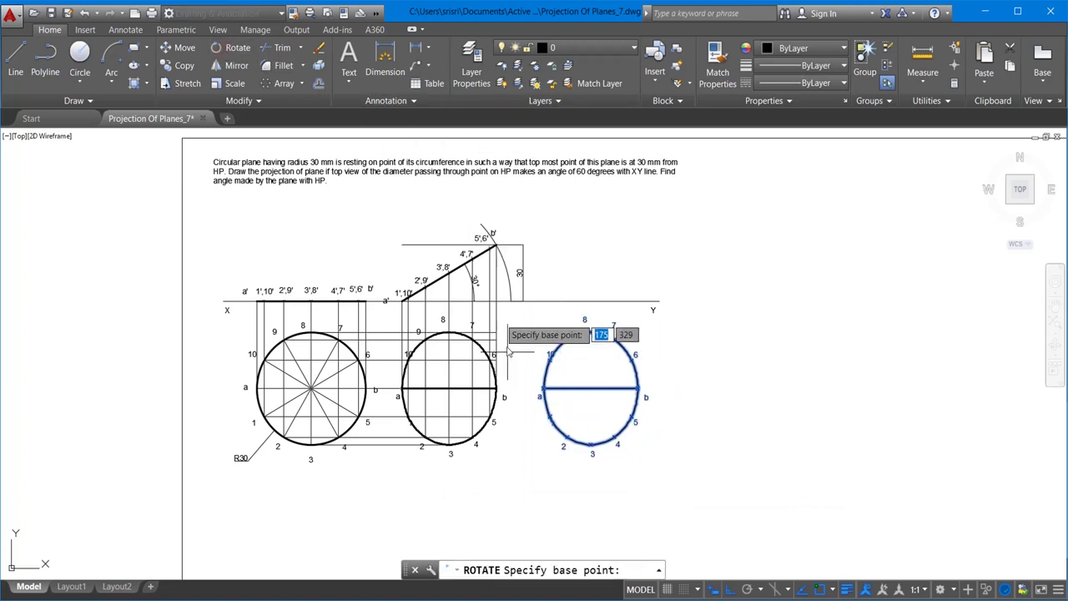
left_click(542, 387)
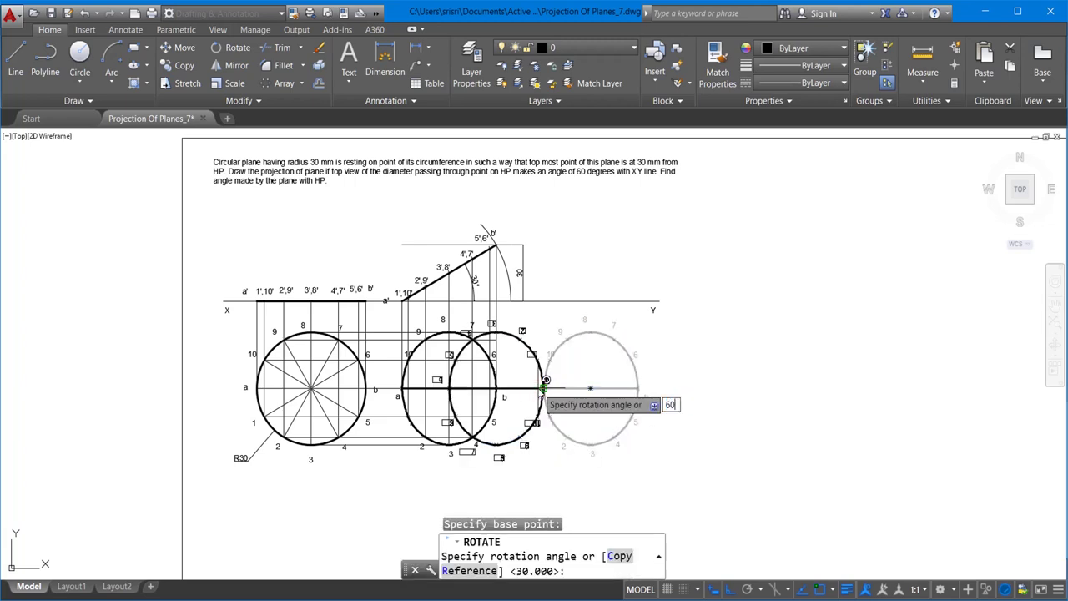
key("Return")
key("Escape")
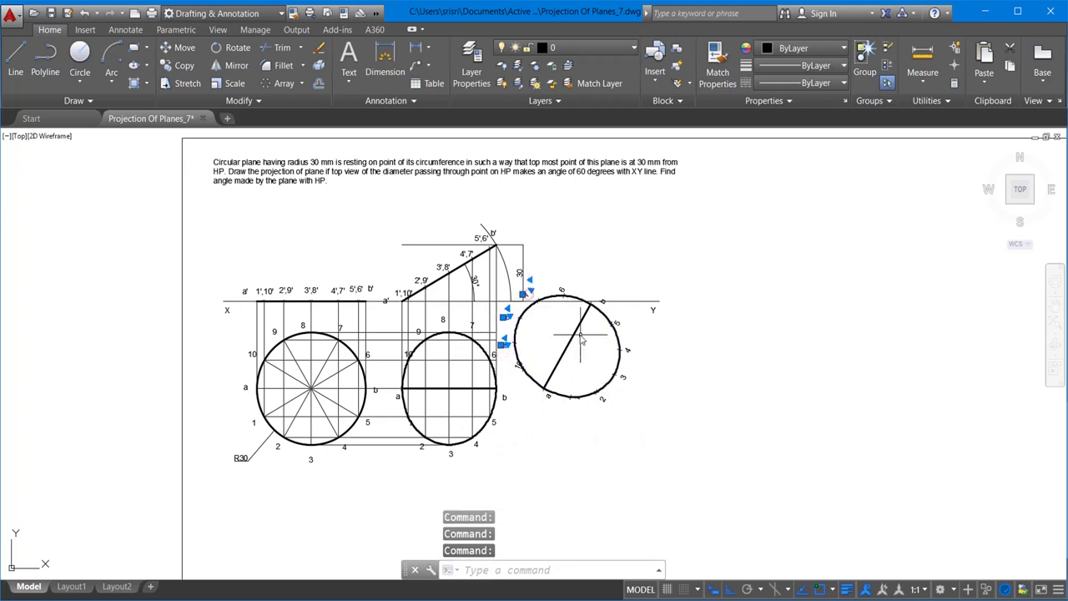
left_click(655, 434)
key("Escape")
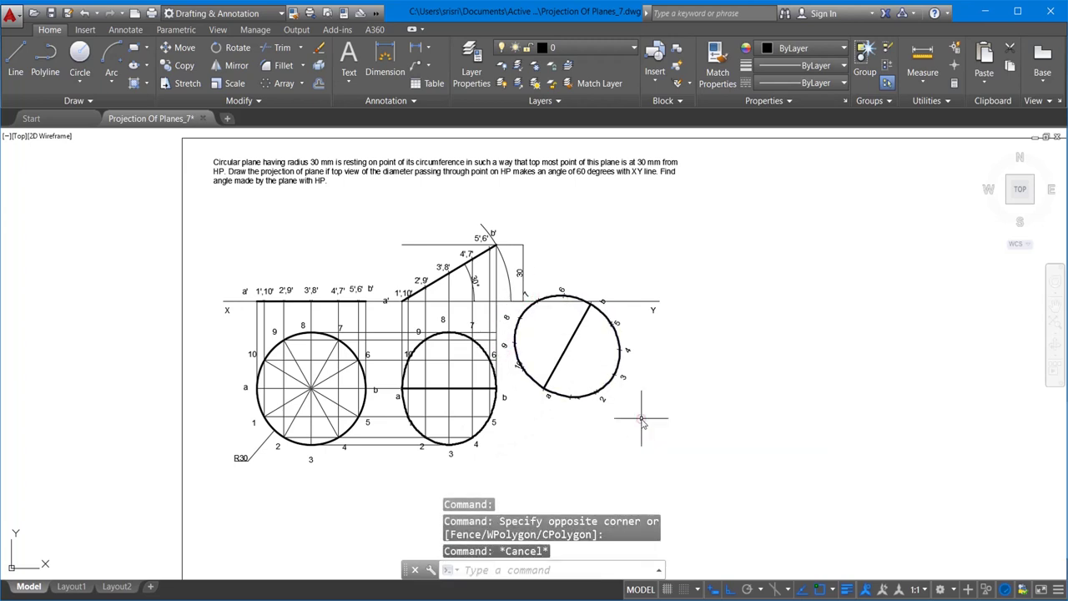
key("ctrl+z")
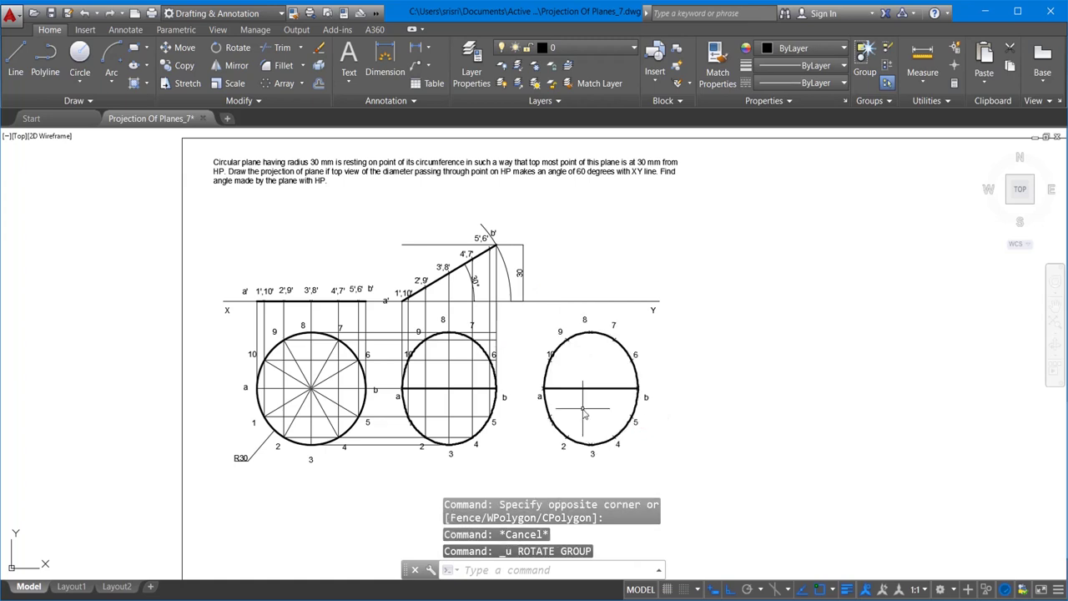
Move the copied ellipse with its diameter line, points and labels straight down, farther below the XY line
left_click(529, 315)
left_click(665, 482)
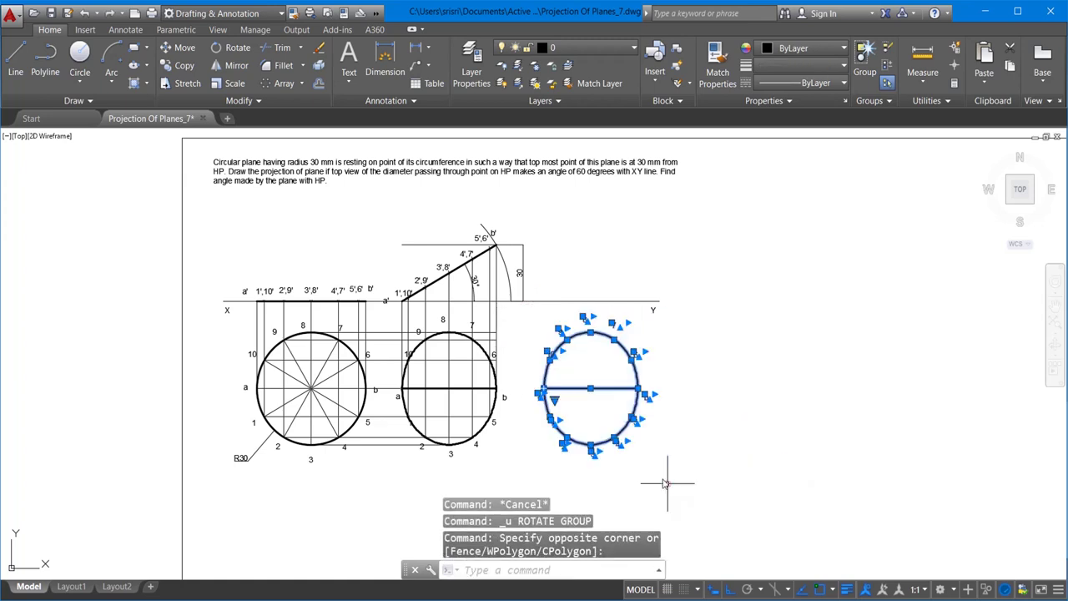
left_click(178, 47)
left_click(755, 344)
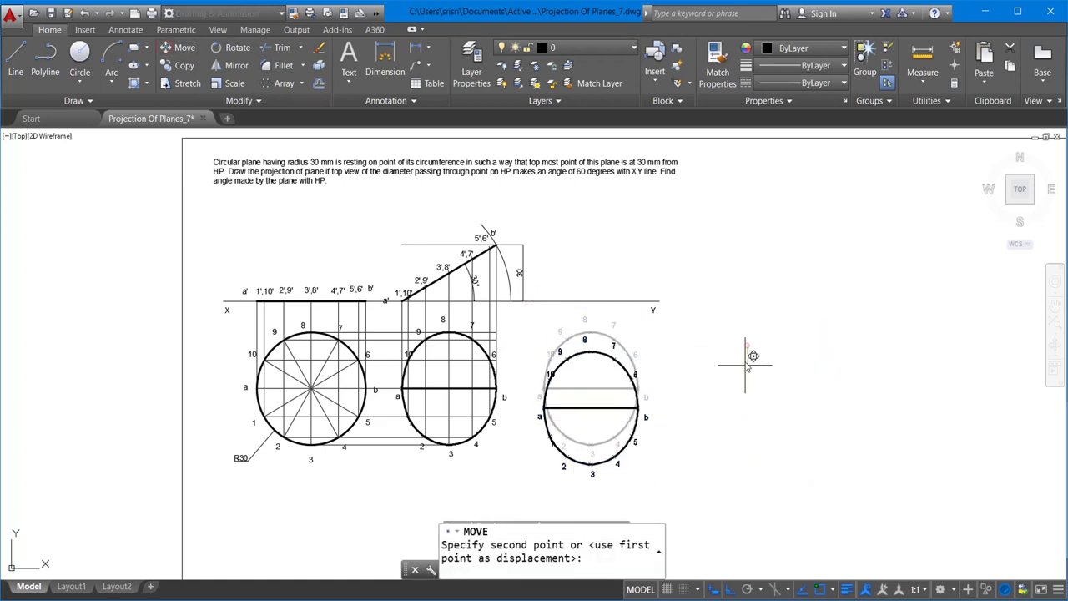
left_click(765, 399)
Rotate the lowered ellipse with its diameter line, points and labels 60 degrees about point a
scroll(523, 376, "down", 2)
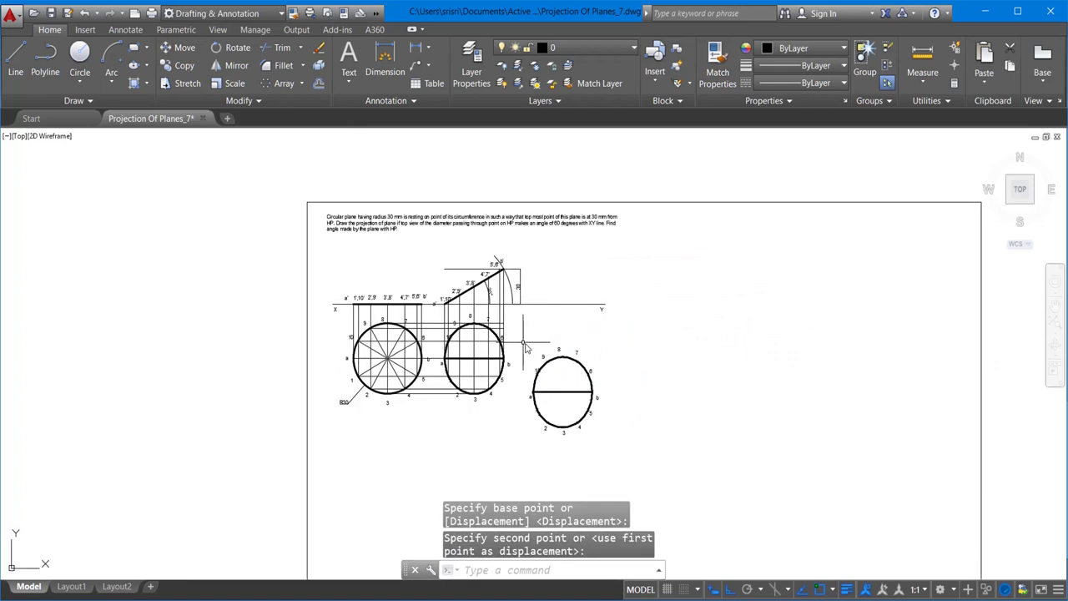
left_click(523, 342)
left_click(622, 452)
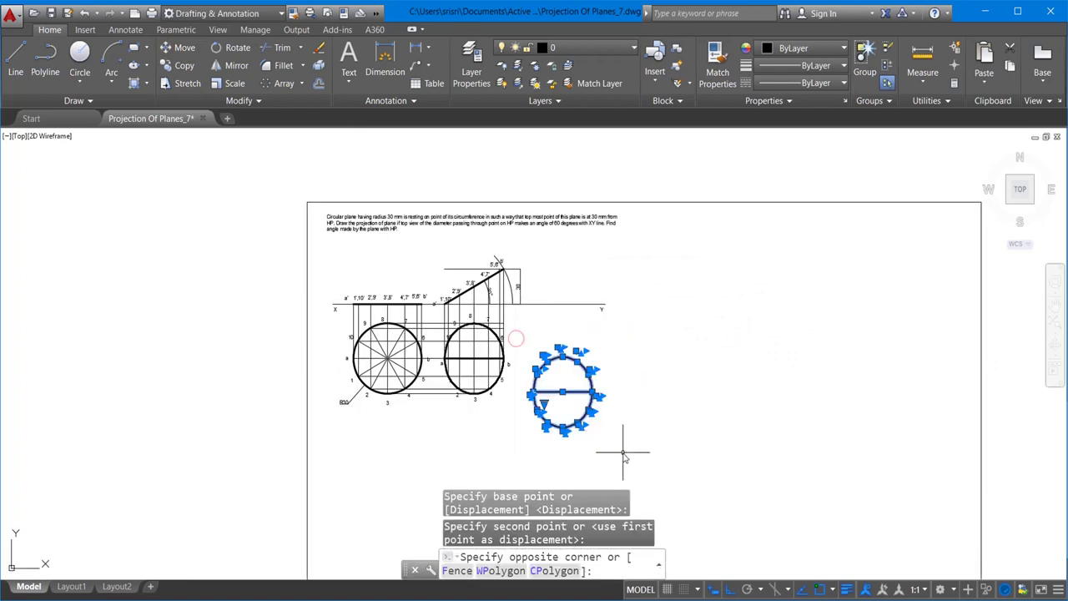
left_click(242, 50)
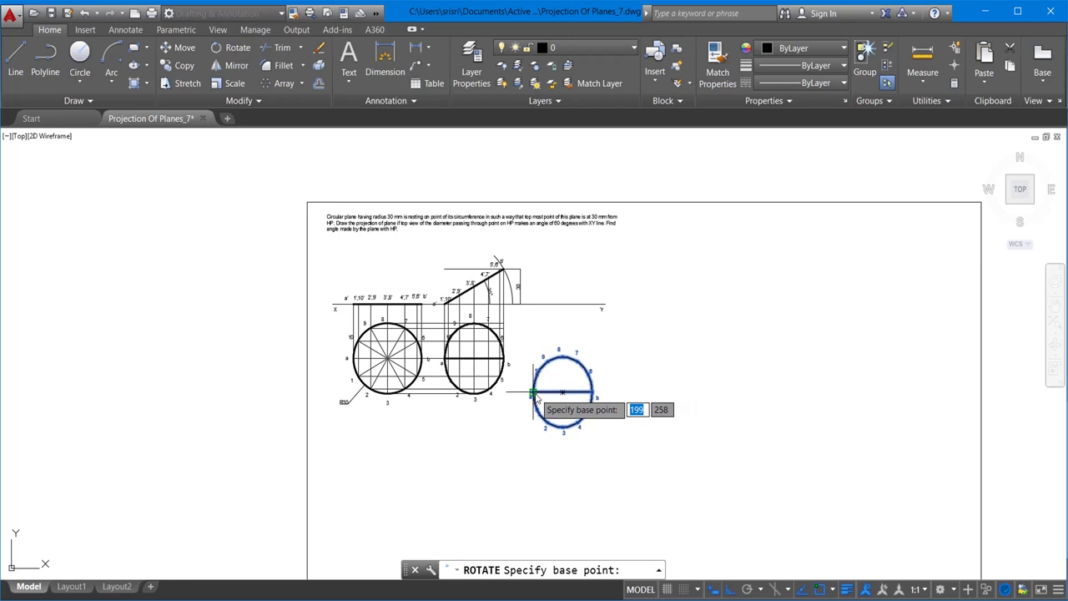
left_click(534, 394)
type("60")
key("Return")
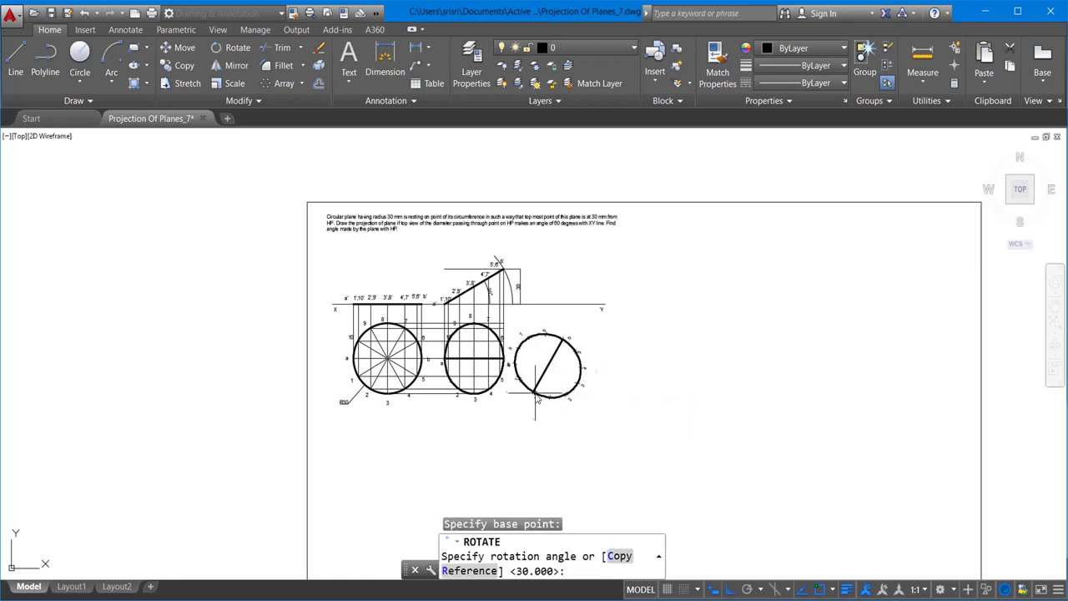
key("Escape")
scroll(552, 402, "up", 2)
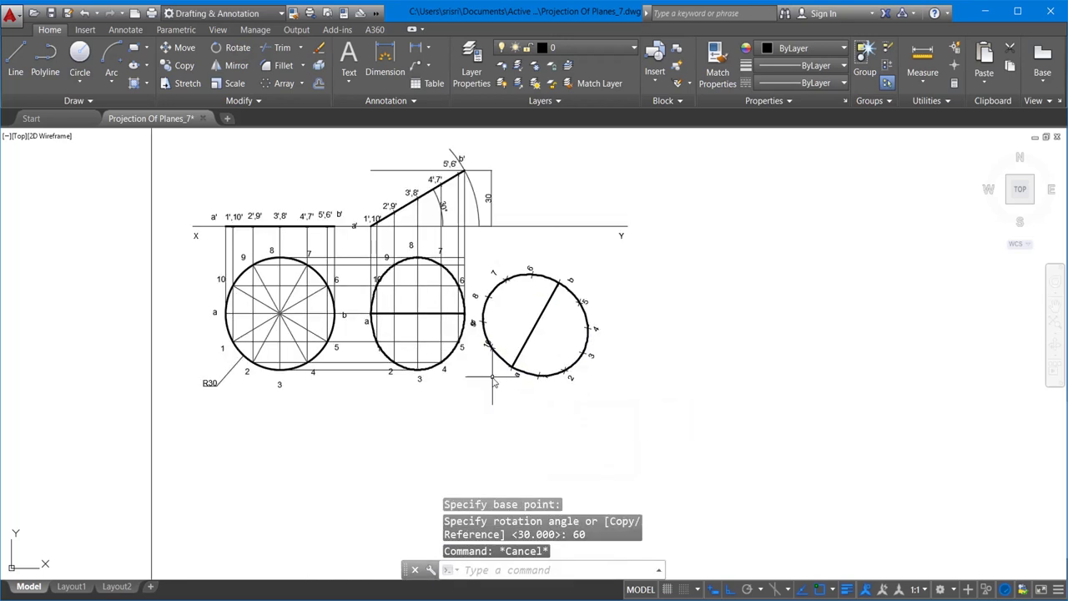
Move the rotated ellipse with its diameter line, points and labels about 13 mm horizontally, farther from the middle top view
left_click(465, 240)
left_click(644, 429)
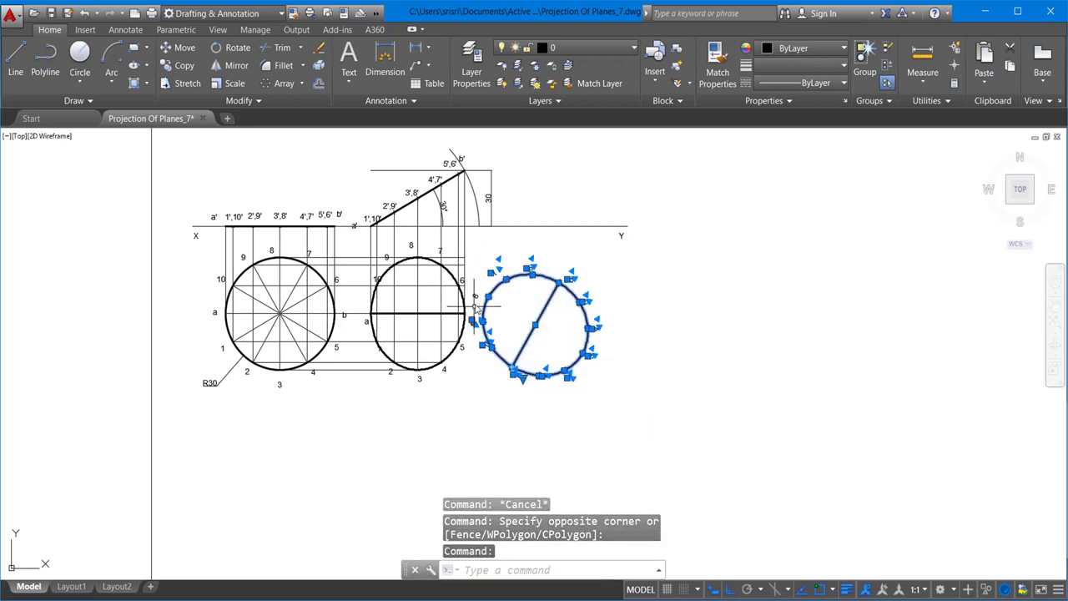
left_click(181, 49)
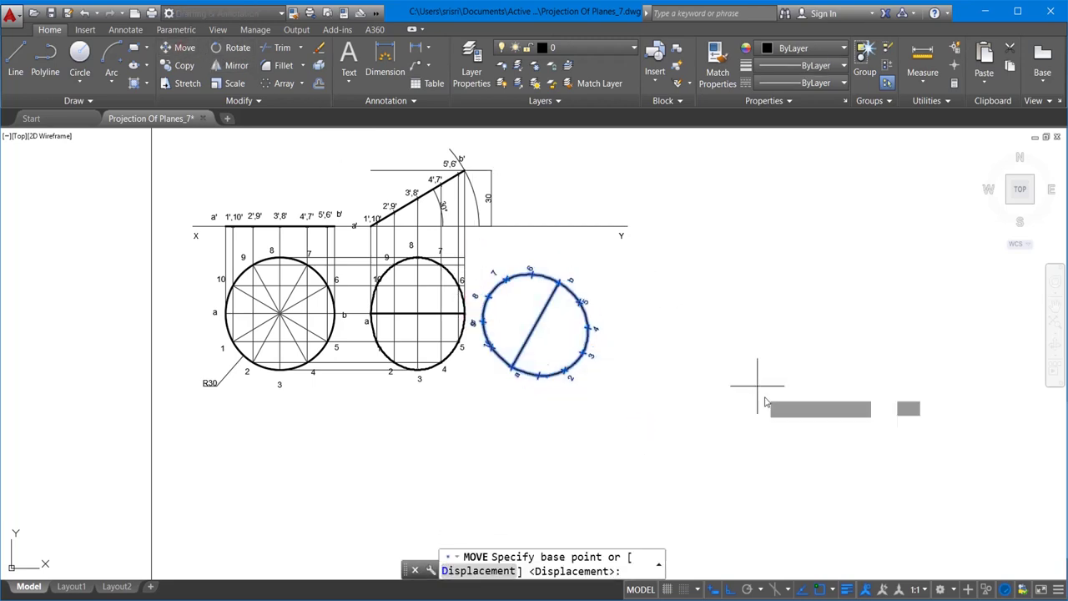
left_click(753, 400)
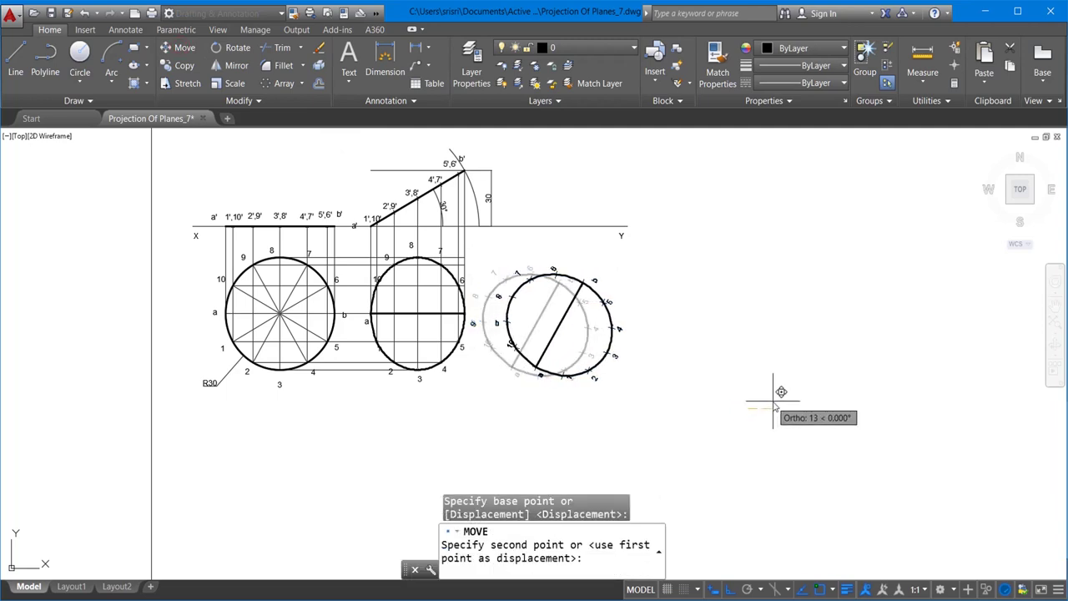
left_click(772, 403)
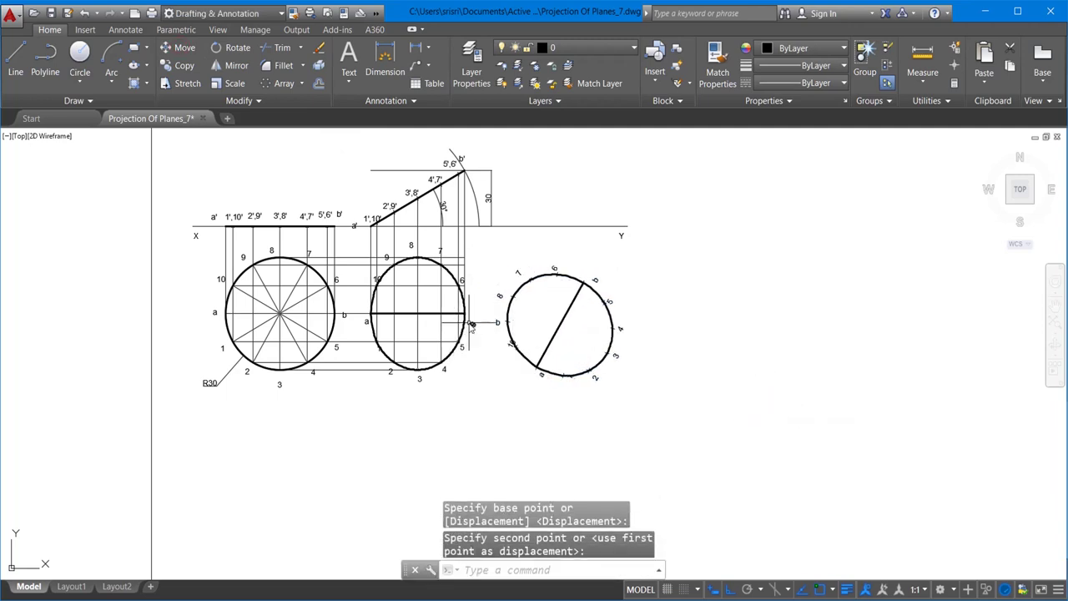
Move the label 9 left behind near the middle ellipse horizontally toward the rotated ellipse's point 9
left_click(403, 171)
left_click(185, 48)
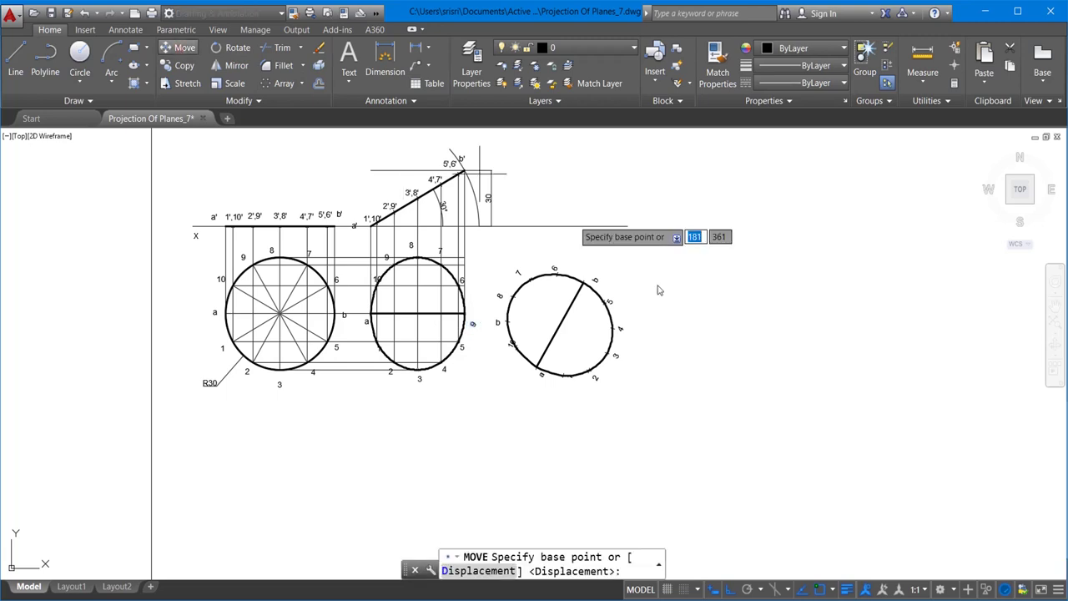
left_click(711, 344)
left_click(747, 345)
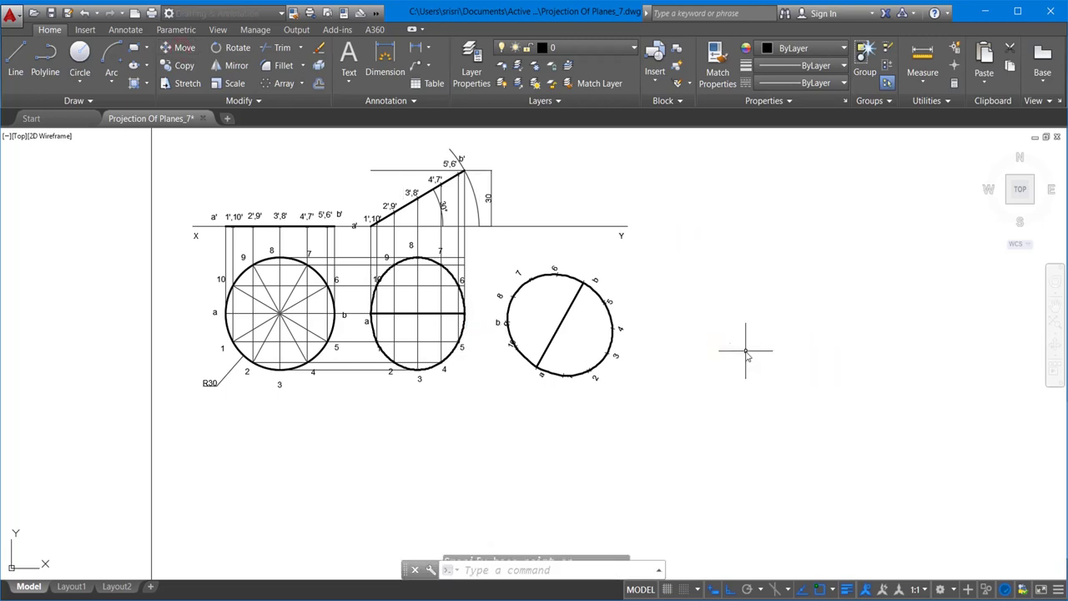
Move the misplaced label b horizontally back beside the end of the middle ellipse's diameter
left_click(498, 324)
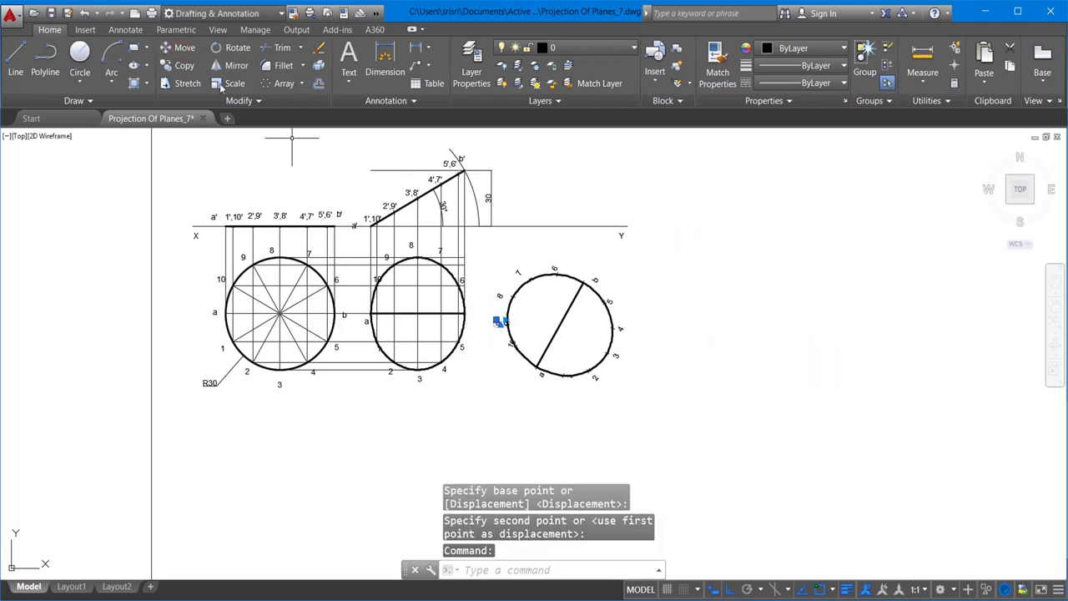
left_click(171, 48)
left_click(811, 371)
left_click(787, 367)
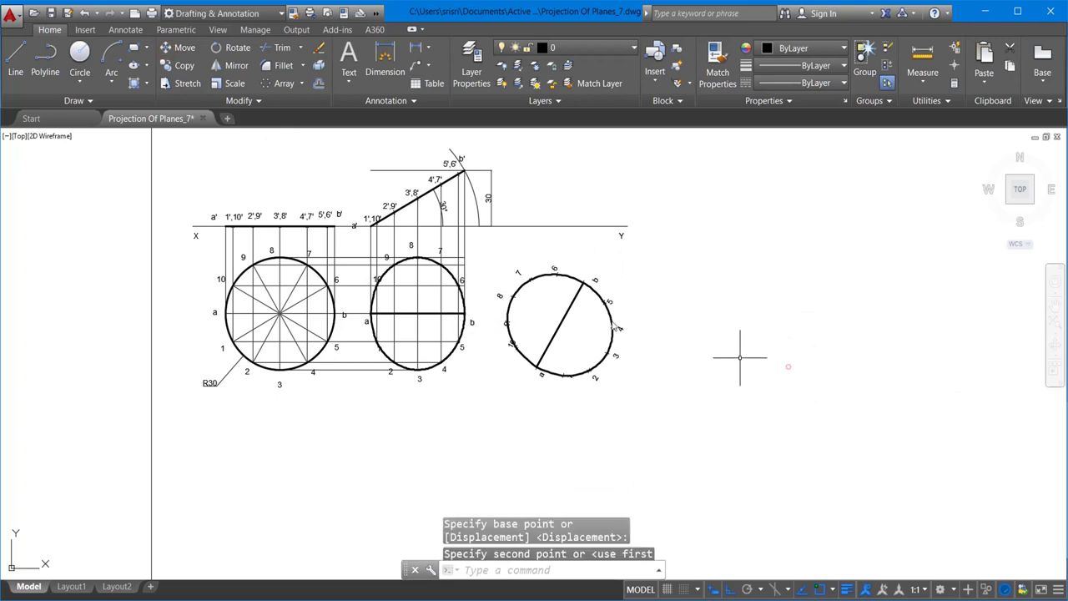
Shift label 9 horizontally about 8 mm so it sits outside the rotated ellipse's edge
left_click(506, 323)
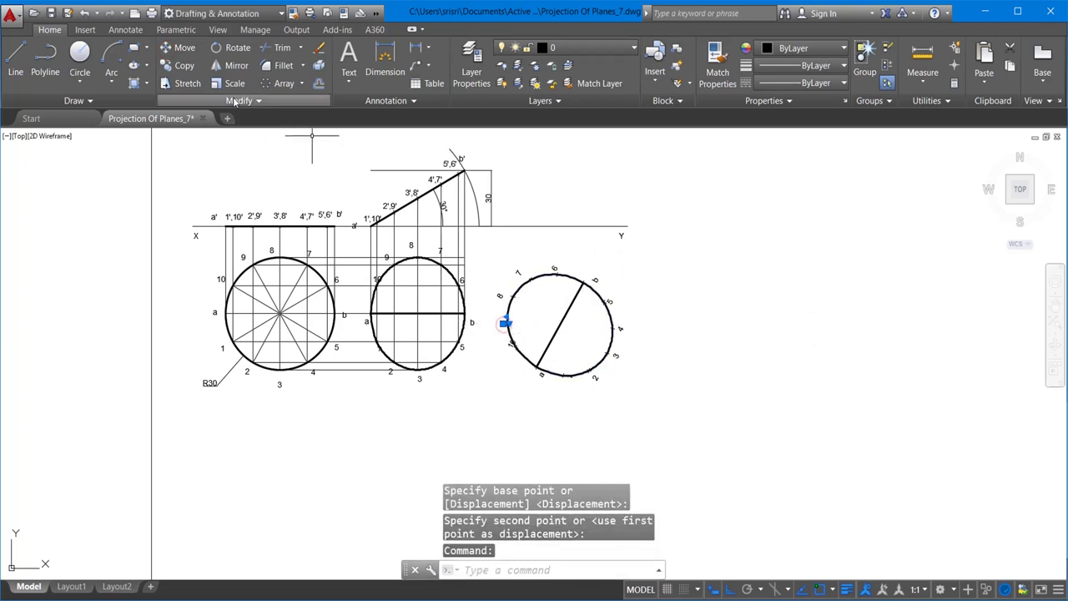
left_click(187, 49)
left_click(756, 384)
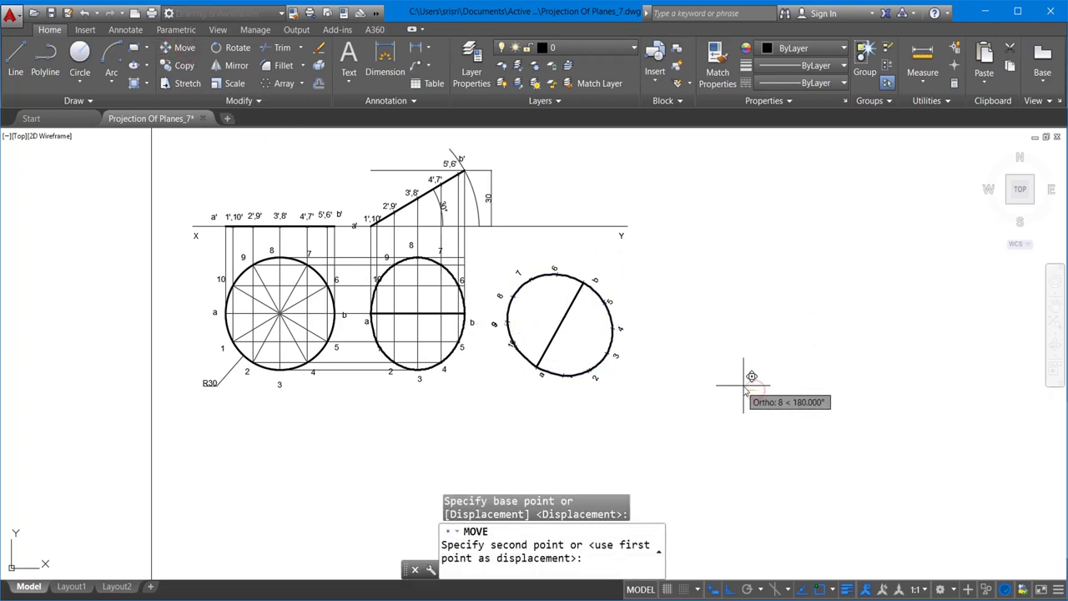
left_click(745, 385)
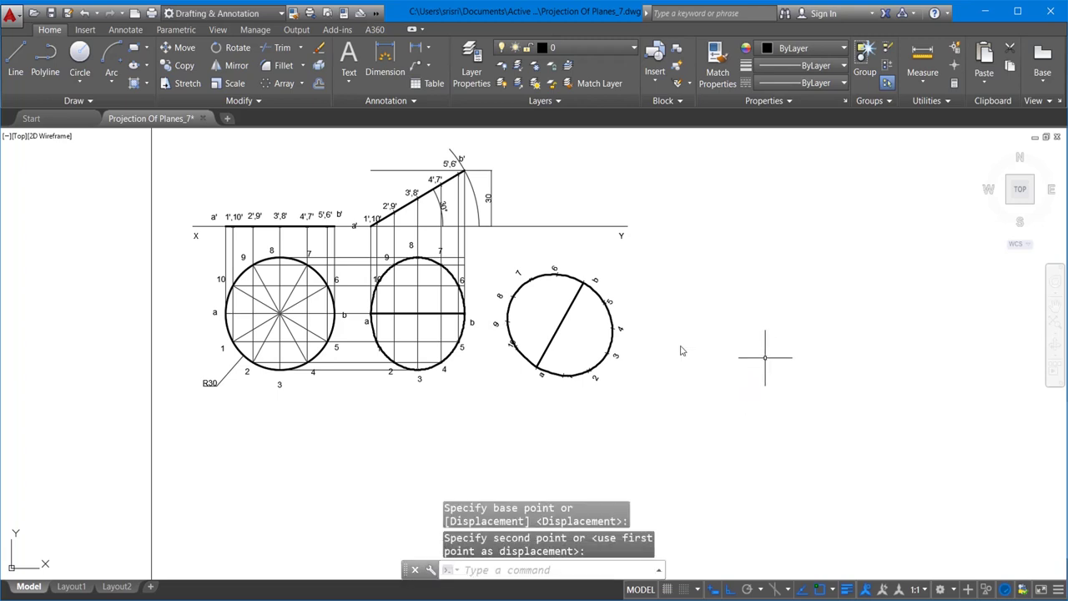
Match the properties of the middle ellipse's label b onto labels a, b and 1 to 10 around the rotated ellipse
left_click(471, 322)
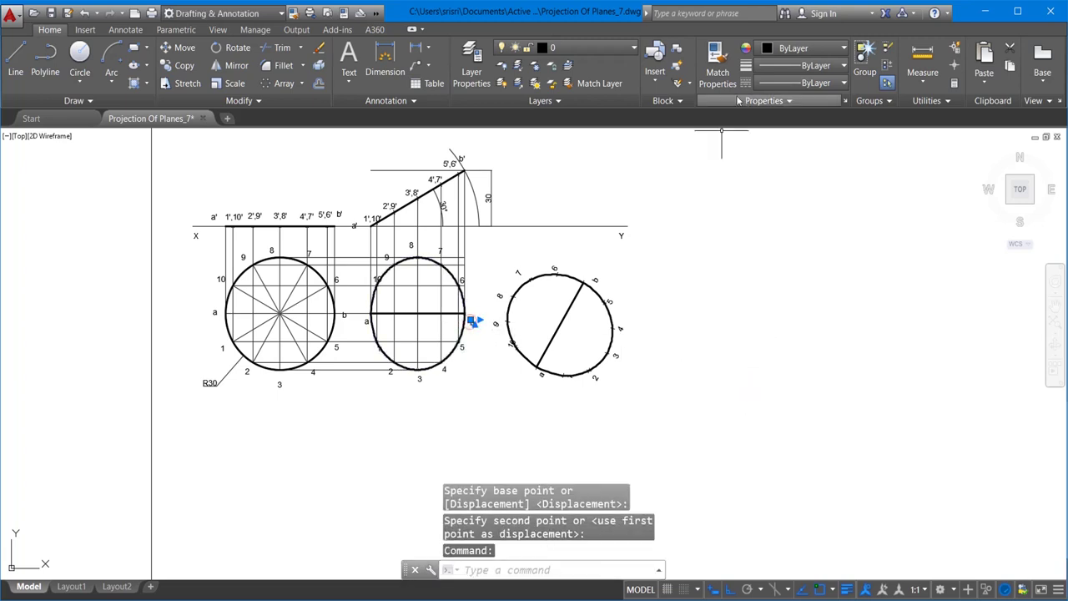
left_click(717, 76)
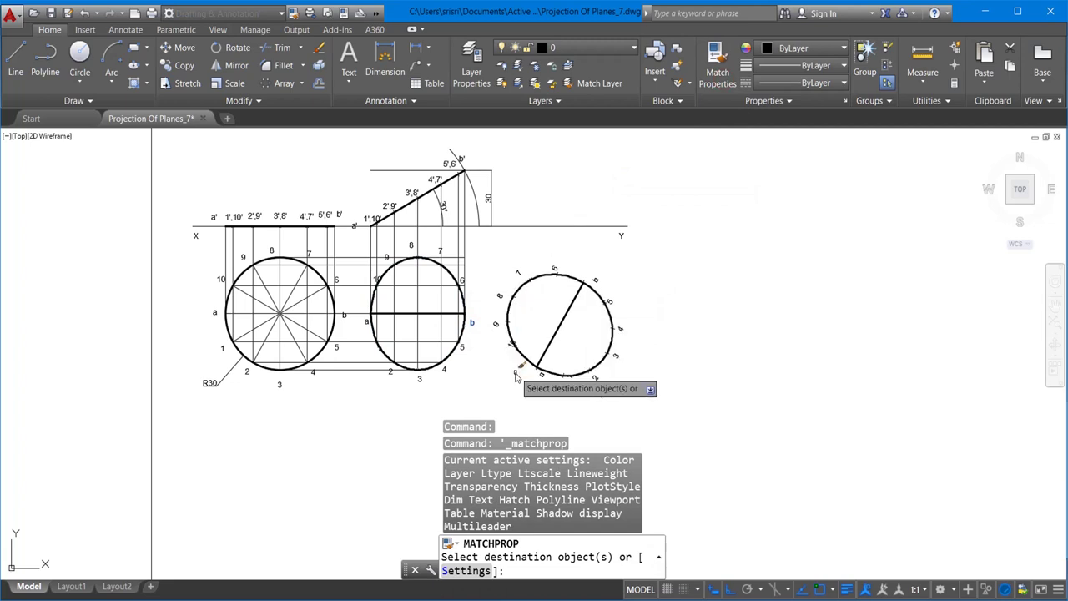
left_click(540, 378)
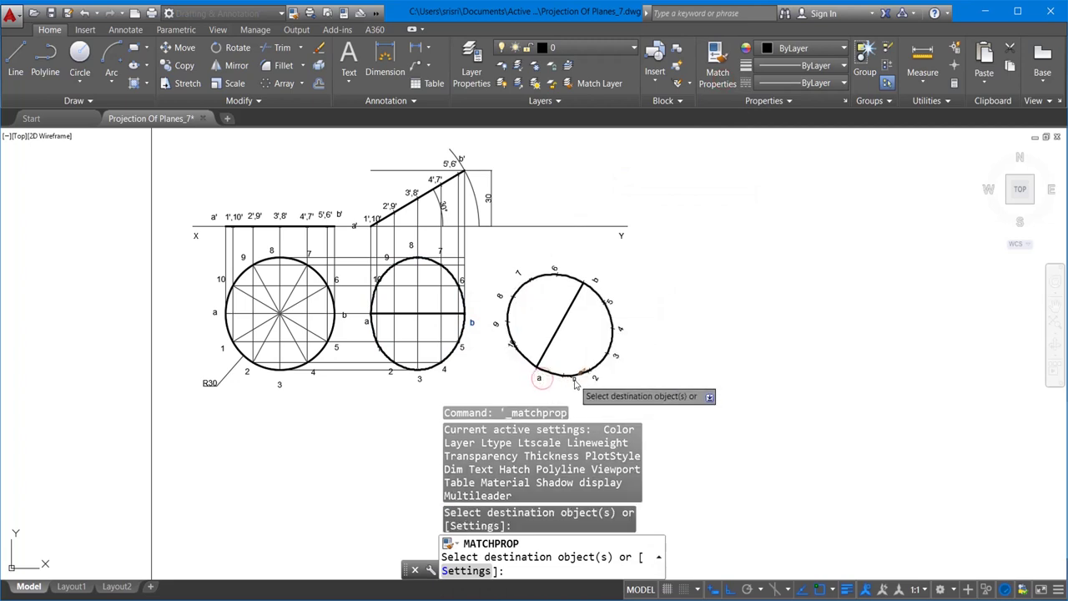
left_click(568, 379)
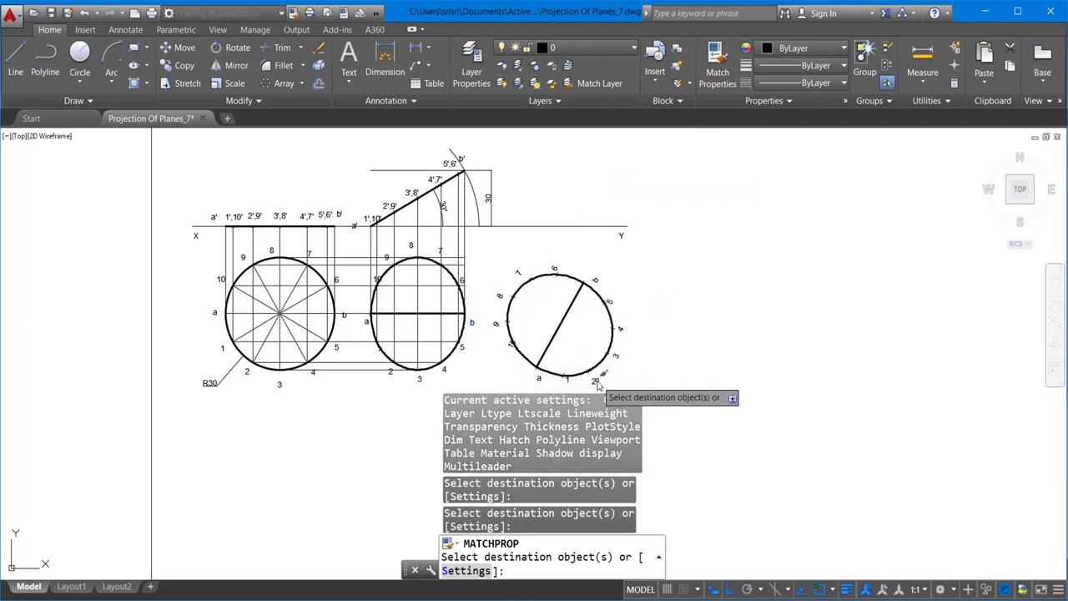
left_click(594, 380)
left_click(616, 358)
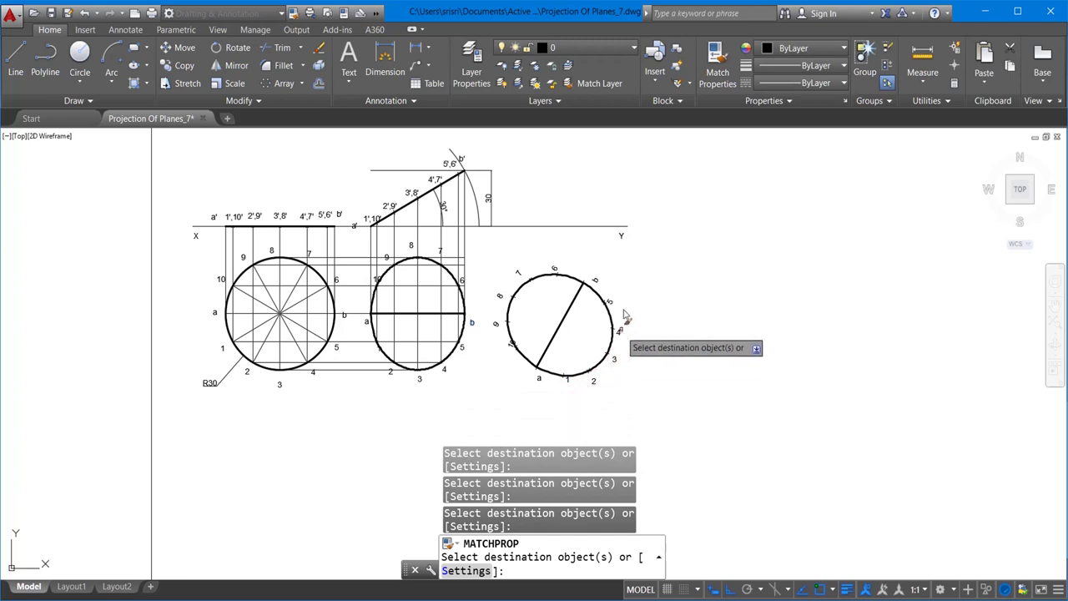
left_click(619, 331)
left_click(610, 303)
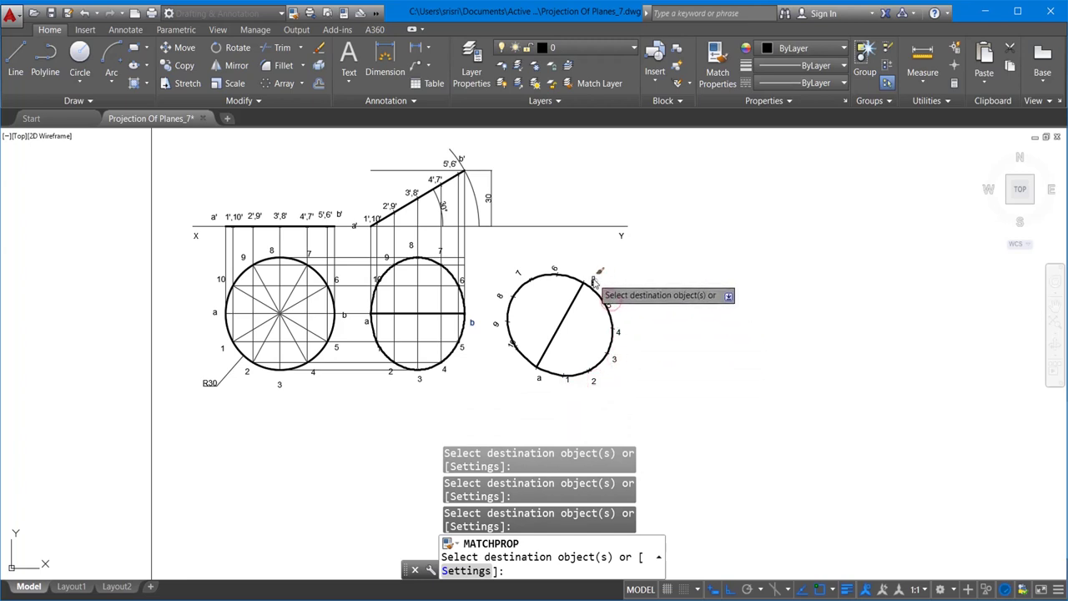
left_click(593, 278)
left_click(553, 271)
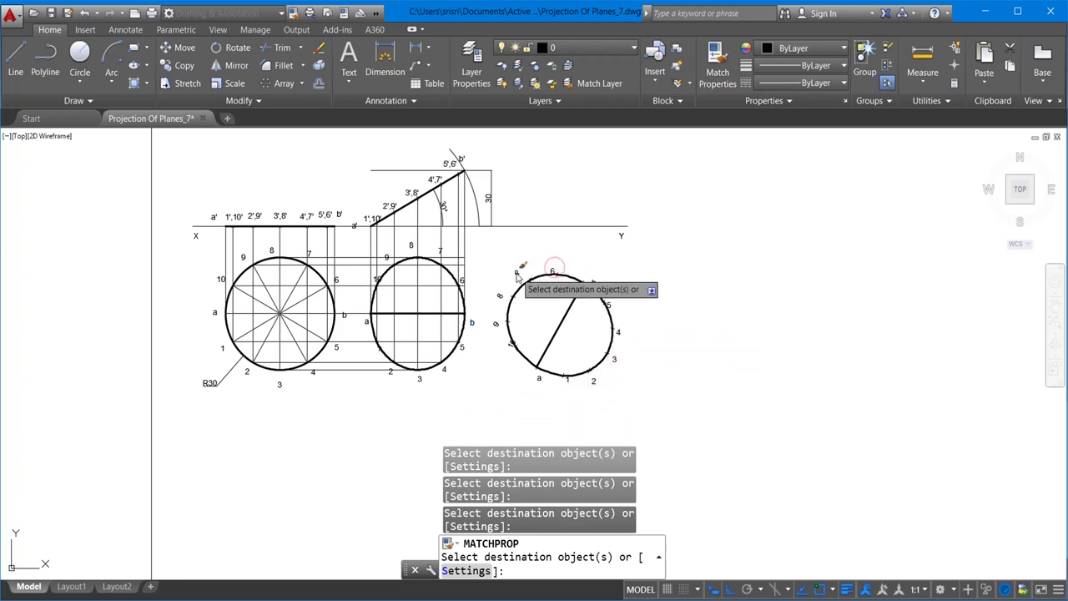
left_click(517, 276)
left_click(498, 299)
left_click(493, 326)
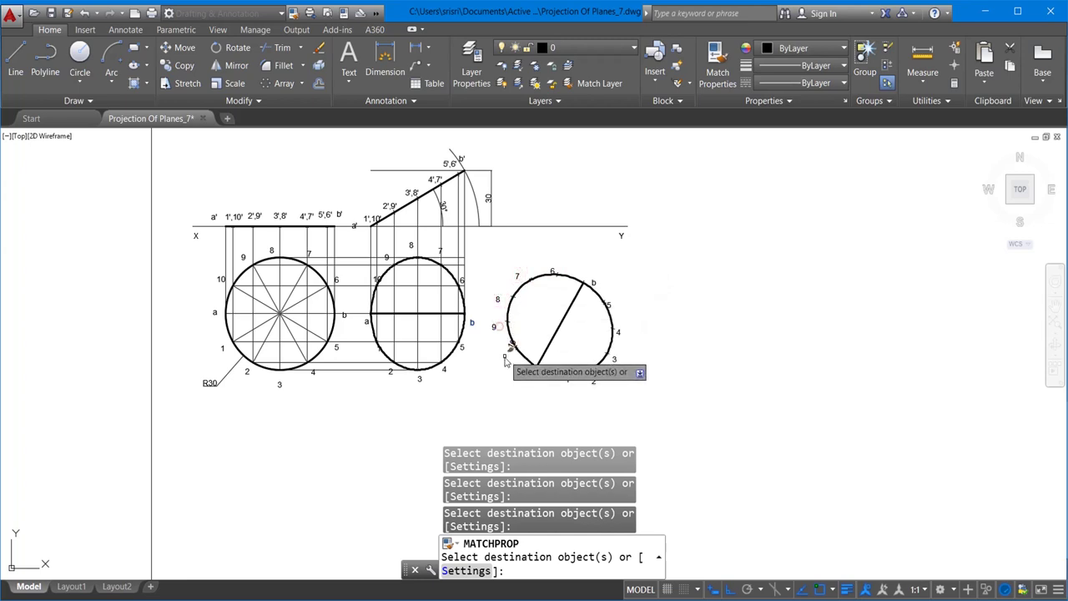
left_click(512, 348)
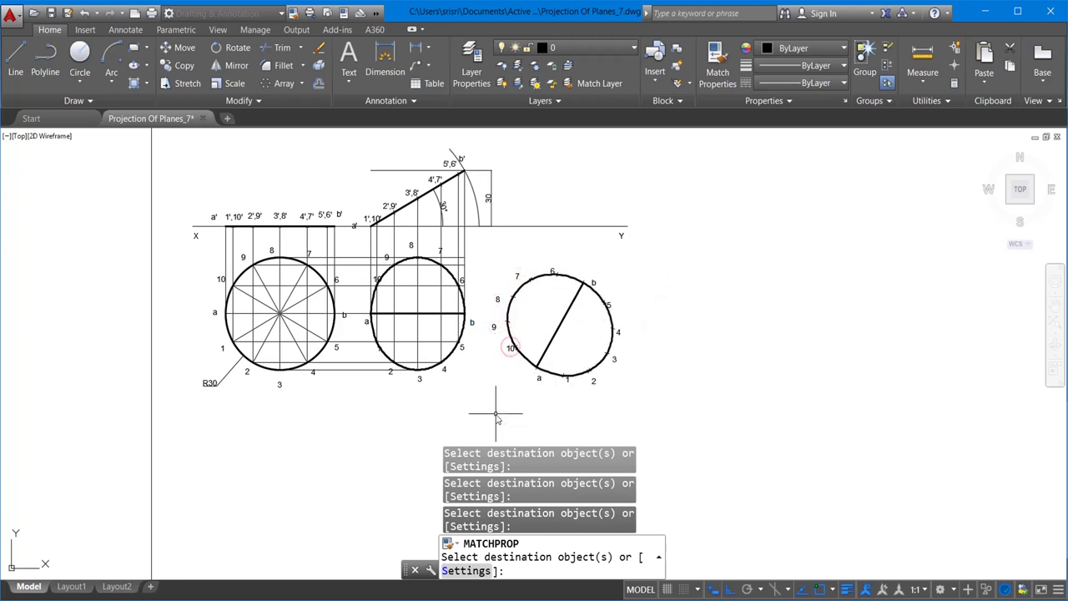
key("Escape")
Delete the vertical height dimension beside the inclined front view
scroll(683, 342, "up", 2)
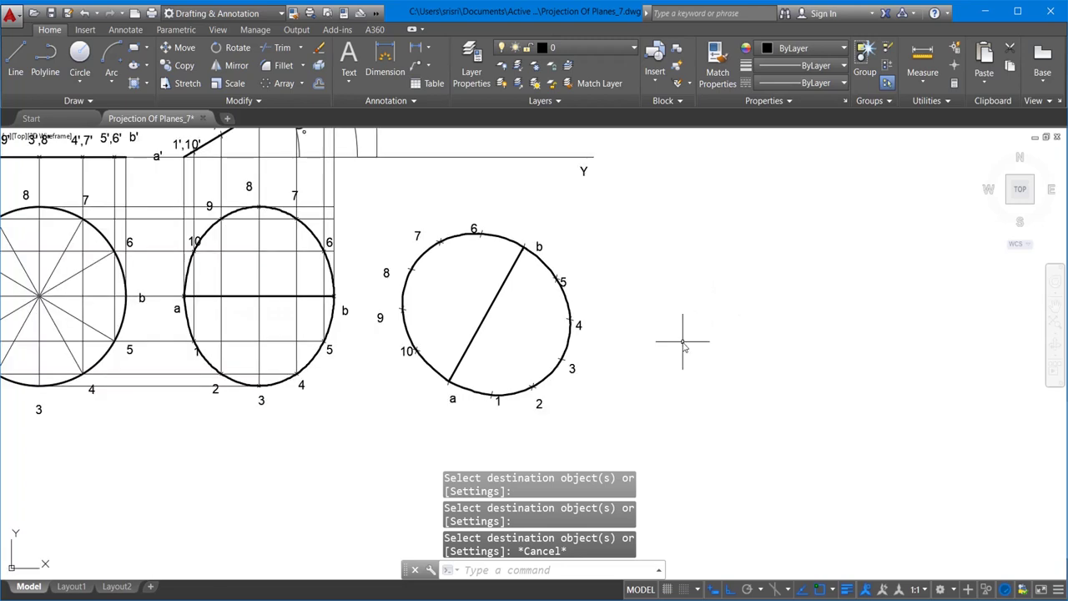
scroll(683, 344, "down", 2)
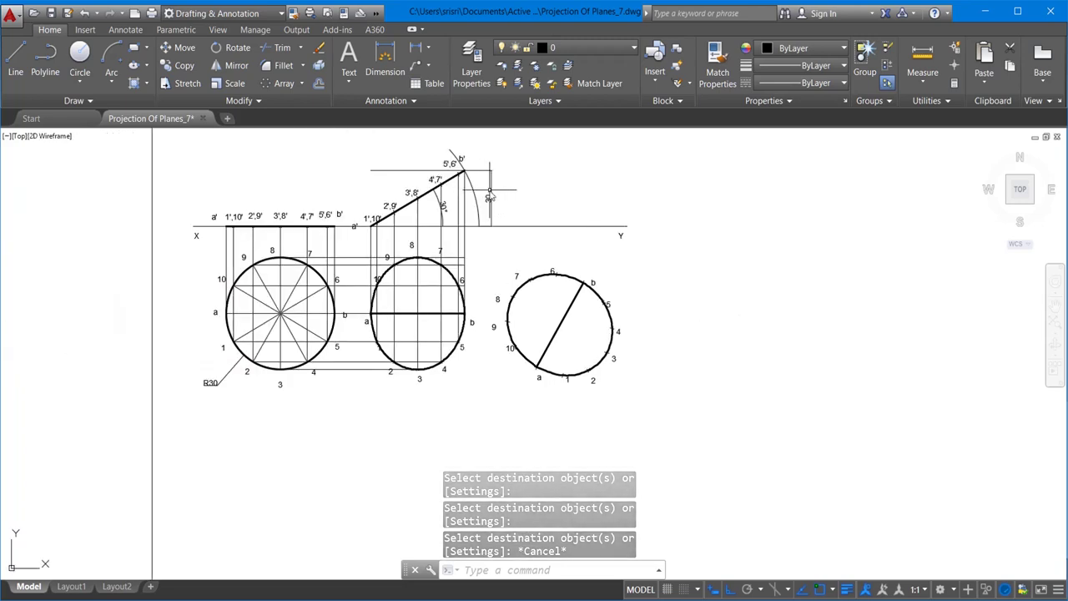
left_click(491, 196)
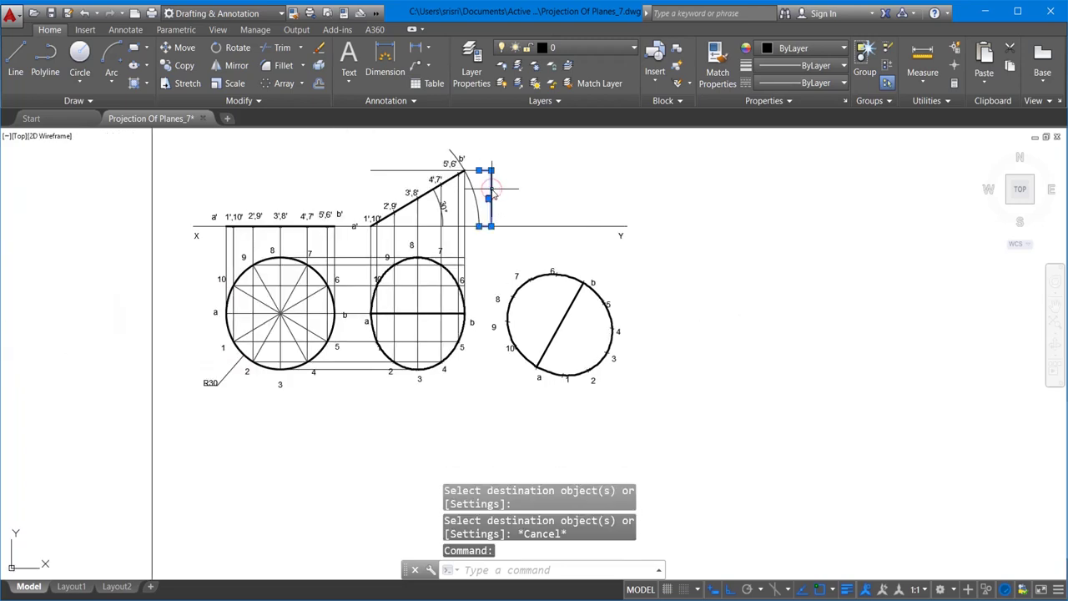
key("Delete")
Draw horizontal projector lines from points 1',10' and 2',9' of the inclined front view to above the rotated ellipse
left_click(17, 63)
scroll(514, 221, "up", 2)
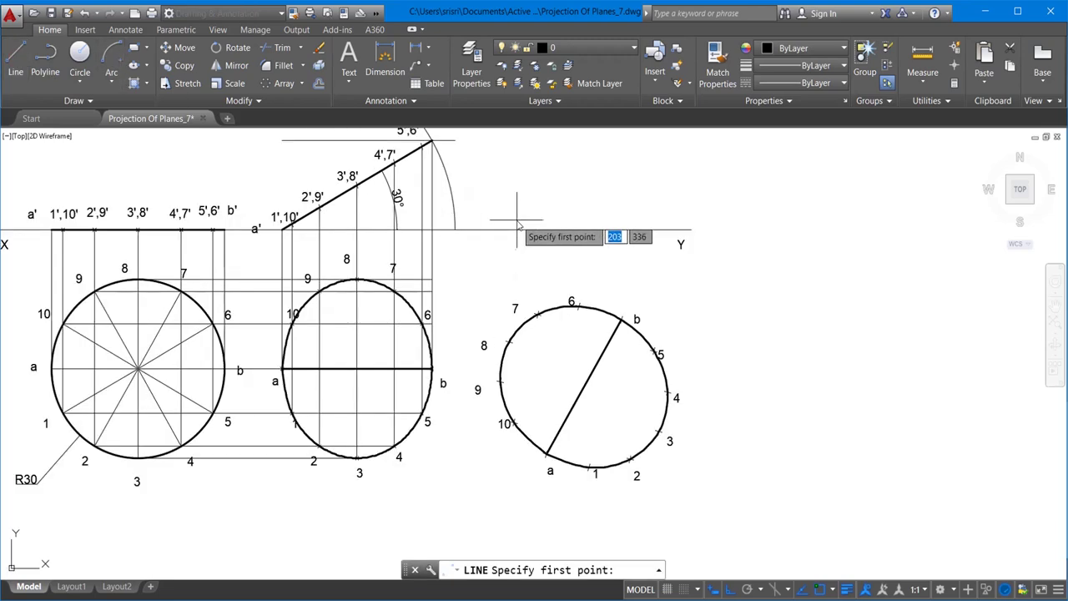
left_click(292, 221)
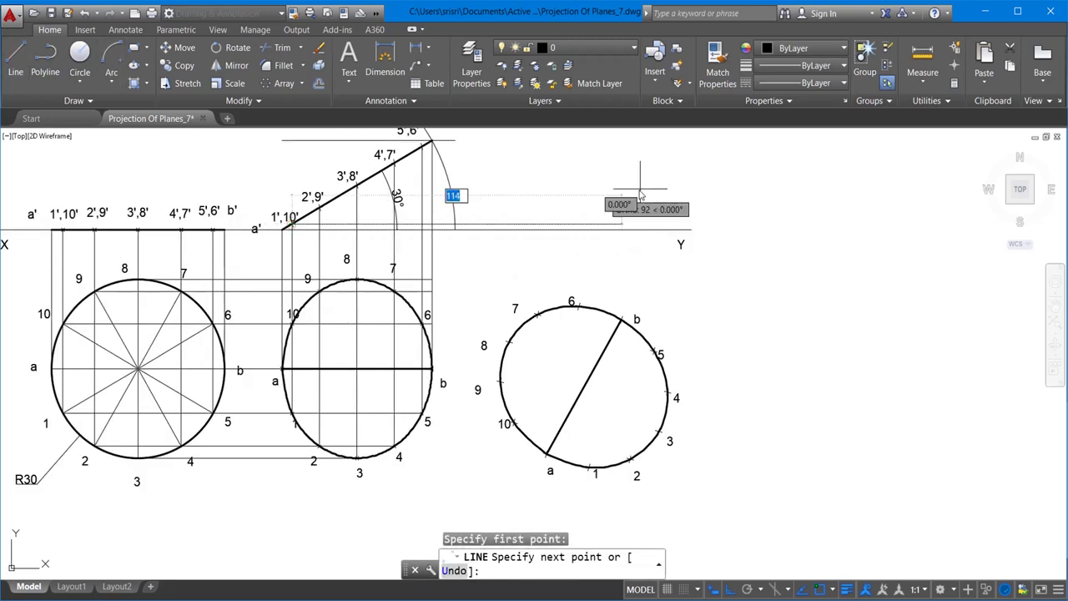
left_click(702, 190)
key("Escape")
key("Return")
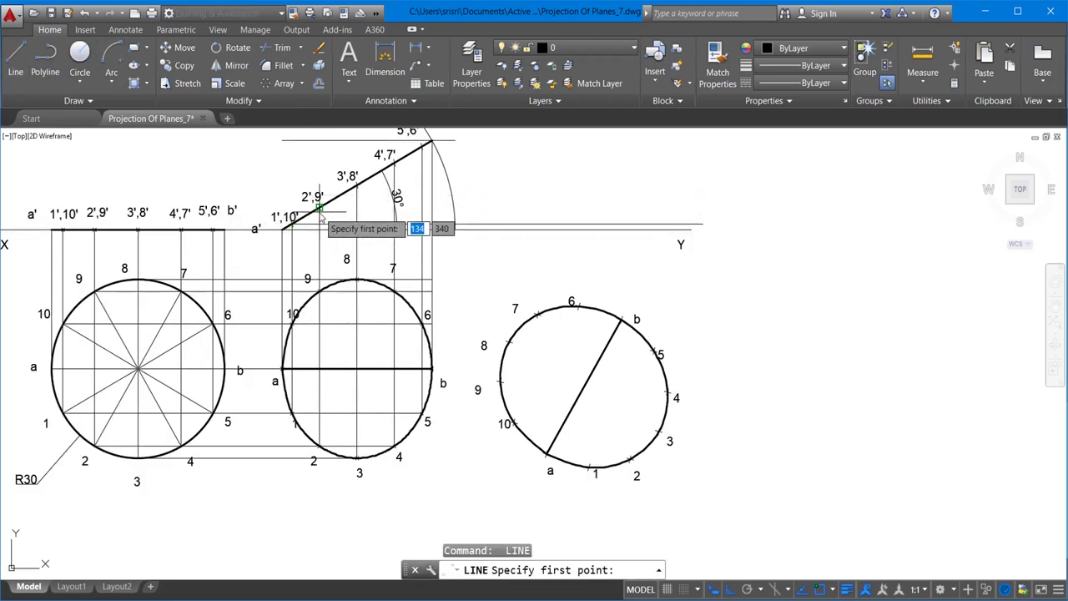
left_click(319, 207)
left_click(731, 175)
key("Escape")
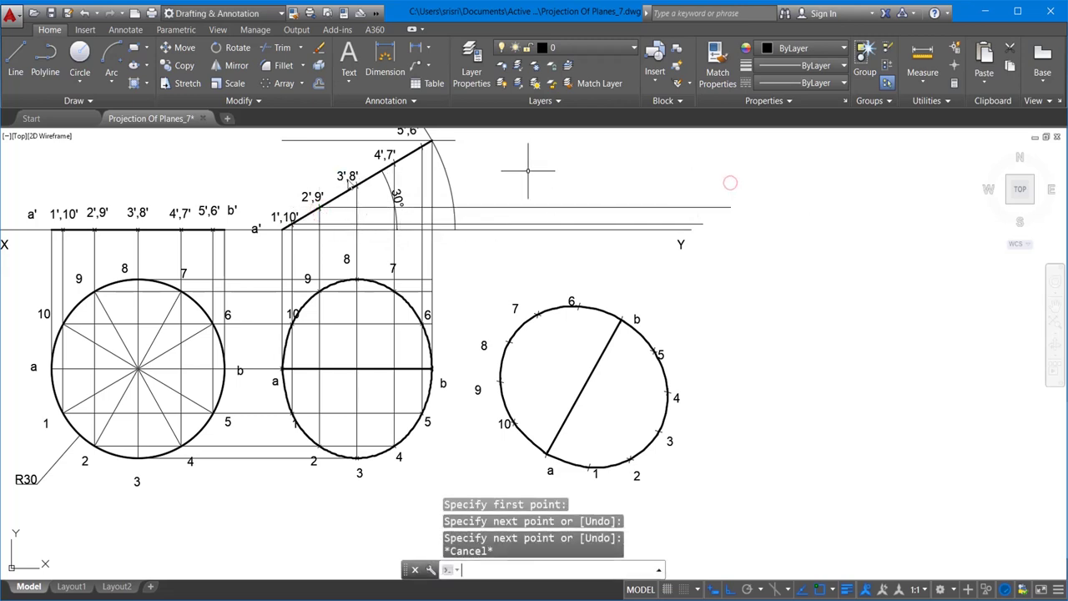
Draw horizontal projector lines from points 3',8', 4',7' and b' of the inclined front view to above the rotated ellipse
key("Return")
left_click(354, 184)
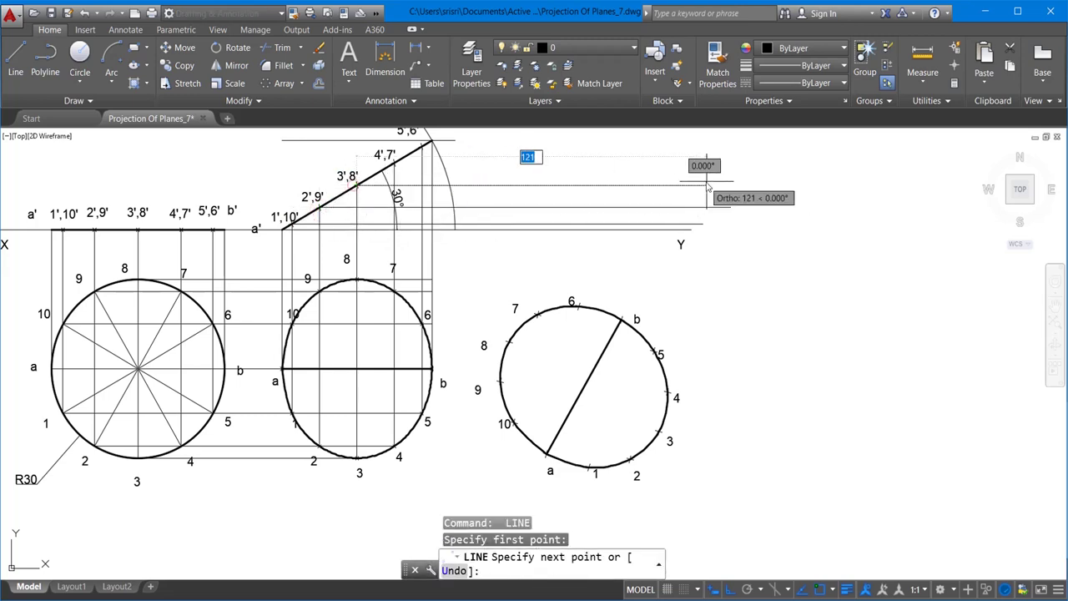
left_click(708, 184)
key("Escape")
key("Return")
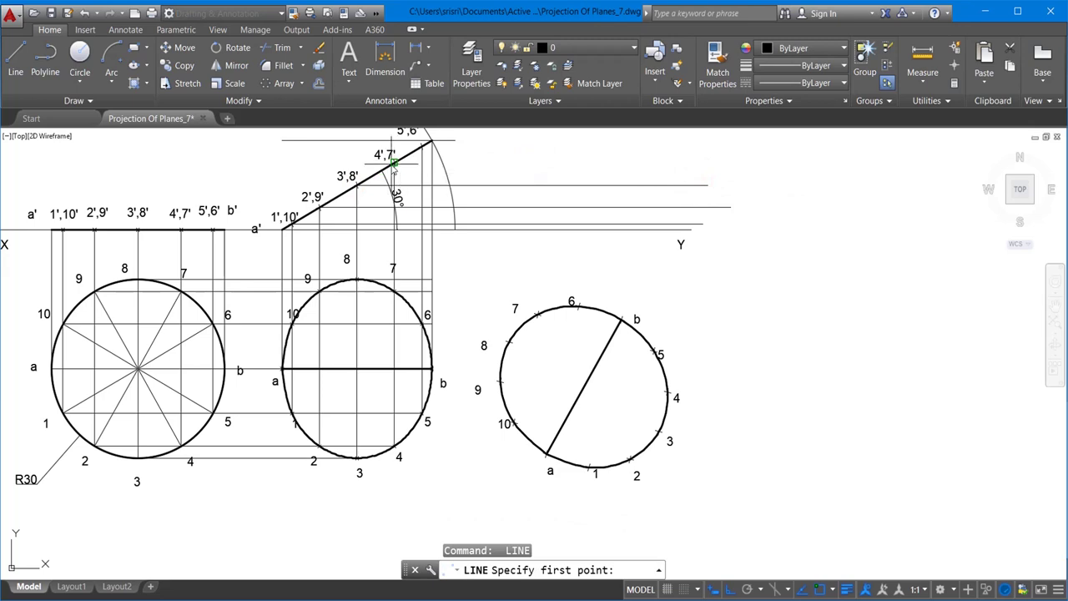
left_click(392, 164)
left_click(768, 164)
key("Escape")
key("Return")
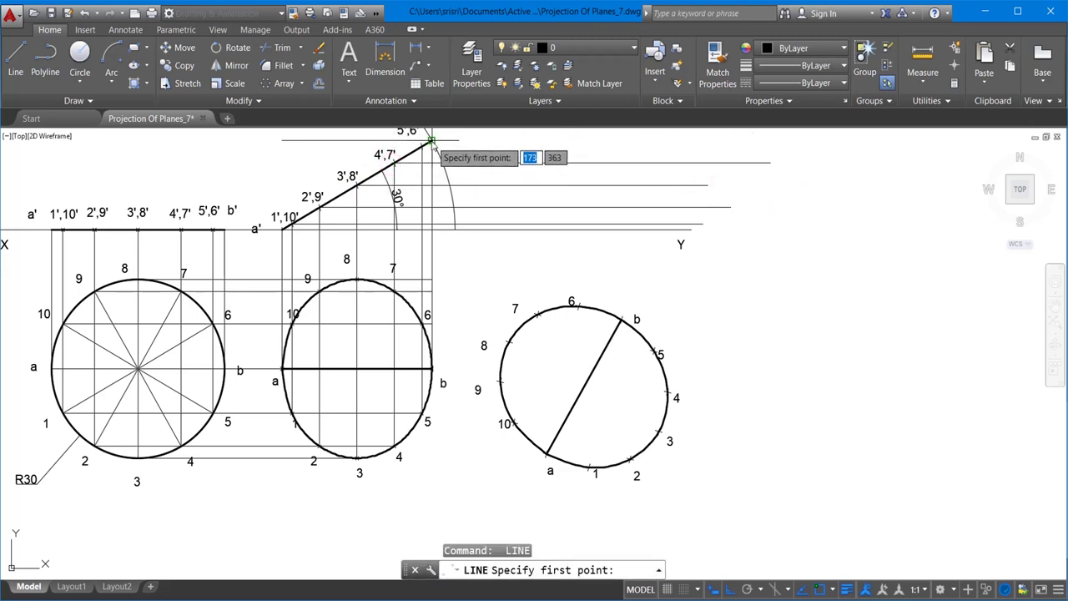
left_click(432, 142)
left_click(715, 141)
key("Escape")
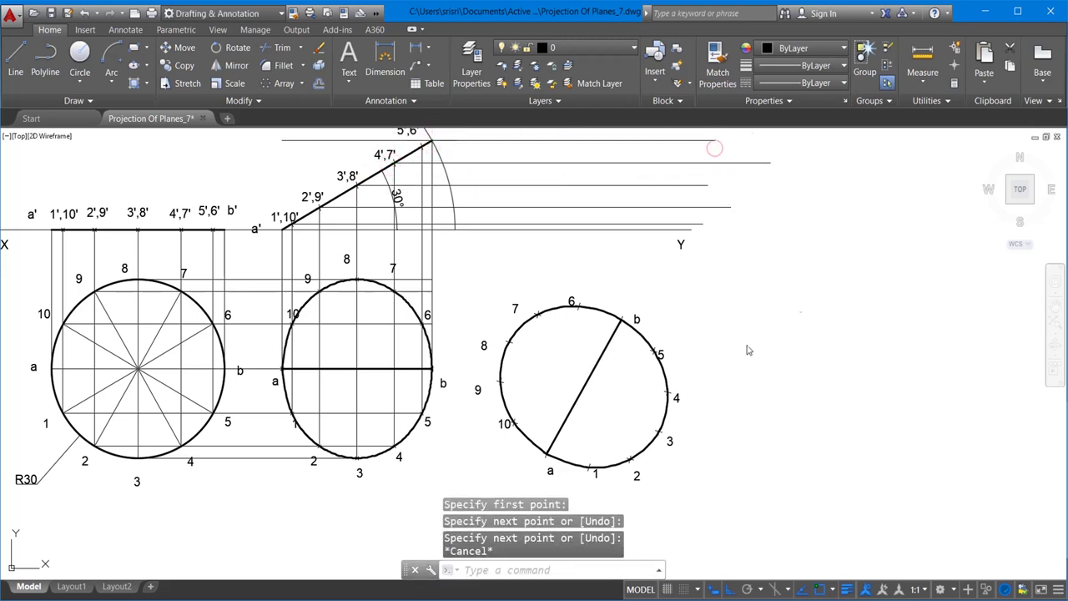
Draw vertical projectors from the rotated ellipse's point a up to XY and from point 1 up to the 1',10' projector
key("Return")
left_click(547, 455)
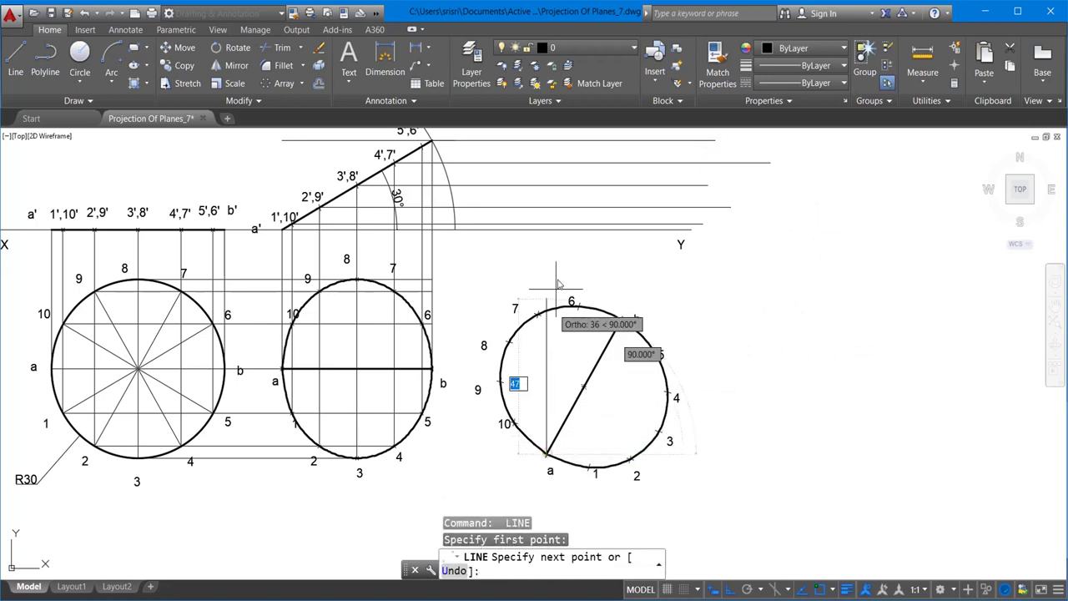
left_click(546, 232)
key("Escape")
key("Return")
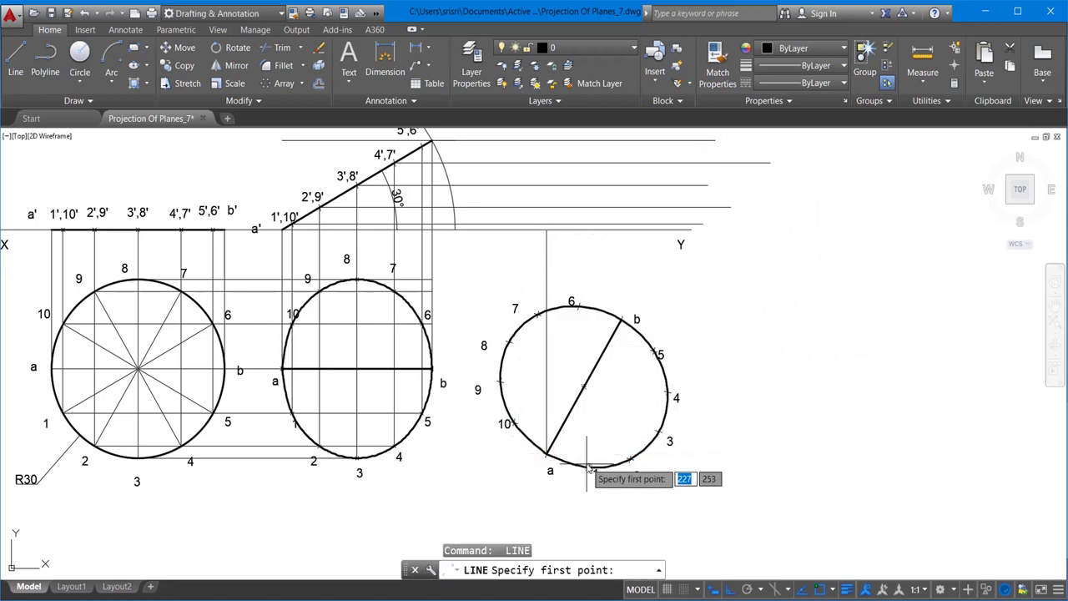
left_click(588, 465)
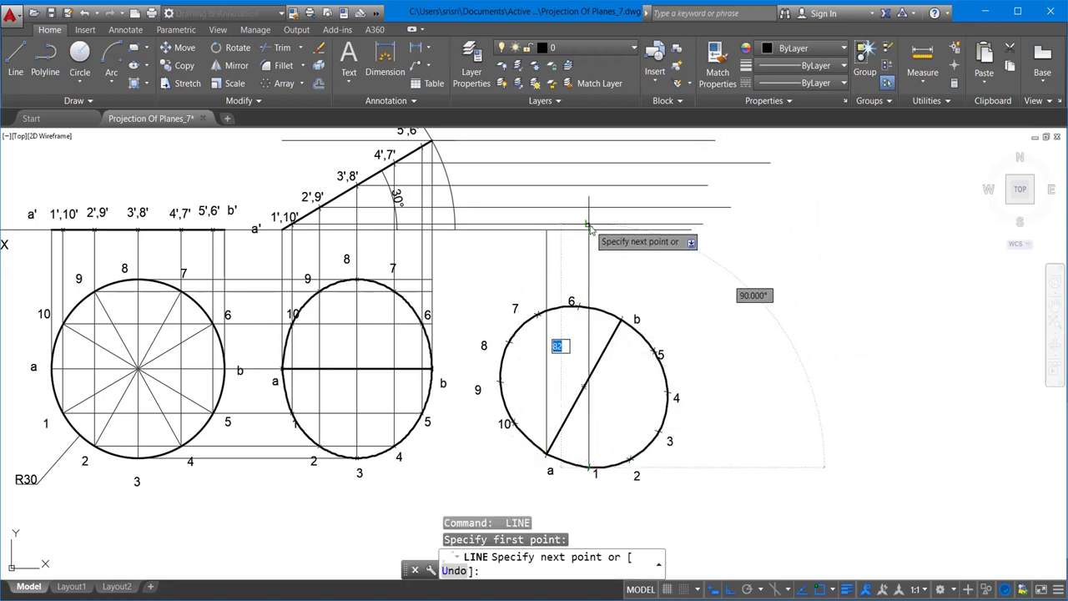
left_click(587, 232)
key("Escape")
Draw vertical projectors from the rotated ellipse's point 2 up to the 2',9' projector and from point 3 up to the 3',8' projector
key("Return")
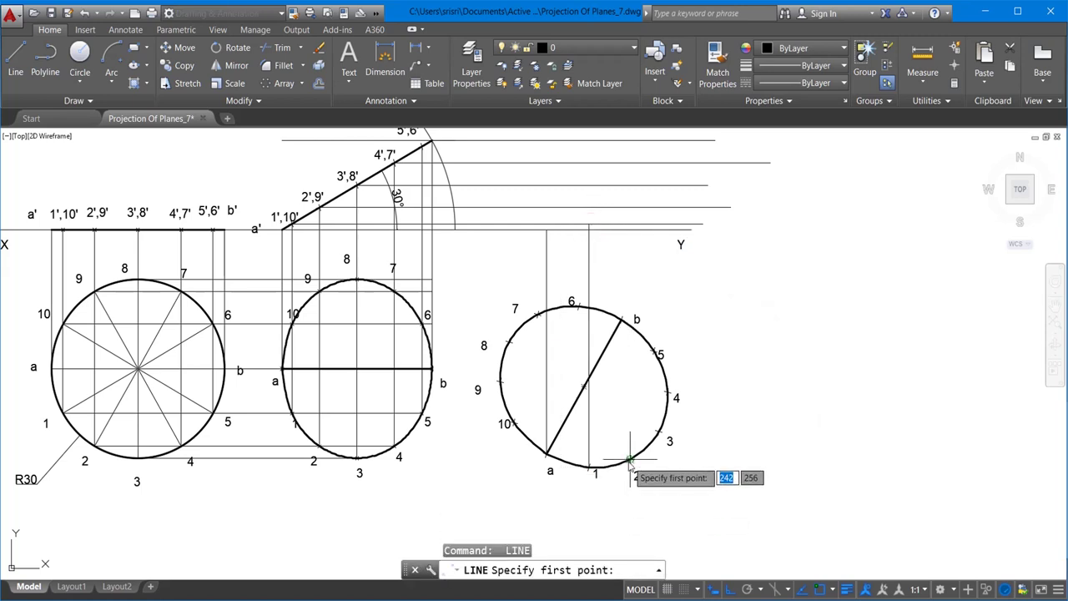
left_click(629, 458)
left_click(630, 231)
key("Return")
key("Escape")
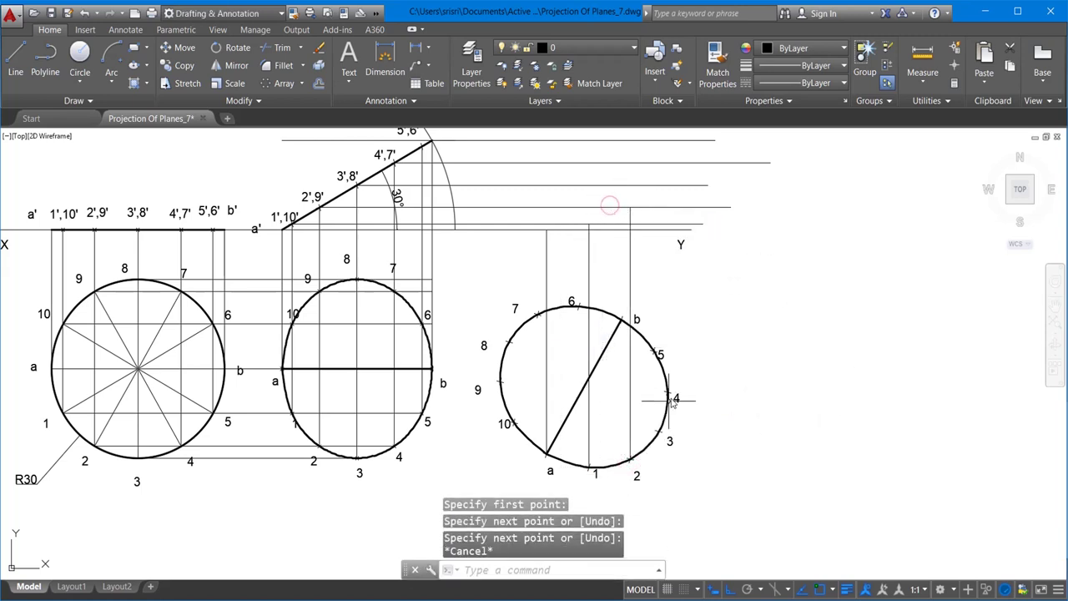
key("Return")
left_click(657, 434)
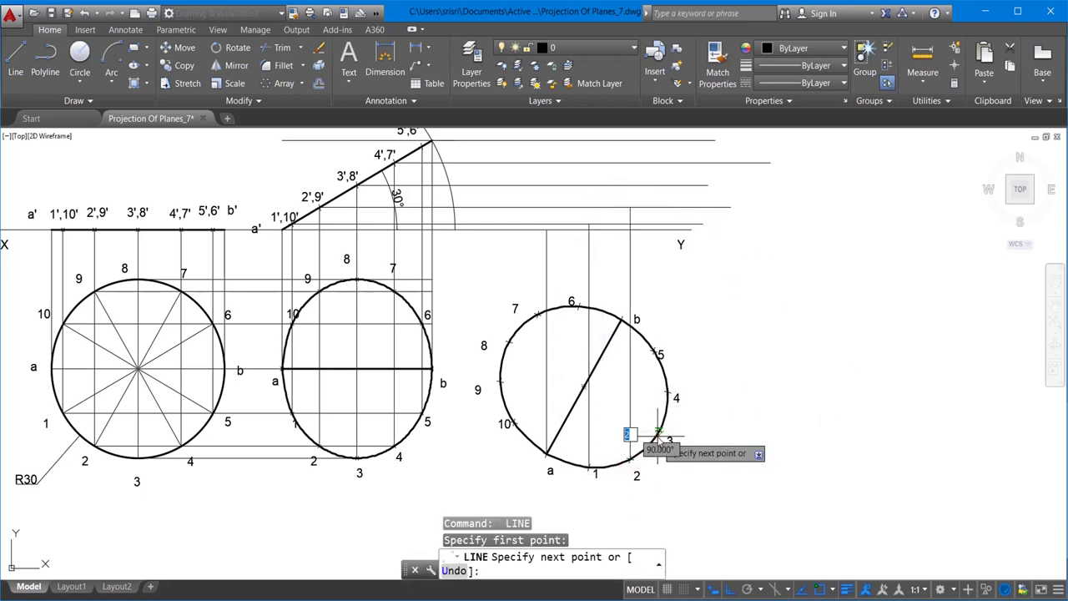
left_click(656, 187)
key("Escape")
Draw vertical projectors from the rotated ellipse's point 4 up to the 4',7' projector and from point 5 up to the b' projector
key("Return")
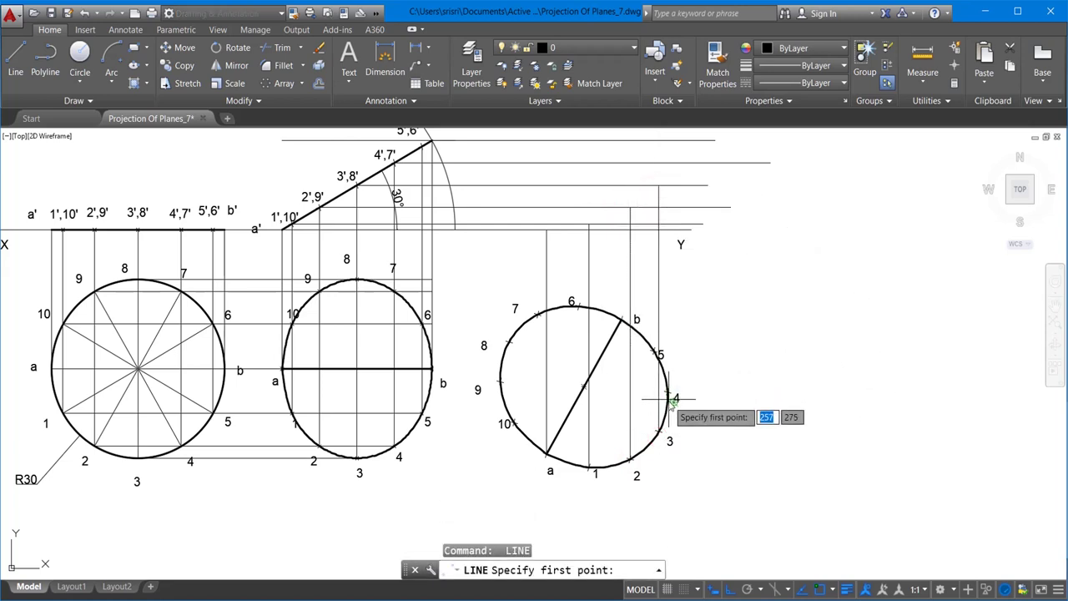
left_click(668, 392)
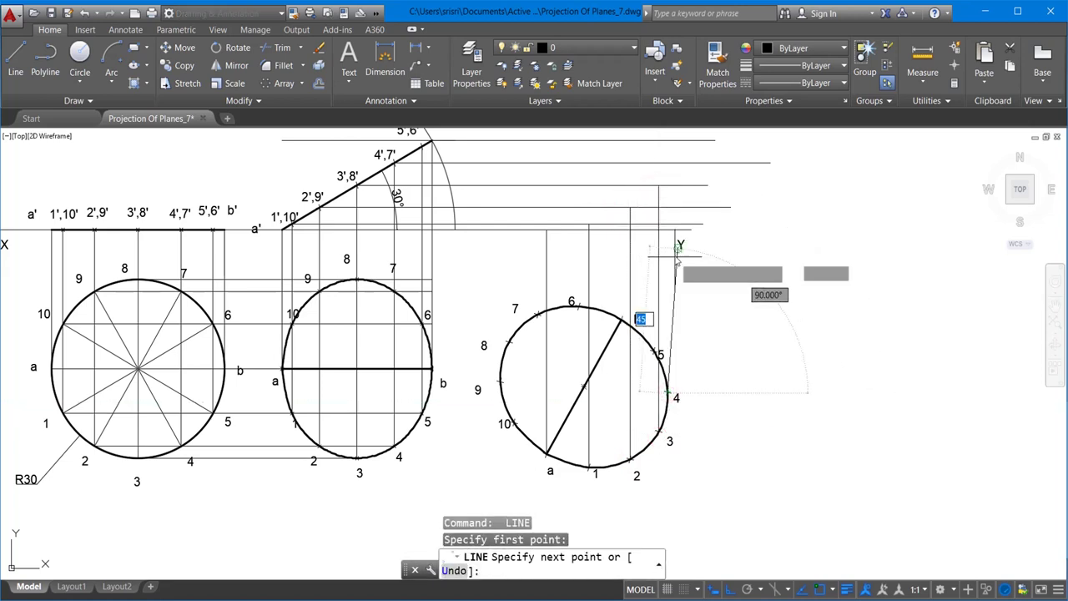
left_click(667, 164)
key("Escape")
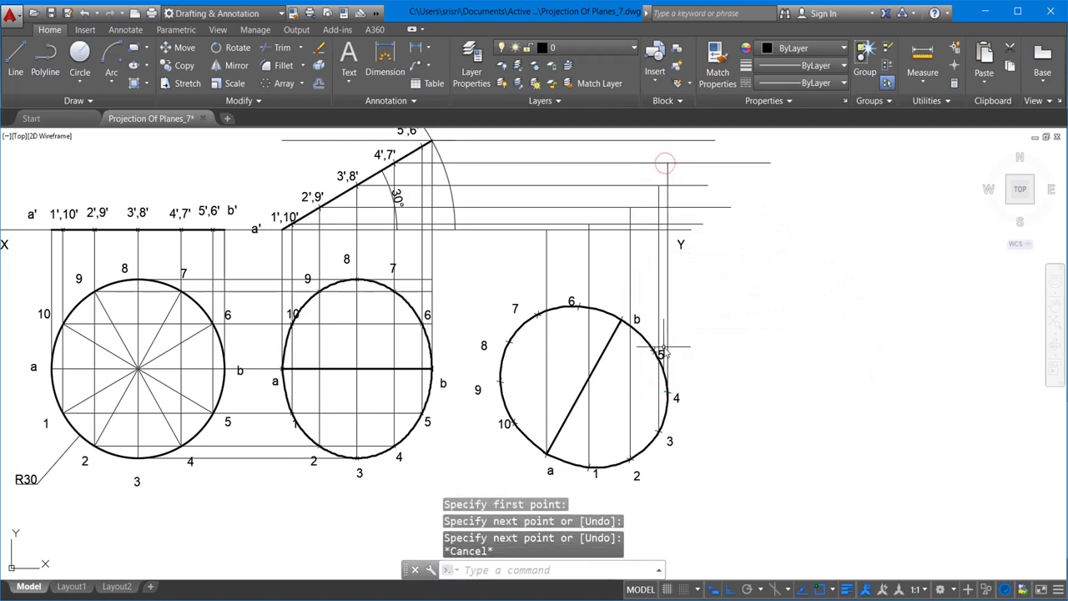
key("Return")
left_click(656, 353)
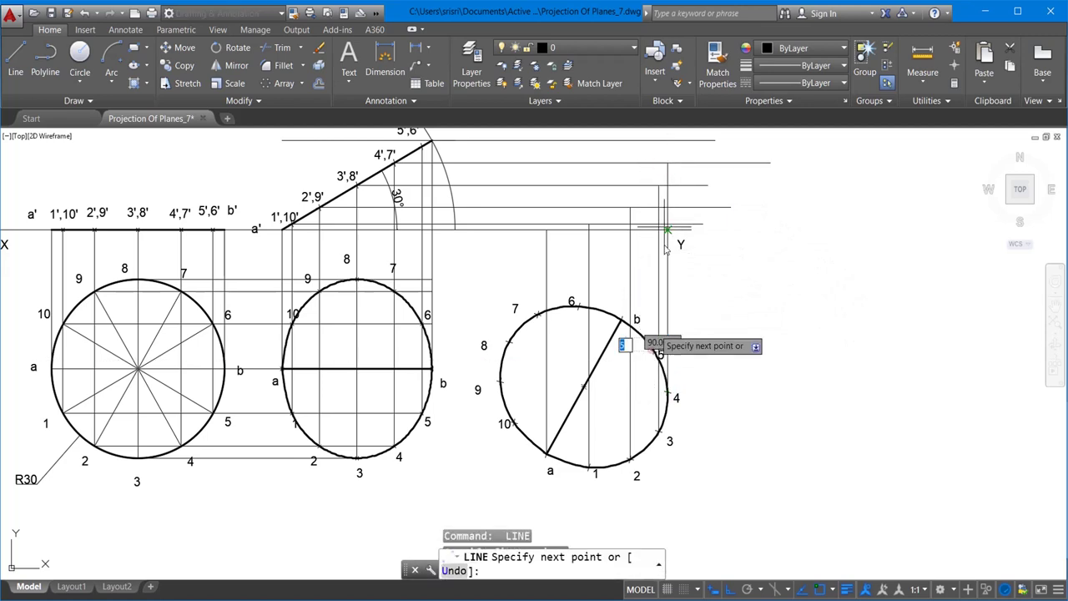
left_click(656, 142)
key("Escape")
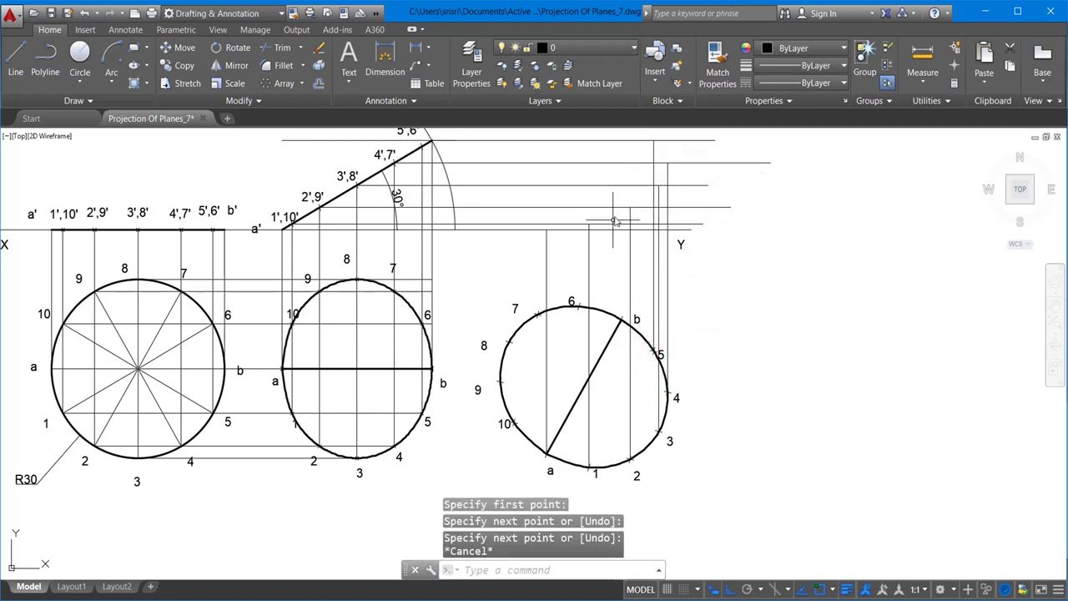
Draw a vertical projector from point b of the rotated ellipse up to the horizontal b' projector
scroll(576, 296, "down", 2)
scroll(587, 306, "up", 2)
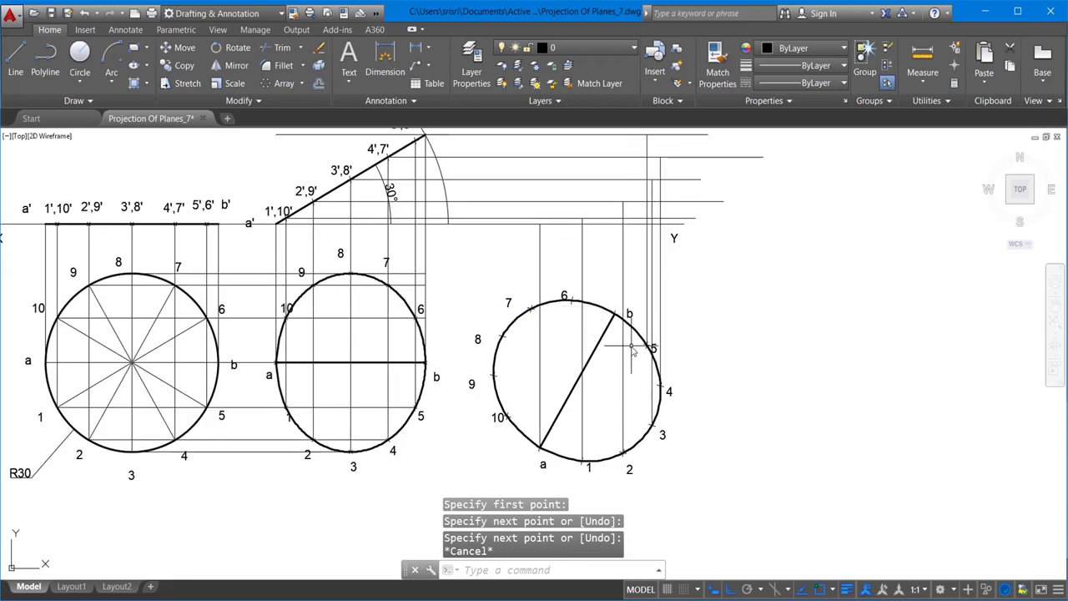
scroll(616, 321, "down", 2)
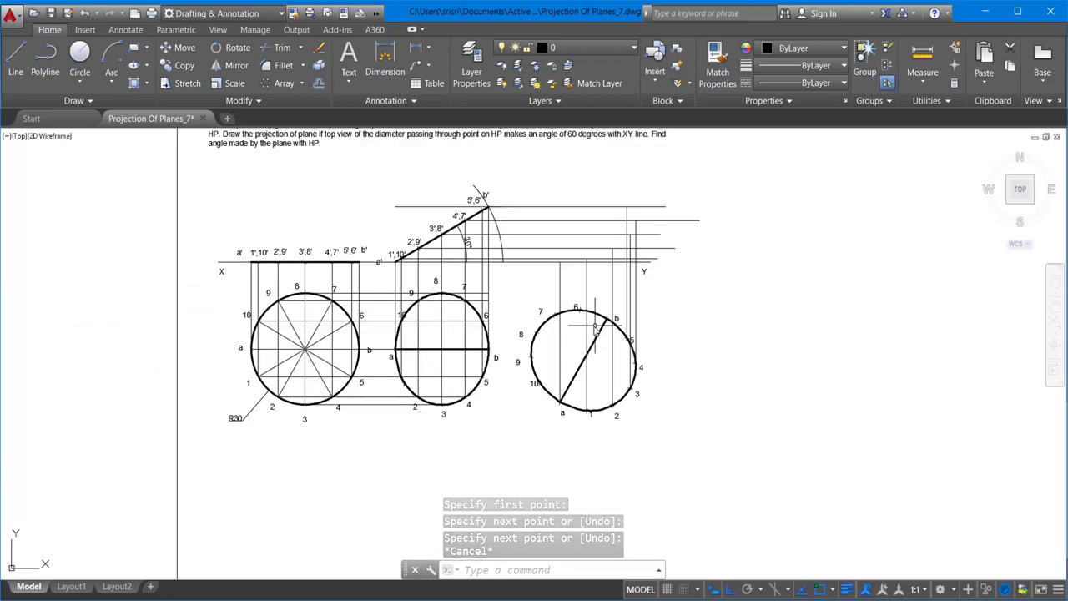
scroll(605, 326, "up", 2)
key("Return")
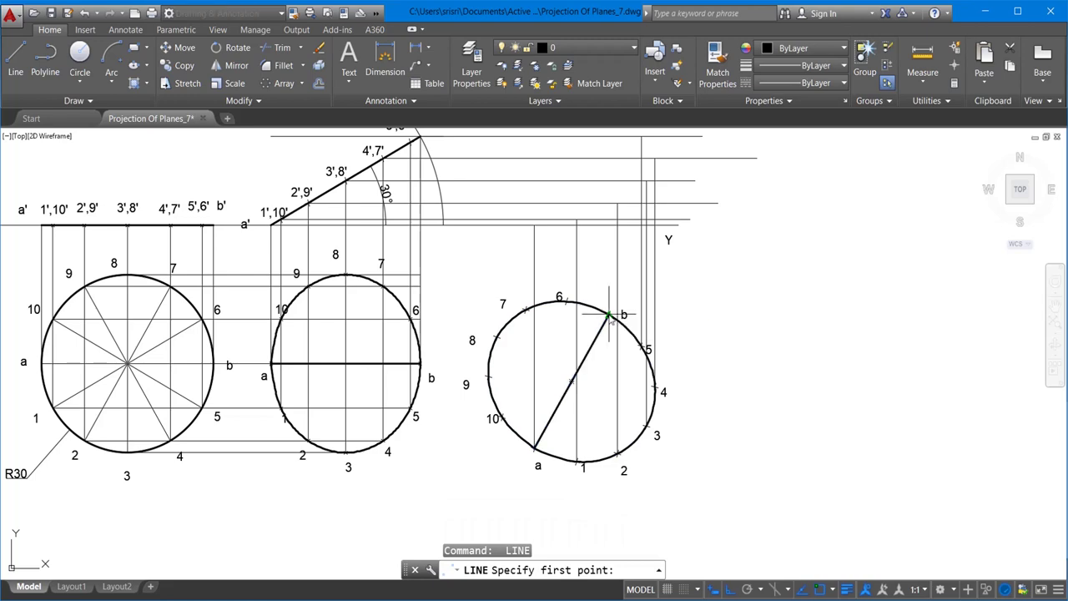
left_click(609, 315)
scroll(618, 158, "down", 2)
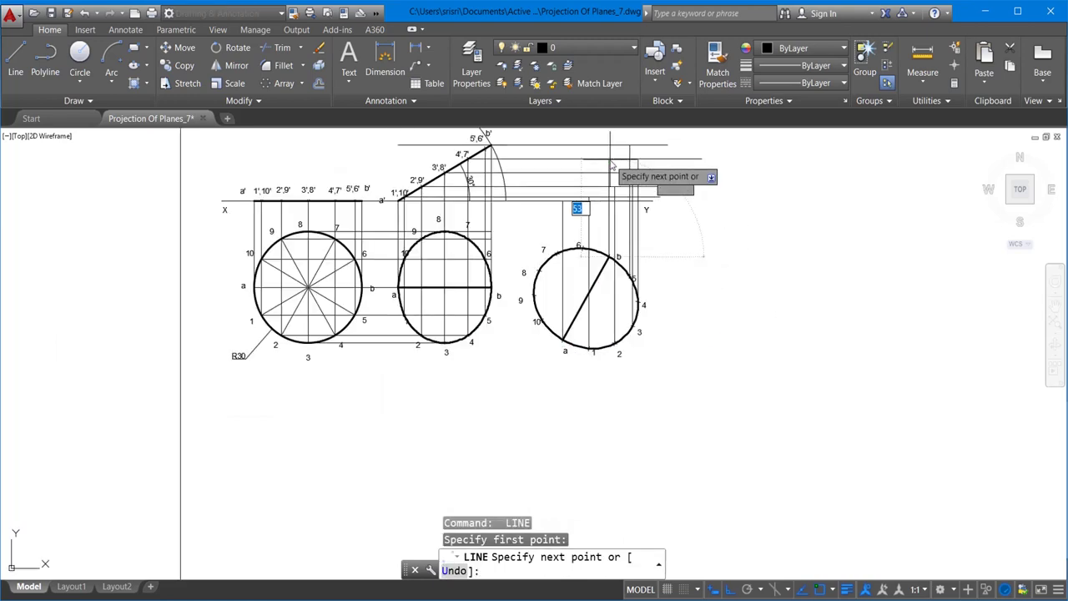
scroll(617, 148, "up", 2)
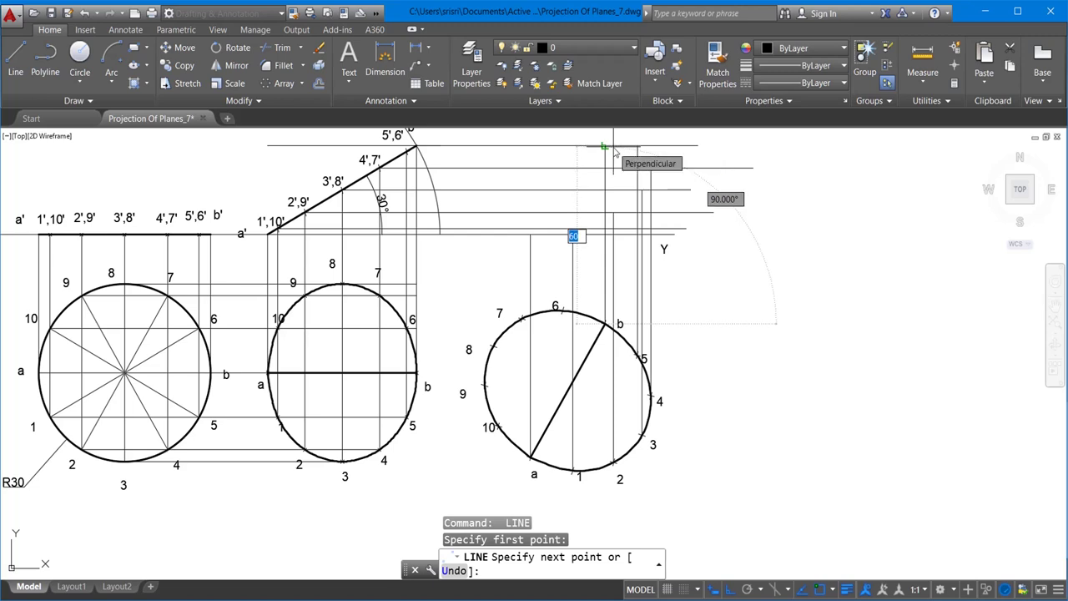
left_click(613, 150)
key("Escape")
Draw a horizontal projector from point 5',6' of the inclined front view to beyond the vertical projectors above the rotated ellipse
left_click(13, 55)
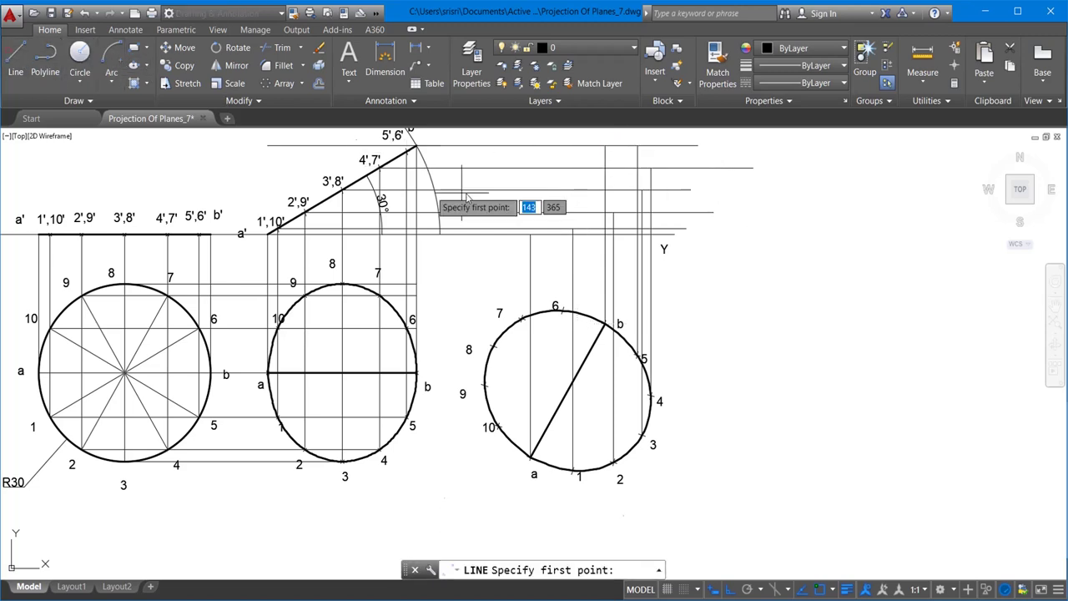
left_click(407, 152)
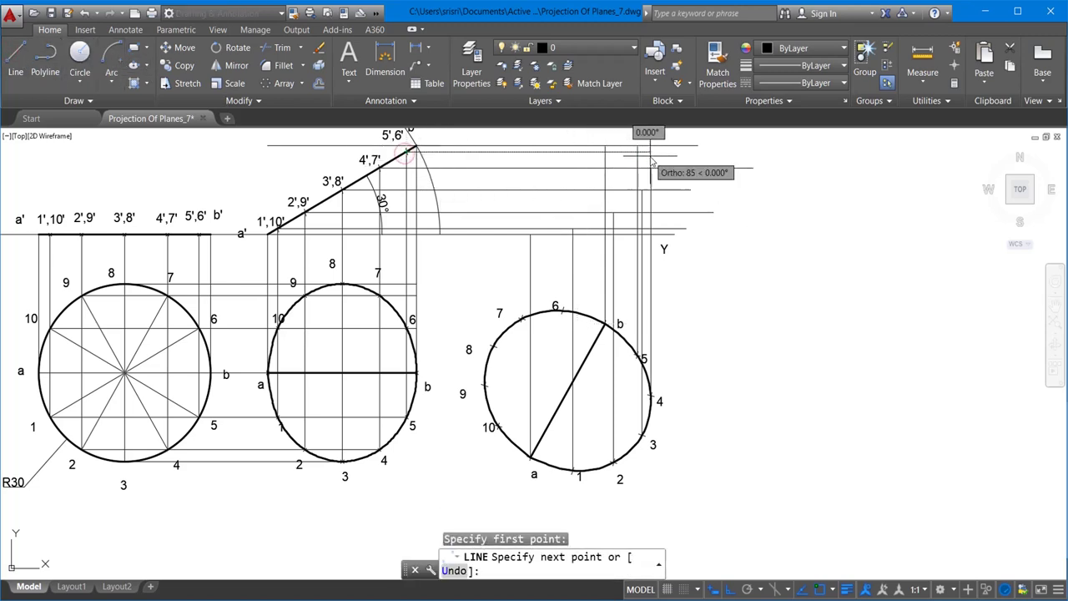
left_click(690, 158)
key("Escape")
Trim the part of point 5's vertical projector that extends above the horizontal 5',6' projector
scroll(675, 140, "up", 2)
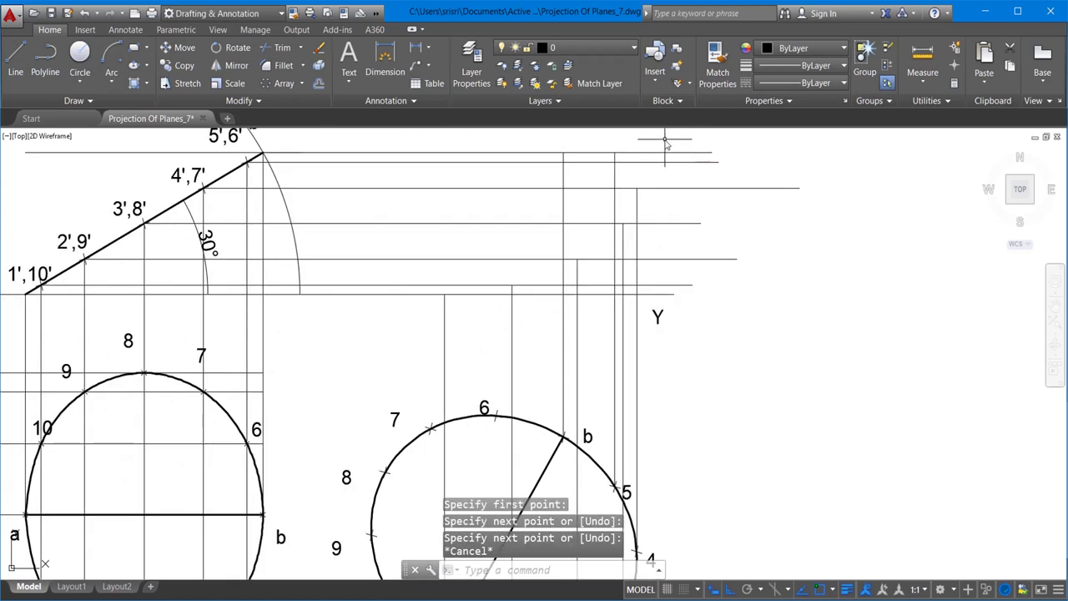
type("r")
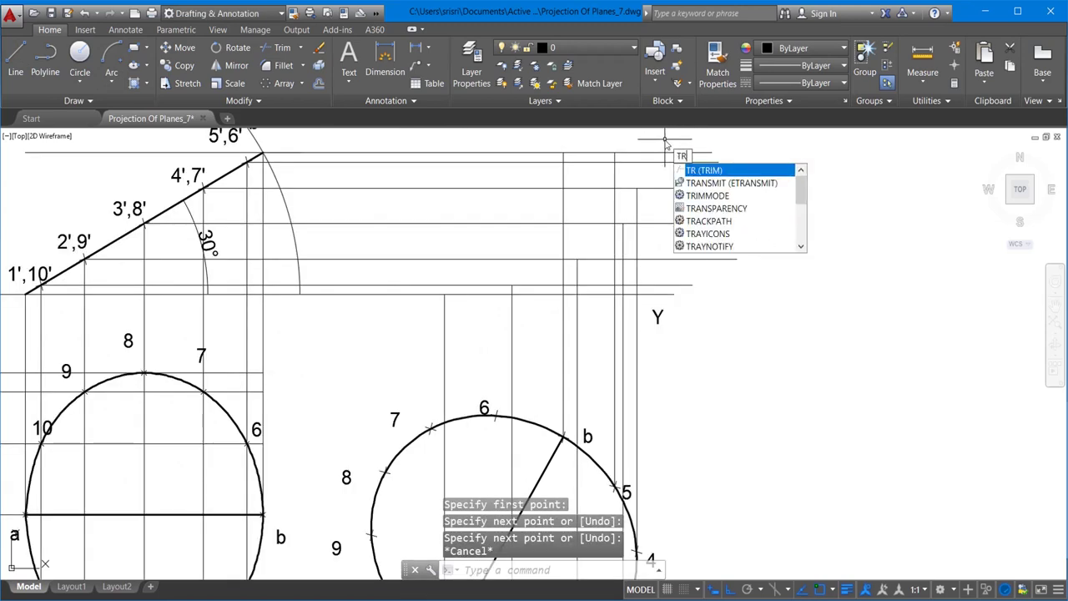
key("Return")
key("Return")
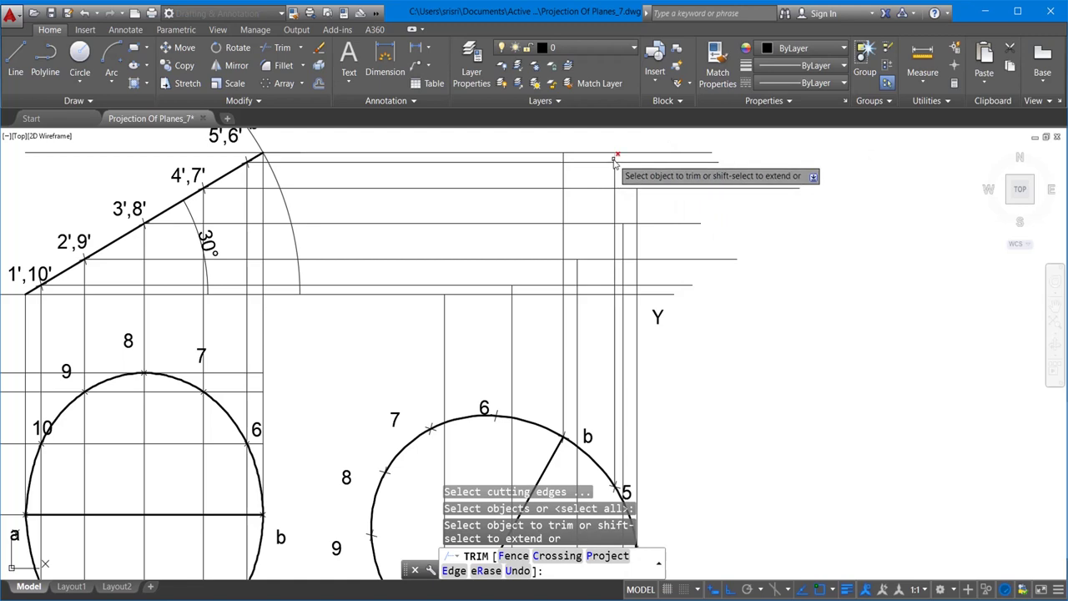
left_click(613, 160)
key("Escape")
scroll(726, 185, "down", 2)
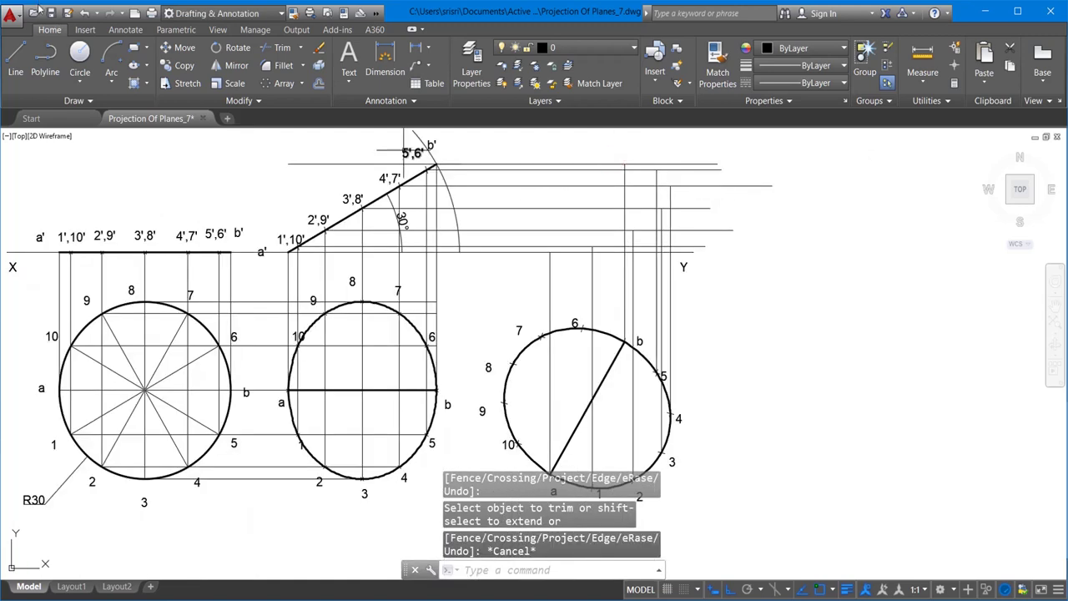
Draw vertical projectors from the rotated ellipse's point 6 up to the 5',6' projector and from point 7 up to the 4',7' projector
left_click(16, 57)
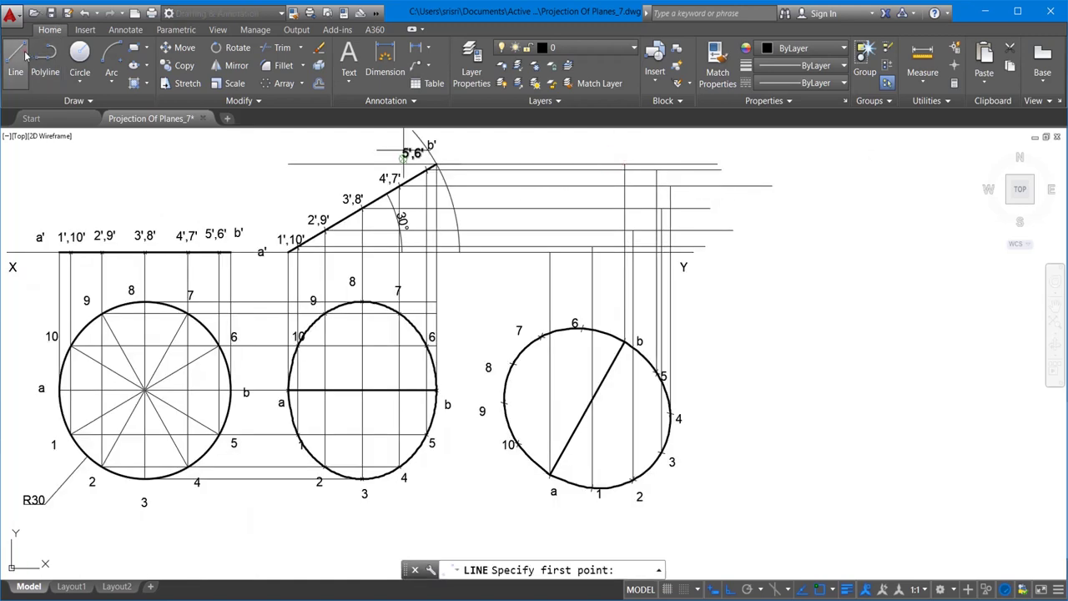
left_click(585, 332)
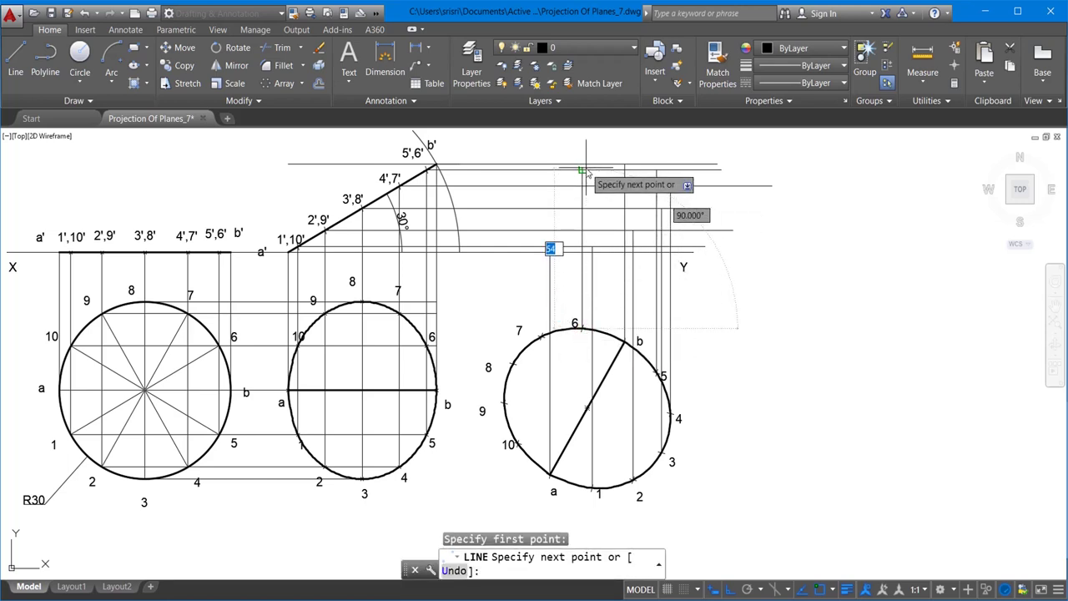
left_click(585, 167)
key("Return")
key("Return")
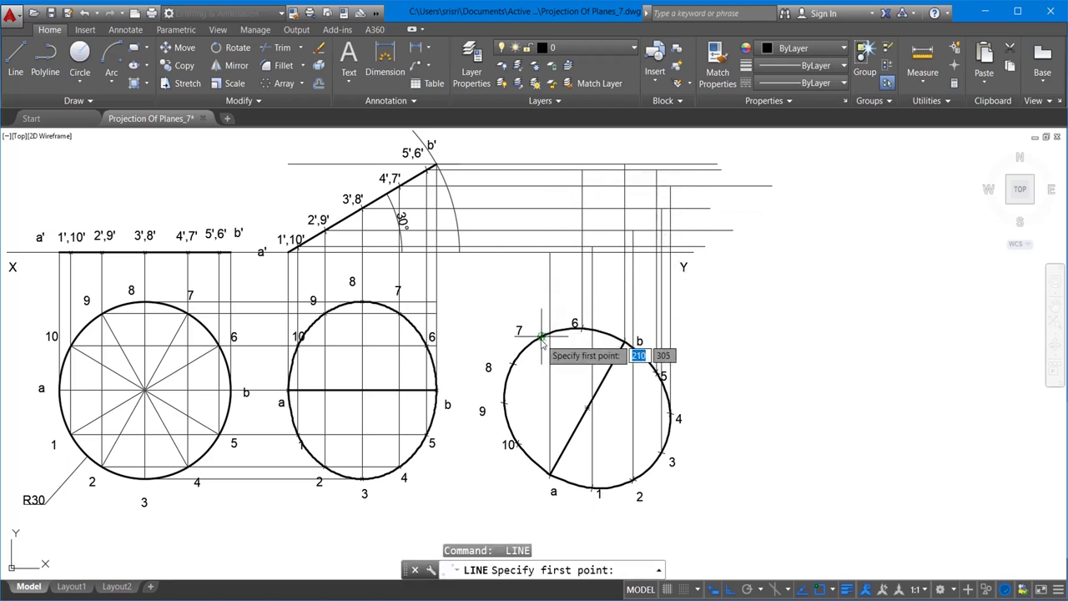
left_click(541, 336)
left_click(543, 186)
key("Escape")
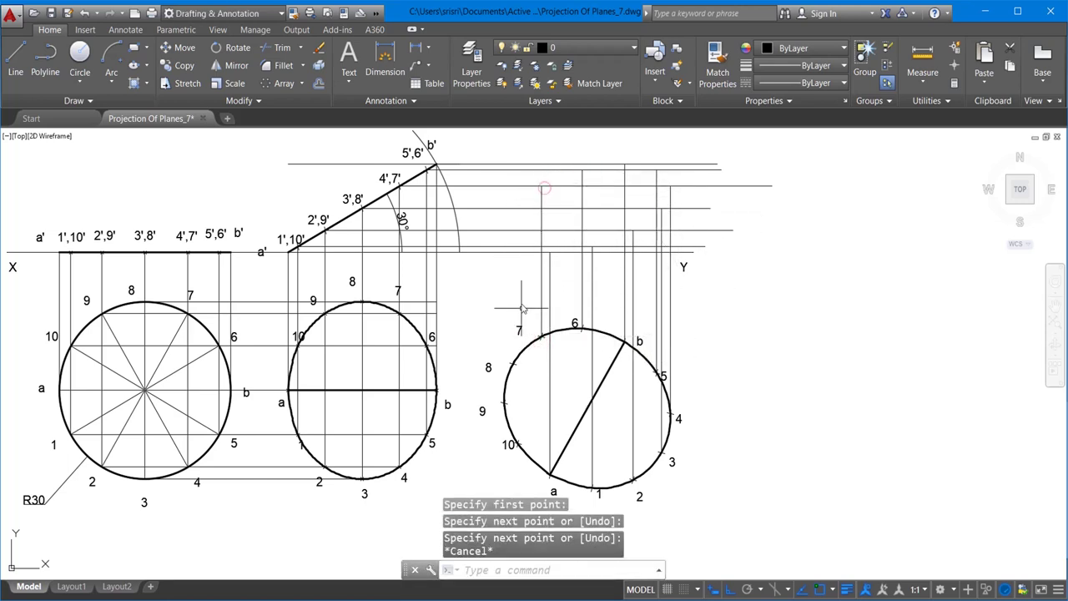
Draw vertical projectors from the rotated ellipse's points 8, 9 and 10 up to the 3',8', 2',9' and 1',10' projectors respectively
key("Return")
left_click(512, 365)
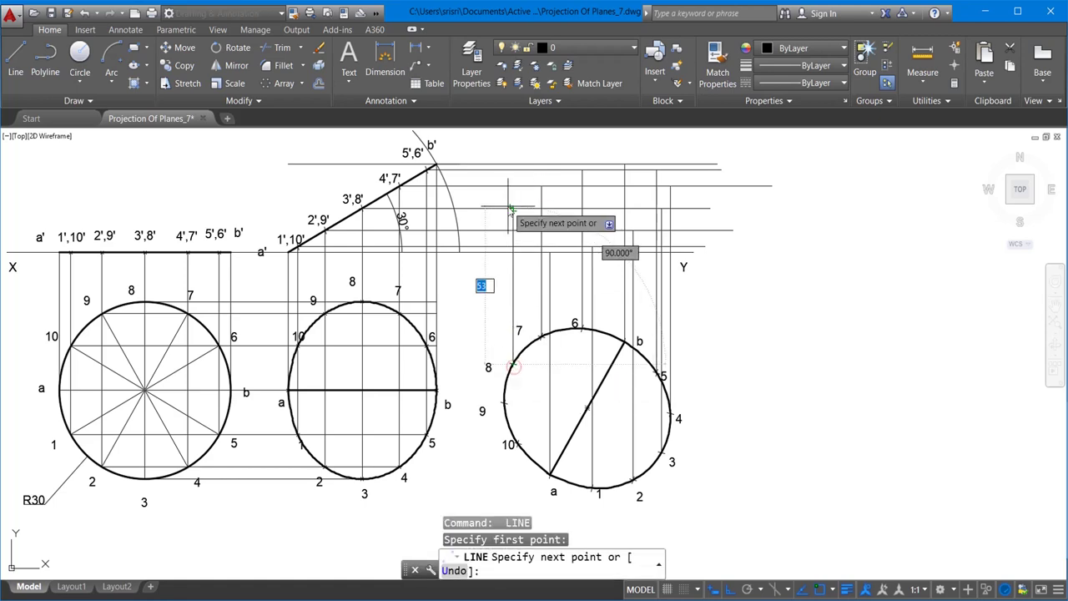
key("Escape")
key("Return")
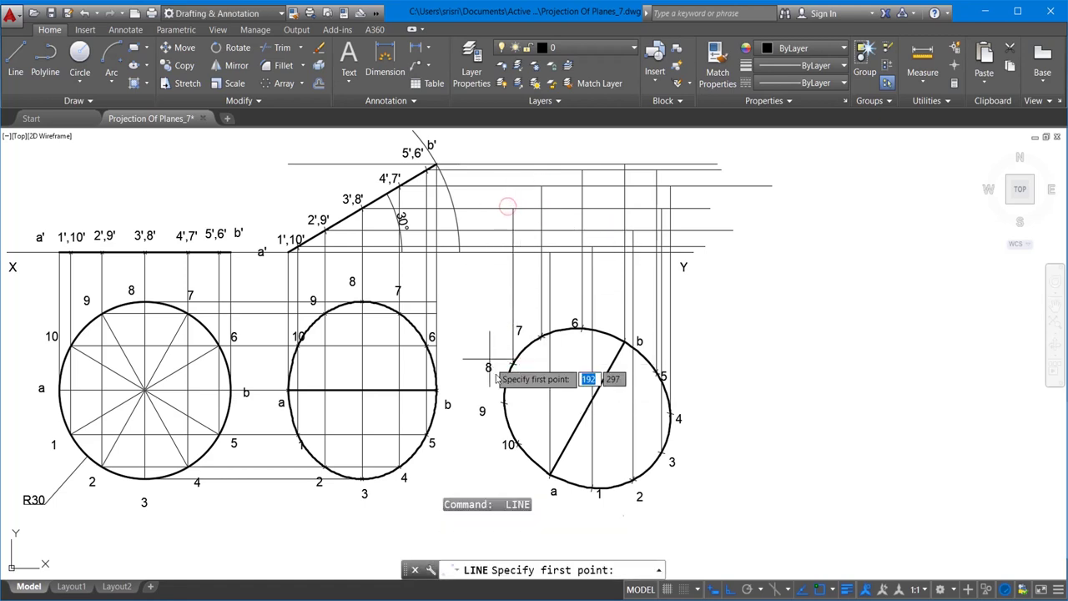
left_click(504, 404)
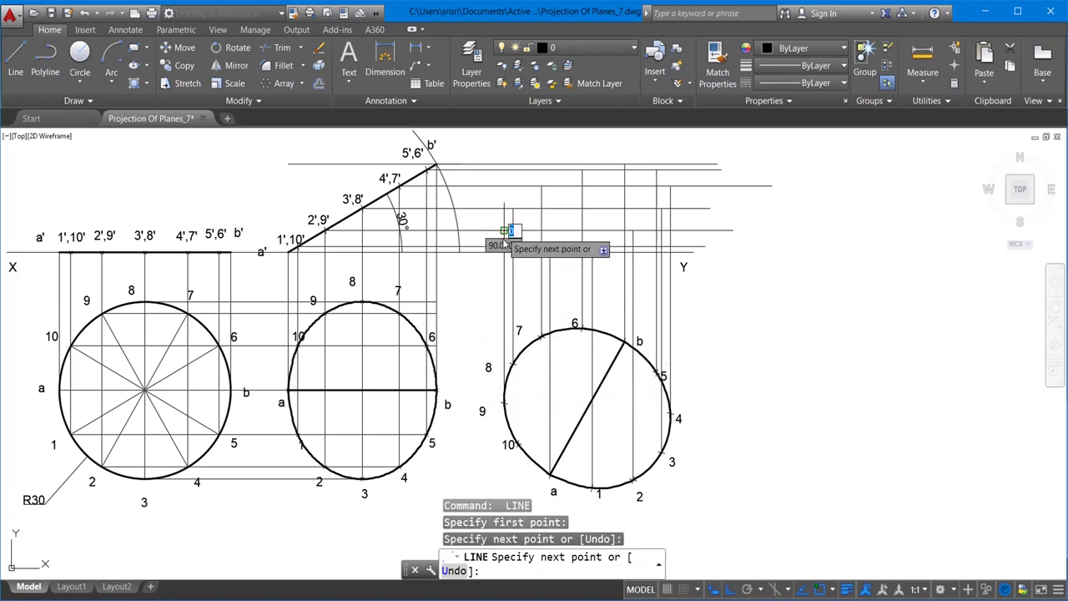
key("Escape")
key("Return")
left_click(516, 442)
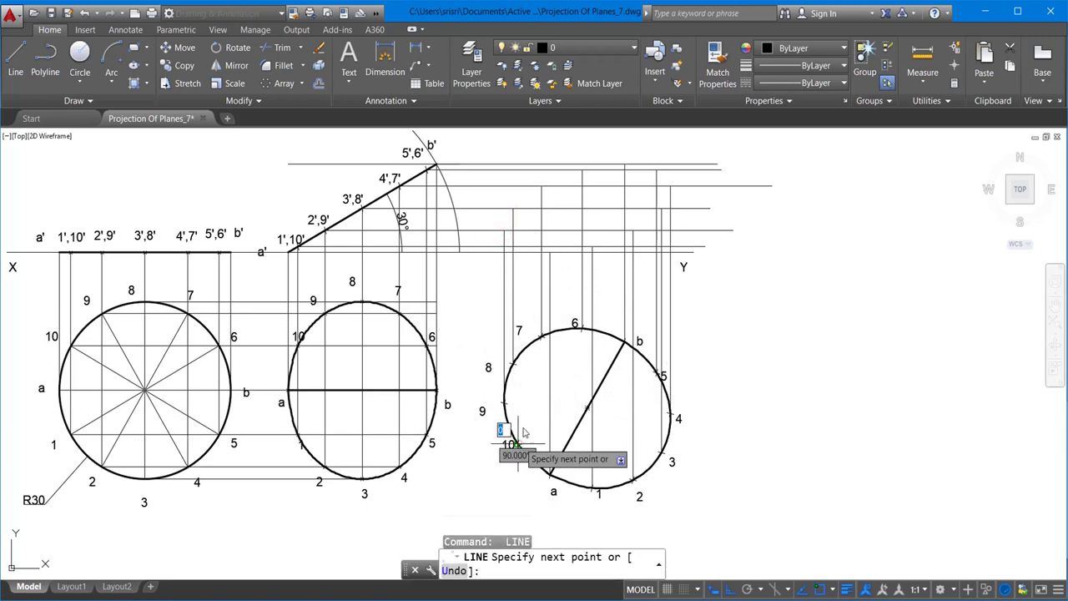
left_click(524, 248)
key("Escape")
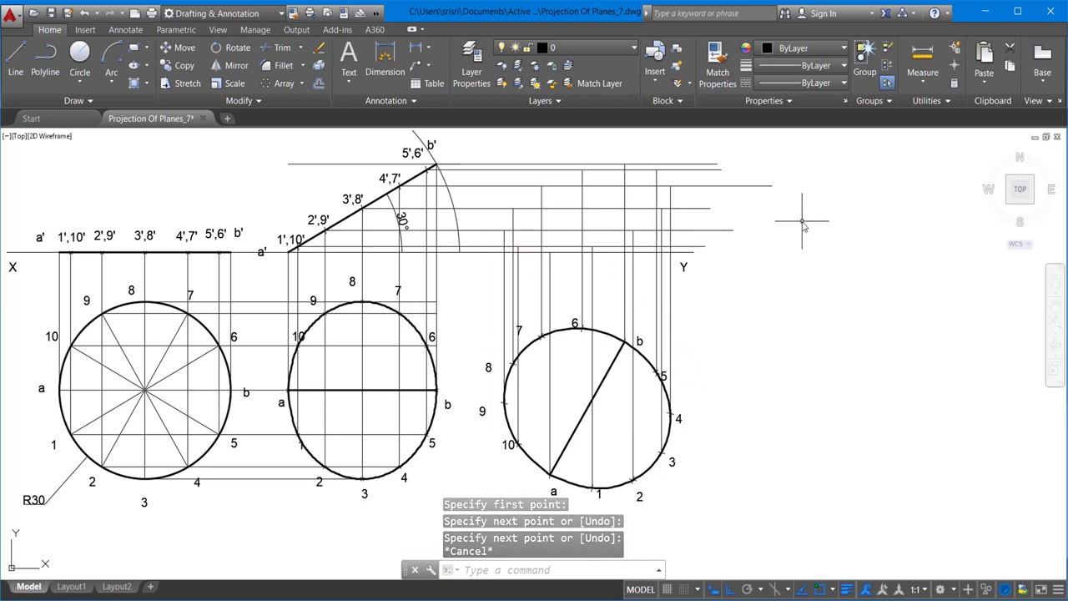
Move the a' label of the inclined front view up so it sits just above the XY line
left_click(264, 252)
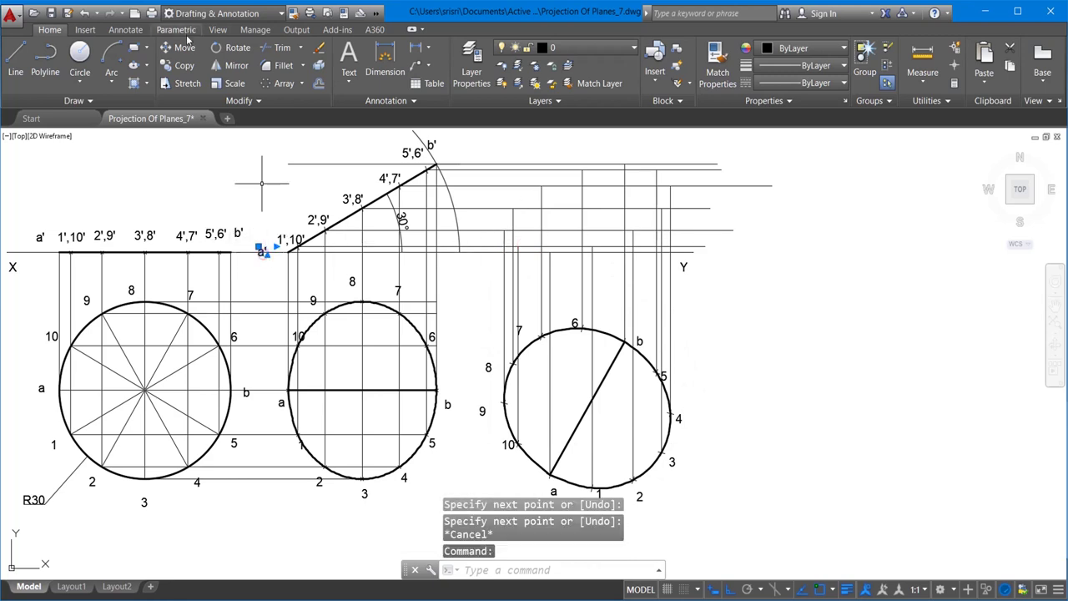
type("m")
key("Return")
left_click(823, 339)
left_click(828, 332)
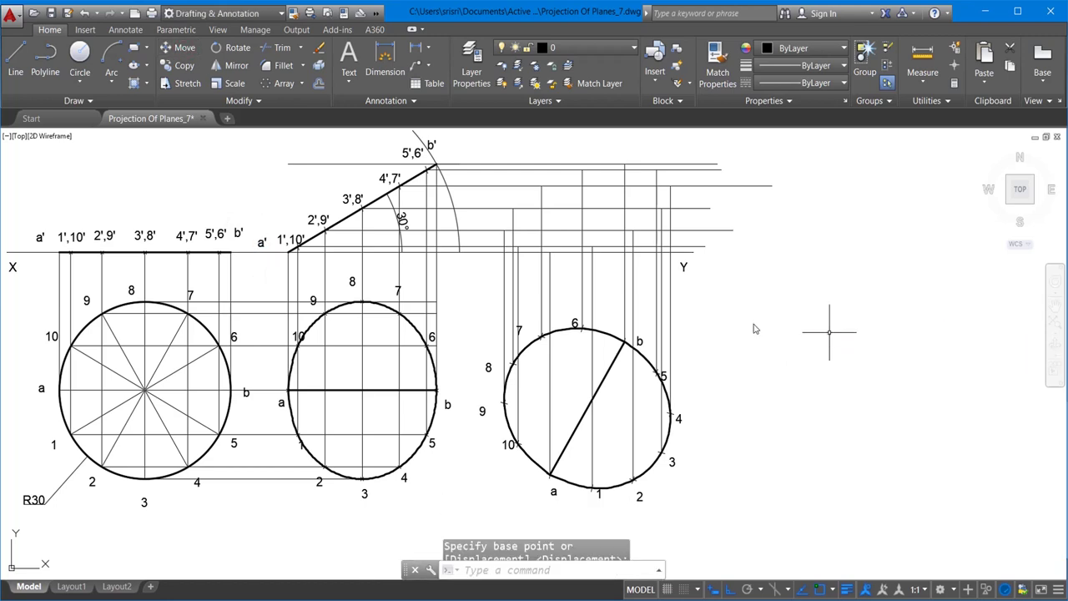
Place a copy of the a' label at point a's vertical projector and shift it just below the XY line
key("ctrl+c")
key("ctrl+v")
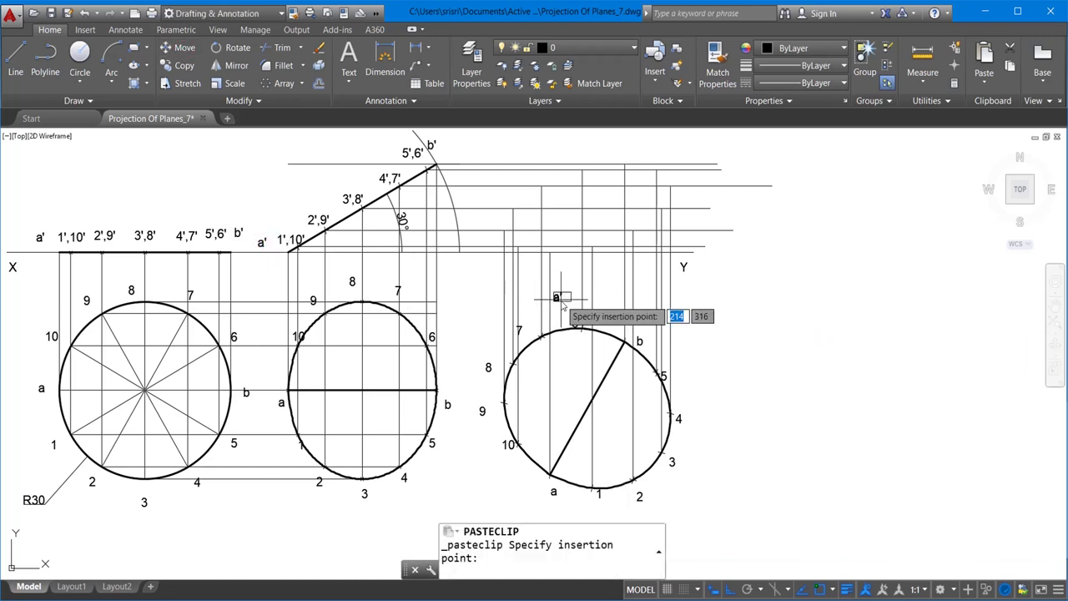
left_click(551, 253)
left_click(552, 244)
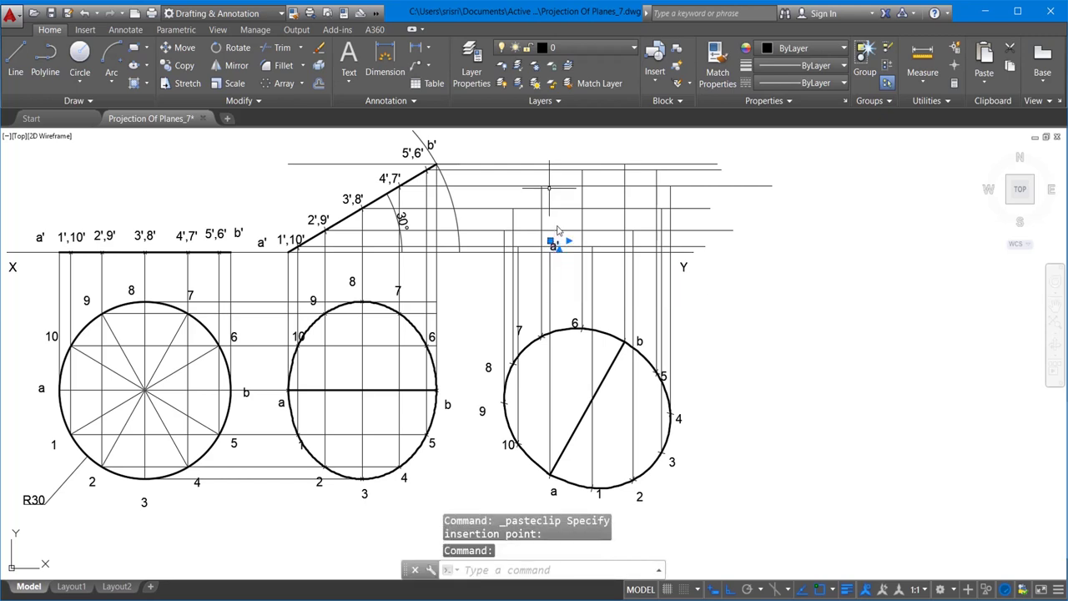
left_click(195, 48)
left_click(914, 338)
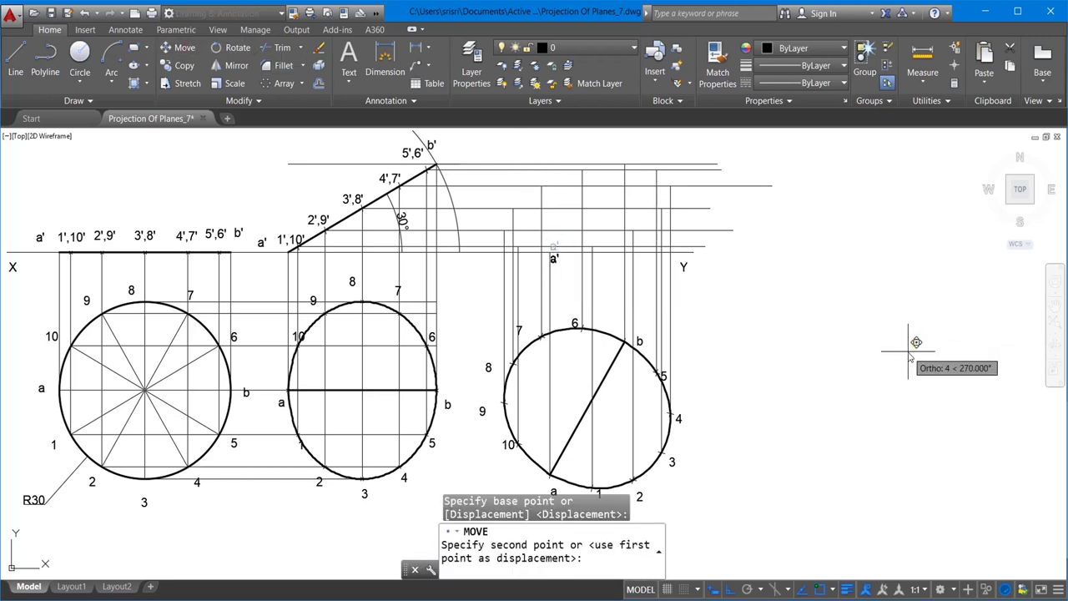
left_click(907, 351)
Place a copy of the b' label at the upper end of point b's vertical projector, just above the b' horizontal projector
left_click(431, 147)
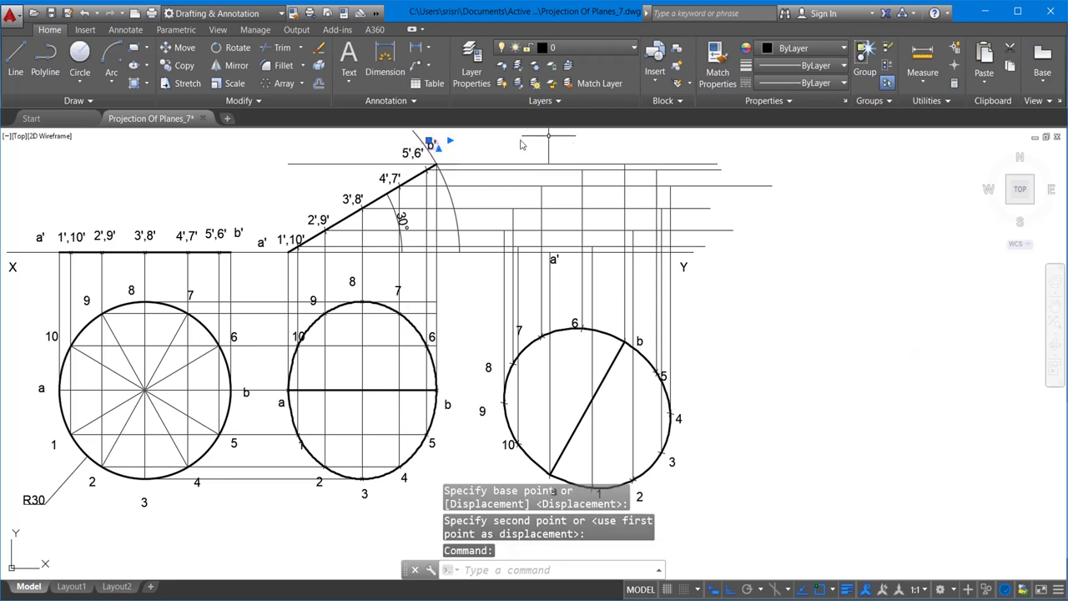
key("ctrl+c")
key("ctrl+v")
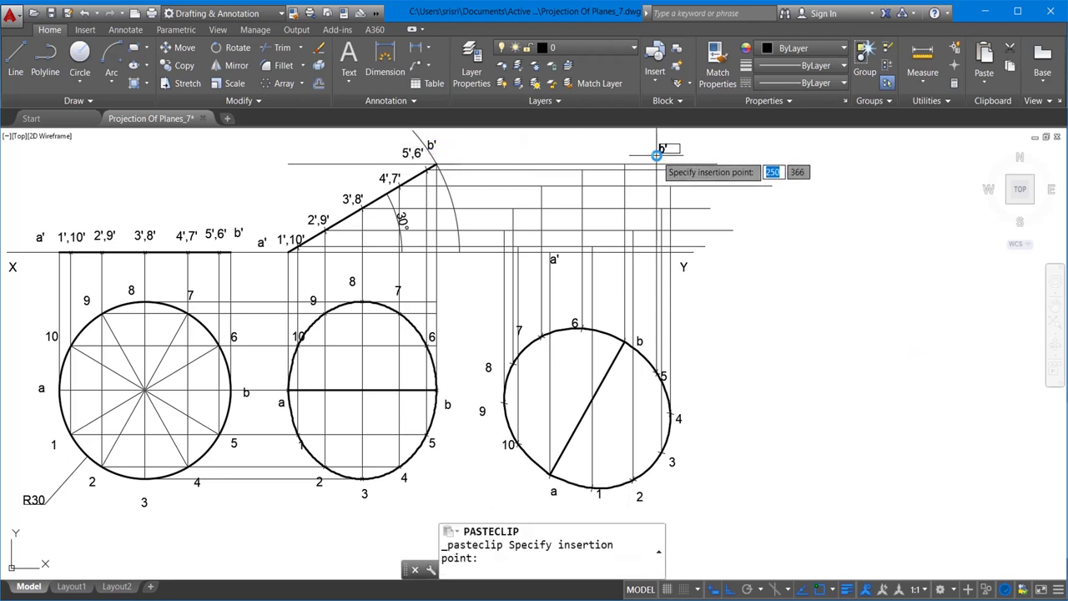
left_click(625, 158)
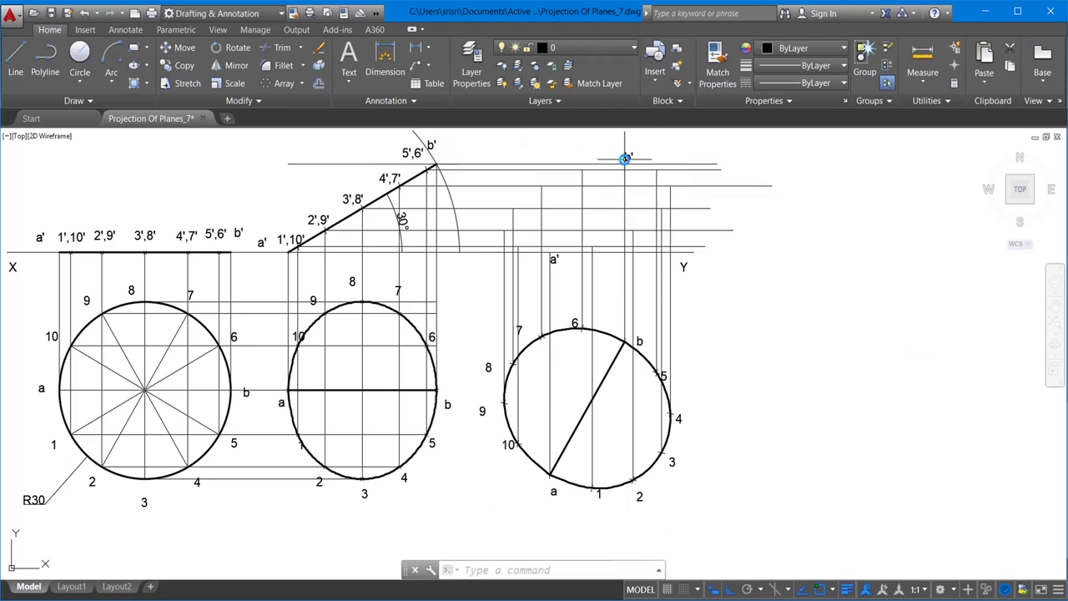
key("ctrl+v")
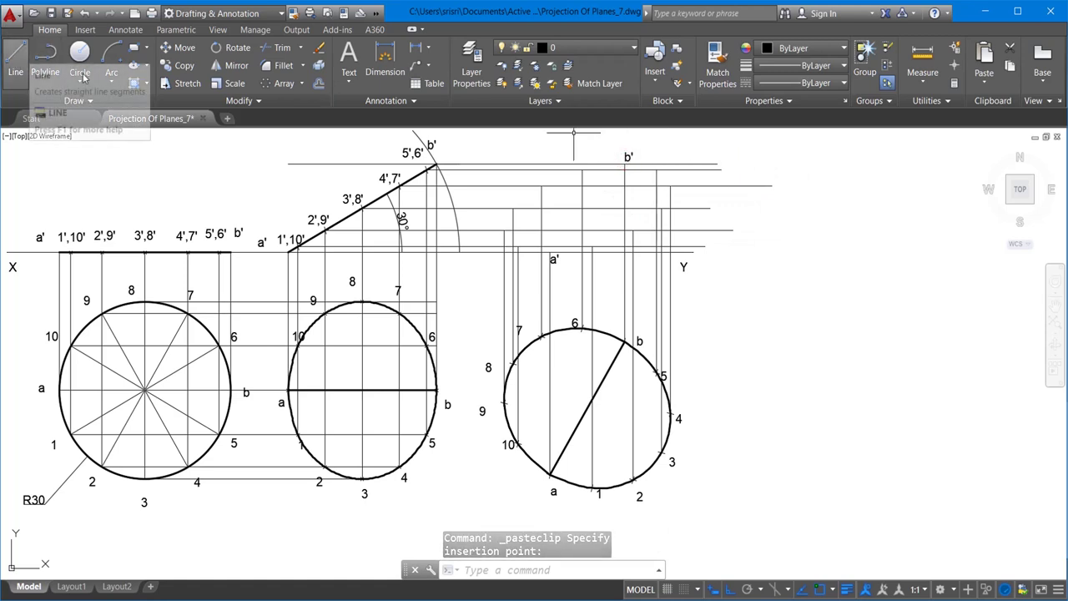
Add the multiline text label 1' just below the XY line, beside point 1's vertical projector
left_click(125, 29)
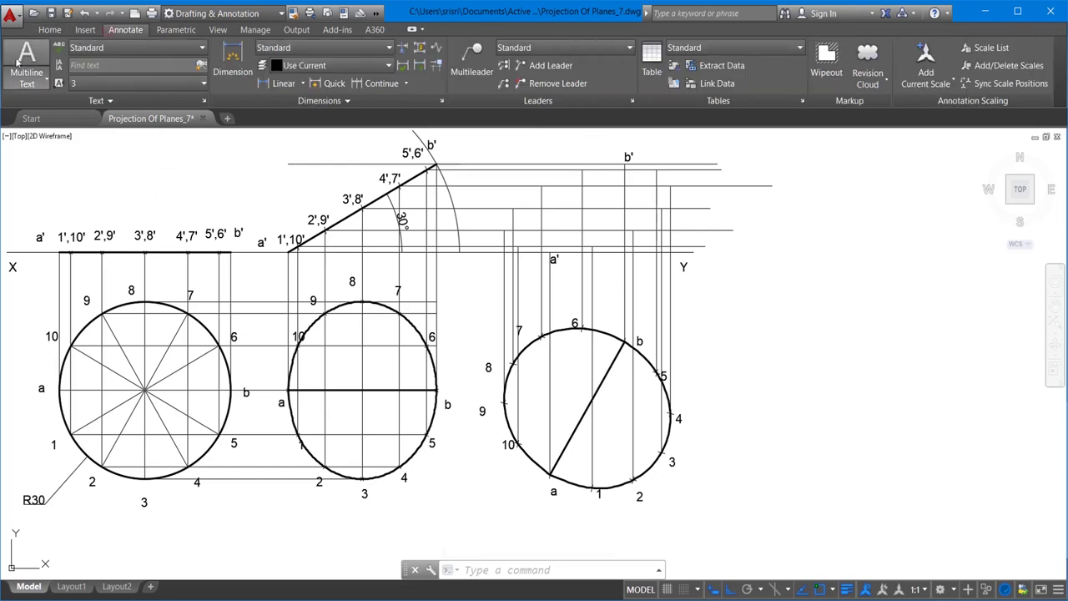
left_click(27, 61)
scroll(613, 294, "up", 2)
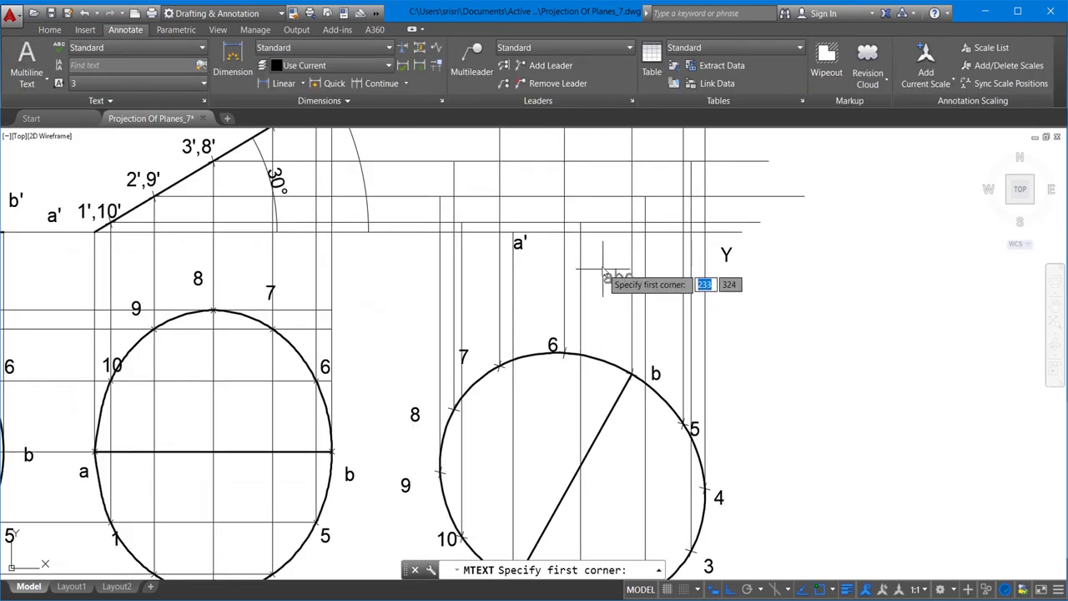
left_click(592, 239)
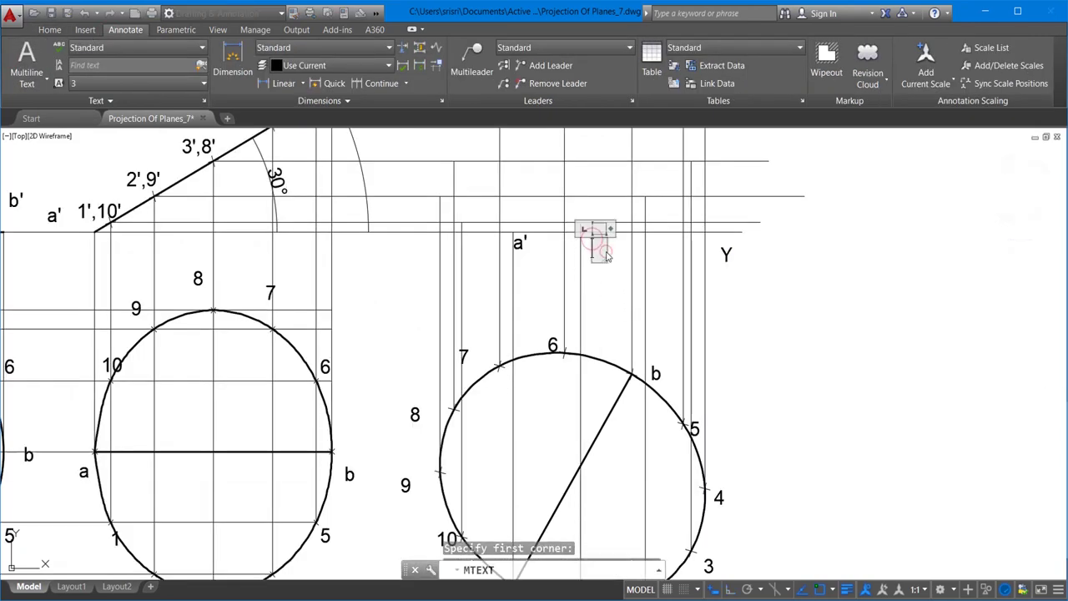
left_click(624, 260)
type("1'")
left_click(832, 258)
Add the text label 2' beside point 2's vertical projector, just below the 2',9' horizontal projector
key("Return")
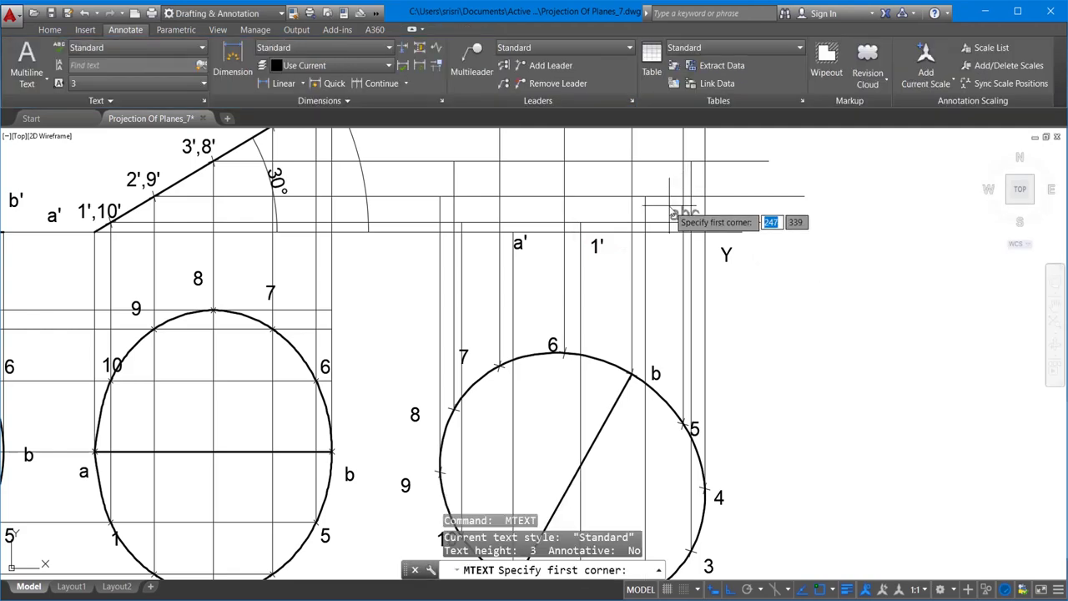
left_click(658, 197)
left_click(669, 217)
type("2")
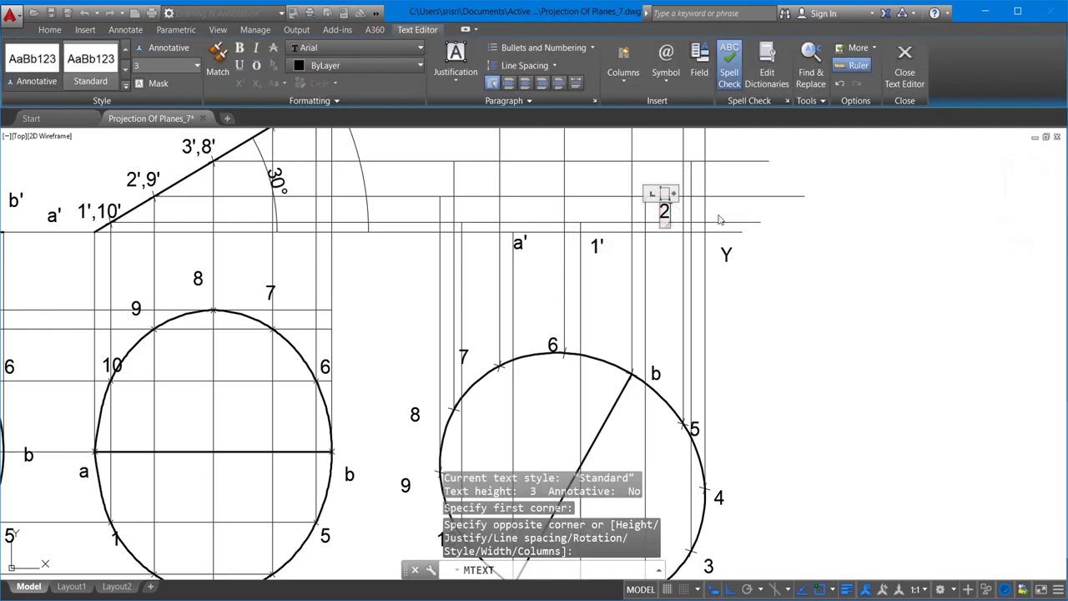
type("'")
left_click(834, 223)
key("Return")
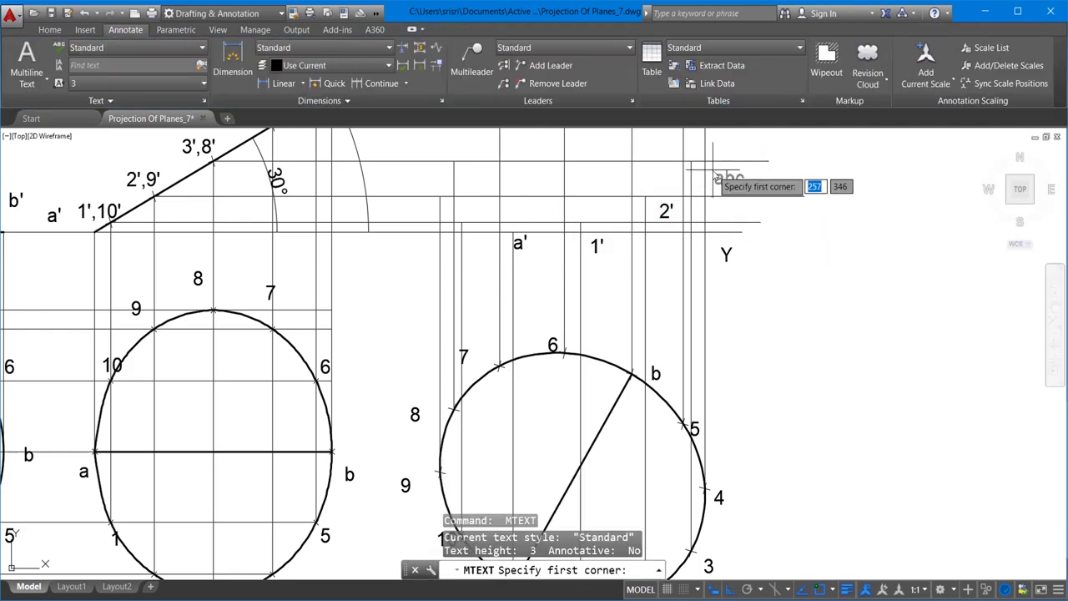
left_click(707, 171)
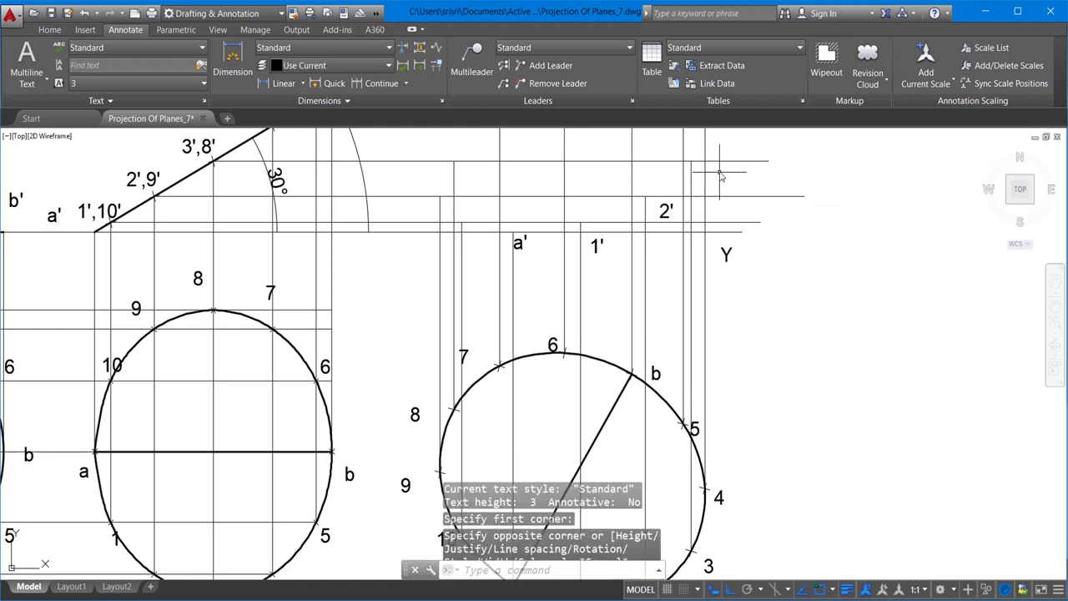
key("Escape")
Add the multiline text label 3' beside point 3's vertical projector, just below the 3',8' horizontal projector
left_click(27, 58)
scroll(718, 200, "up", 3)
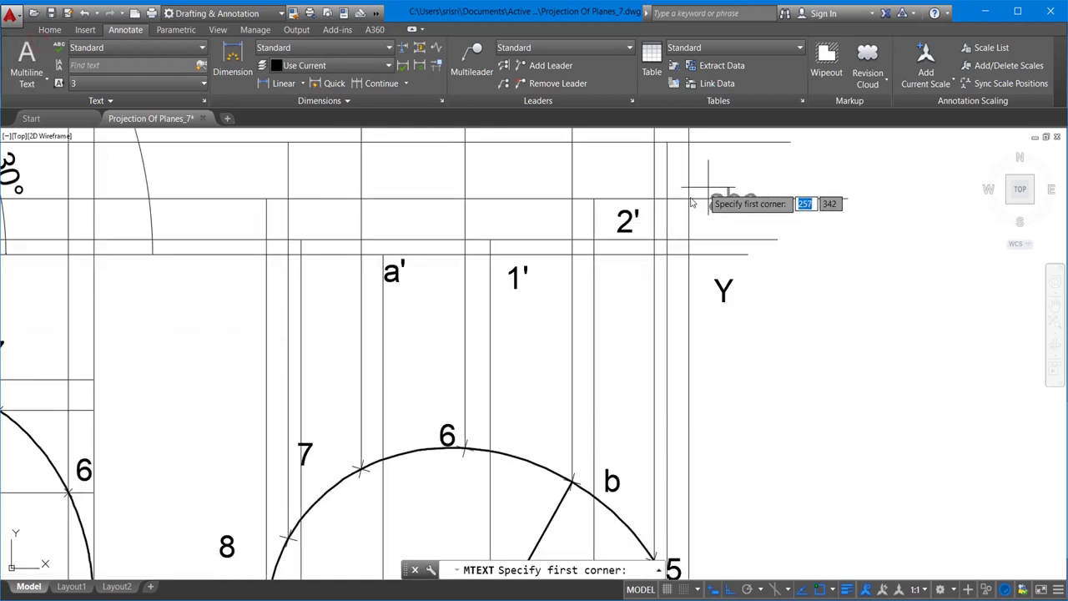
scroll(705, 200, "down", 3)
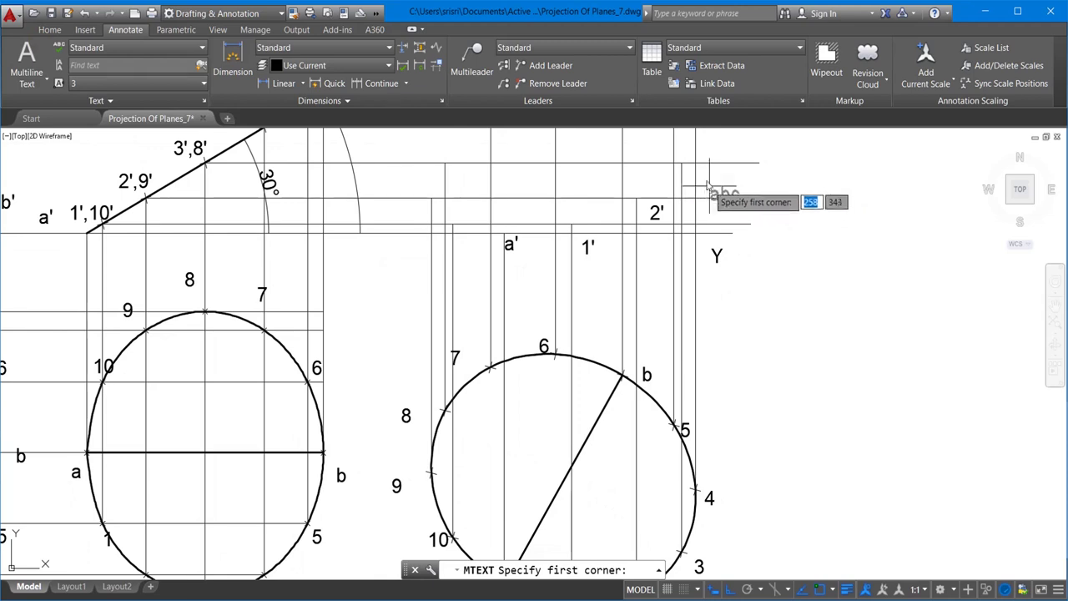
left_click(701, 174)
left_click(711, 185)
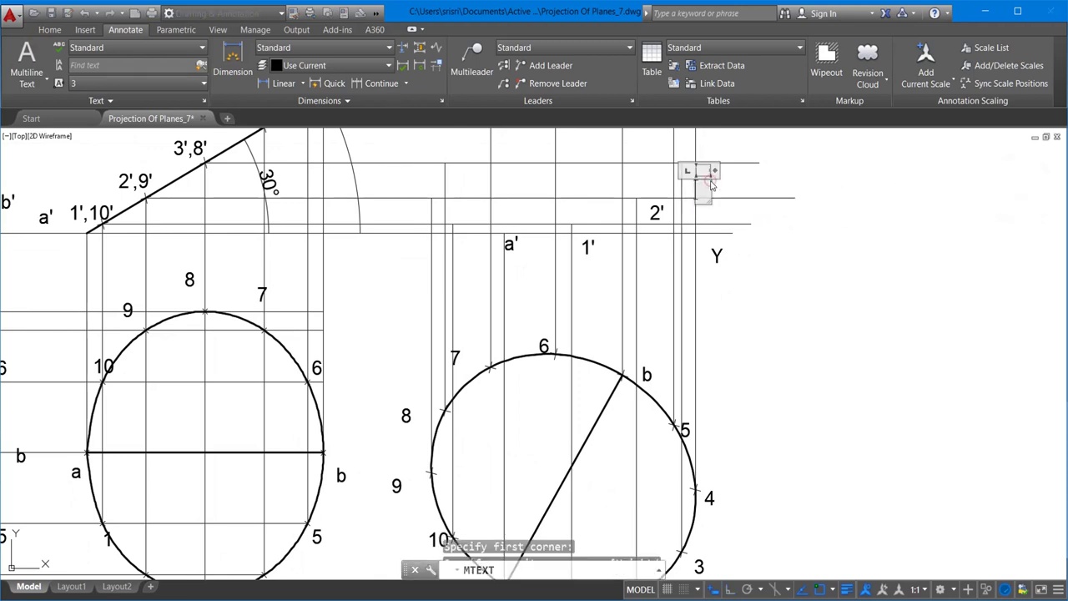
left_click(780, 188)
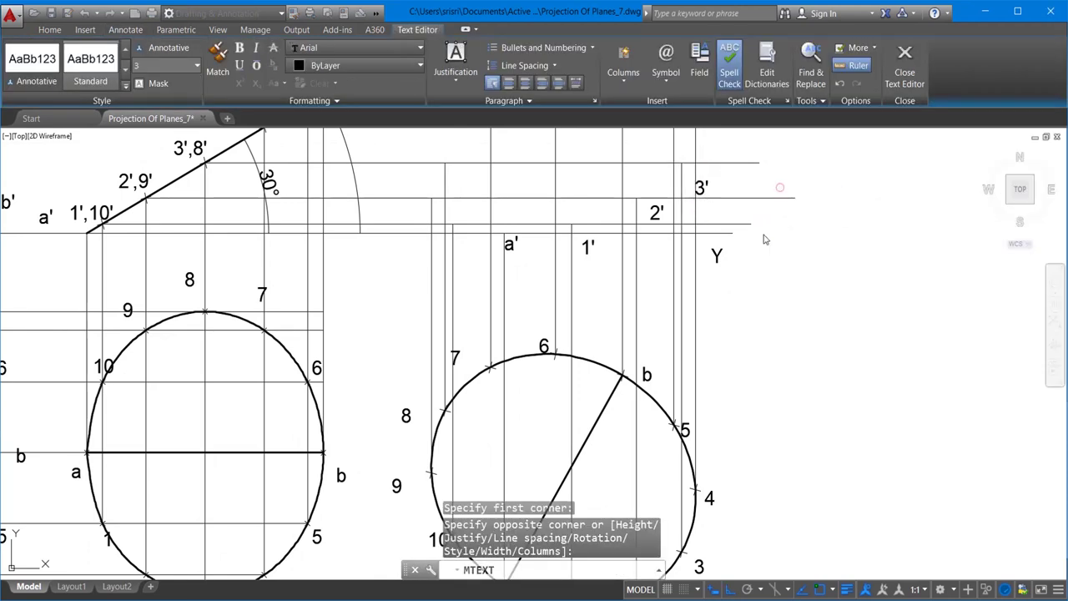
key("Escape")
Add the text label 4' beside point 4's vertical projector, at the 4',7' horizontal projector
scroll(528, 185, "down", 2)
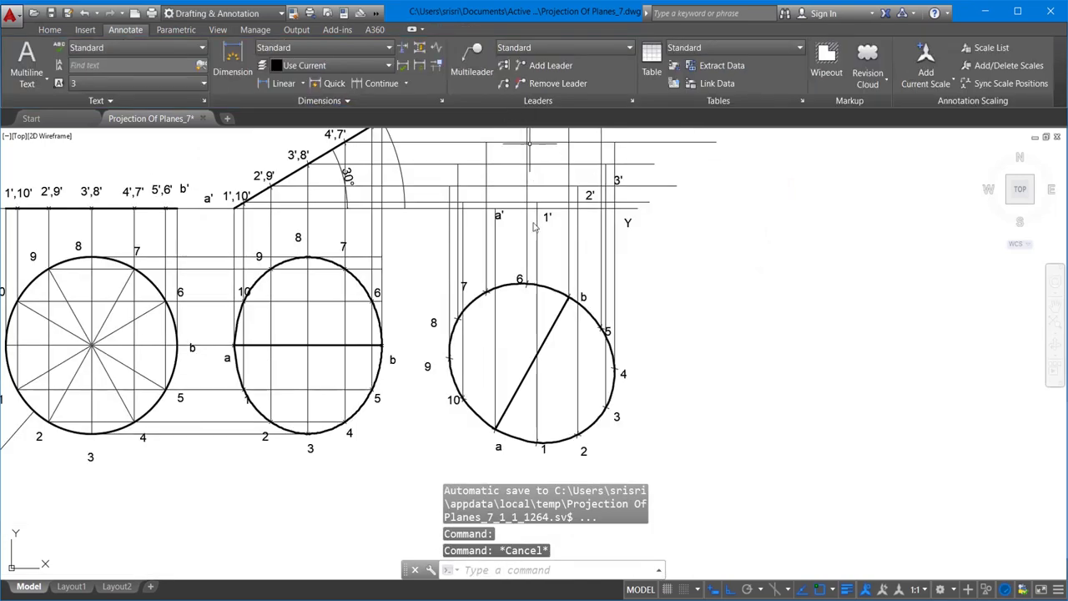
scroll(582, 140, "up", 2)
scroll(551, 330, "down", 2)
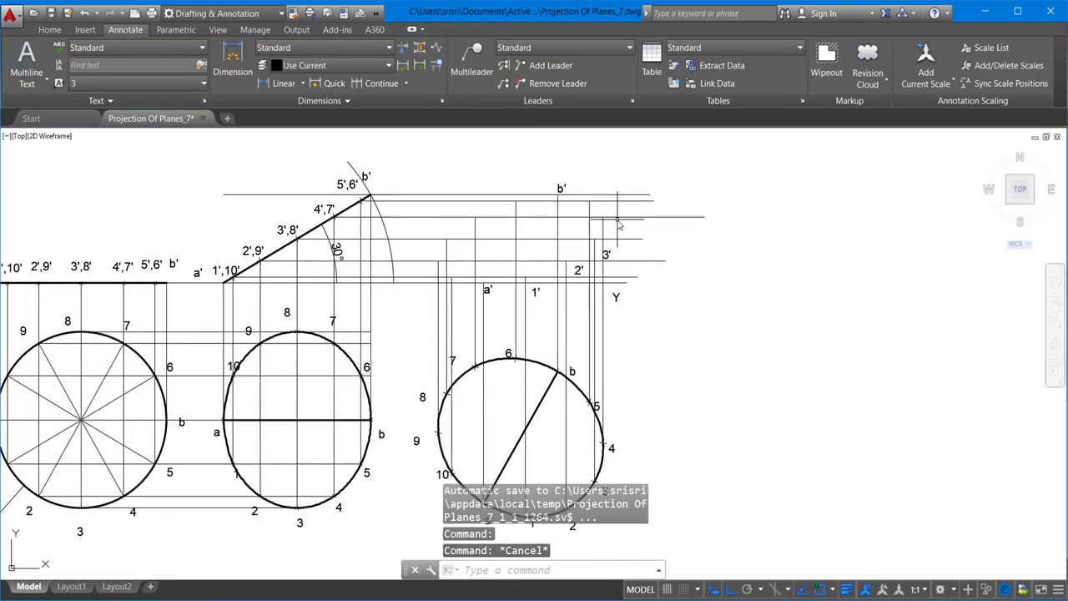
scroll(619, 224, "up", 2)
key("Return")
left_click(606, 222)
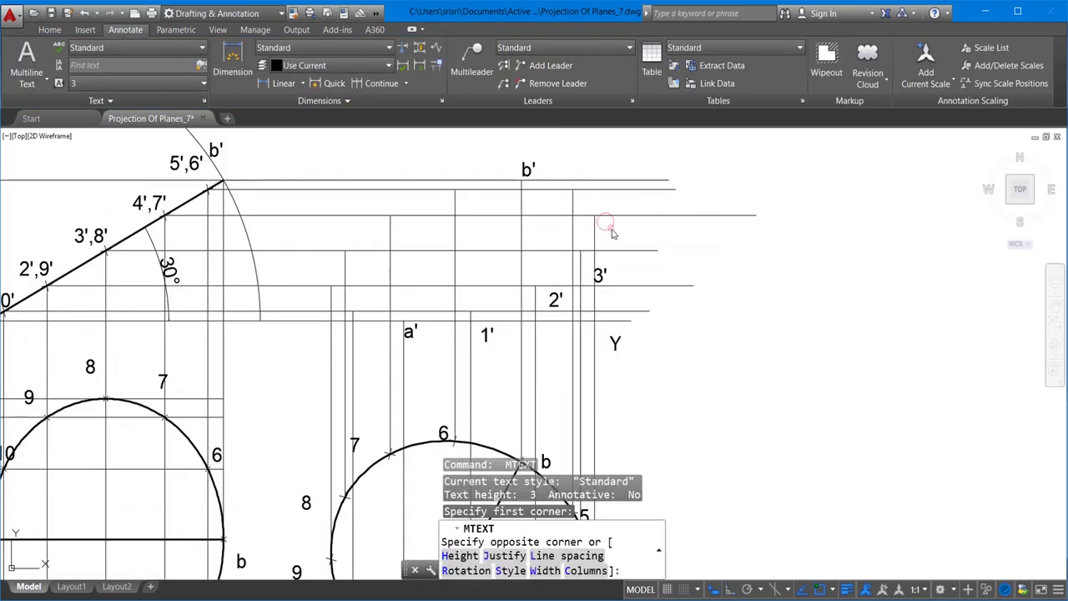
left_click(612, 233)
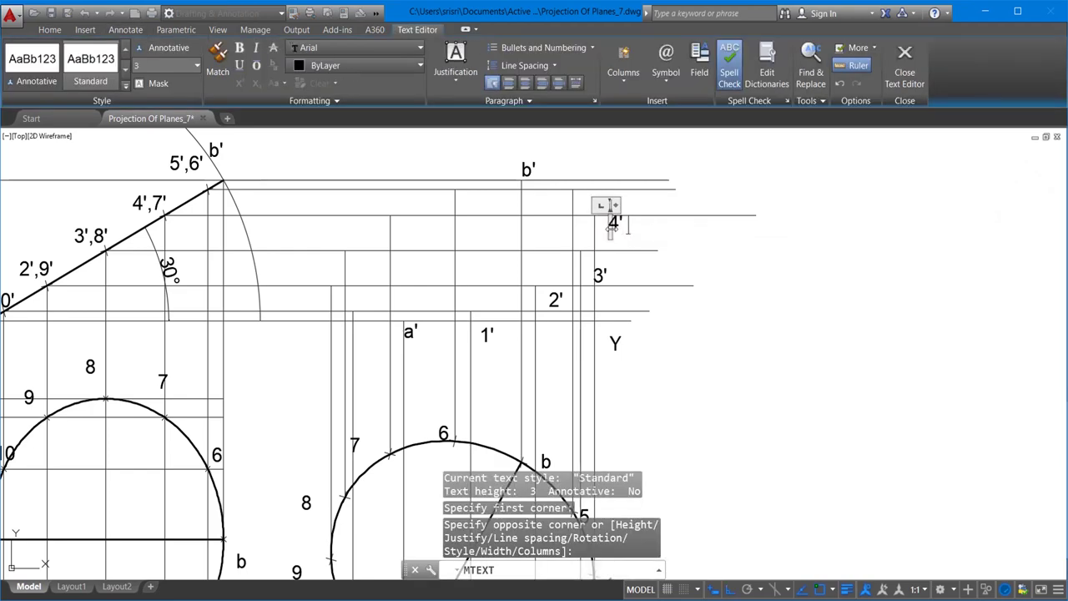
left_click(618, 161)
Add the text label 5' at the upper end of point 5's vertical projector, above the 5',6' horizontal projector
key("Return")
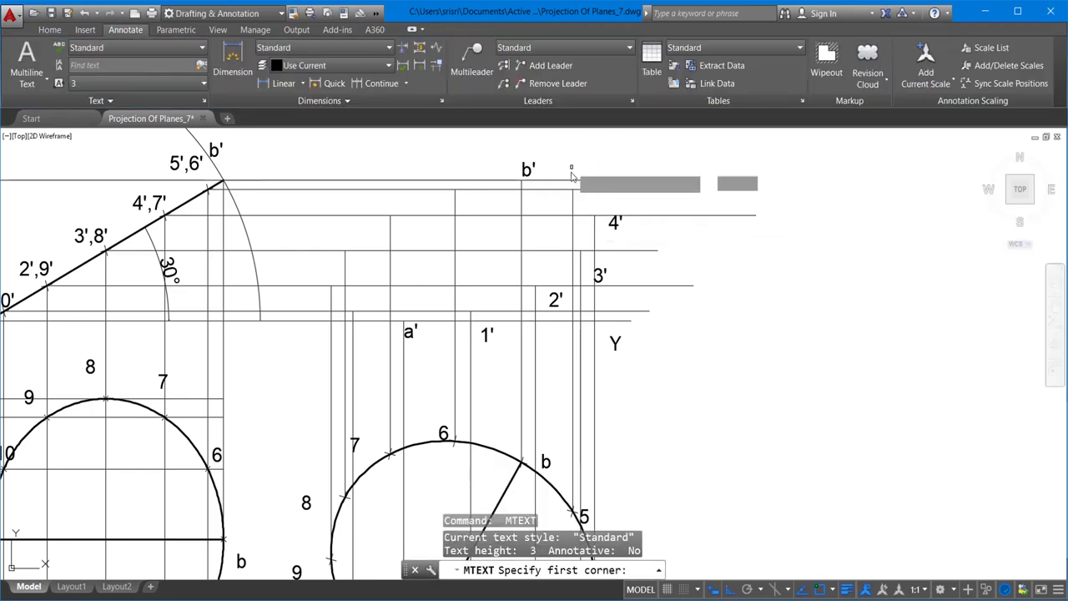
left_click(571, 167)
left_click(581, 182)
type("5")
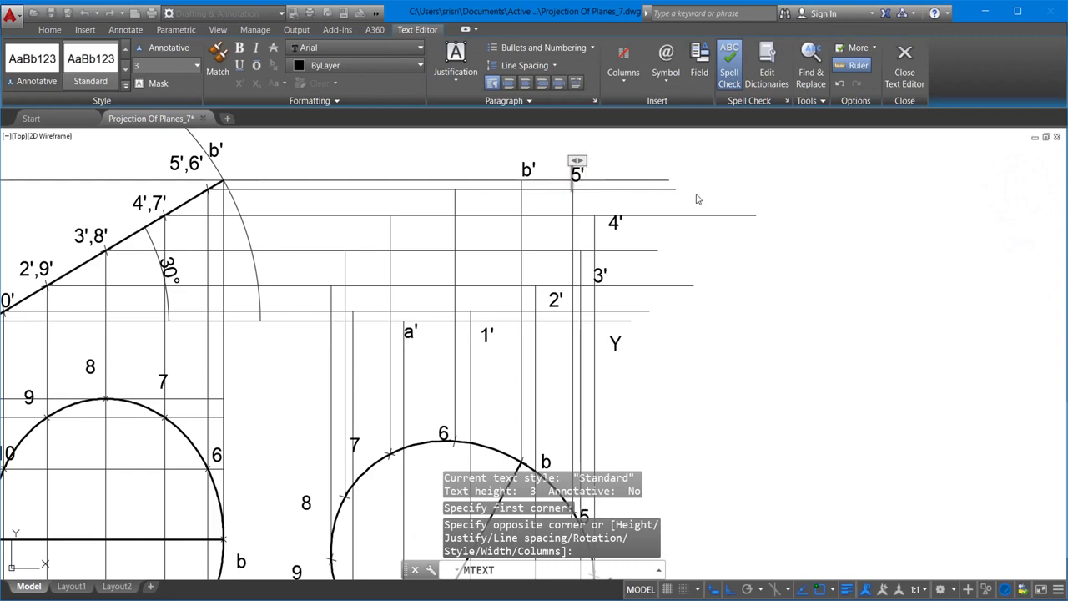
left_click(698, 199)
Add the text label 6' to the left of point 6's vertical projector, just above the 5',6' horizontal projector
key("Return")
left_click(439, 173)
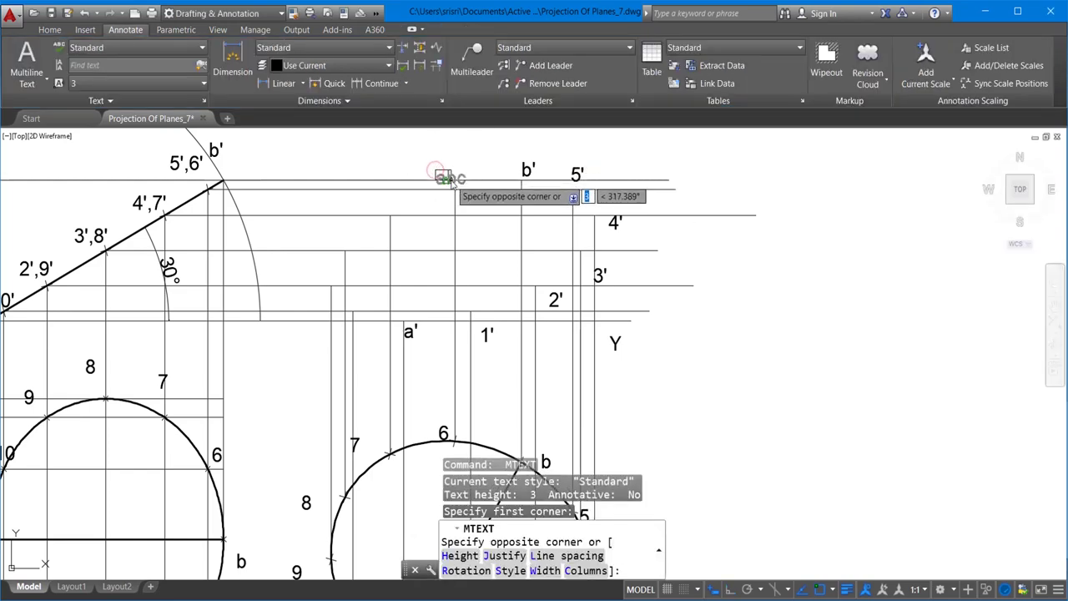
left_click(451, 185)
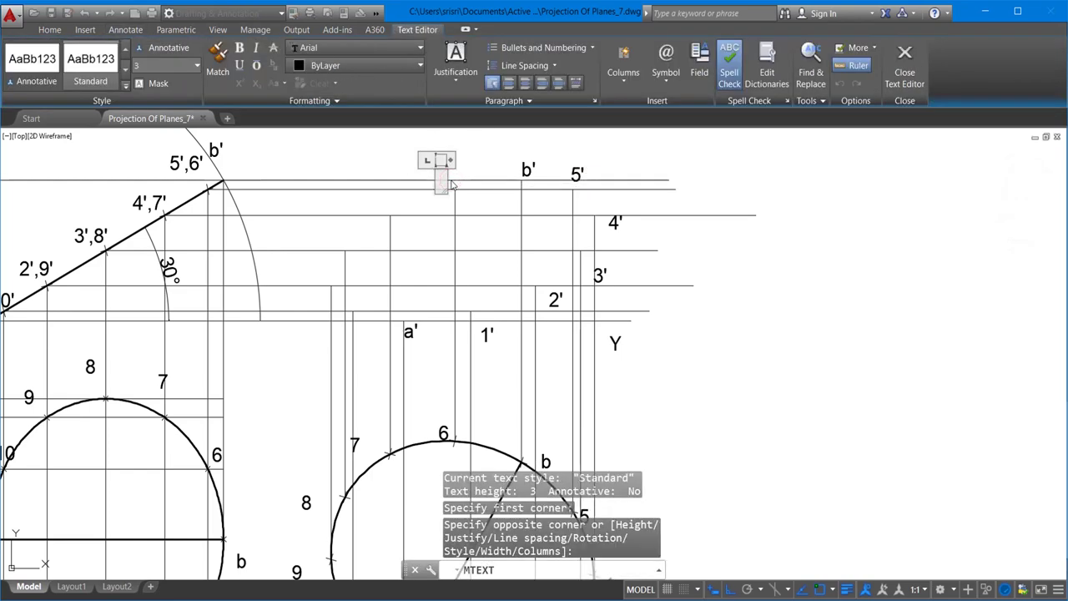
type("6'")
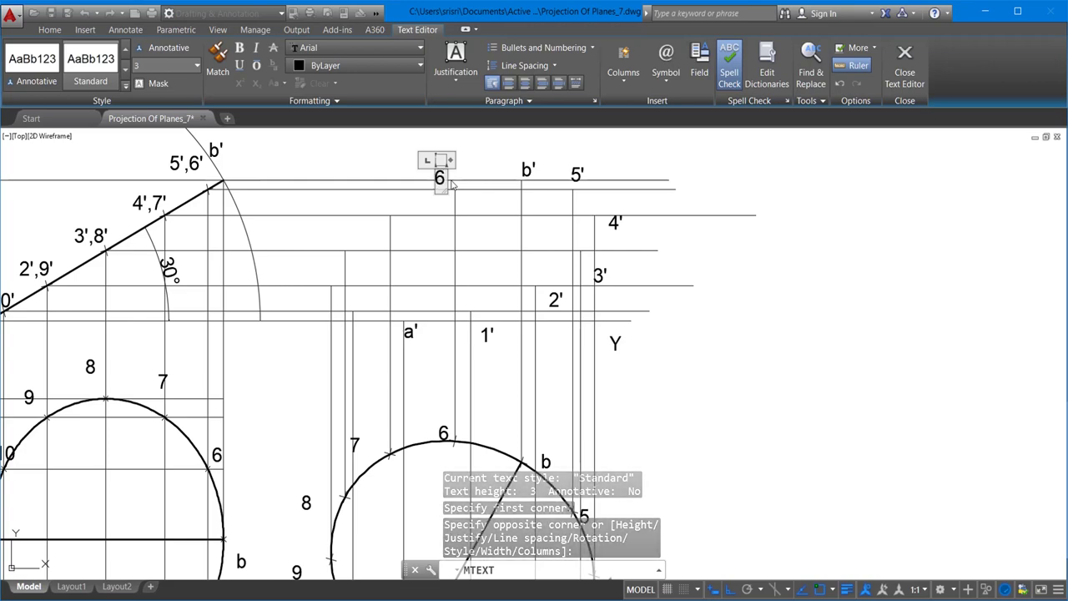
left_click(690, 174)
Add the text label 7' to the left of point 7's vertical projector, just above the 4',7' horizontal projector
key("Return")
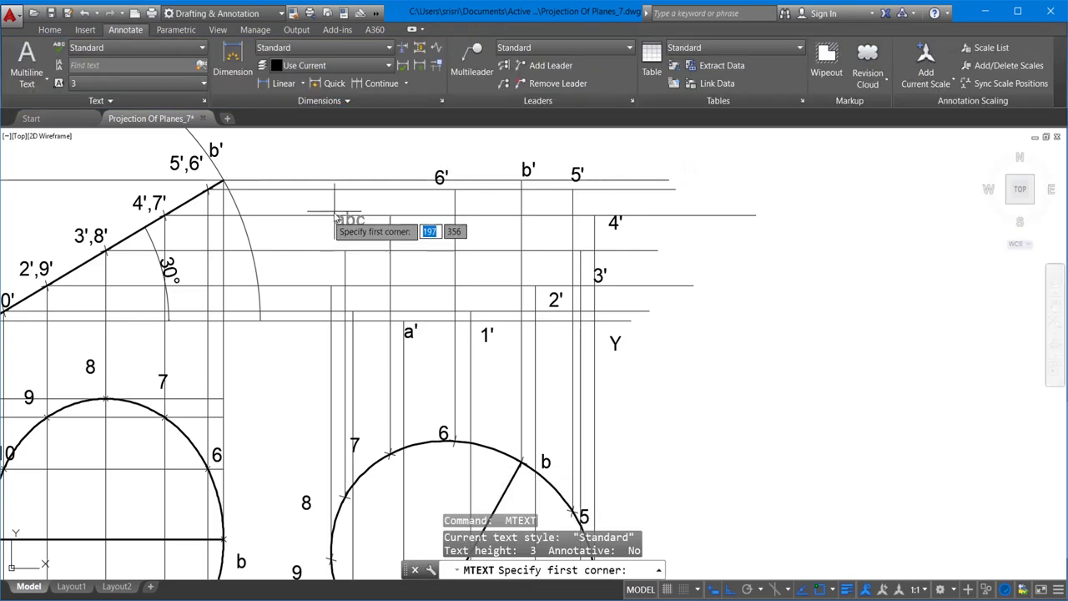
left_click(359, 202)
left_click(376, 213)
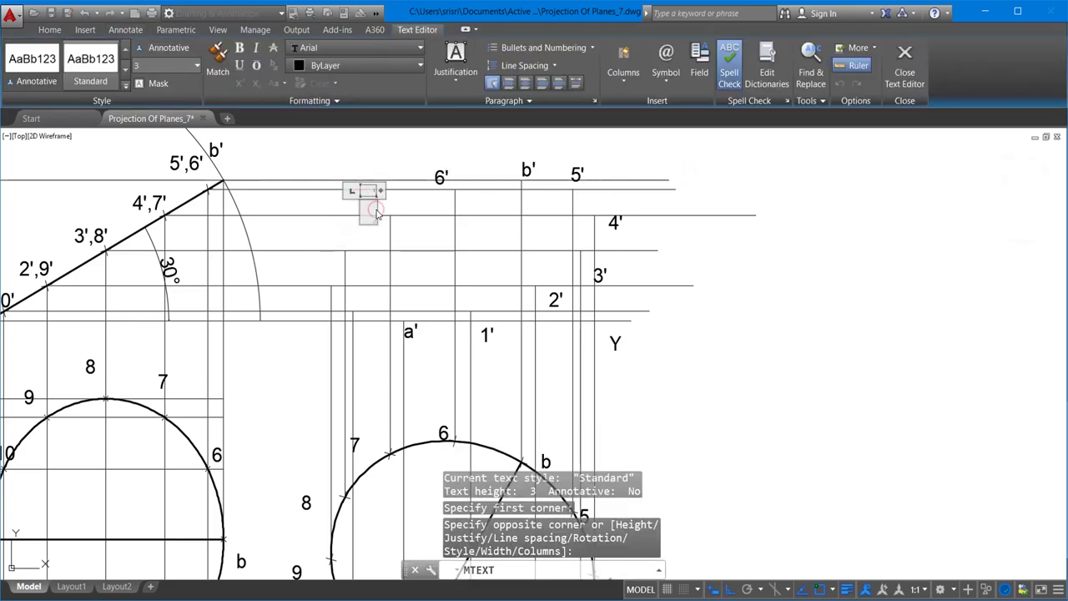
left_click(751, 228)
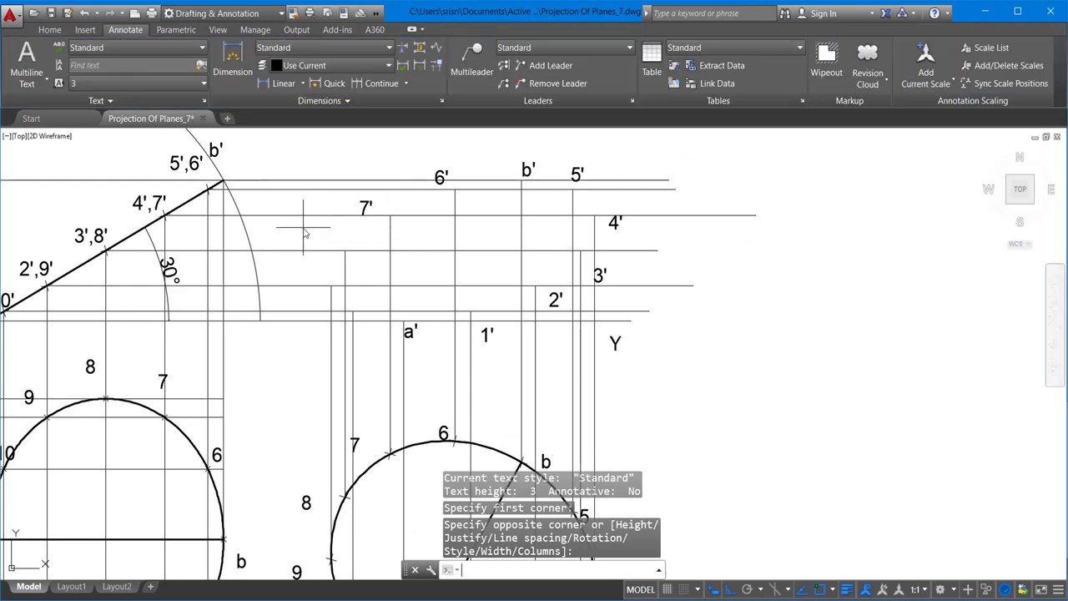
Add the text label 8' to the left of point 8's vertical projector, just above the 3',8' horizontal projector
key("Return")
left_click(308, 235)
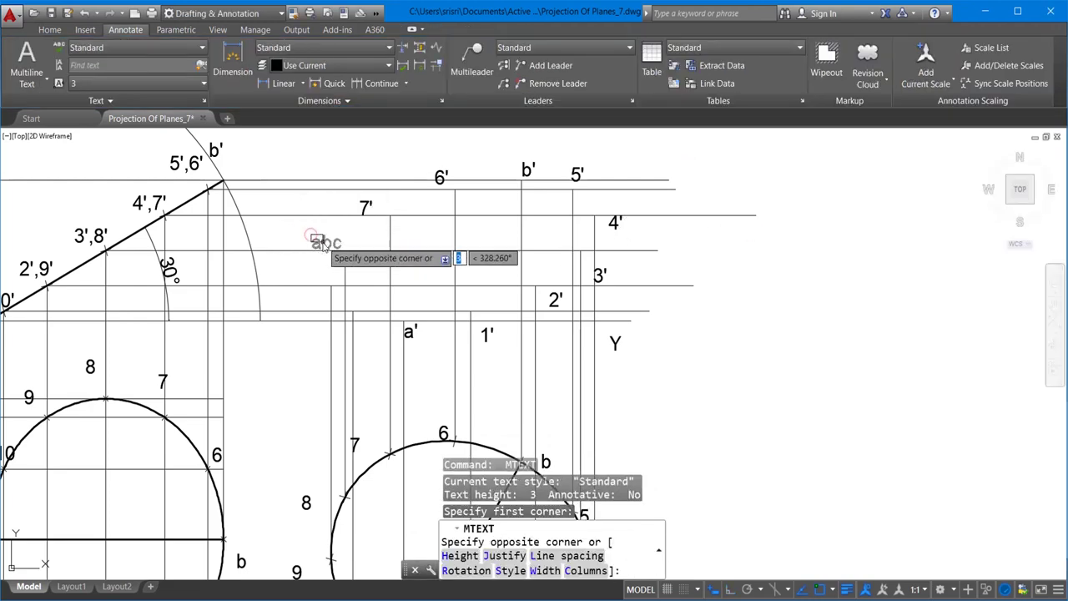
left_click(324, 246)
type("8")
left_click(738, 270)
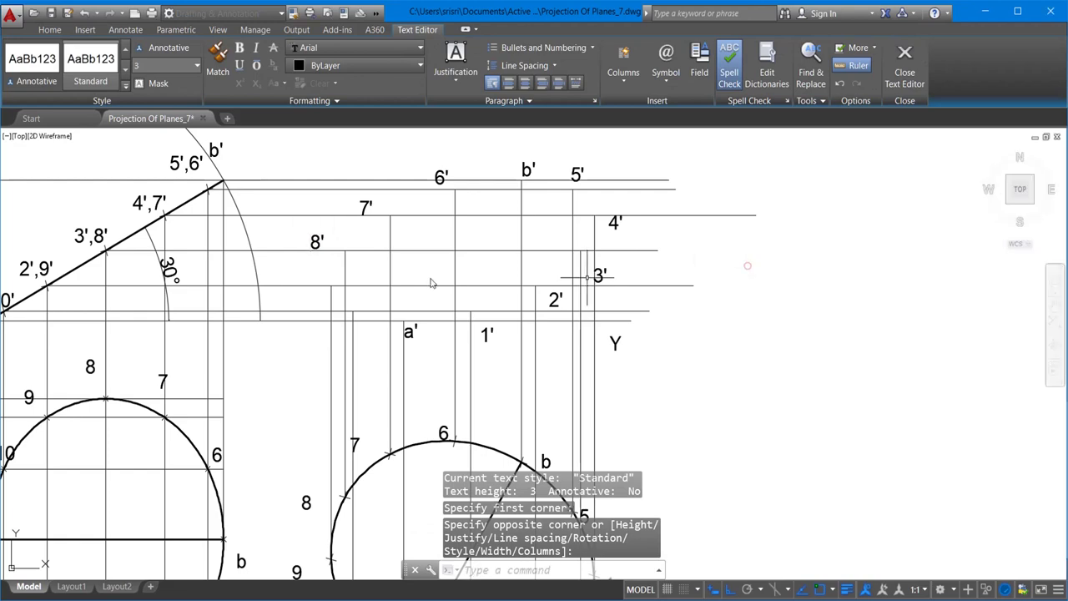
Add the text label 9' to the left of point 9's vertical projector, just above the 2',9' horizontal projector
key("Return")
left_click(292, 277)
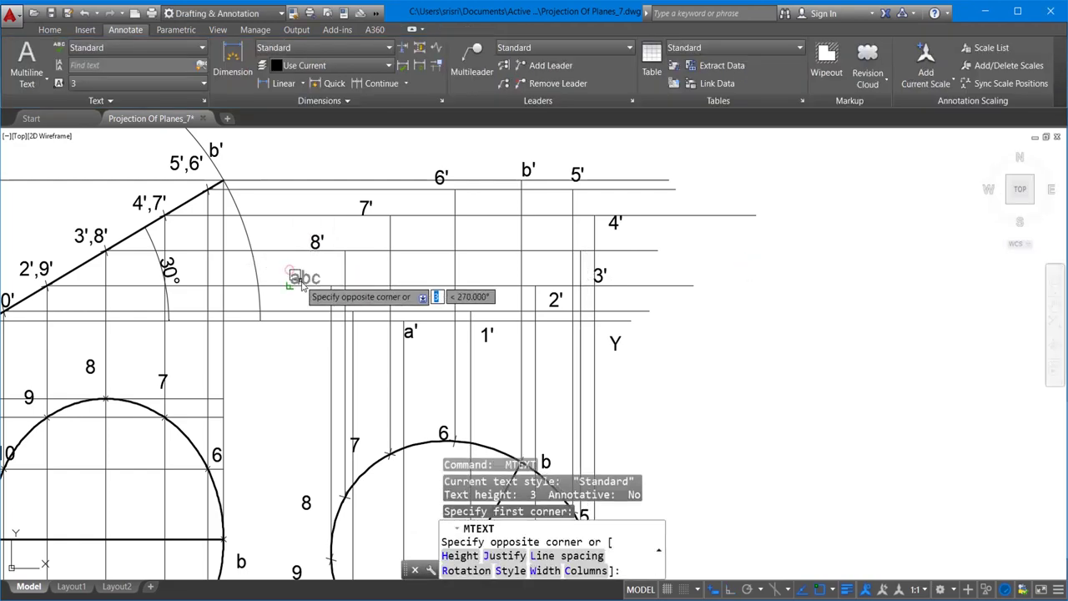
left_click(299, 284)
type("9")
left_click(750, 361)
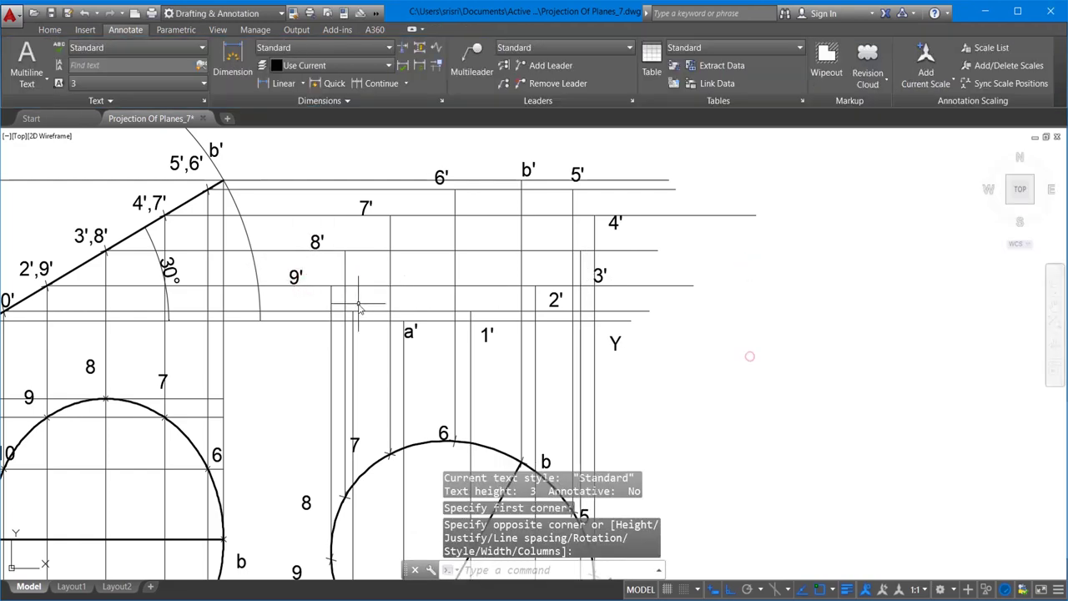
Add the text label 10' just below the XY line, to the left of point 10's vertical projector
key("Return")
left_click(312, 328)
left_click(330, 350)
type("10")
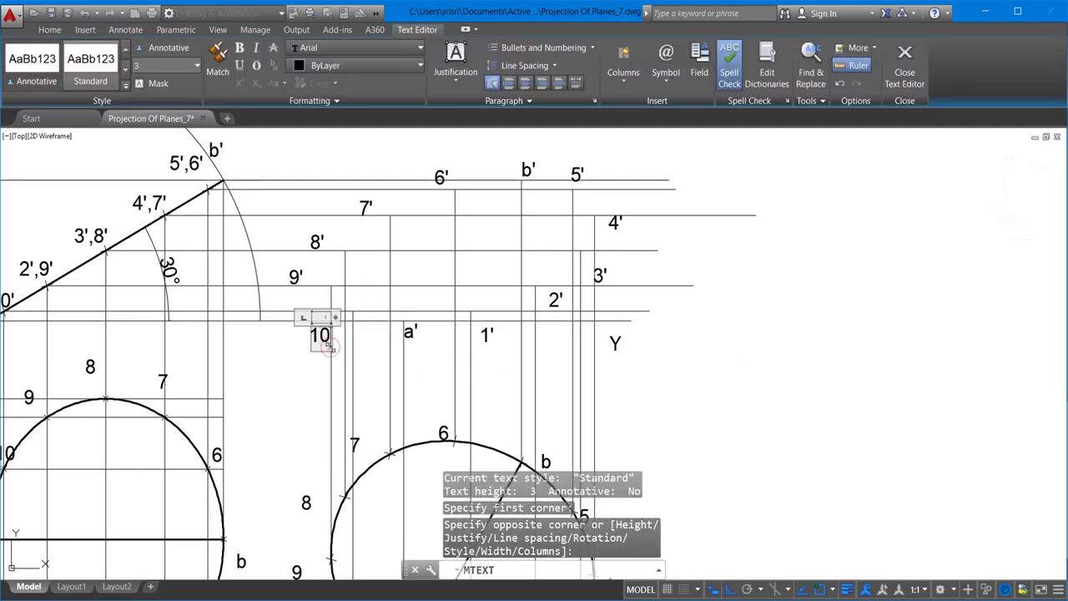
left_click(685, 381)
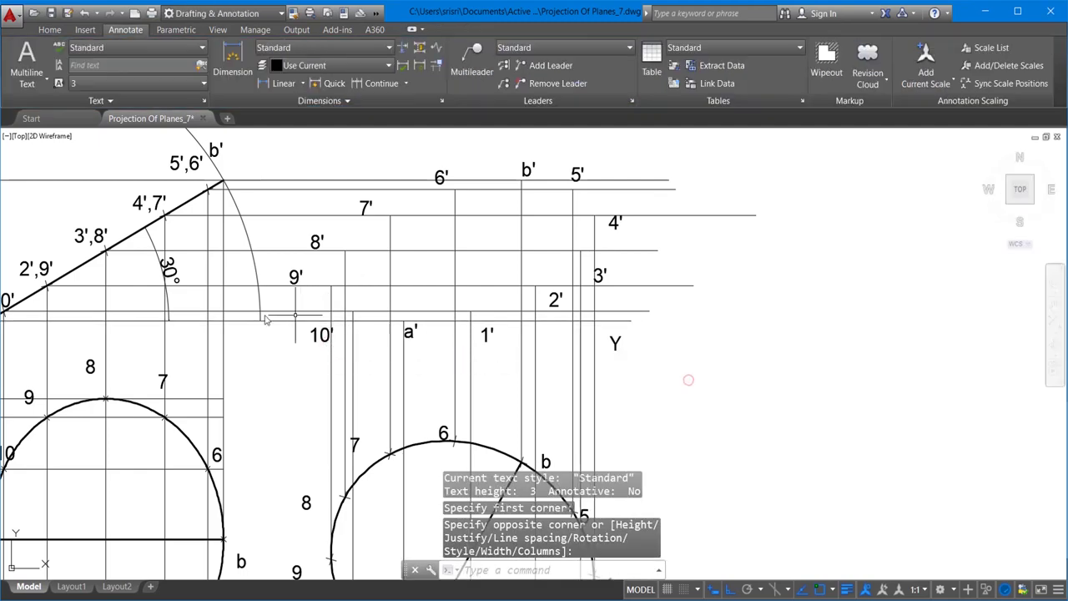
Move the 10' label up to just above the XY line, beside point 10's vertical projector, with Ortho off
left_click(317, 335)
left_click(50, 29)
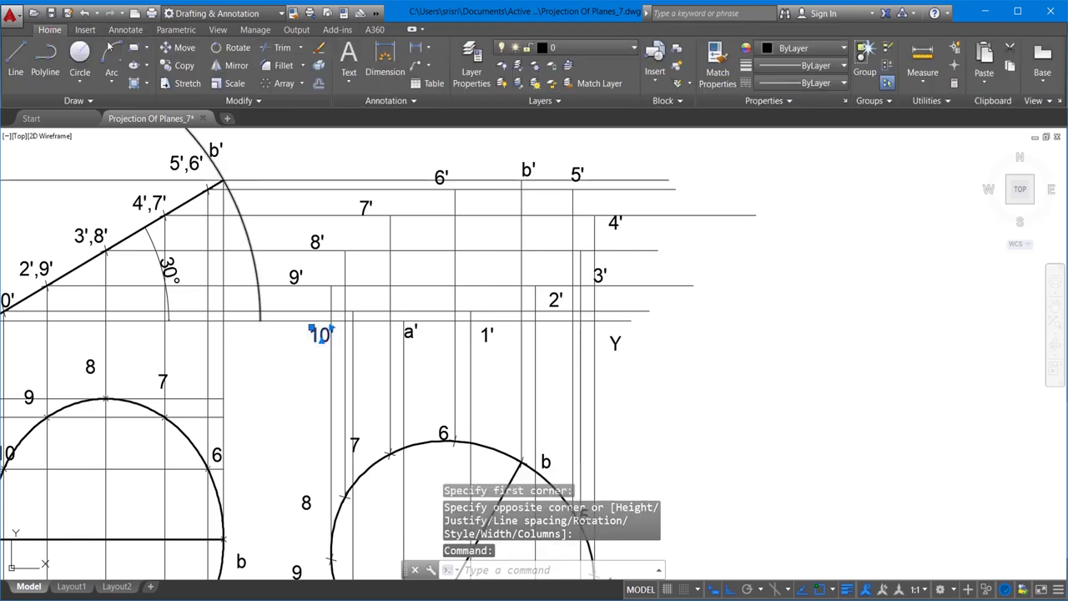
left_click(185, 47)
left_click(690, 406)
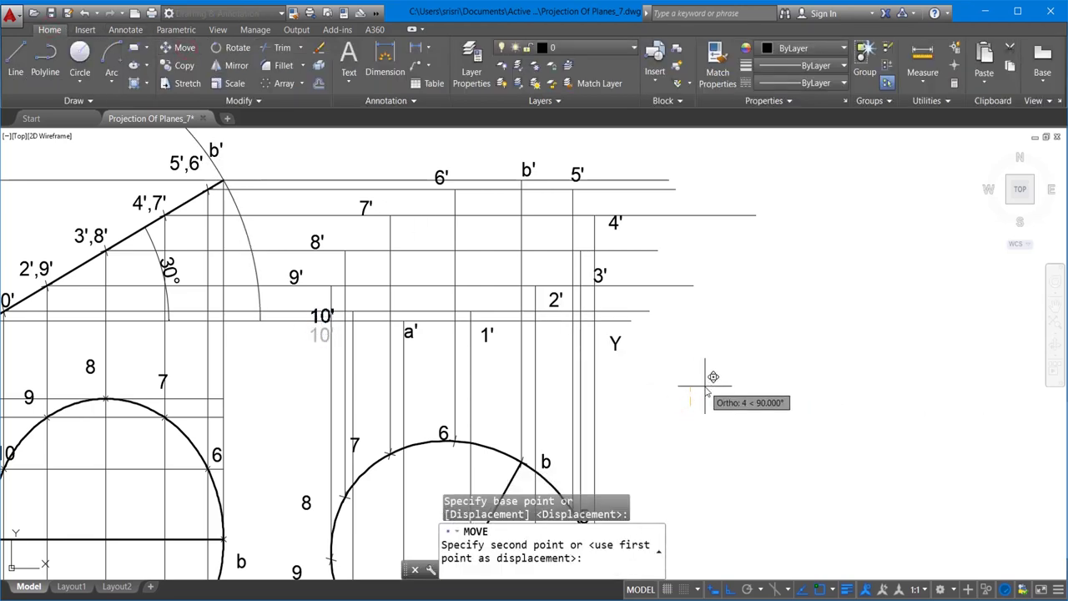
key("F8")
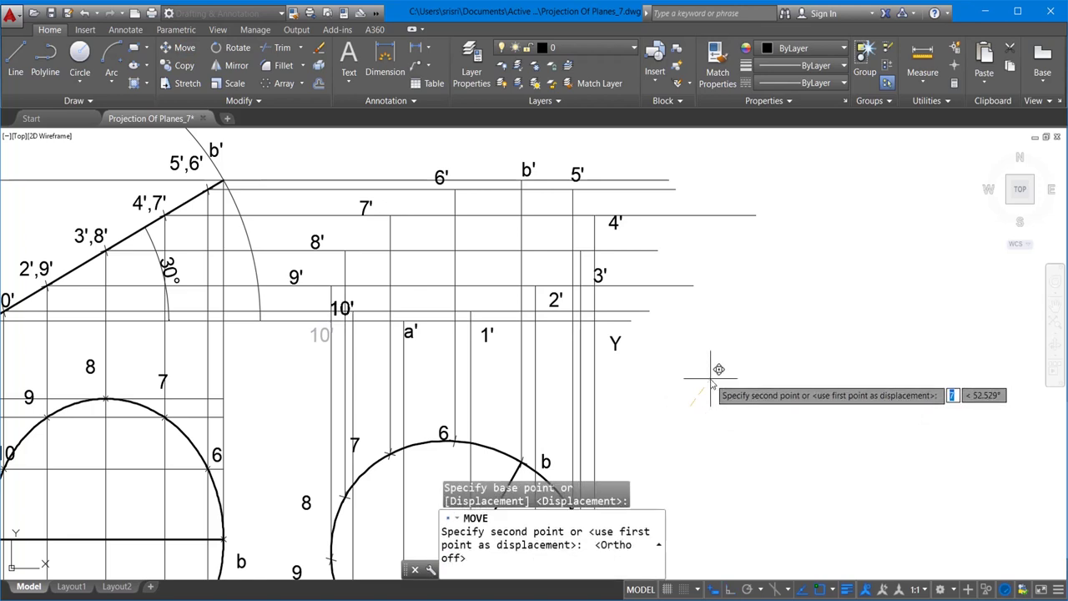
left_click(697, 385)
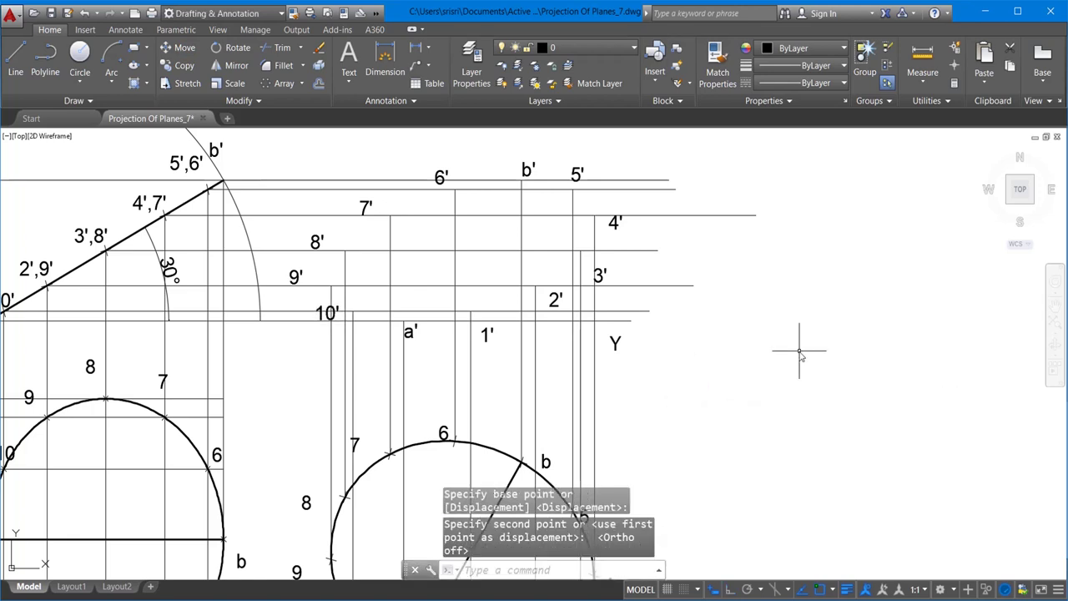
Trim the overhanging far ends of the horizontal projectors beyond the vertical projectors in the final front view
type("t")
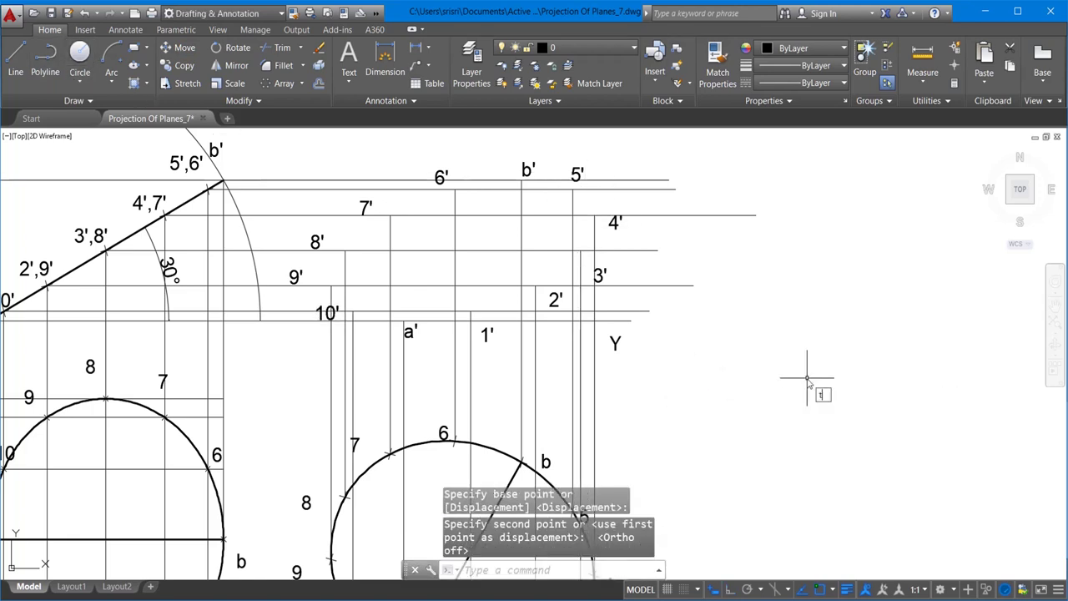
type("r")
key("Return")
key("Return")
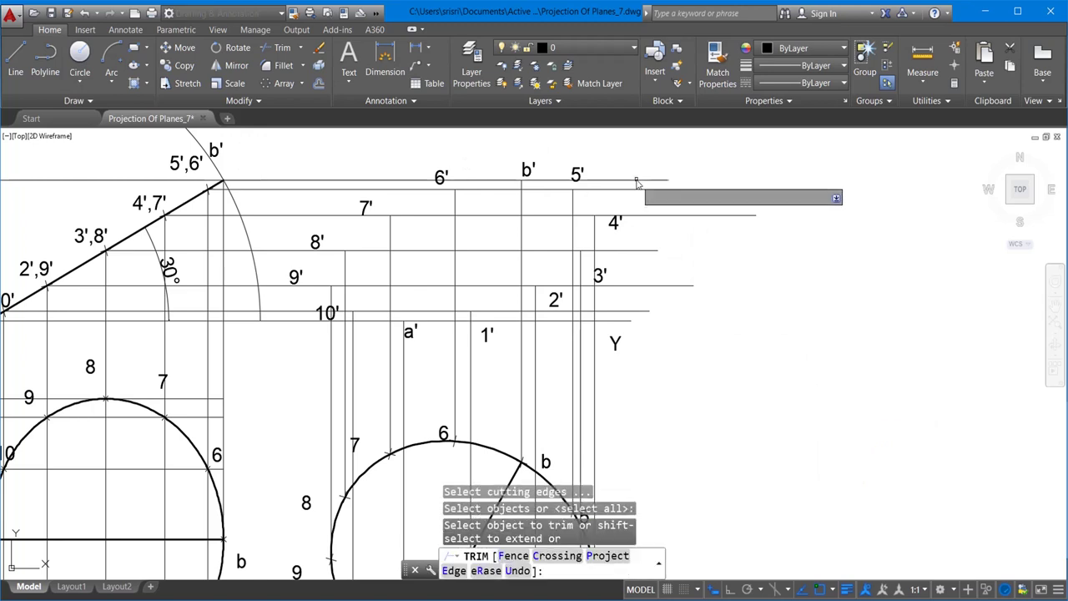
left_click(636, 180)
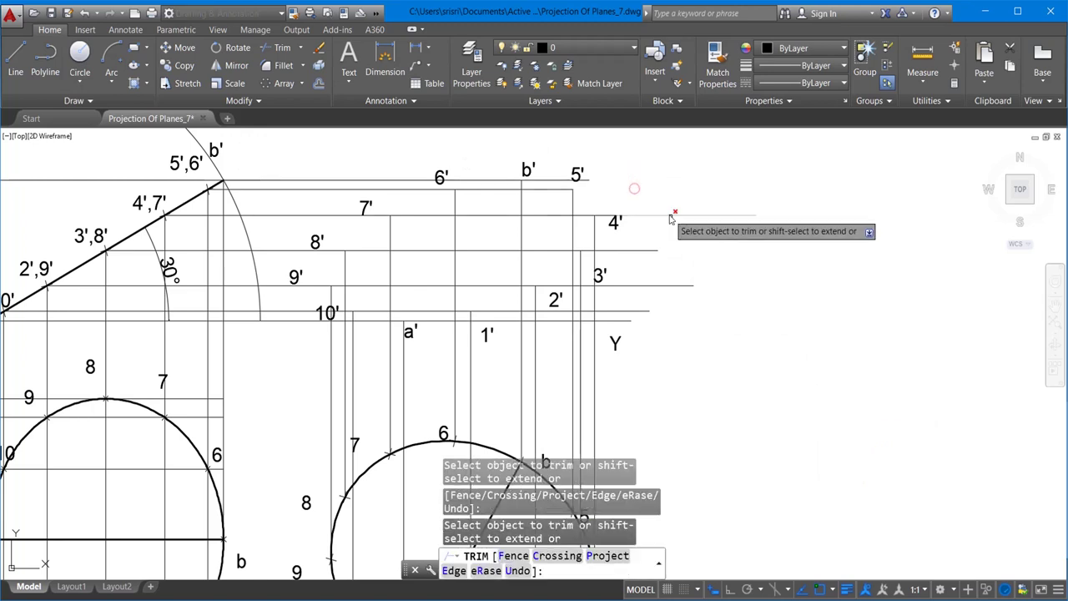
left_click(670, 215)
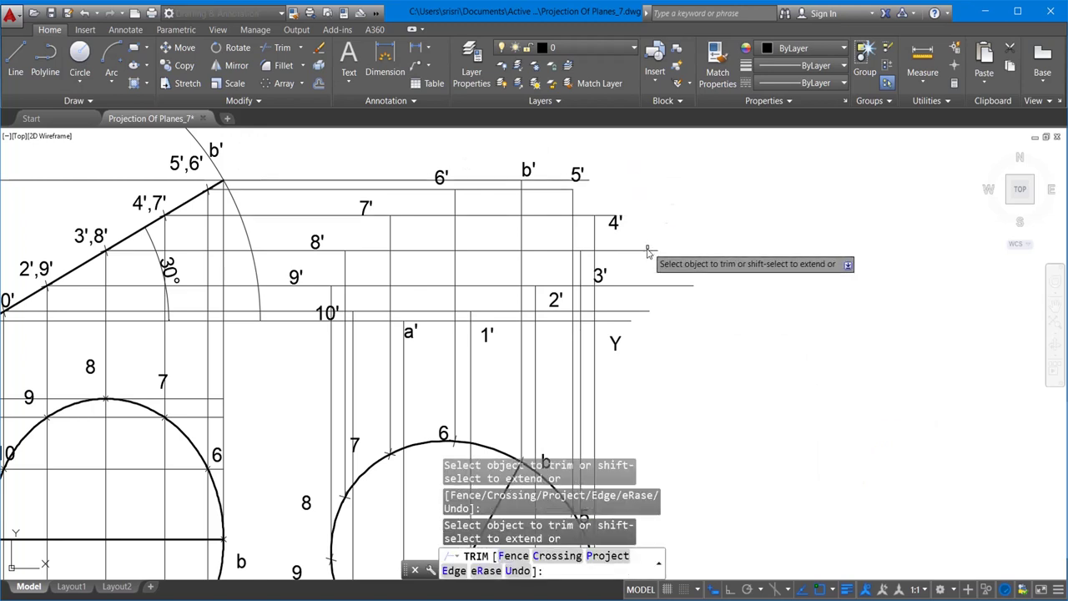
left_click(648, 250)
left_click(645, 285)
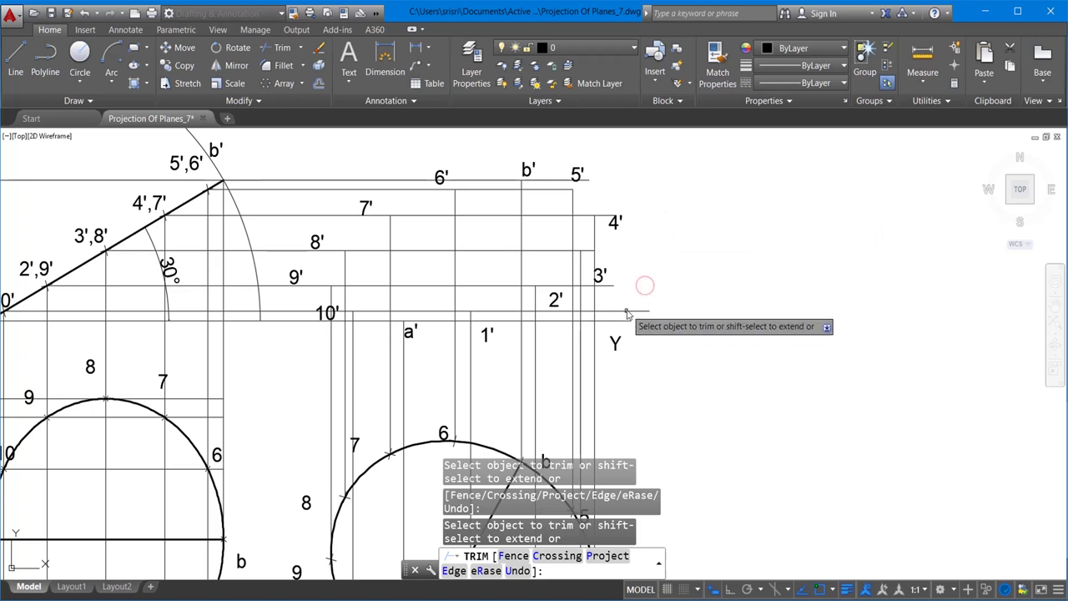
left_click(627, 312)
key("Escape")
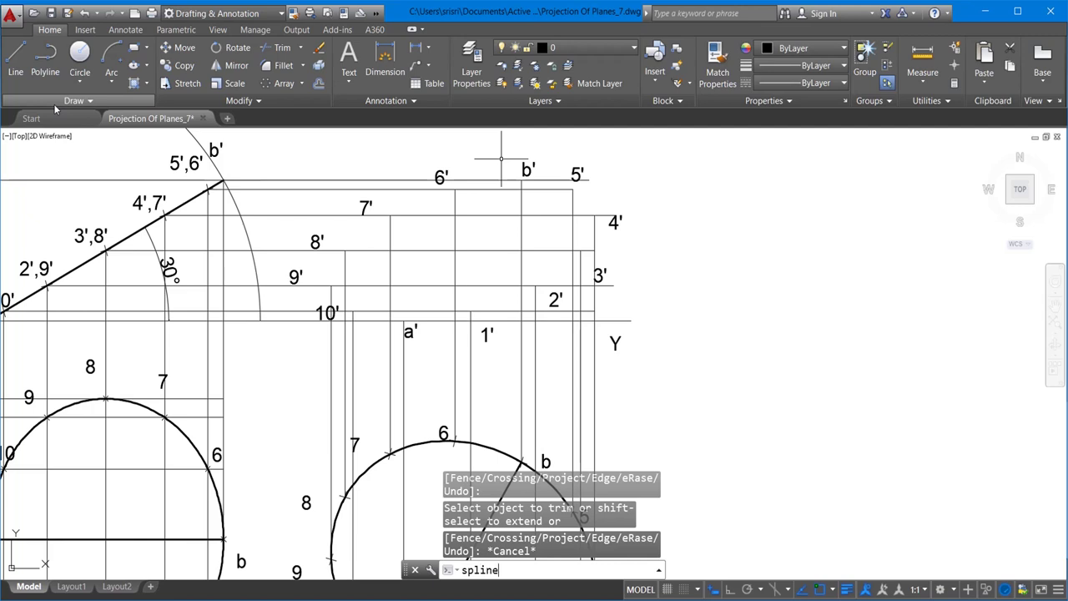
Draw a closed fit-point spline through a', 1', 2', 3', 4', 5', b', 6', 7', 8', 9', 10' and back to a'
key("Return")
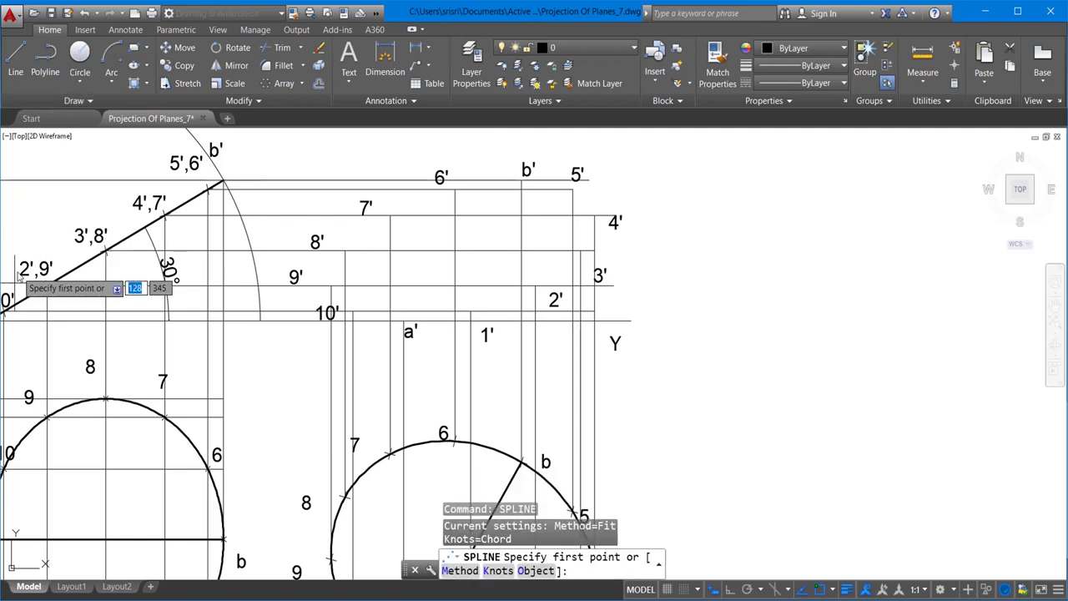
left_click(404, 319)
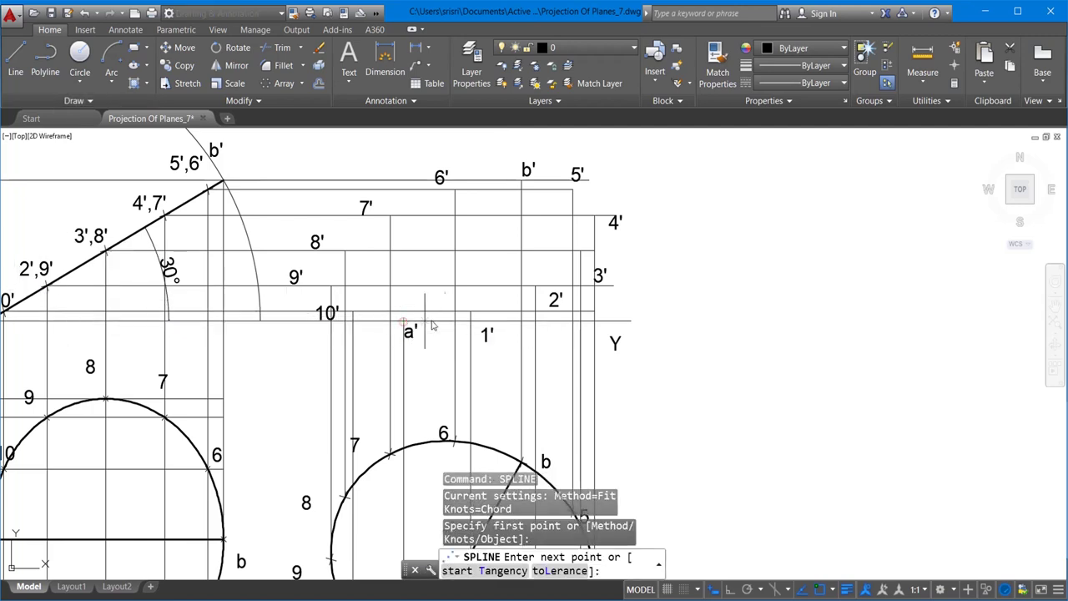
left_click(538, 284)
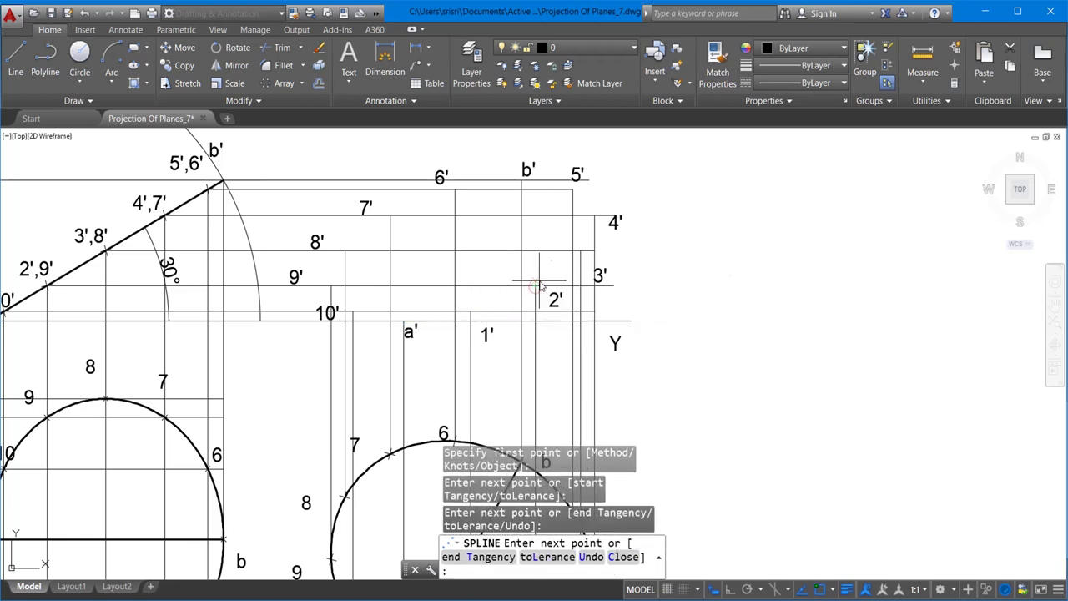
left_click(583, 251)
left_click(594, 217)
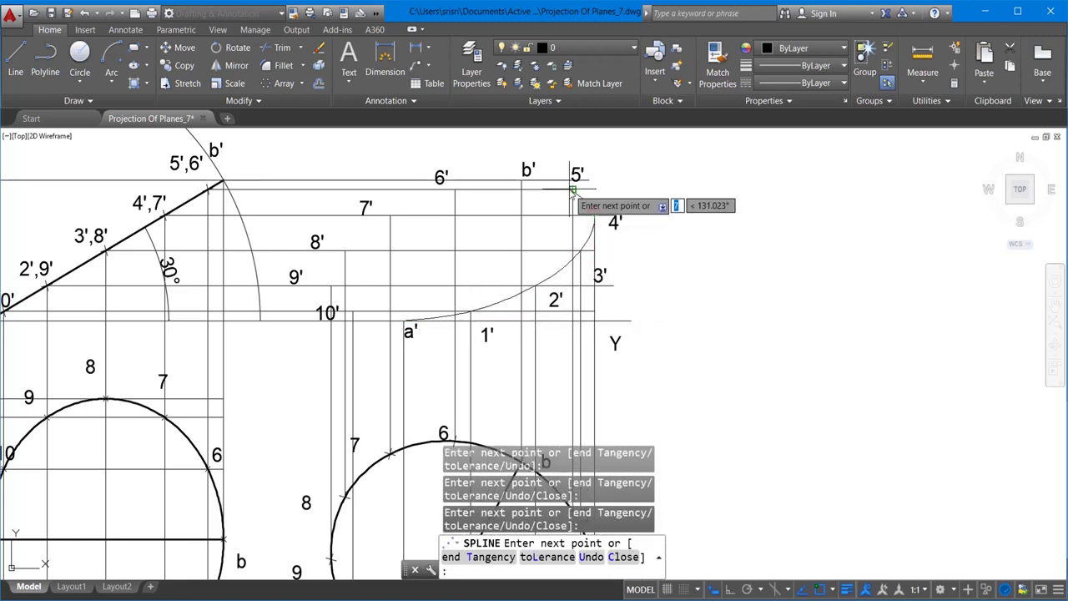
left_click(573, 189)
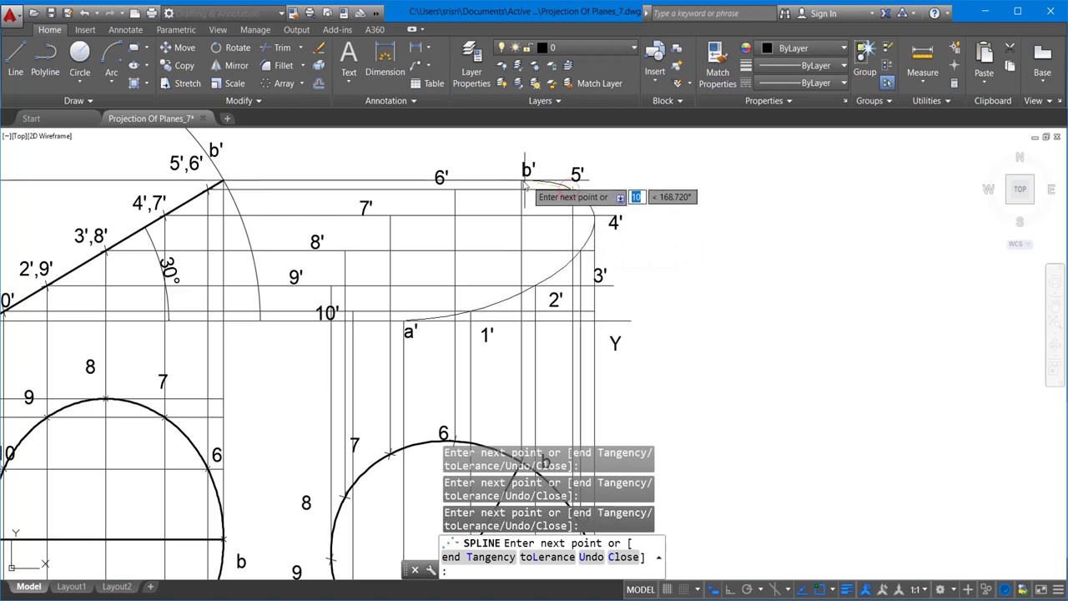
left_click(454, 190)
left_click(390, 215)
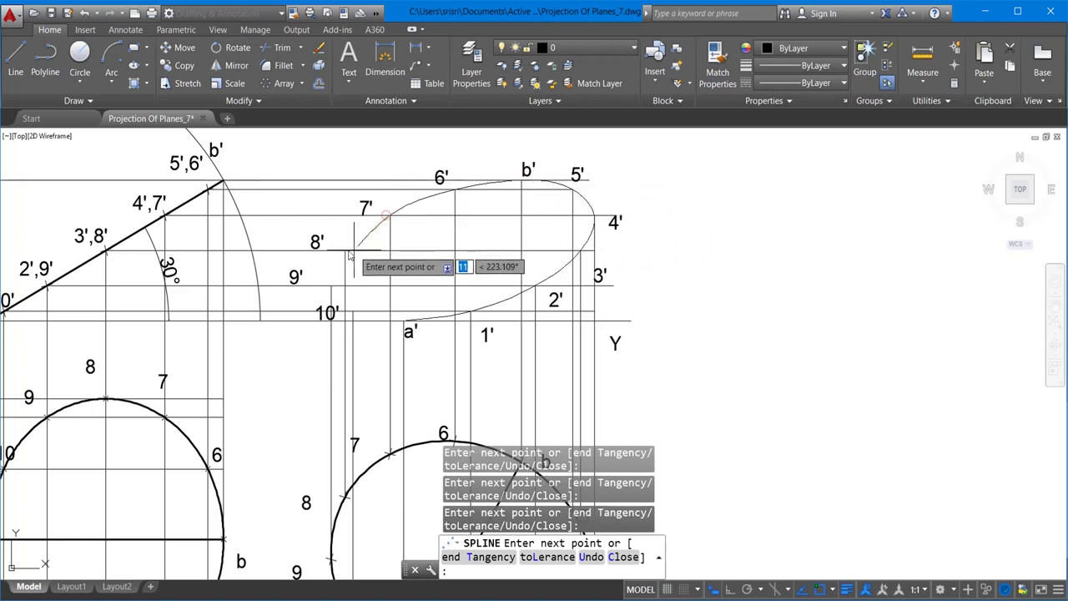
left_click(344, 250)
left_click(332, 286)
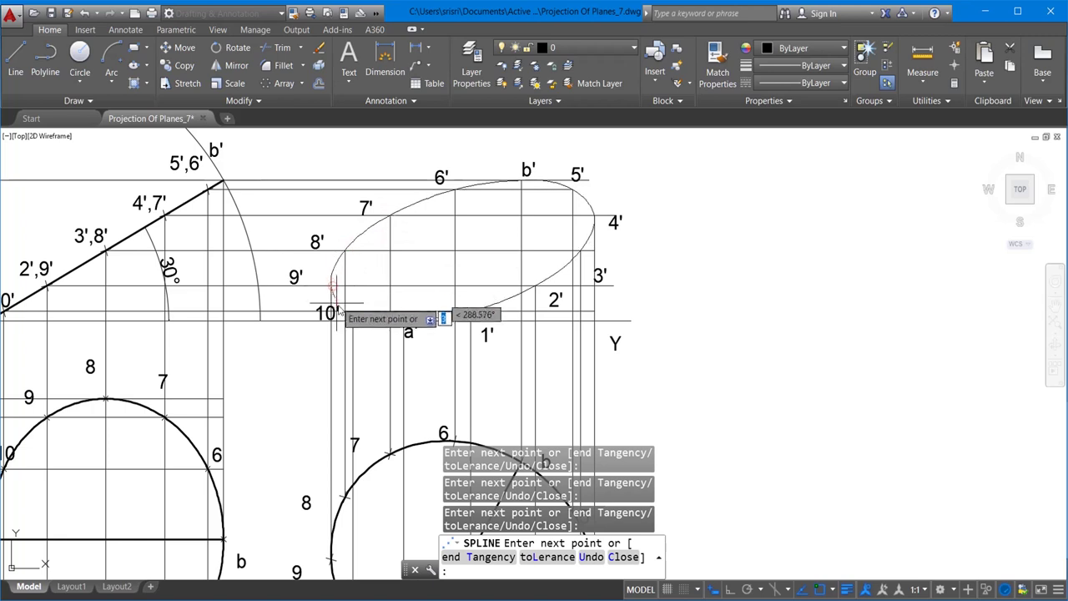
left_click(352, 312)
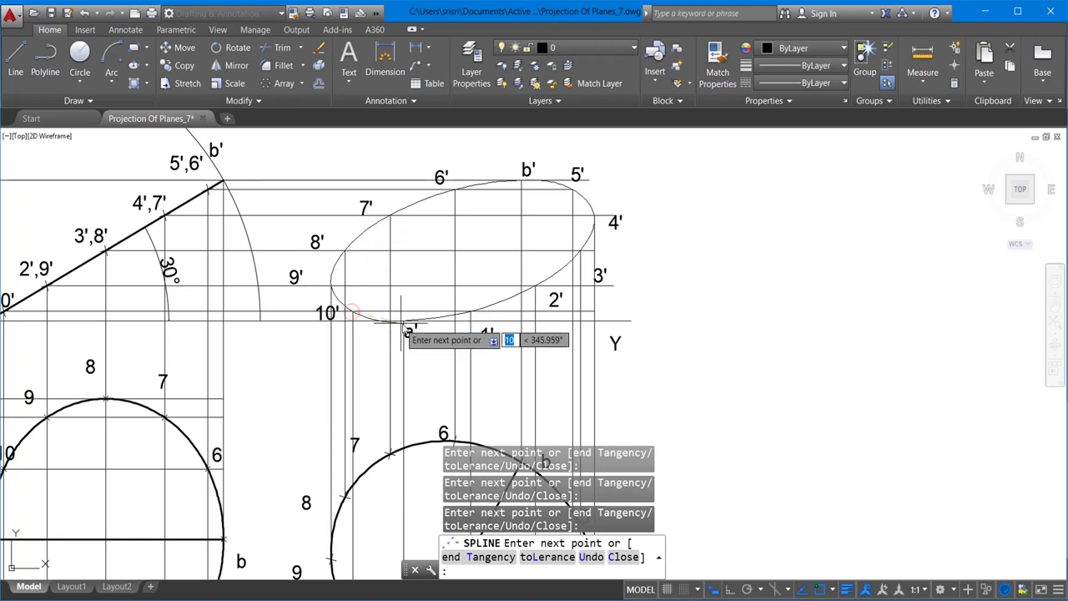
left_click(404, 322)
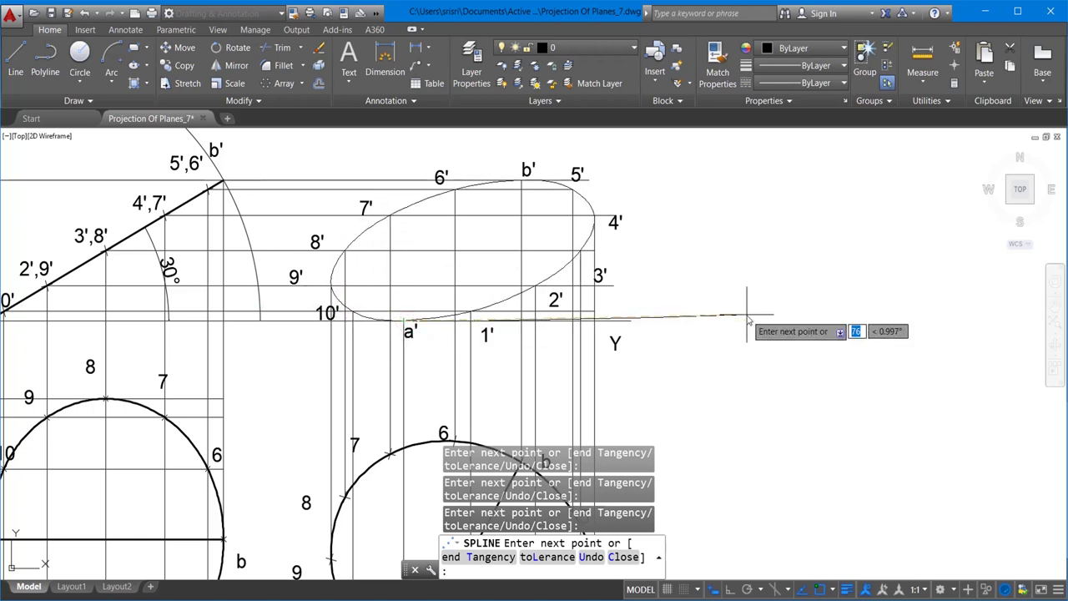
key("Return")
key("Return")
key("Return")
key("Escape")
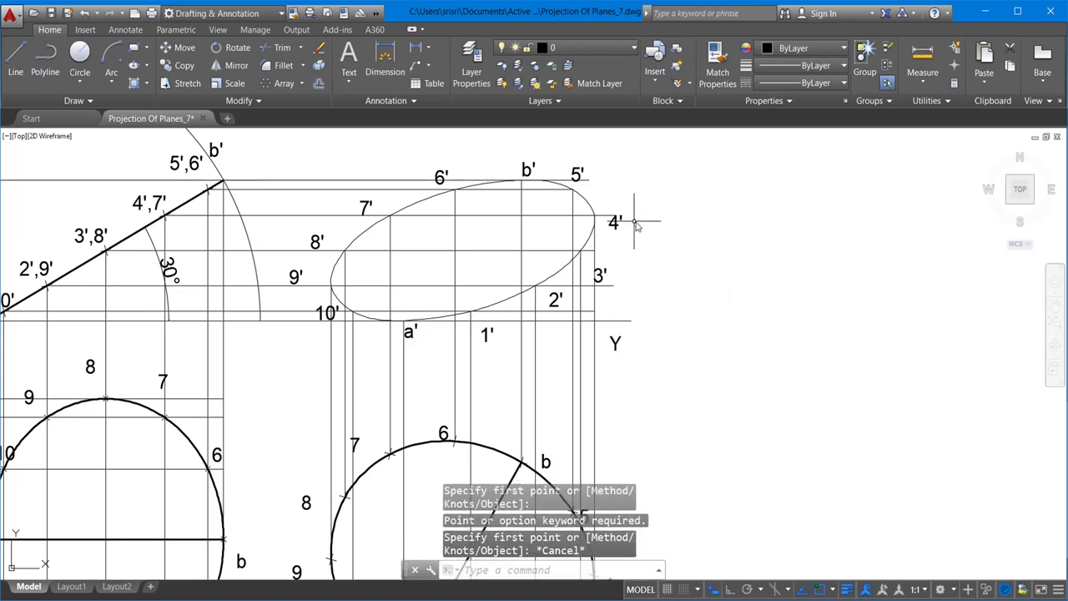
Trim the horizontal projectors extending past the curve near 5', 4', 3' and 2', using the new spline as cutting edge
type("tr")
key("Return")
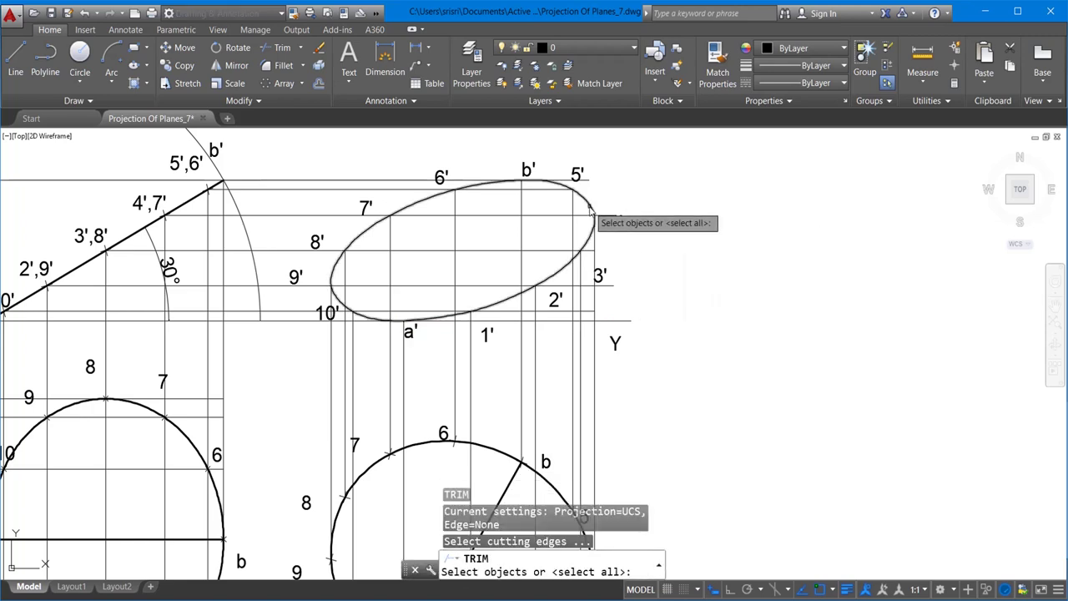
left_click(589, 204)
key("Return")
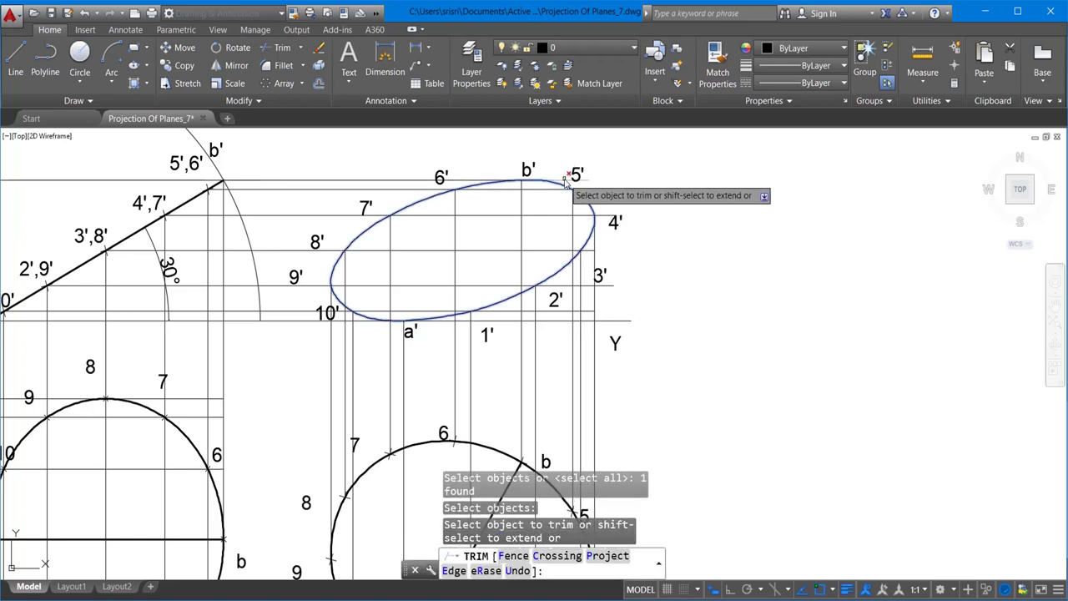
left_click(565, 180)
left_click(604, 217)
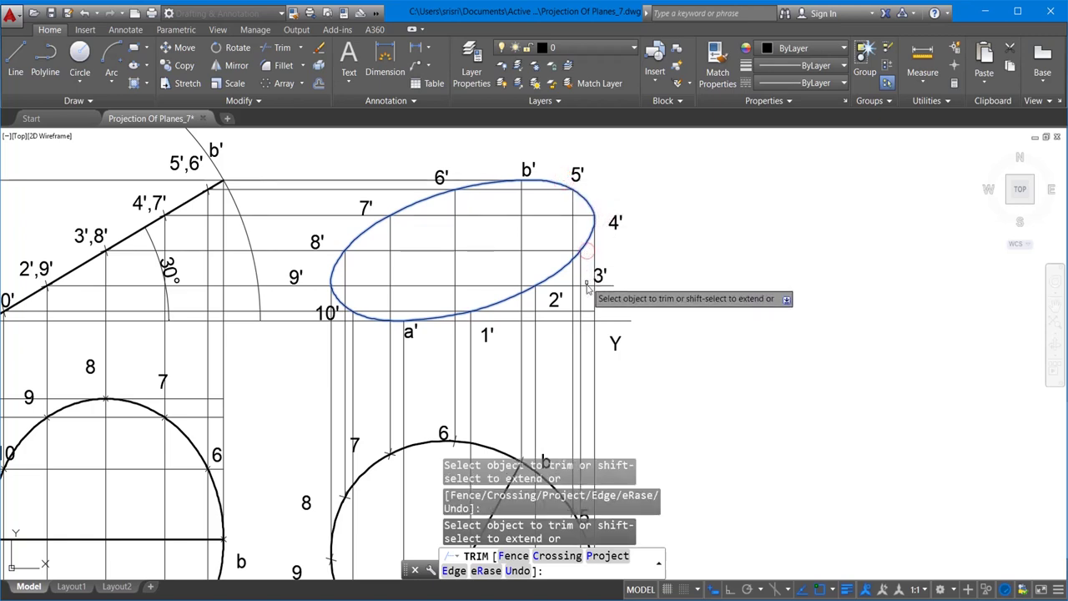
left_click(590, 281)
left_click(583, 292)
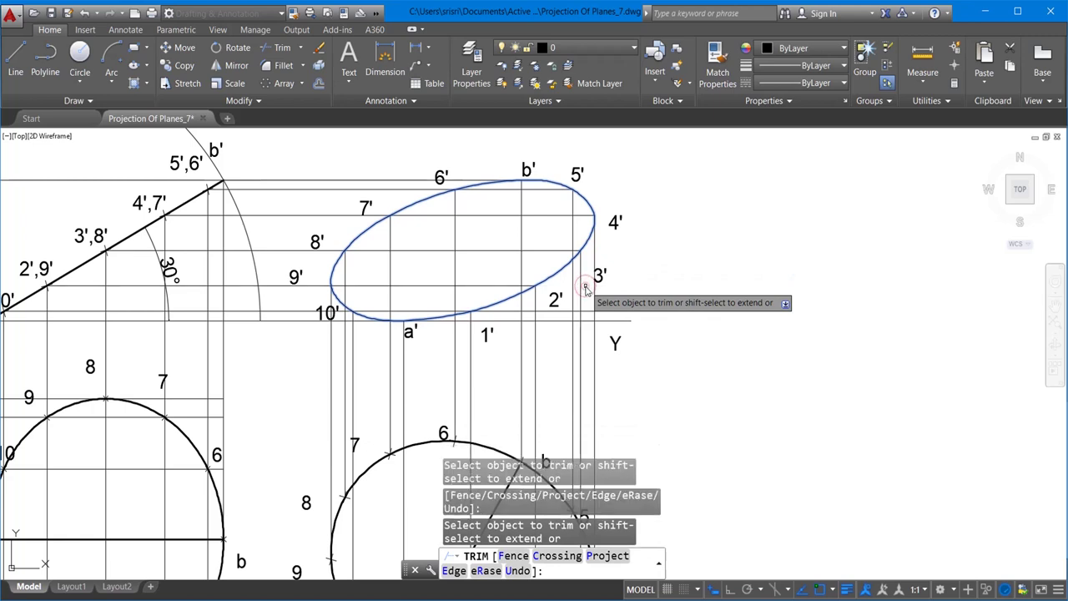
key("Escape")
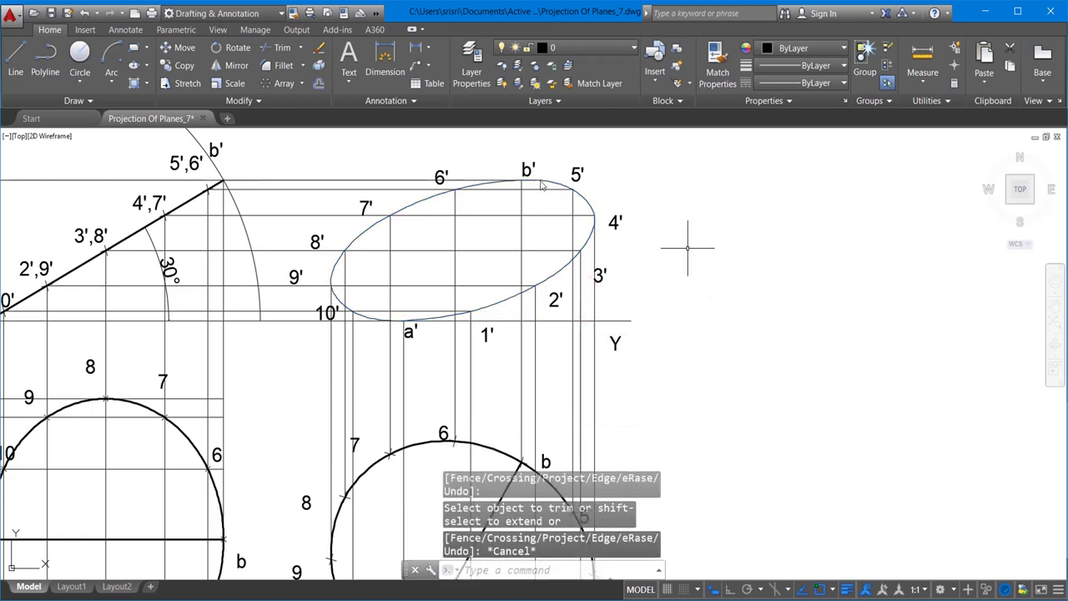
Give the final front view's spline a heavier lineweight to match the other object outlines
left_click(546, 182)
left_click(802, 66)
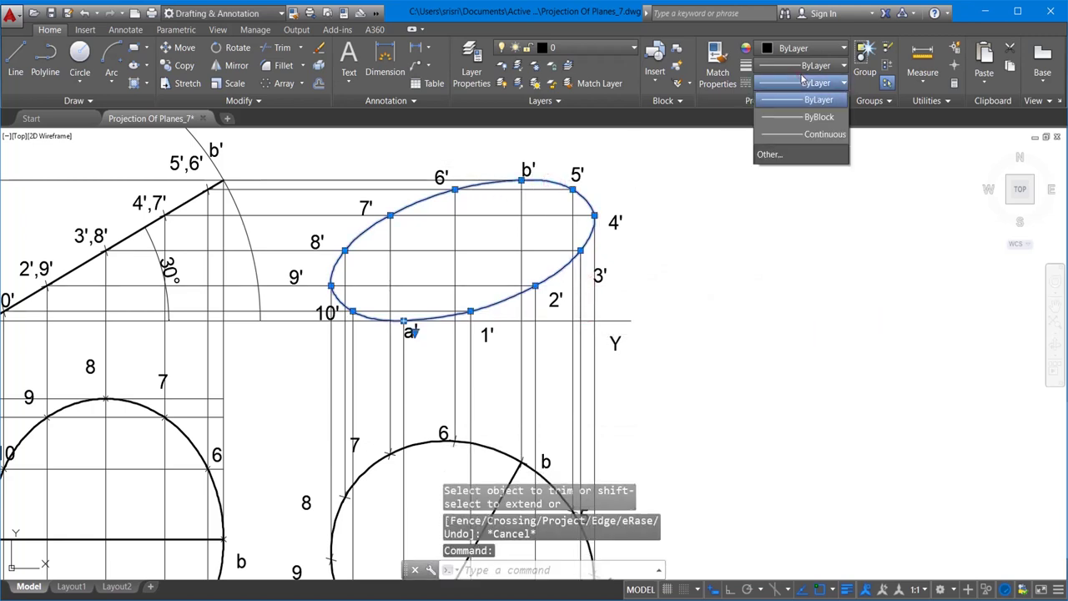
left_click(802, 75)
left_click(801, 67)
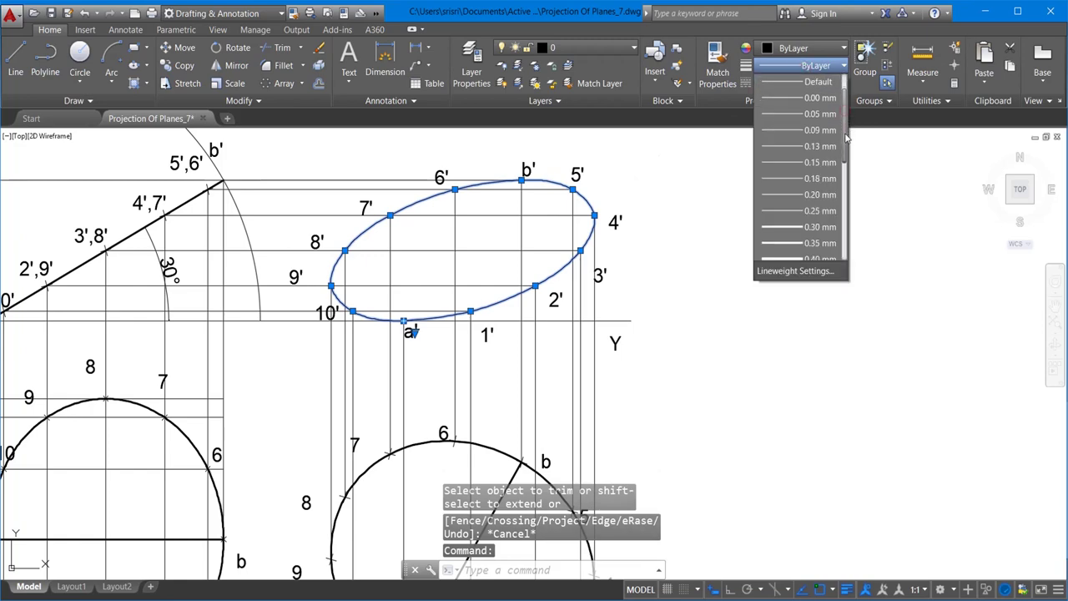
key("Escape")
key("Escape")
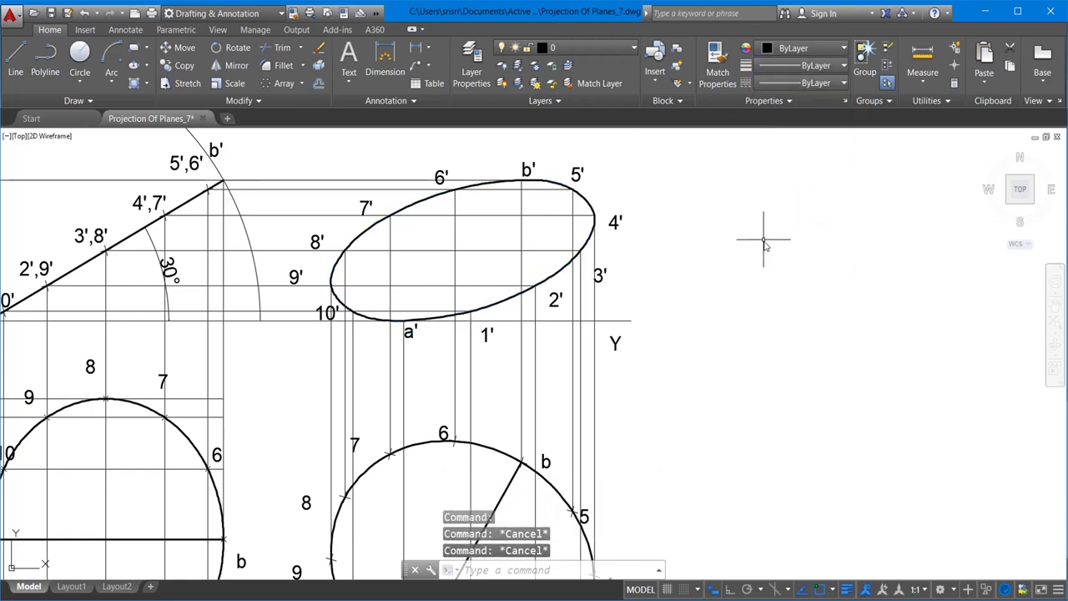
Draw a horizontal reference line from point a of the rotated top view to just past the outline near point 3, with Ortho on
scroll(763, 242, "down", 3)
scroll(703, 220, "up", 2)
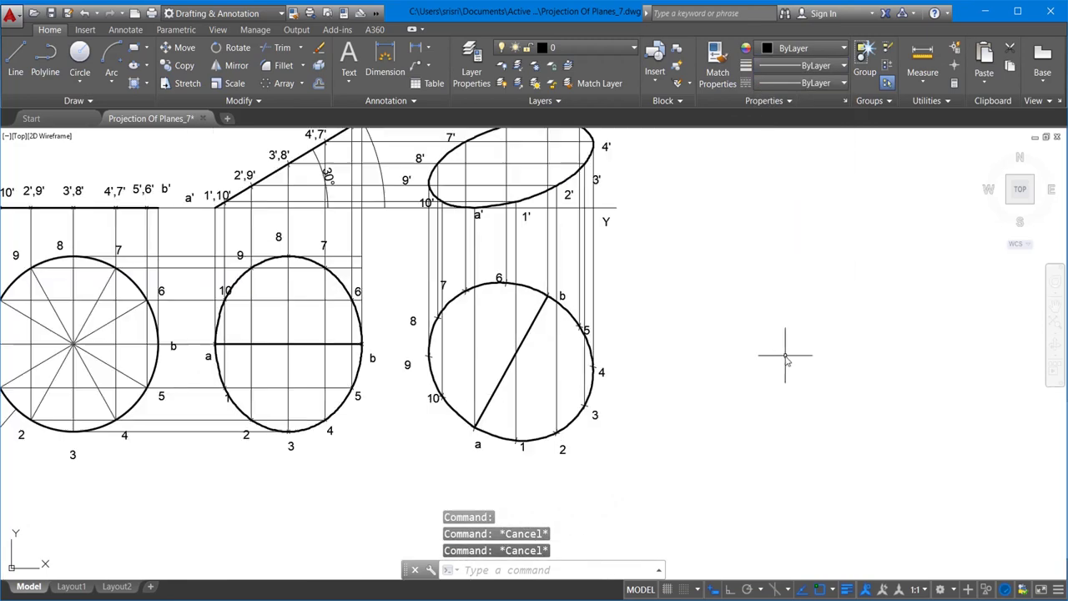
left_click(15, 67)
left_click(475, 428)
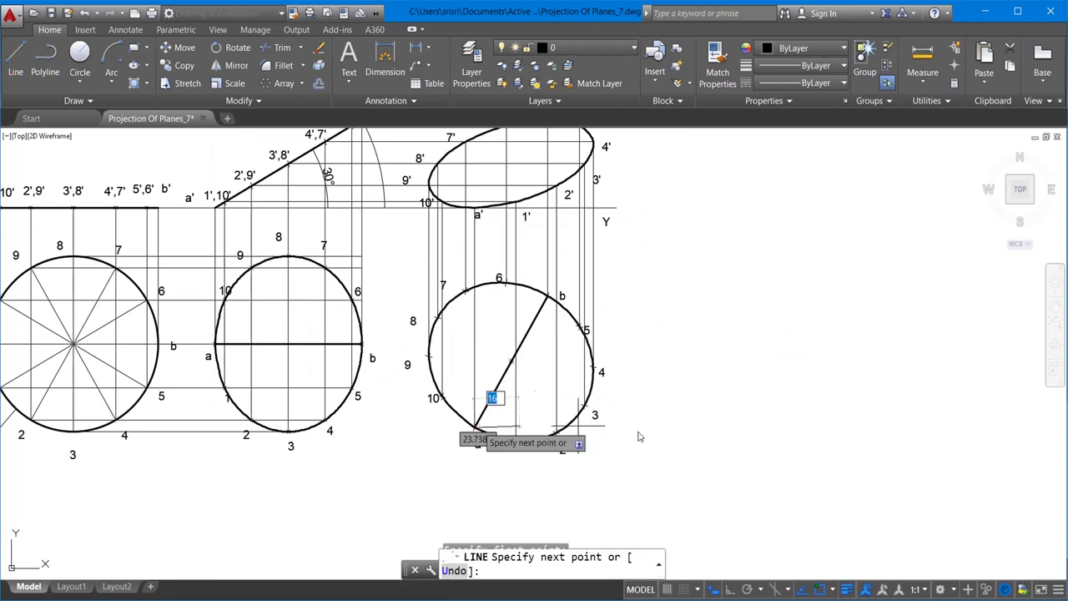
key("F8")
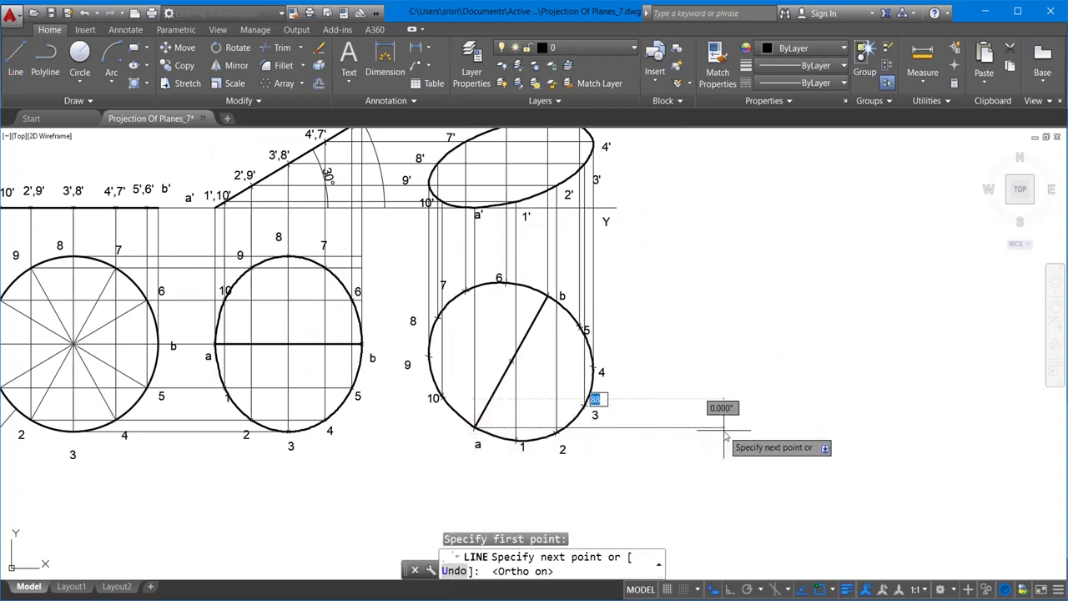
left_click(608, 429)
key("Escape")
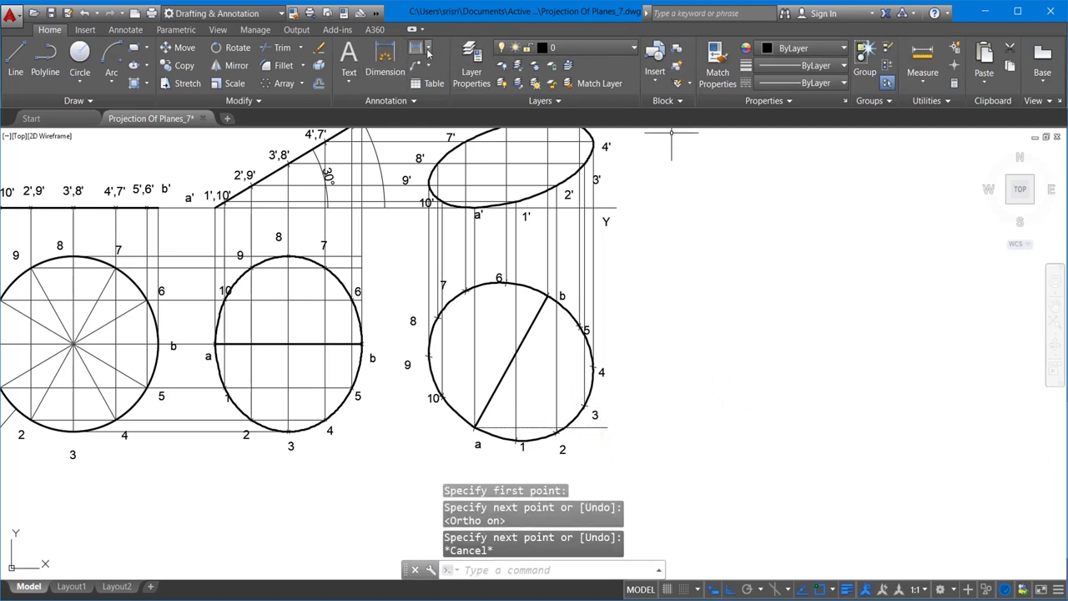
Add an angular dimension between diameter a-b and the horizontal reference line in the rotated top view
left_click(428, 53)
left_click(448, 126)
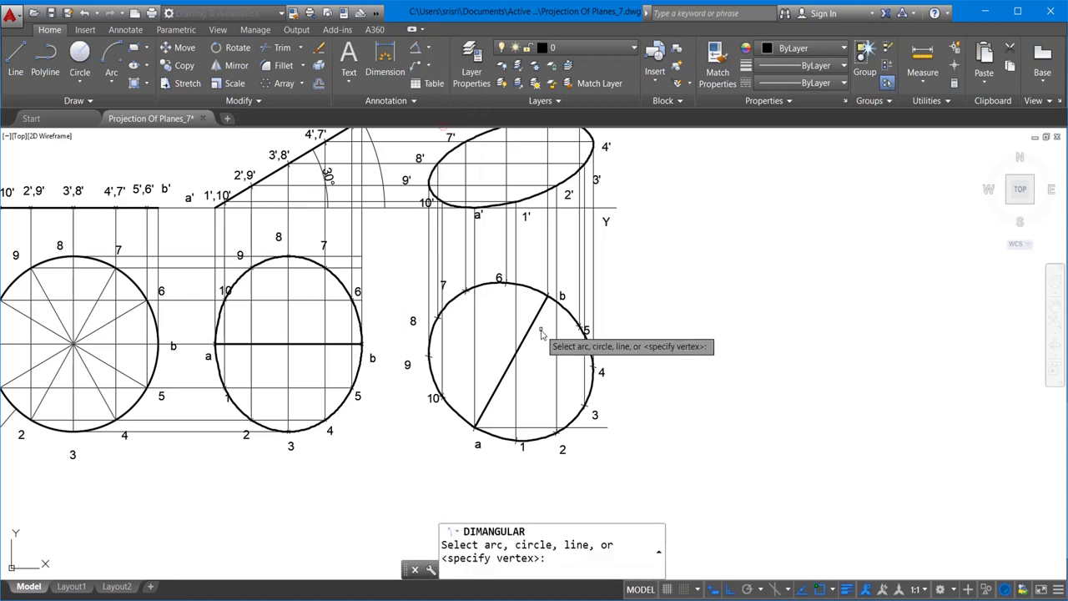
left_click(494, 390)
left_click(505, 429)
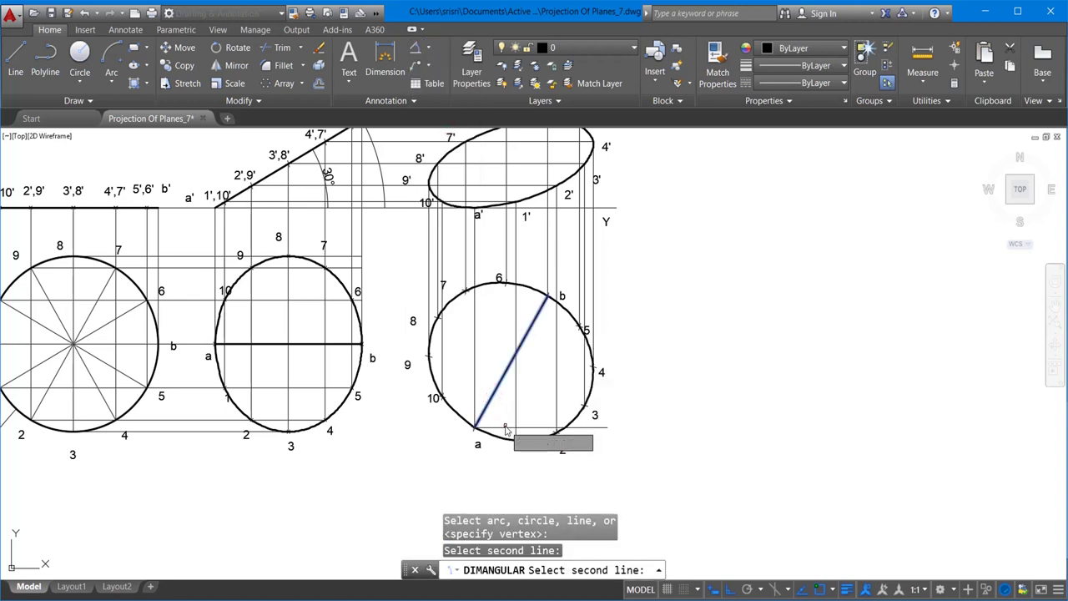
left_click(505, 429)
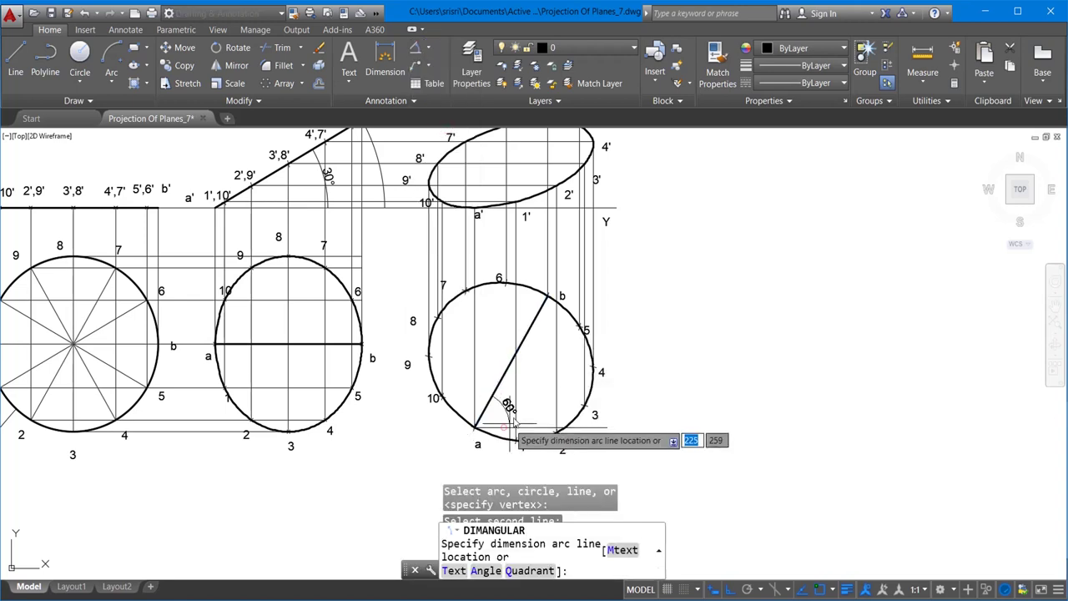
left_click(531, 404)
Add a vertical linear dimension between the XY line and the horizontal projector through b', placed left of the inclined front view
scroll(704, 339, "down", 2)
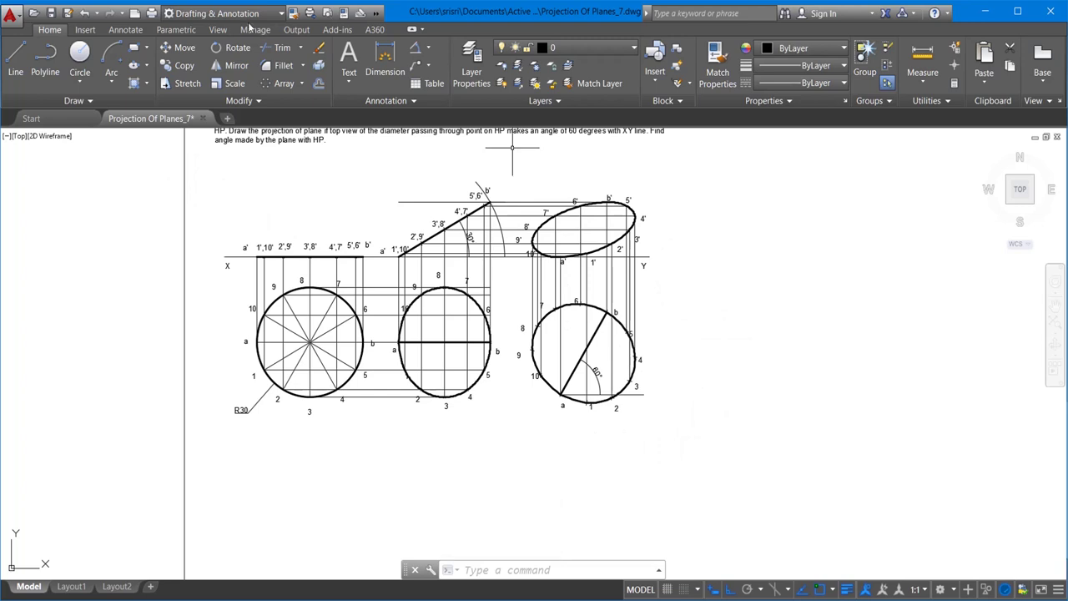
left_click(428, 48)
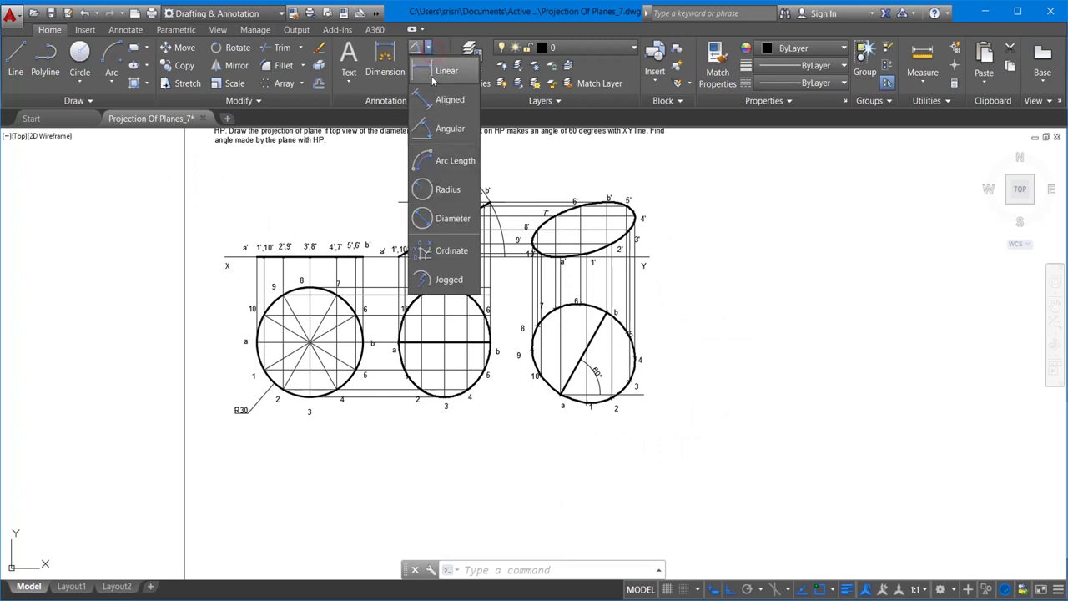
left_click(434, 74)
left_click(398, 201)
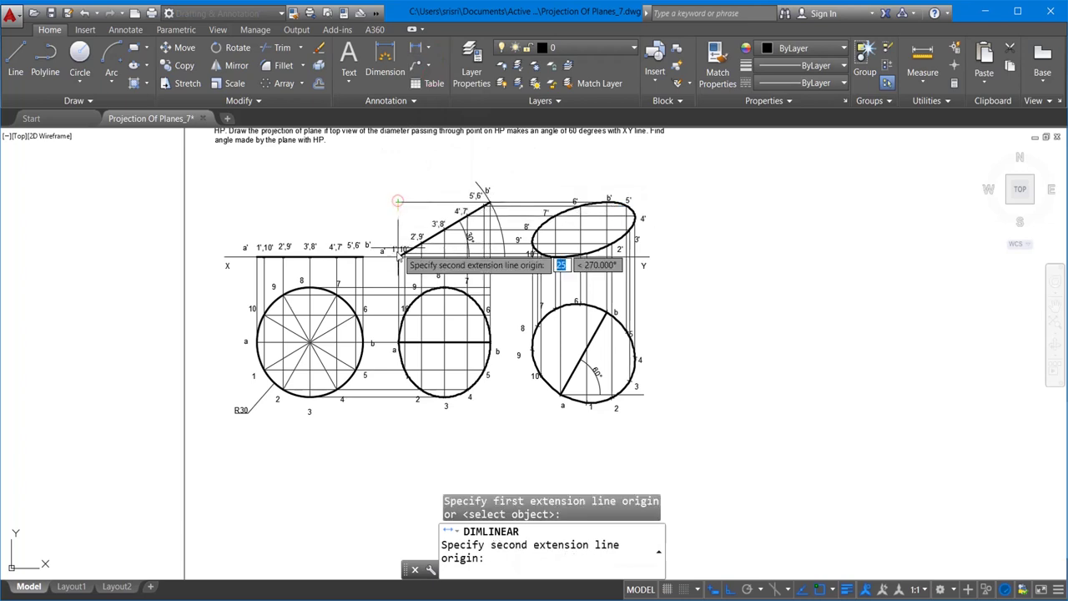
left_click(398, 254)
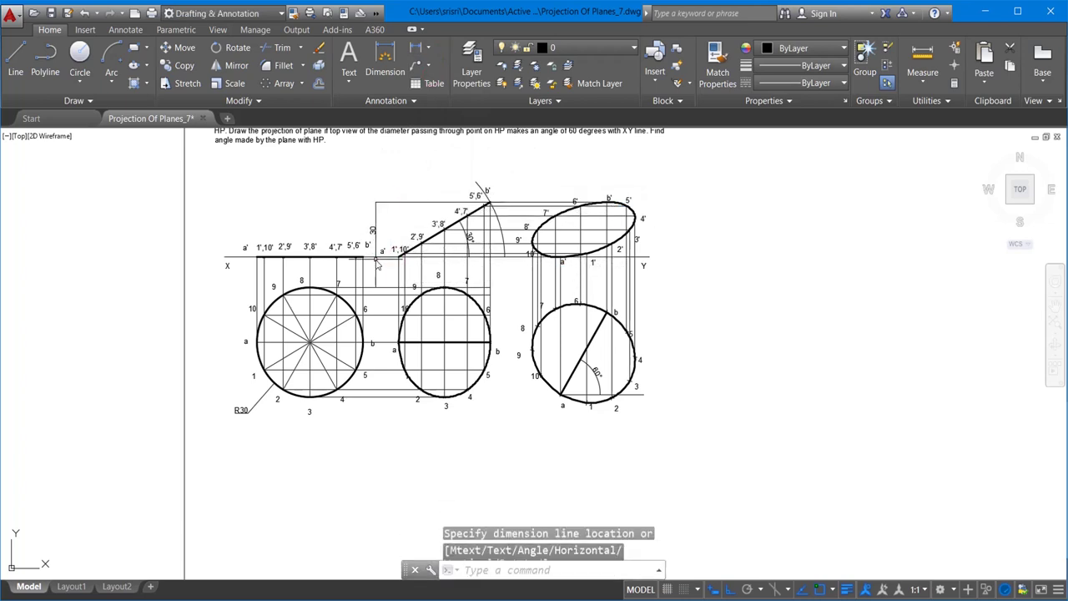
left_click(377, 264)
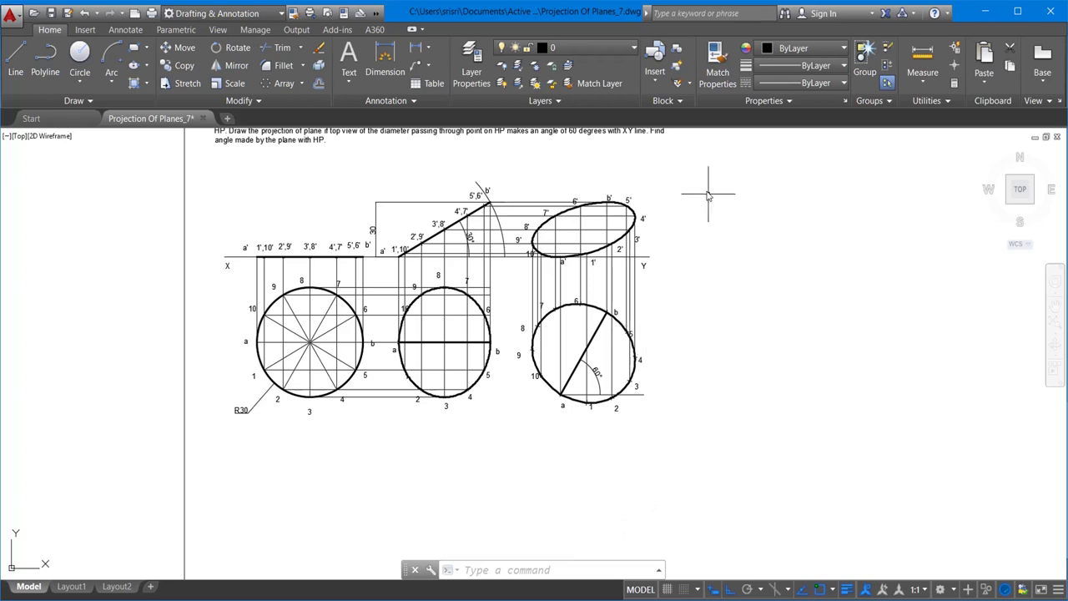
scroll(692, 179, "up", 2)
scroll(674, 218, "down", 2)
scroll(674, 219, "up", 2)
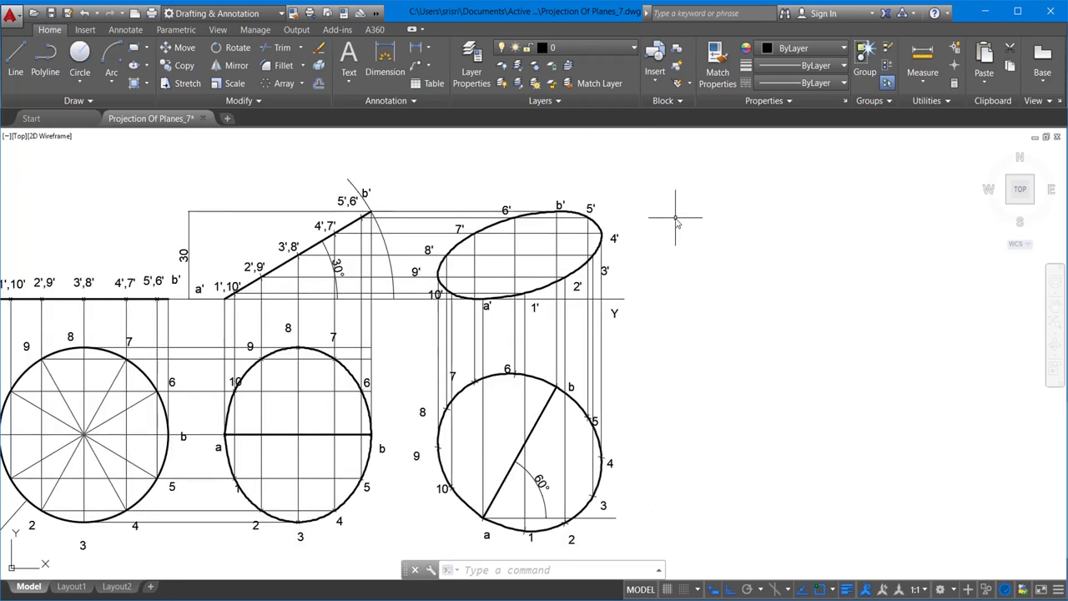
scroll(680, 224, "down", 2)
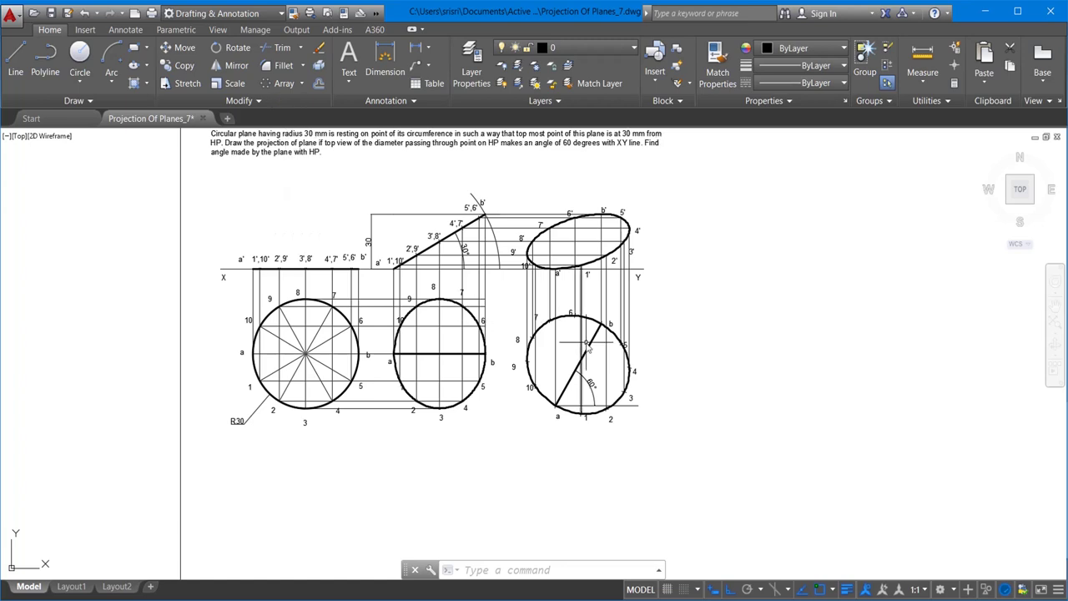
Copy diameter line a-b with its a and b labels from the rotated top view and paste them into the empty area below
left_click(588, 349)
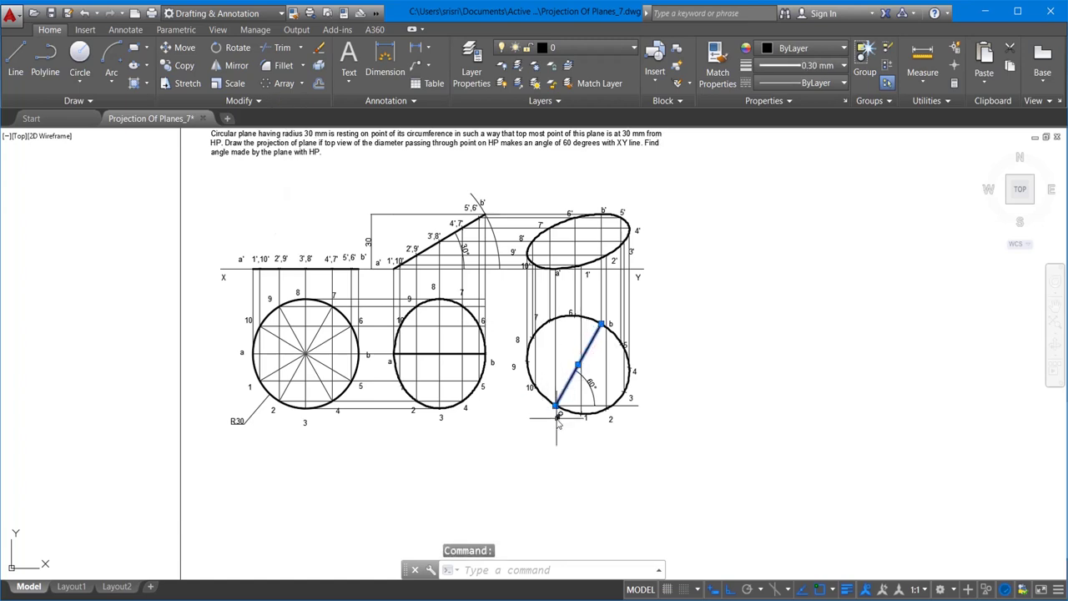
key("ctrl+c")
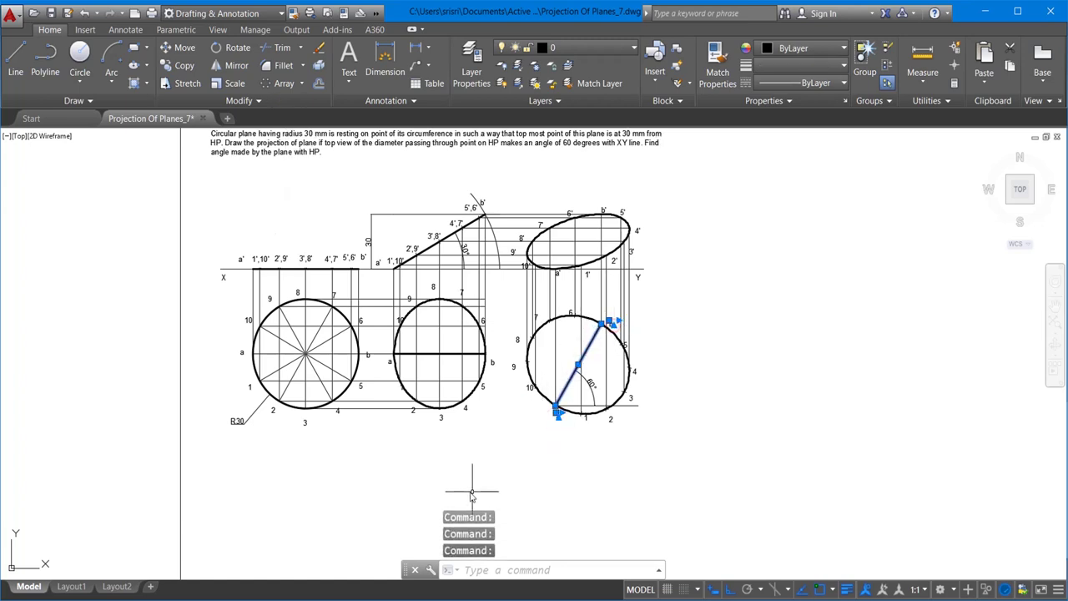
key("ctrl+v")
scroll(501, 350, "down", 1)
scroll(453, 467, "up", 1)
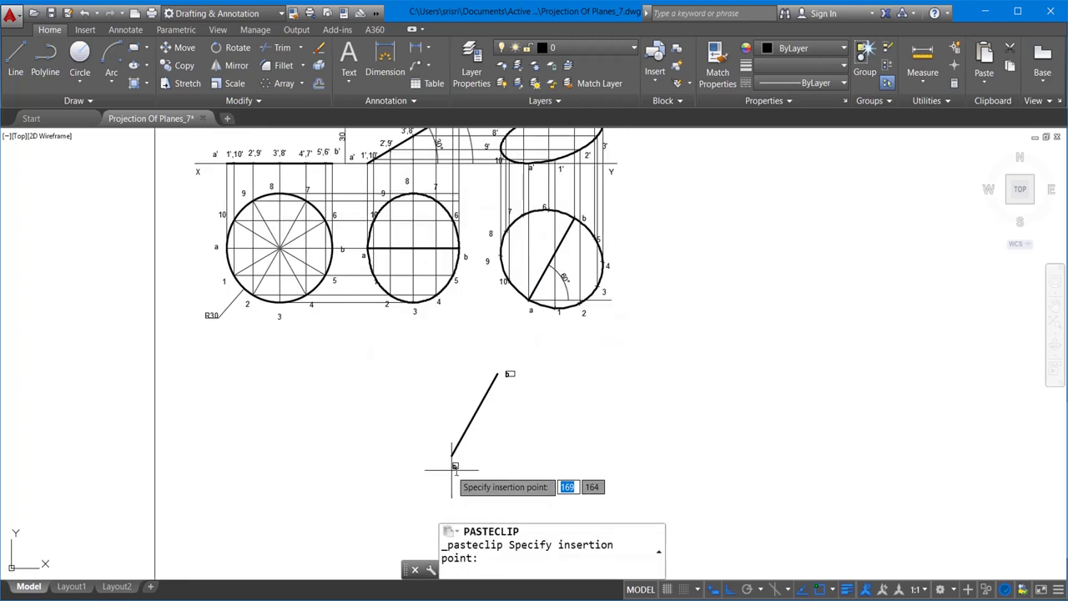
left_click(464, 452)
key("Escape")
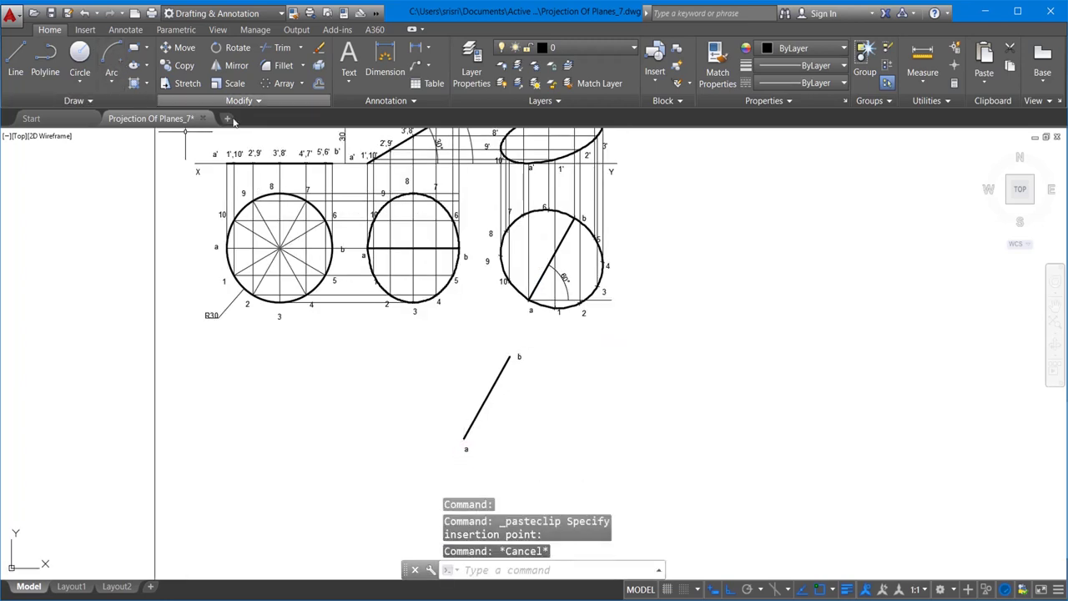
Draw a horizontal reference line extending right from end a of the pasted diameter line
left_click(318, 83)
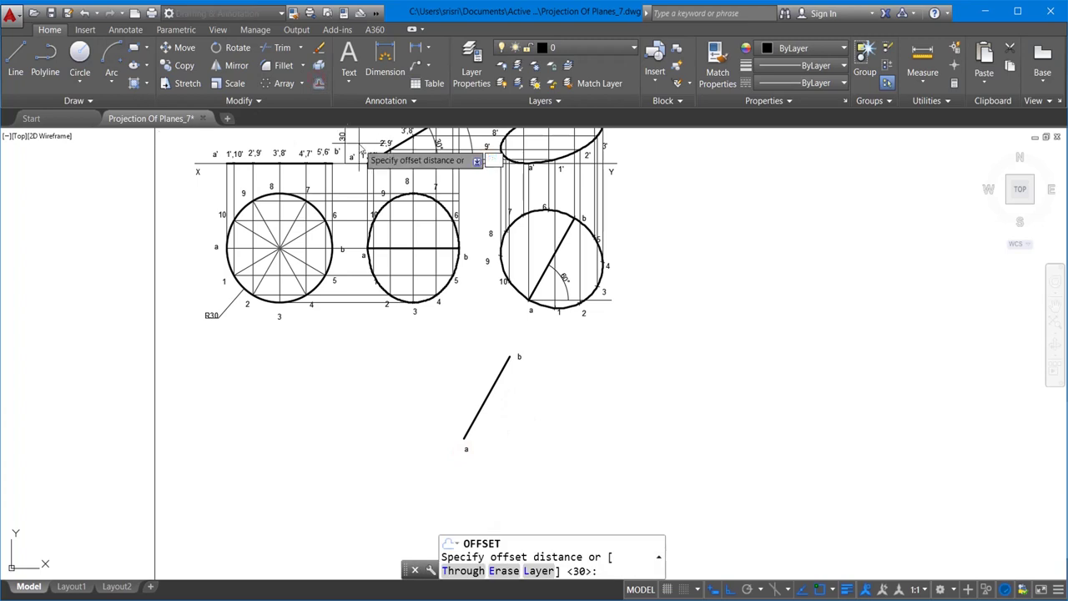
key("Escape")
type("l")
key("Return")
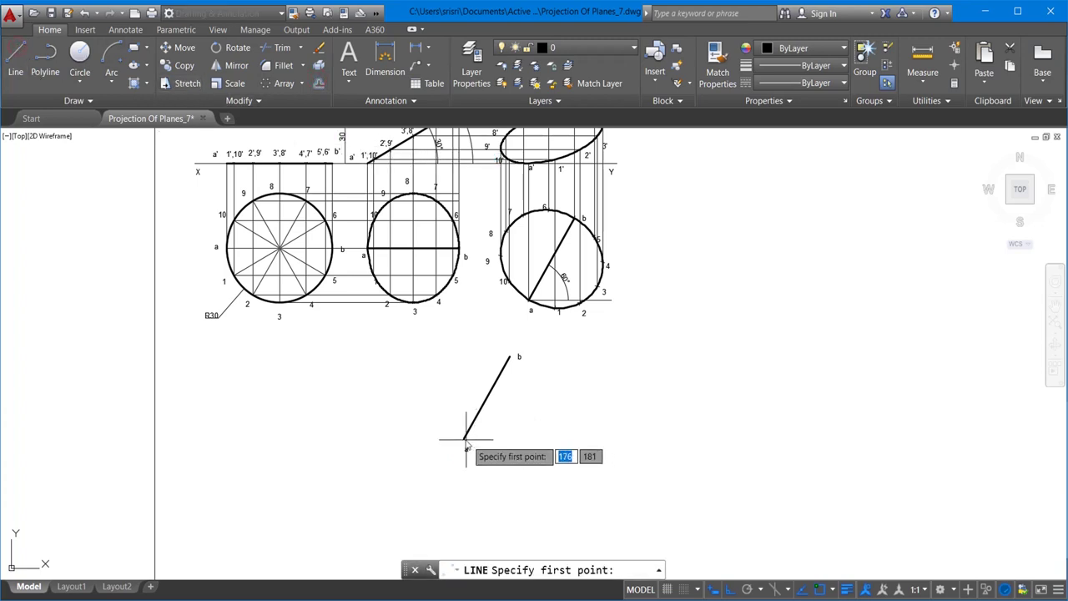
left_click(465, 438)
key("Return")
key("Escape")
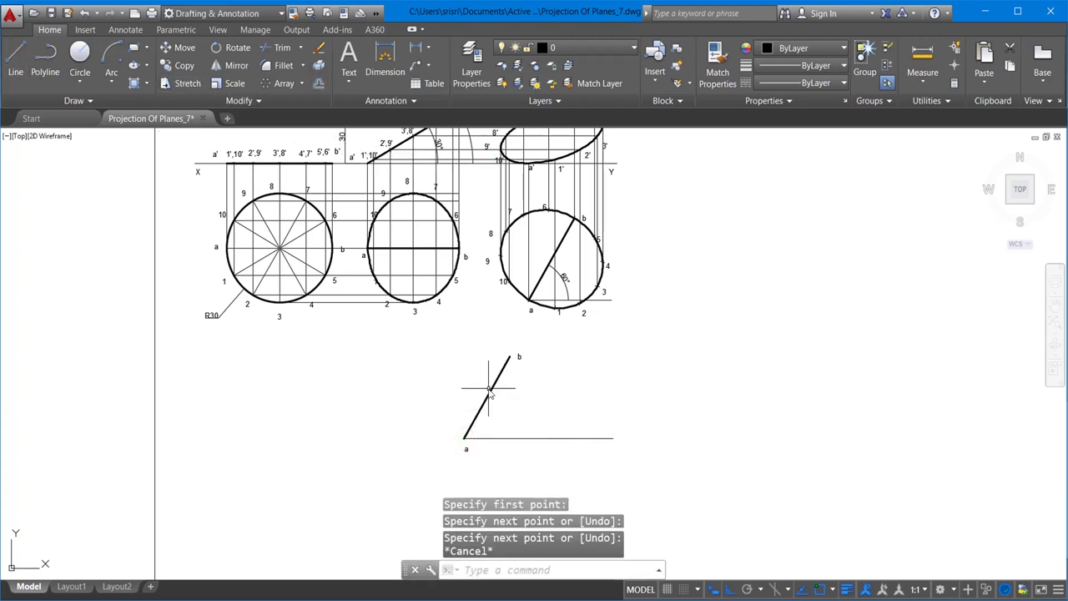
Mirror the pasted line a-b and its b label about the horizontal reference line, keeping the source objects
left_click(514, 358)
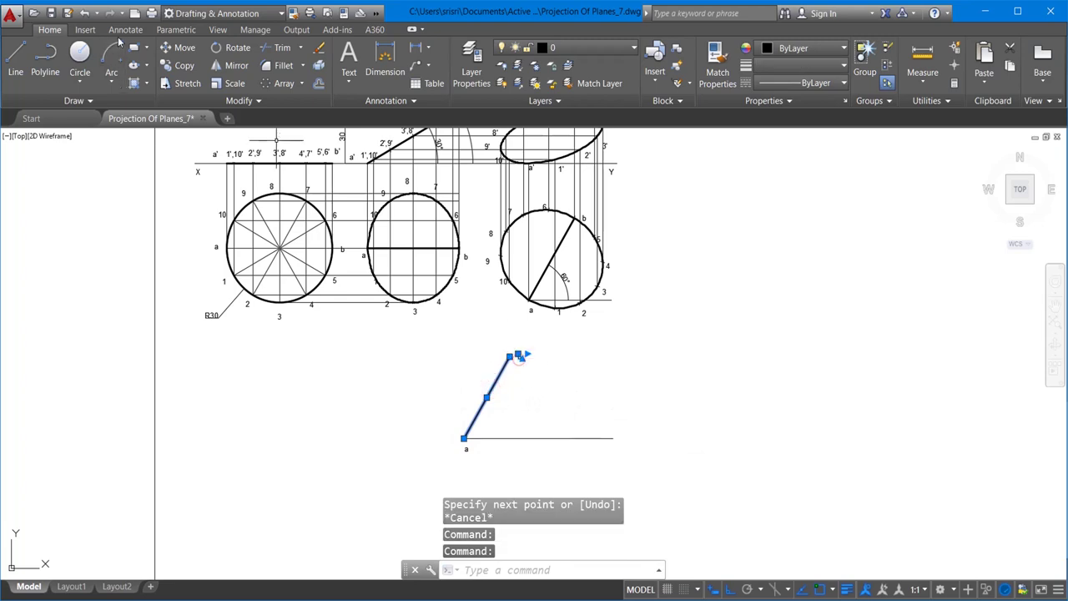
left_click(232, 70)
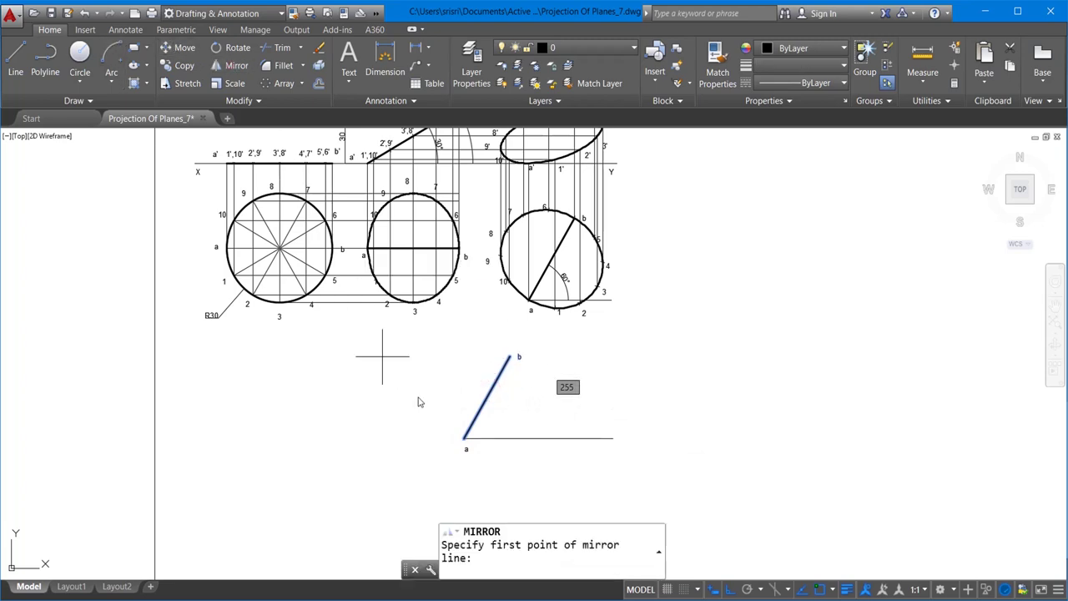
left_click(465, 438)
left_click(614, 437)
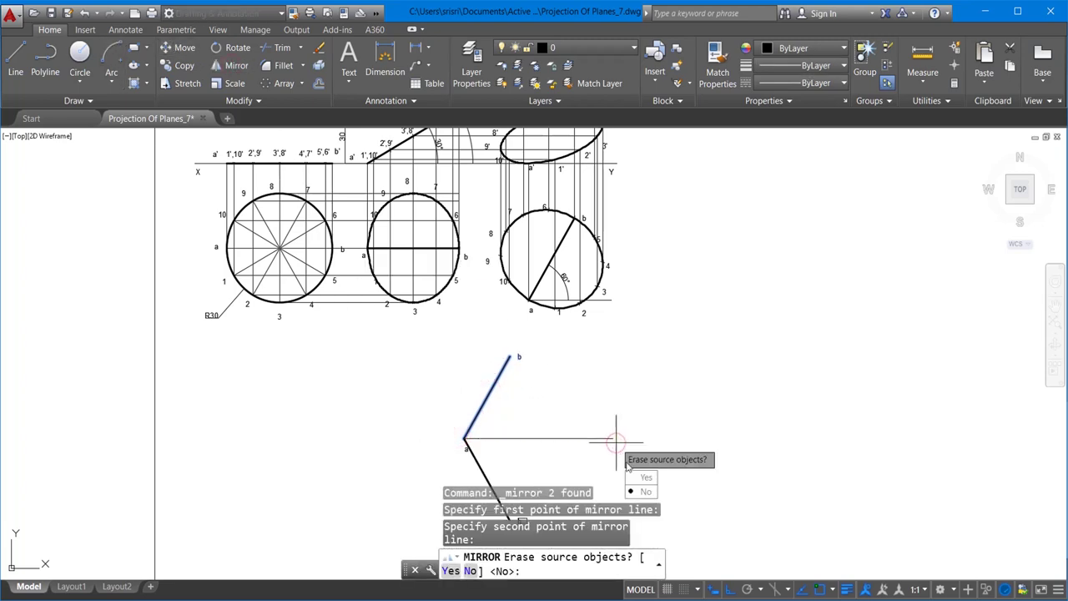
left_click(645, 492)
key("Return")
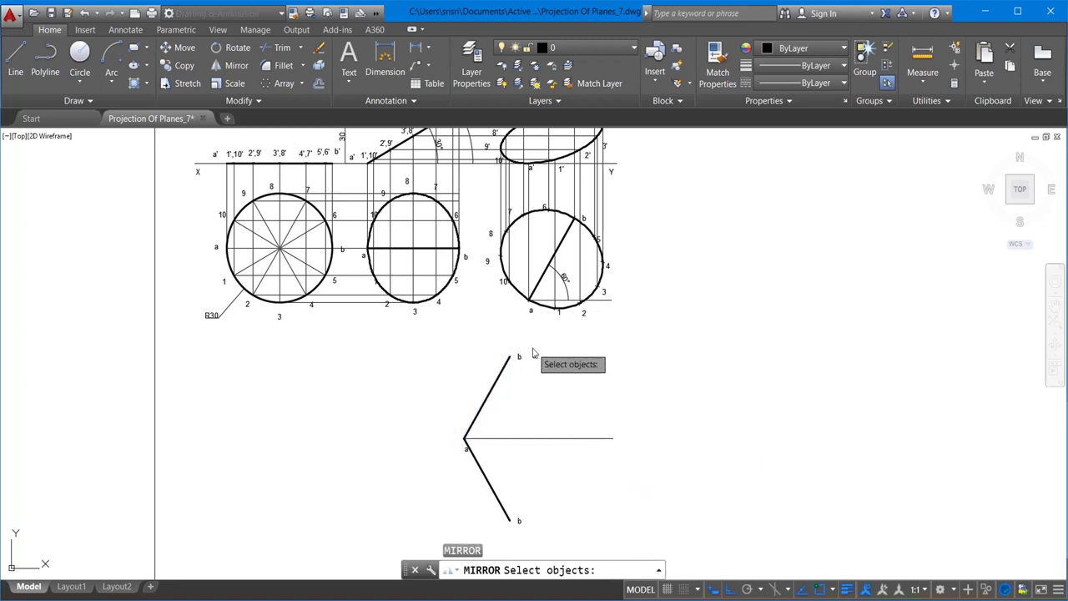
key("Escape")
Mirror both inclined lines and their b labels about a vertical axis through point a, keeping the source objects
left_click(498, 500)
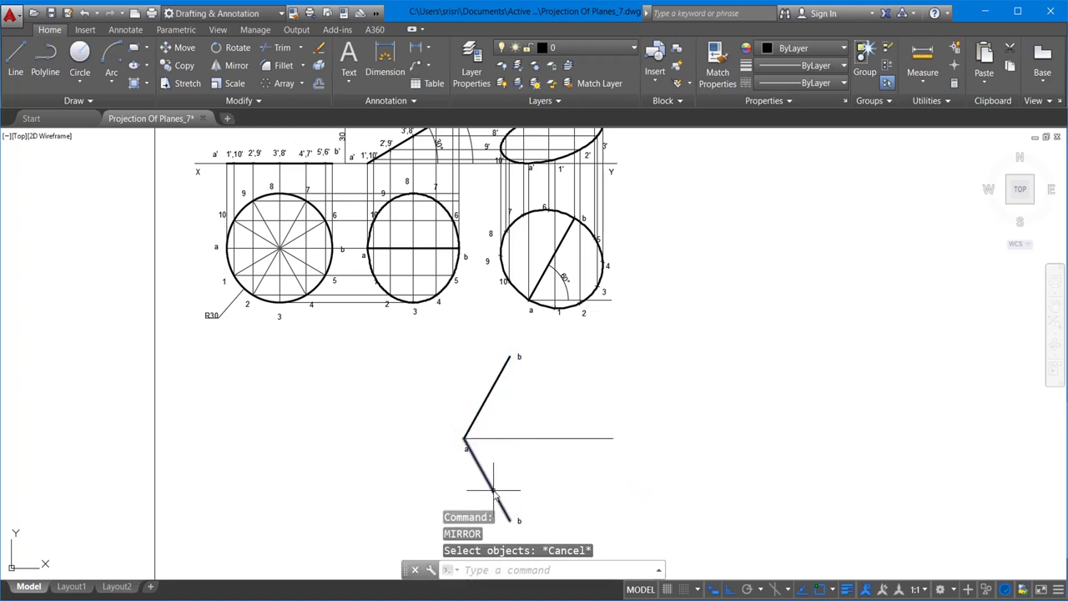
left_click(487, 396)
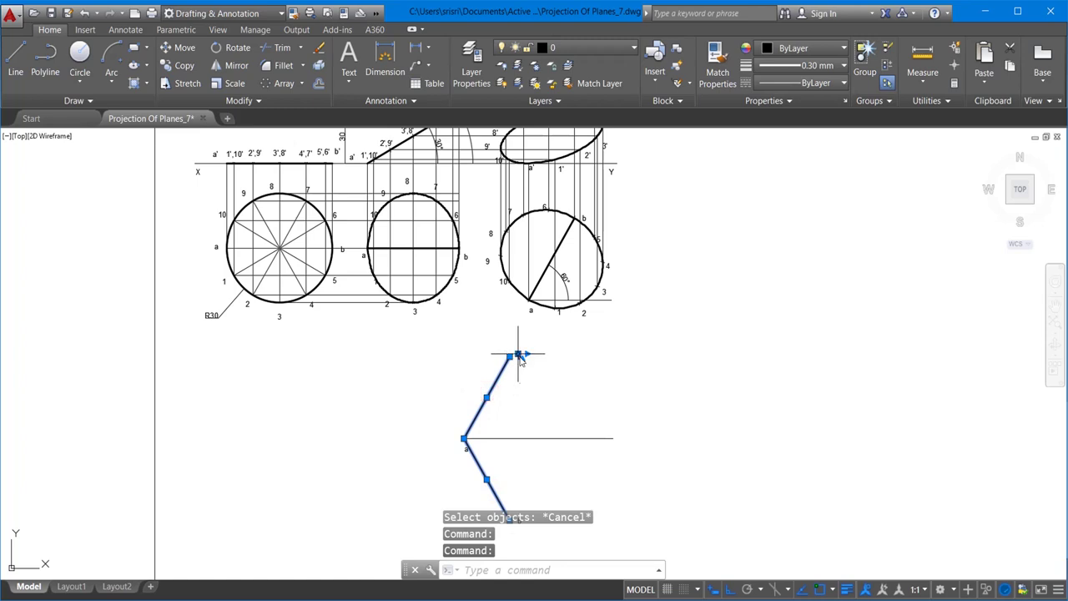
scroll(517, 353, "down", 2)
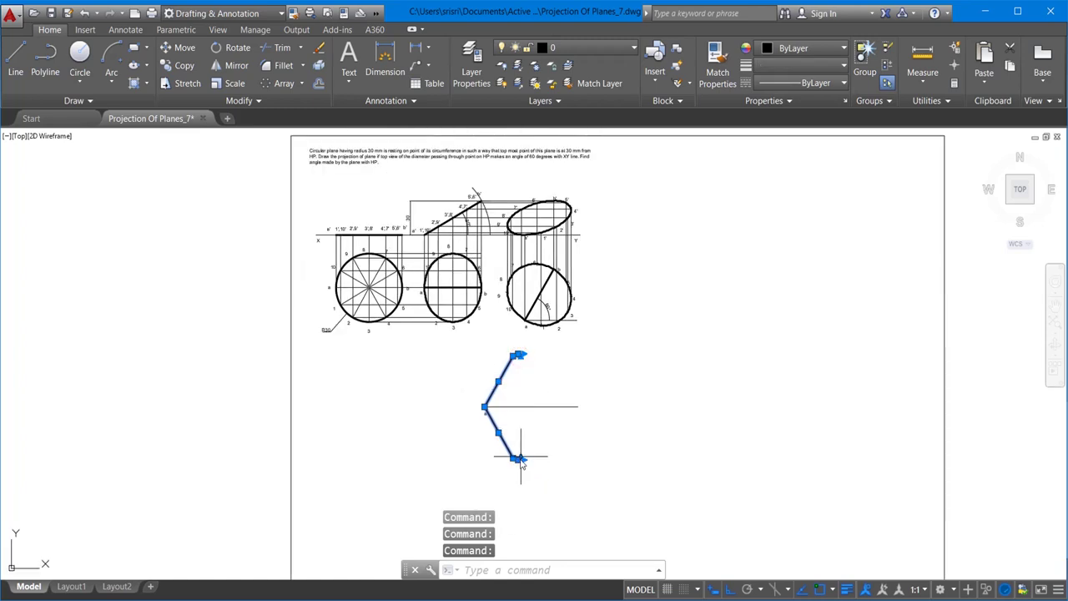
left_click(239, 67)
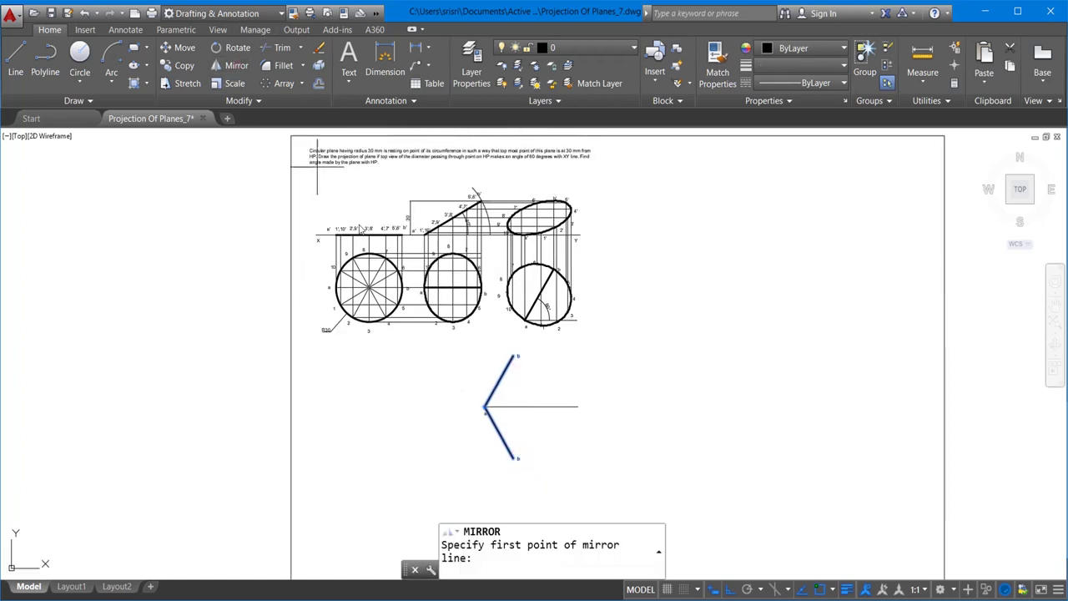
left_click(483, 407)
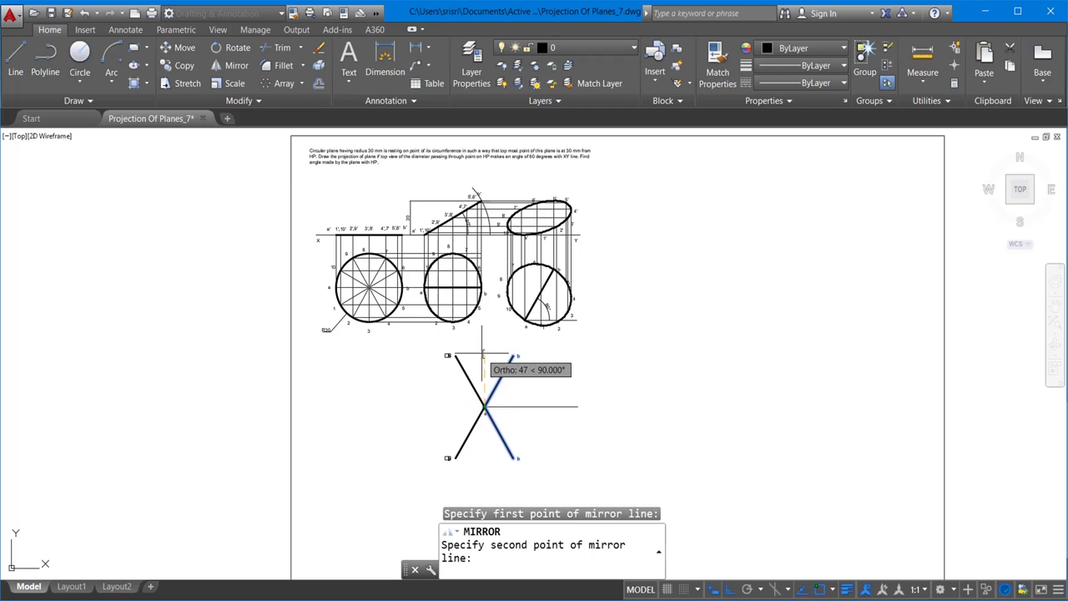
left_click(482, 357)
left_click(499, 399)
key("Return")
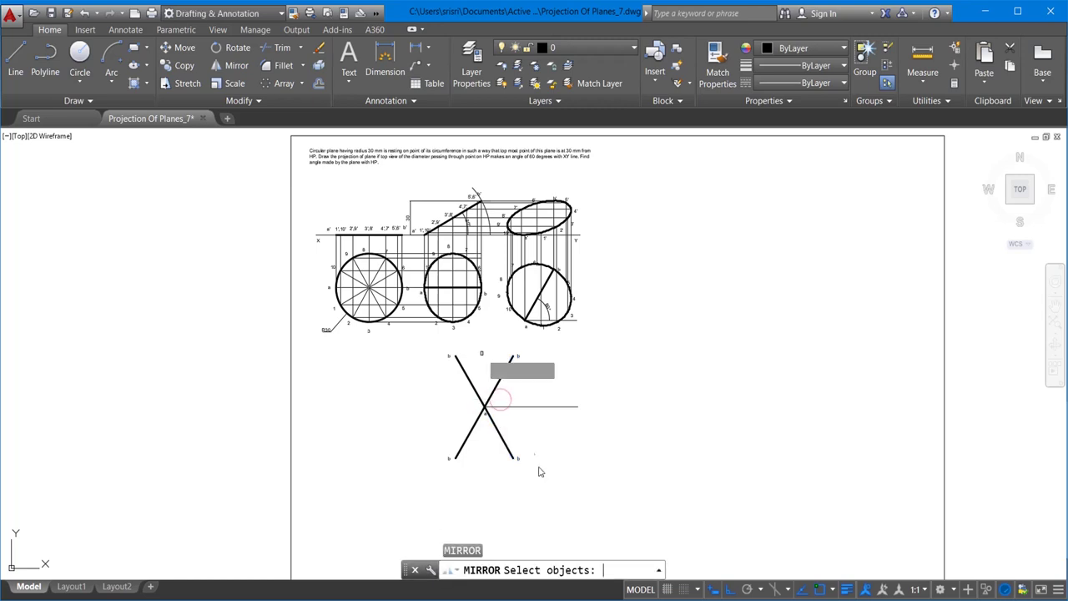
scroll(539, 472, "up", 4)
scroll(341, 261, "down", 2)
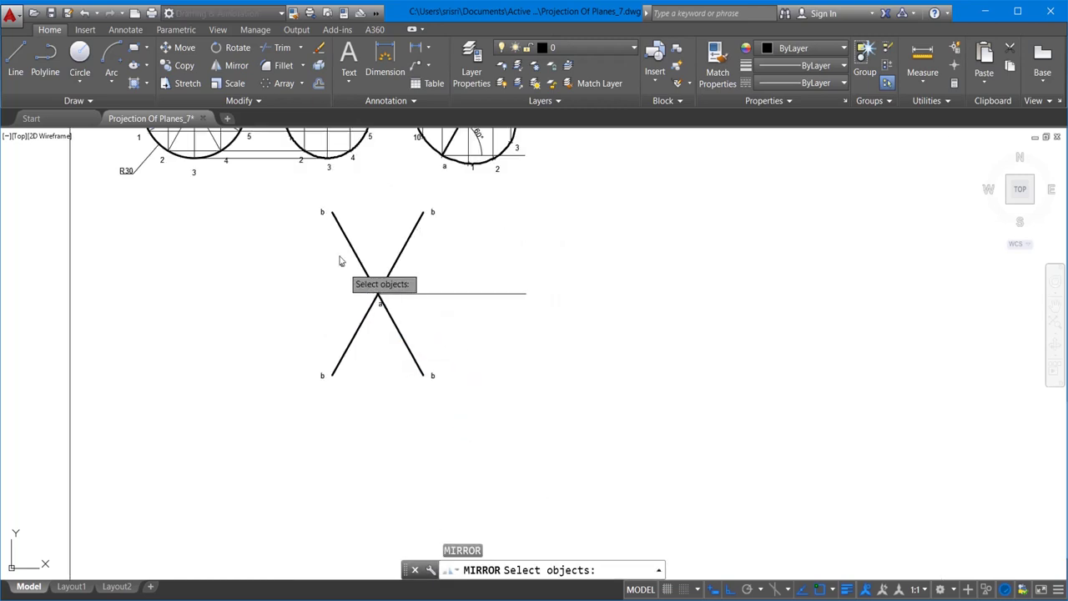
left_click(347, 238)
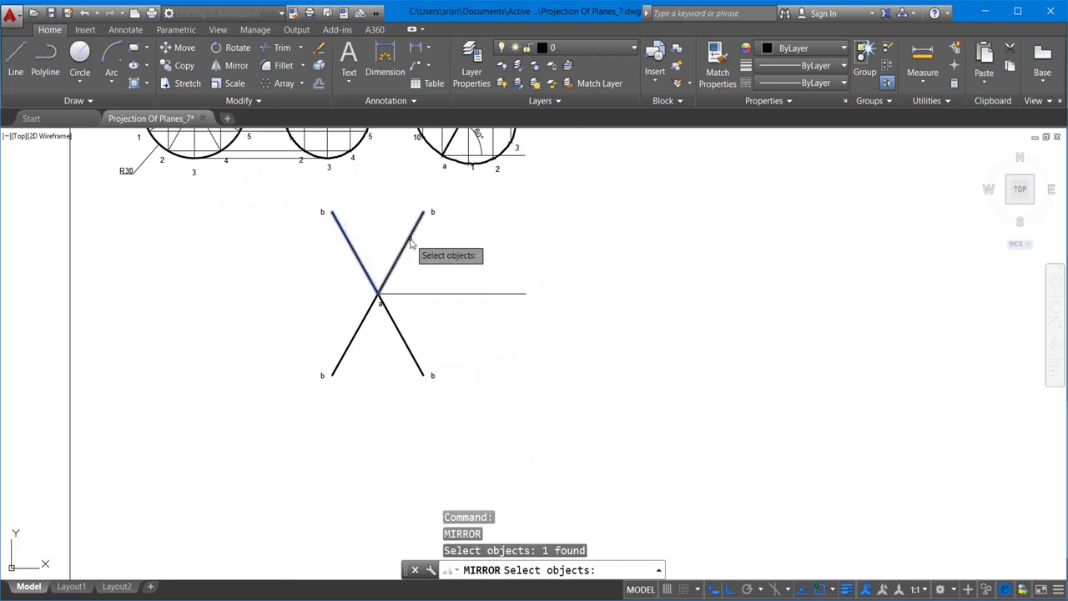
left_click(410, 243)
left_click(399, 332)
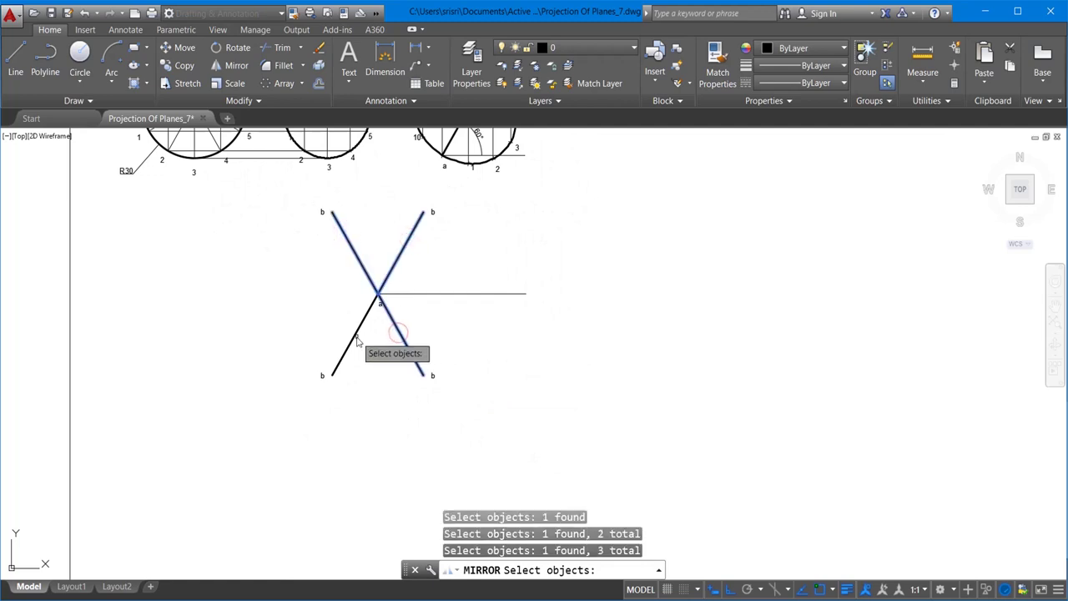
left_click(355, 339)
key("Escape")
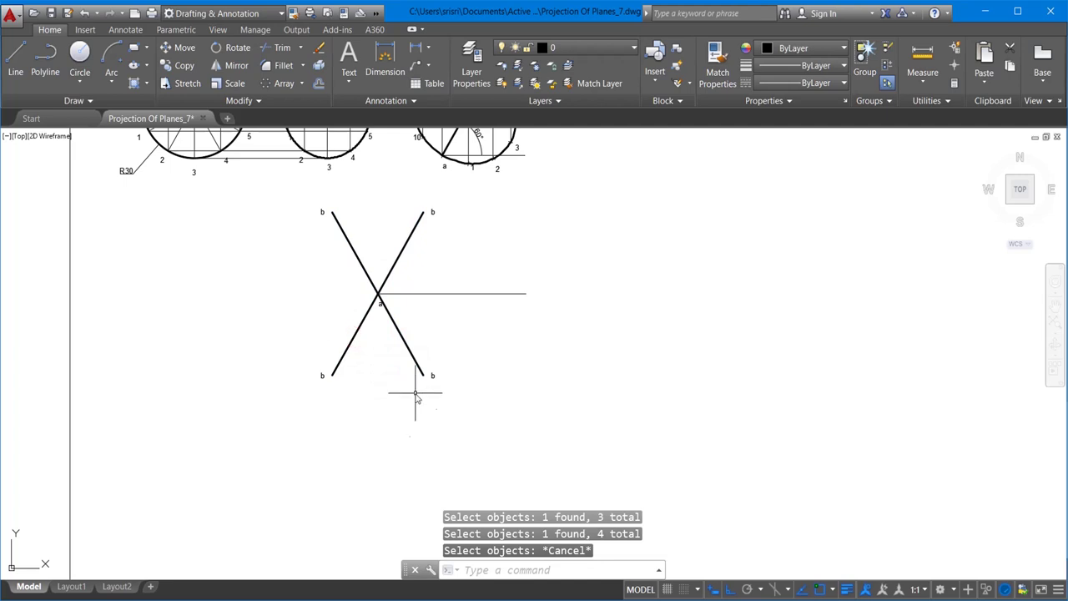
Change the colour of the crossed figure's upper-right line a-b to dark blue 41,49,137
middle_click_drag(424, 238, 393, 275)
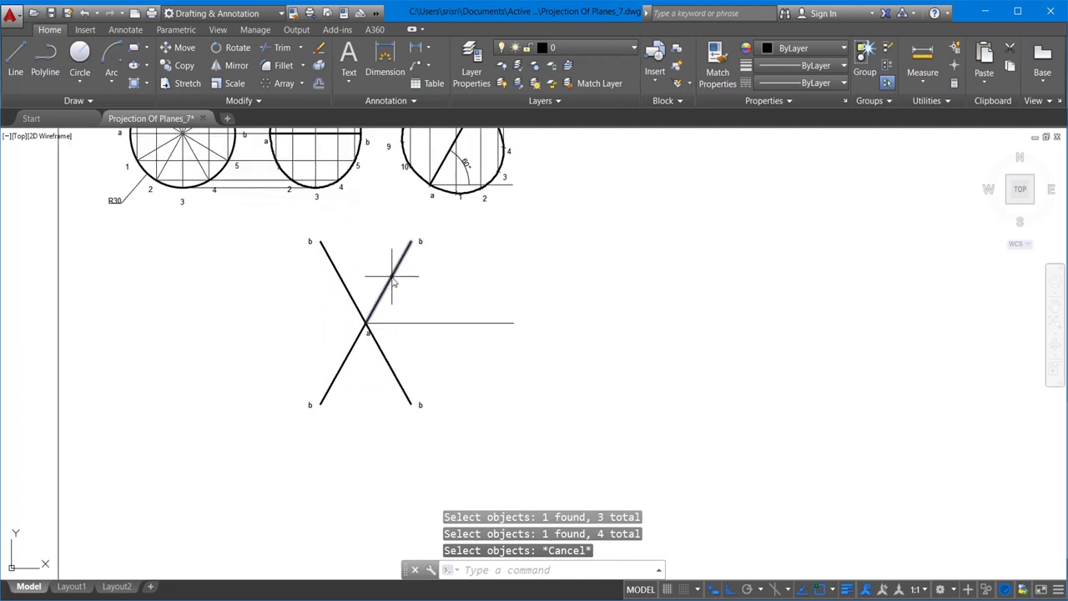
left_click(393, 281)
left_click(843, 65)
left_click(797, 158)
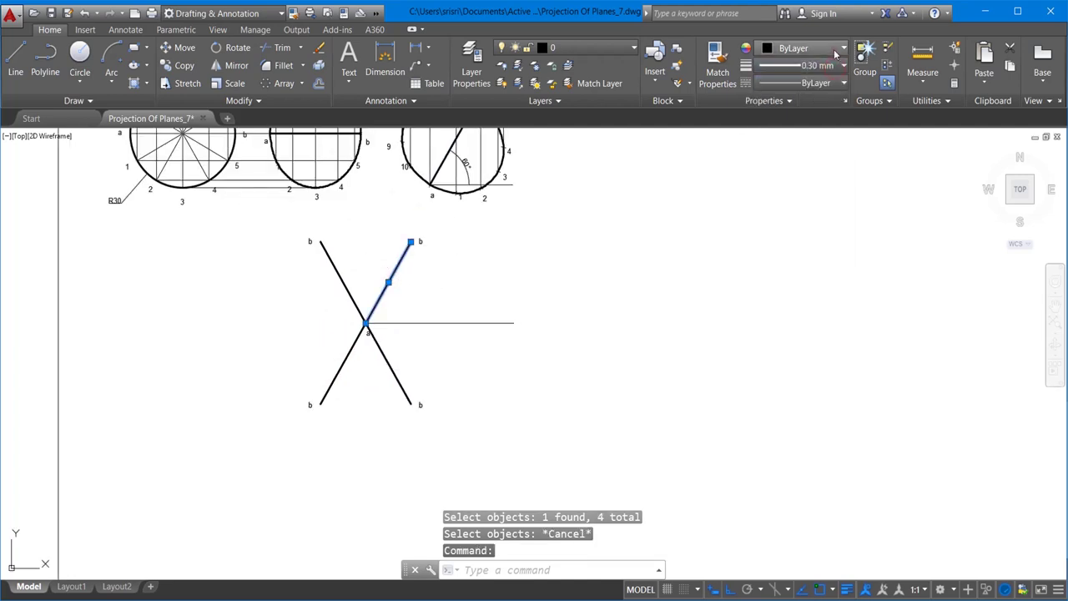
left_click(841, 48)
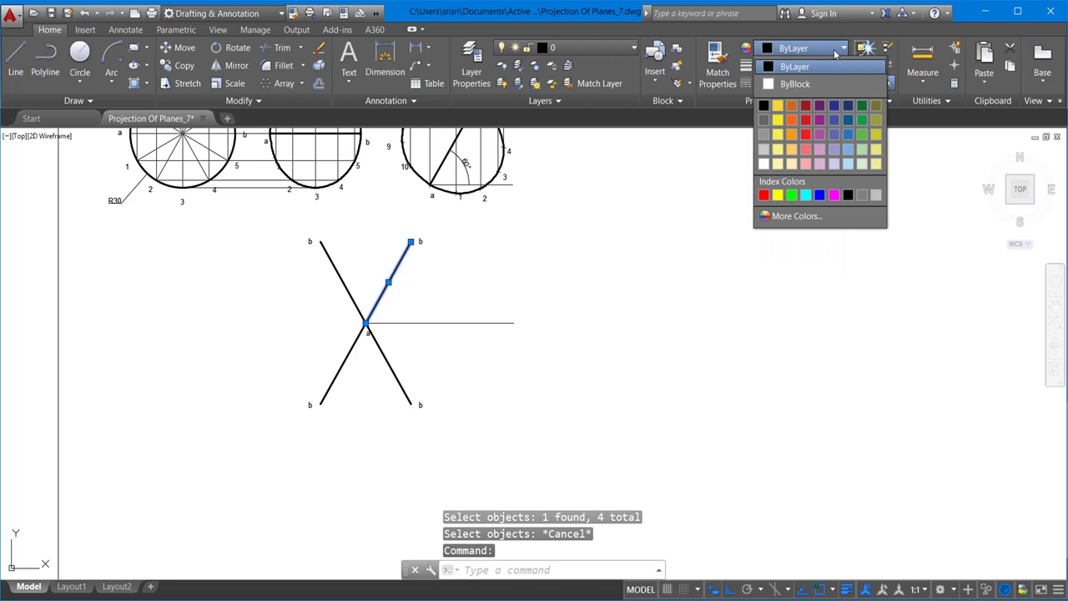
left_click(834, 107)
key("Escape")
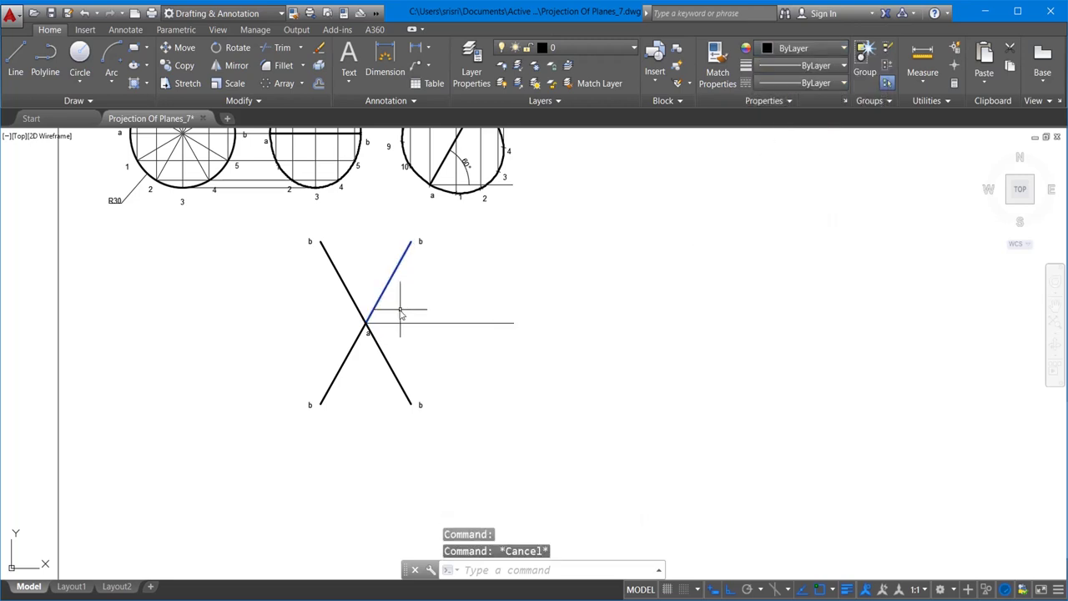
Change the colour of the crossed figure's upper-right line a-b to orange 242,103,34
scroll(401, 267, "up", 2)
left_click(401, 267)
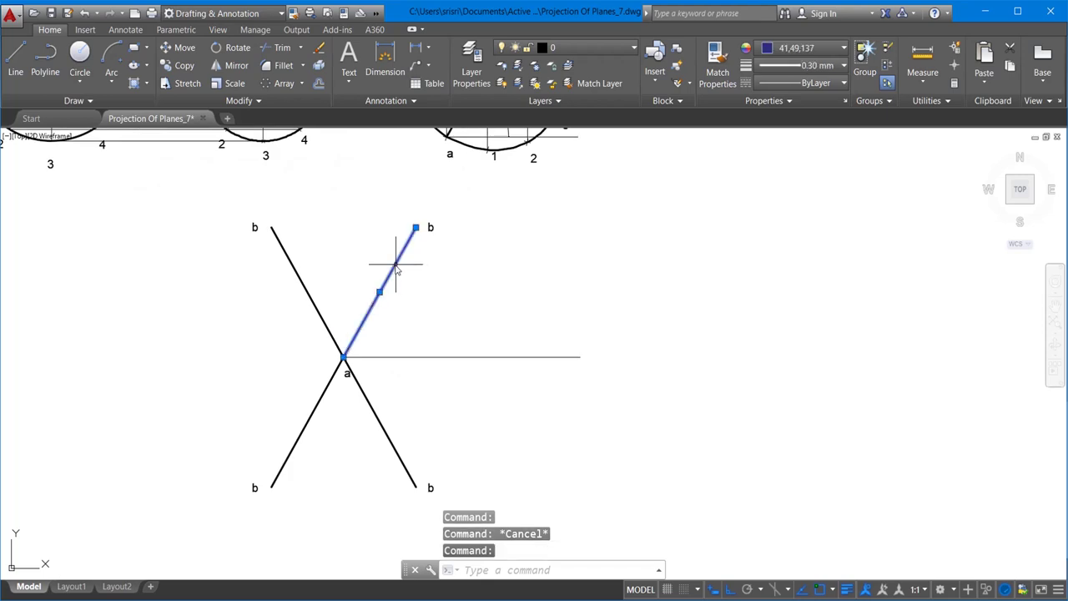
left_click(840, 48)
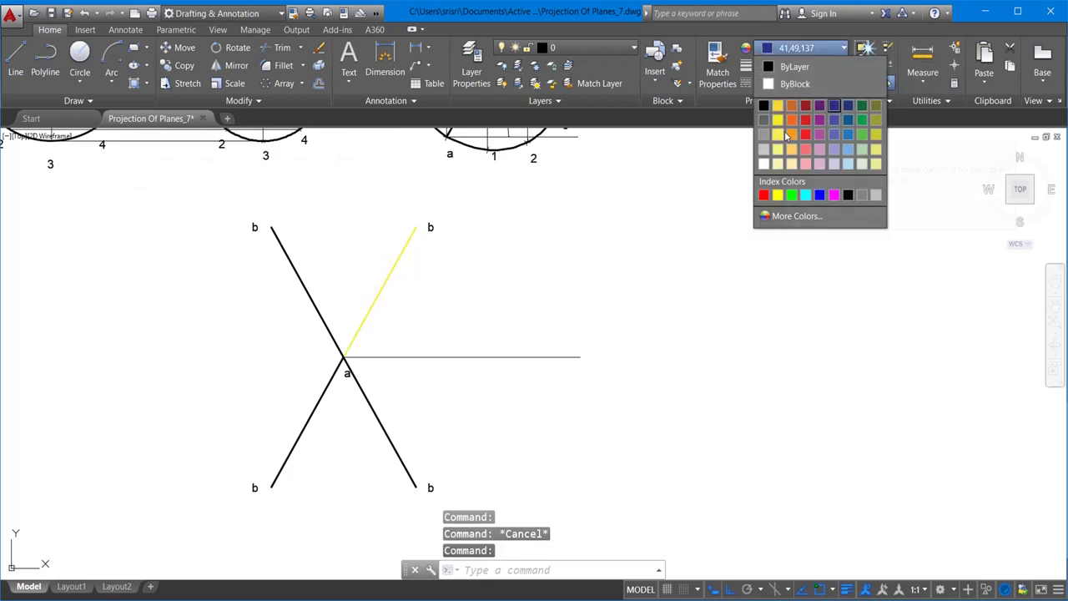
left_click(790, 122)
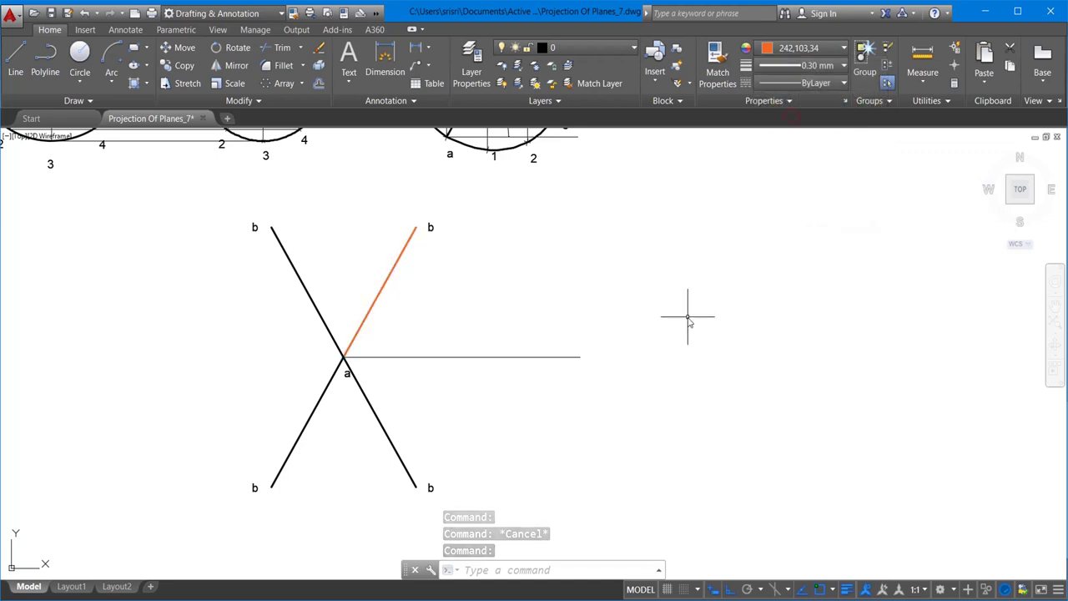
key("Escape")
scroll(415, 271, "down", 2)
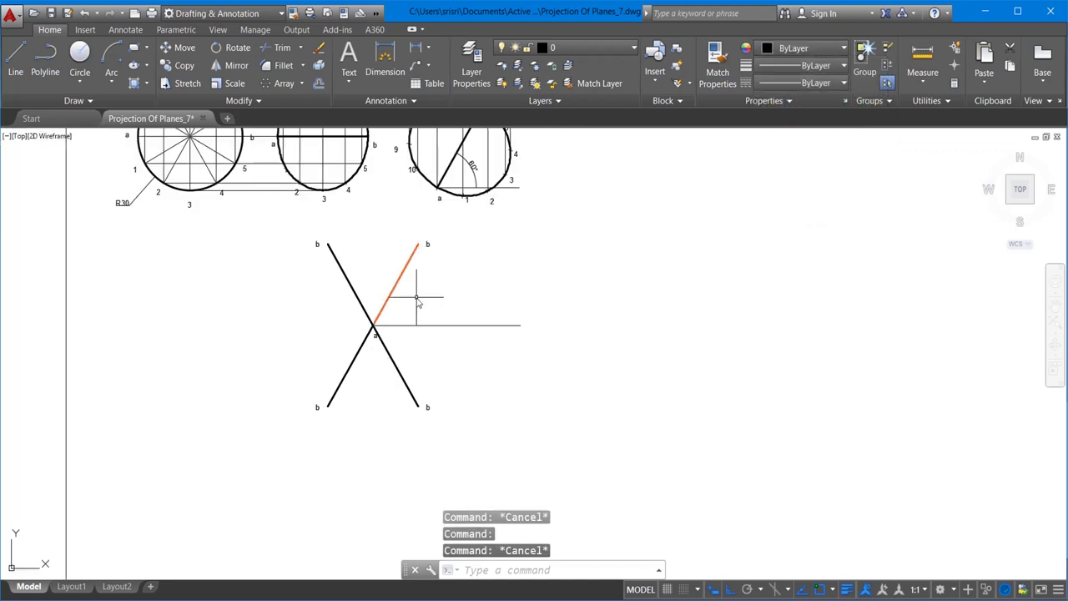